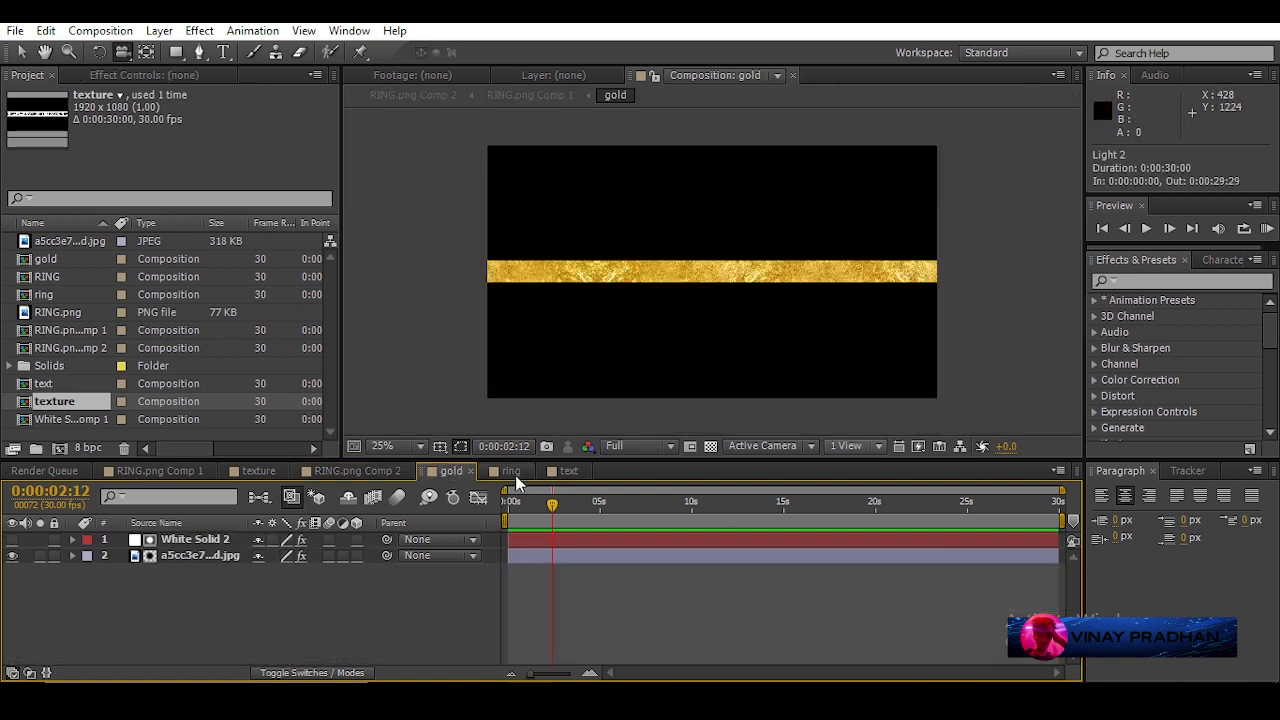
left_click(510, 470)
left_click(452, 470)
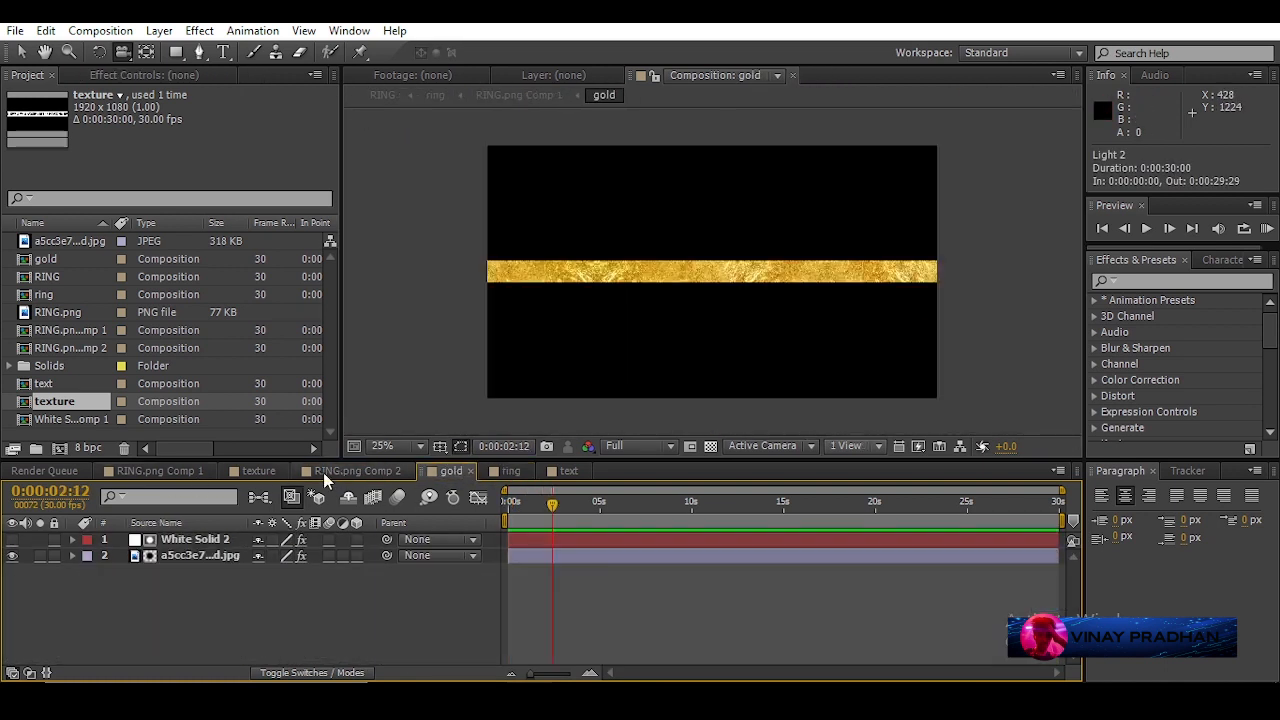
left_click(160, 470)
left_click(355, 470)
- Start a new empty project
left_click(15, 31)
mouse_move(200, 50)
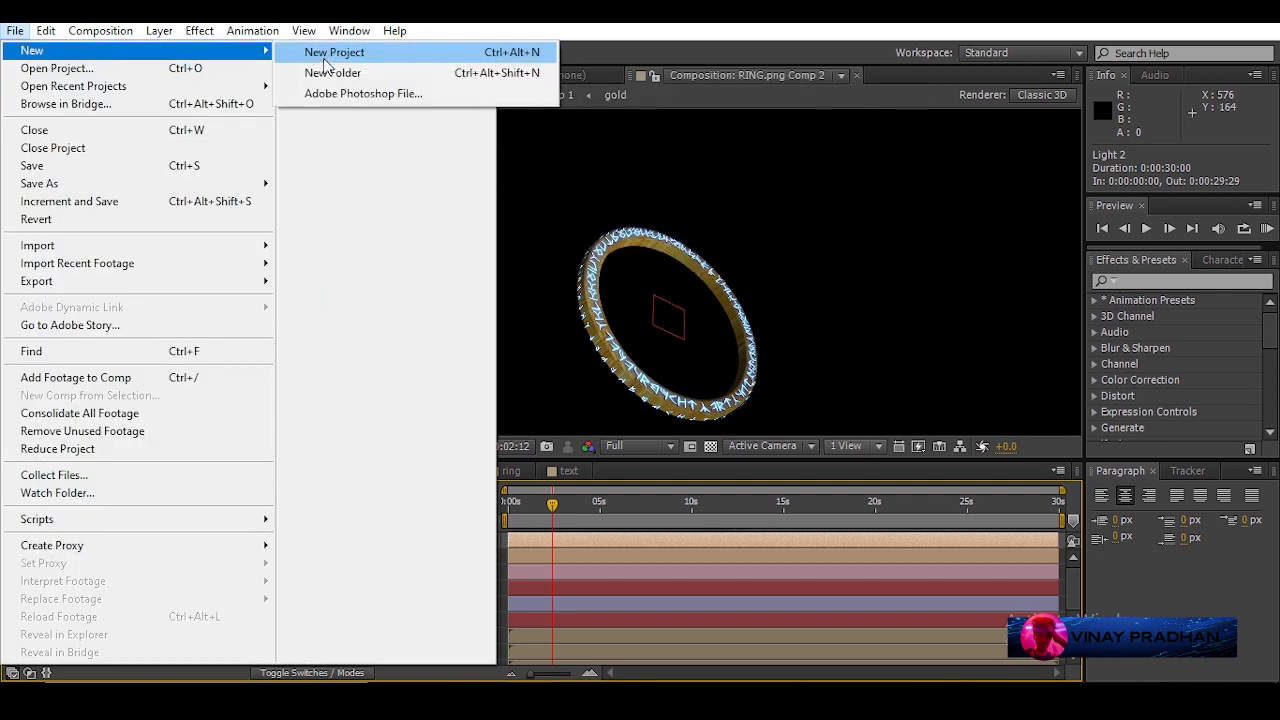
left_click(325, 60)
left_click(578, 377)
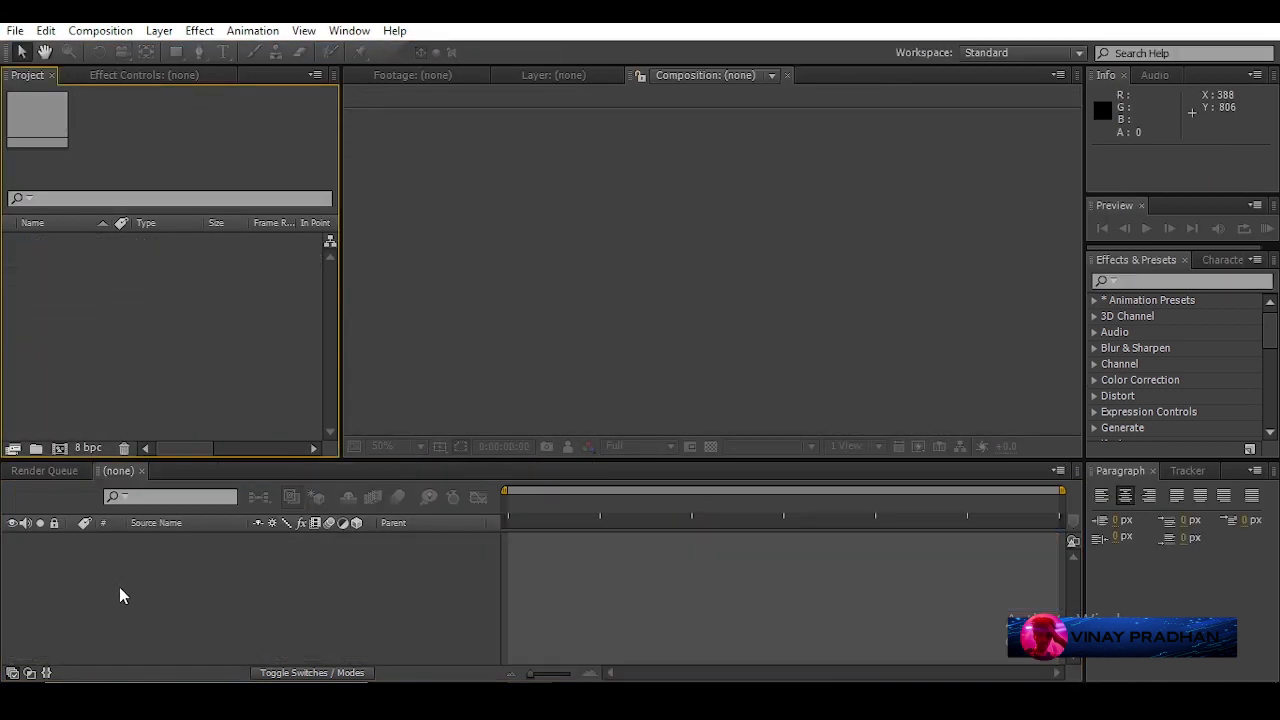
- Create a composition named RING with a duration of 0:00:20:00
left_click(58, 448)
type("re")
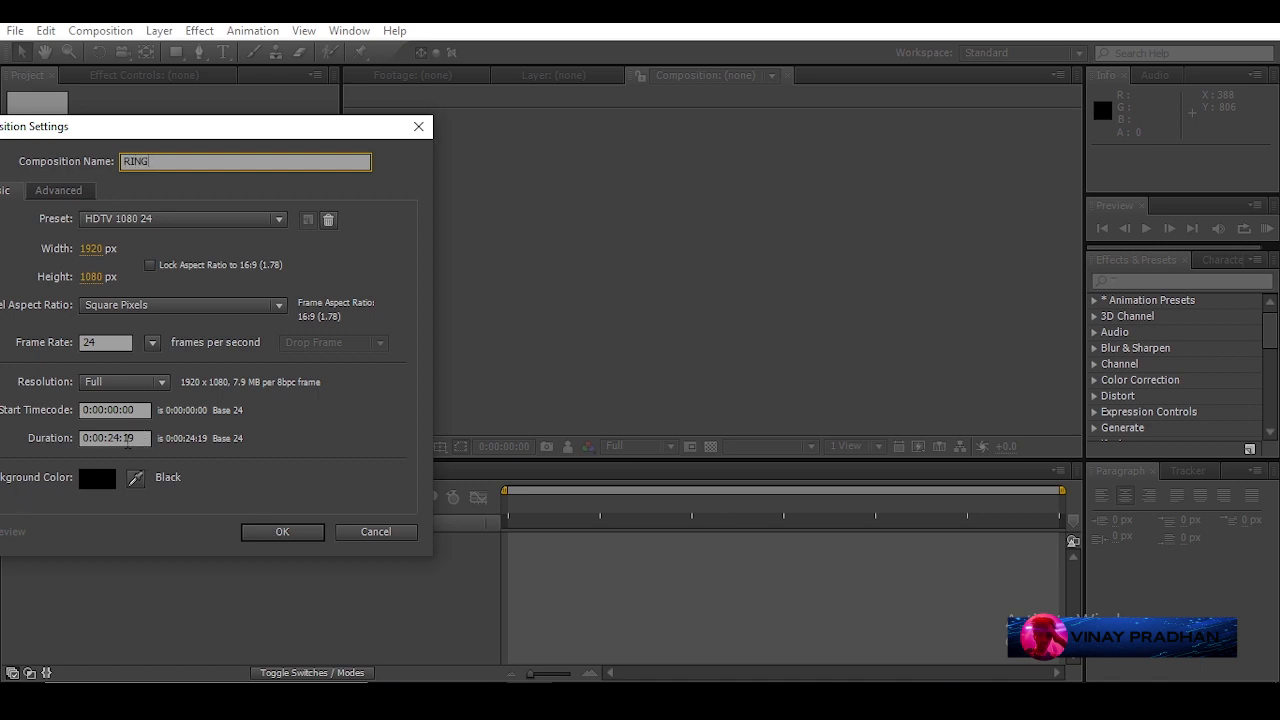
left_click(122, 439)
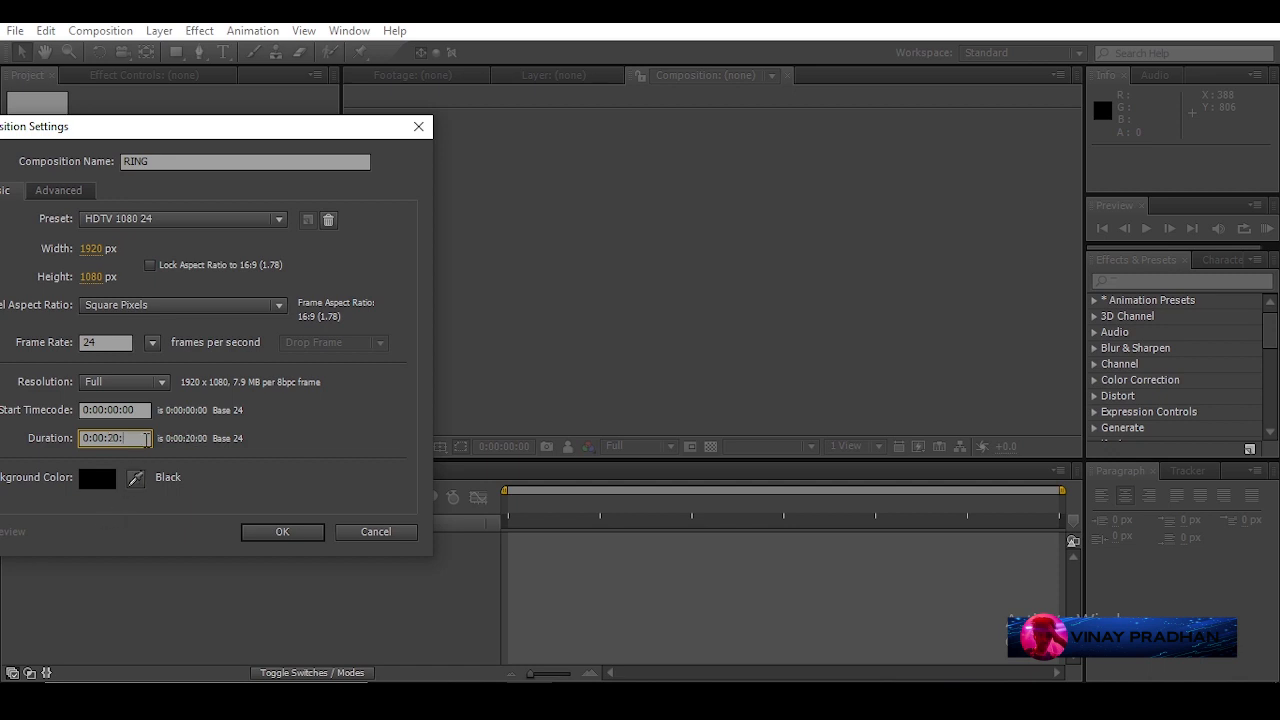
left_click(272, 537)
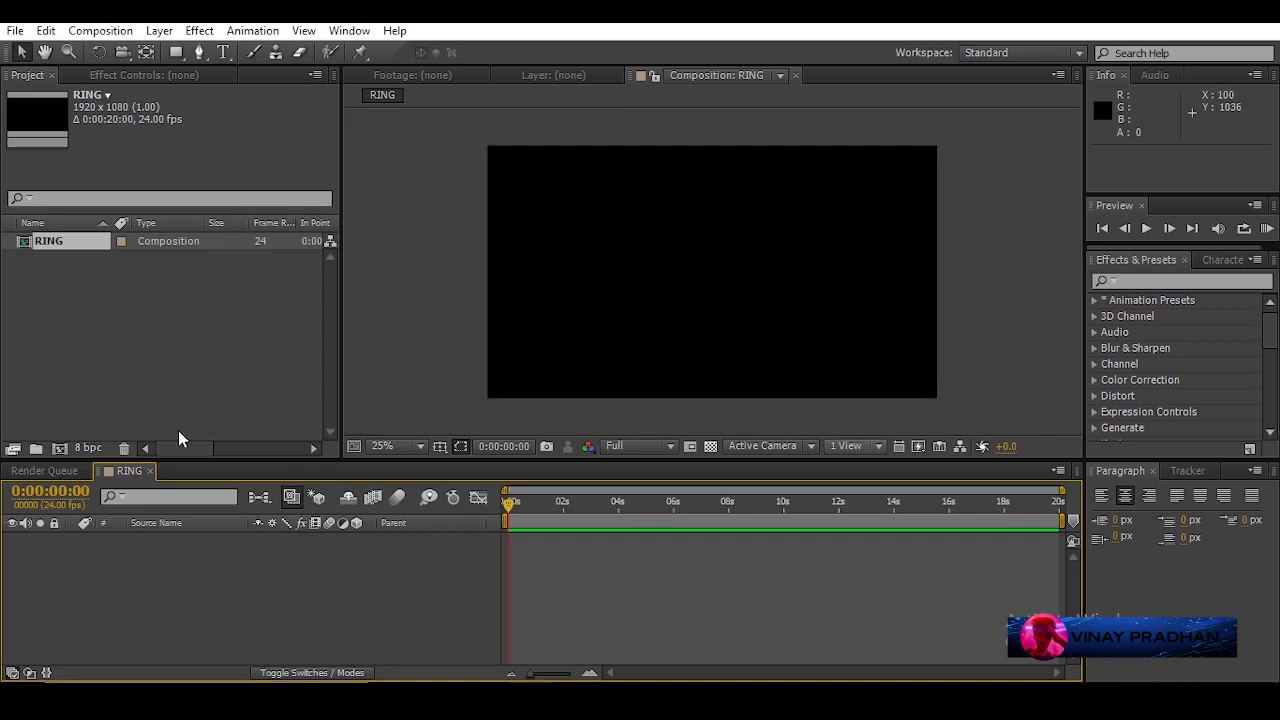
- Import the arroway JPEG and gold_0005_c.jpg texture images from the Downloads folder
left_click(69, 290)
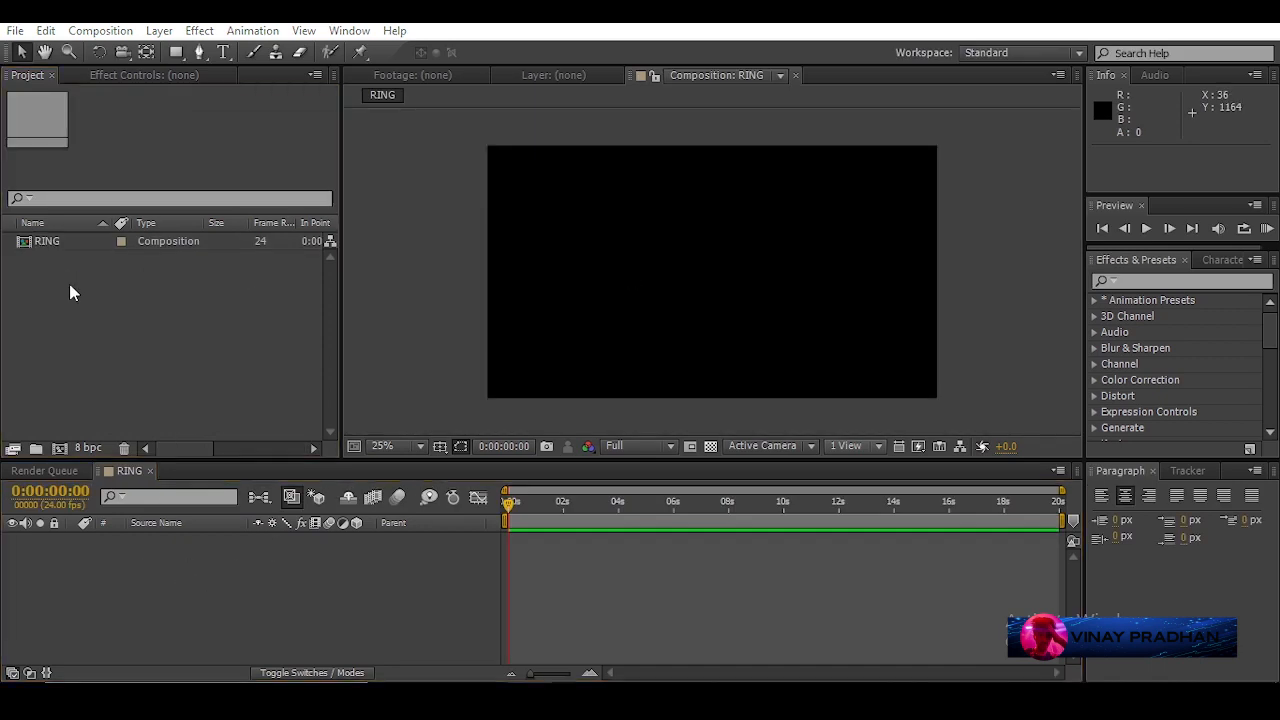
double_click(70, 288)
left_click(54, 300)
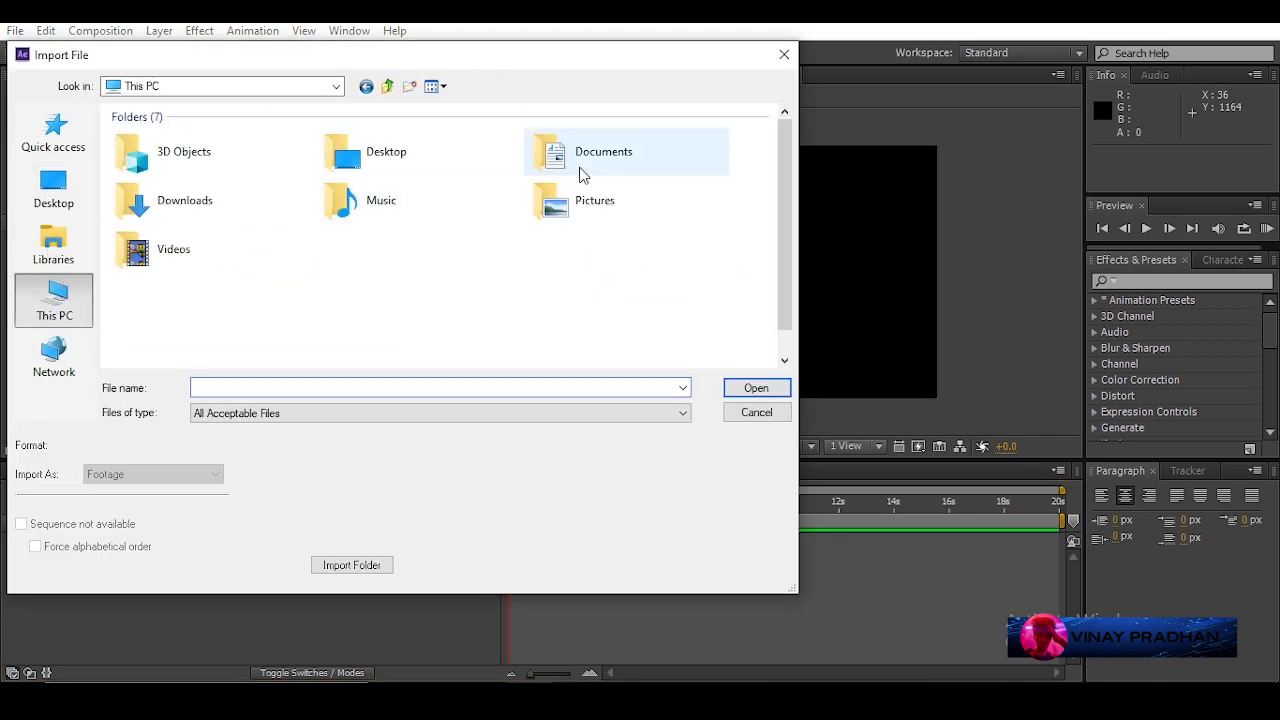
double_click(259, 201)
scroll(150, 280, "down", 3)
left_click(163, 321)
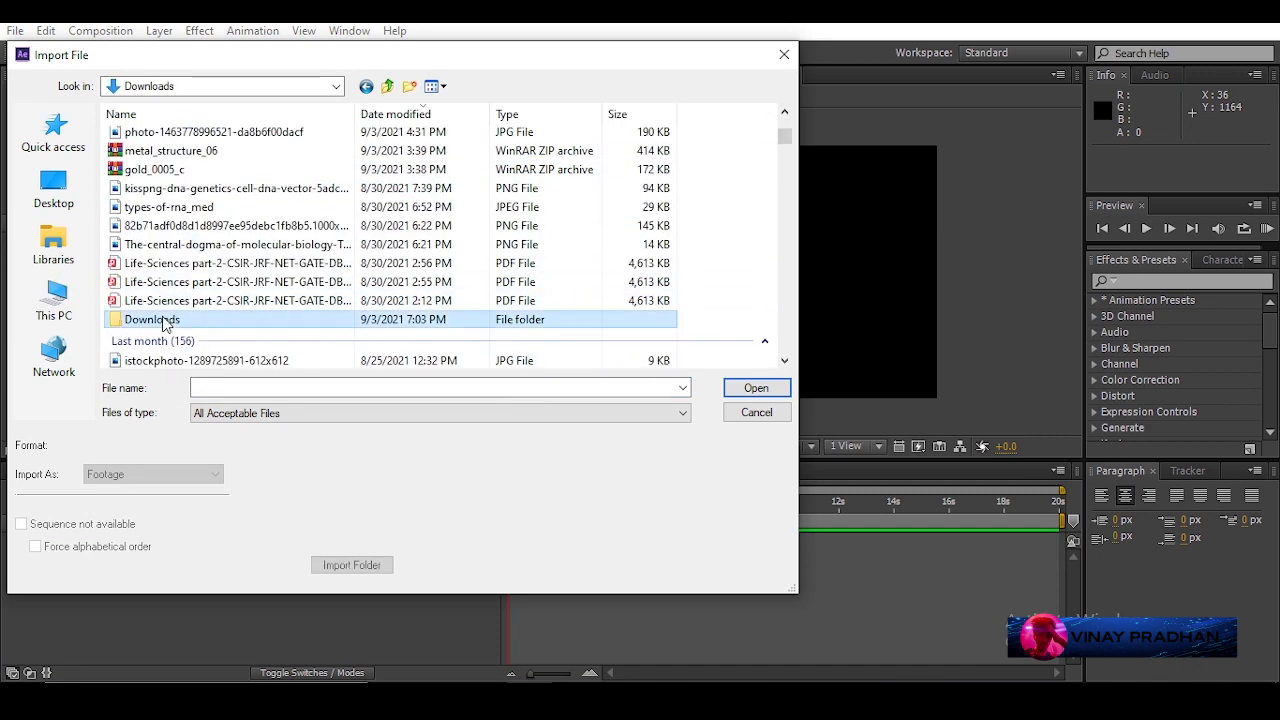
double_click(154, 169)
double_click(94, 347)
double_click(134, 323)
left_click(69, 259)
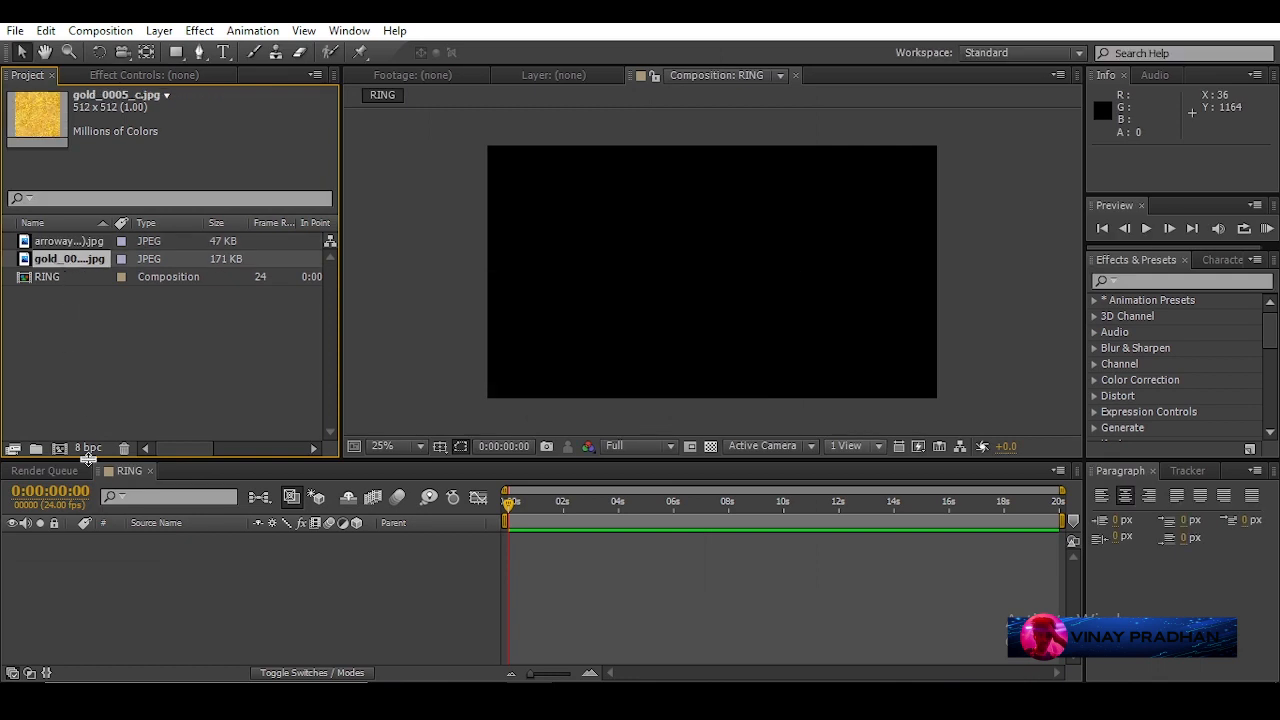
- Create a project folder named "footage elements"
left_click(36, 449)
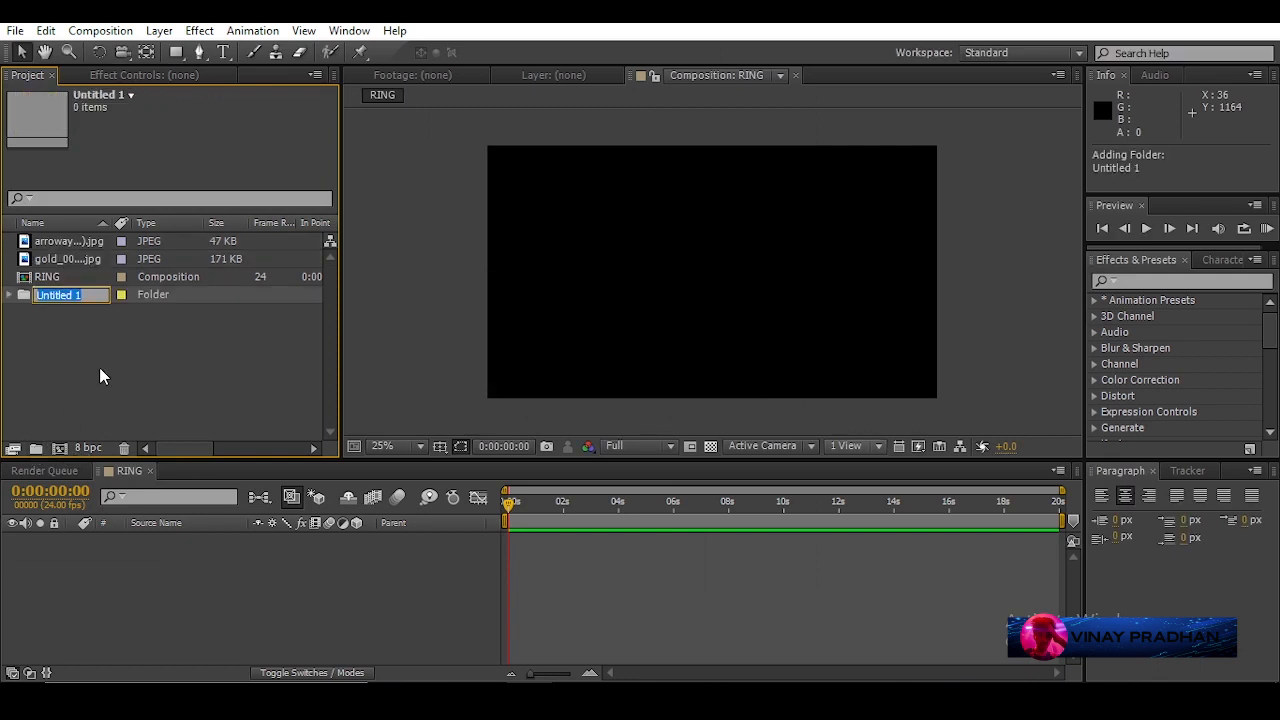
type("foot")
type("age elements")
key("Return")
- Move the arroway and gold JPEG images into the footage elements folder
left_click(30, 335)
left_click(74, 278)
left_click(87, 242, "ctrl")
left_click_drag(68, 273, 78, 261)
left_click(46, 260)
left_click(67, 410)
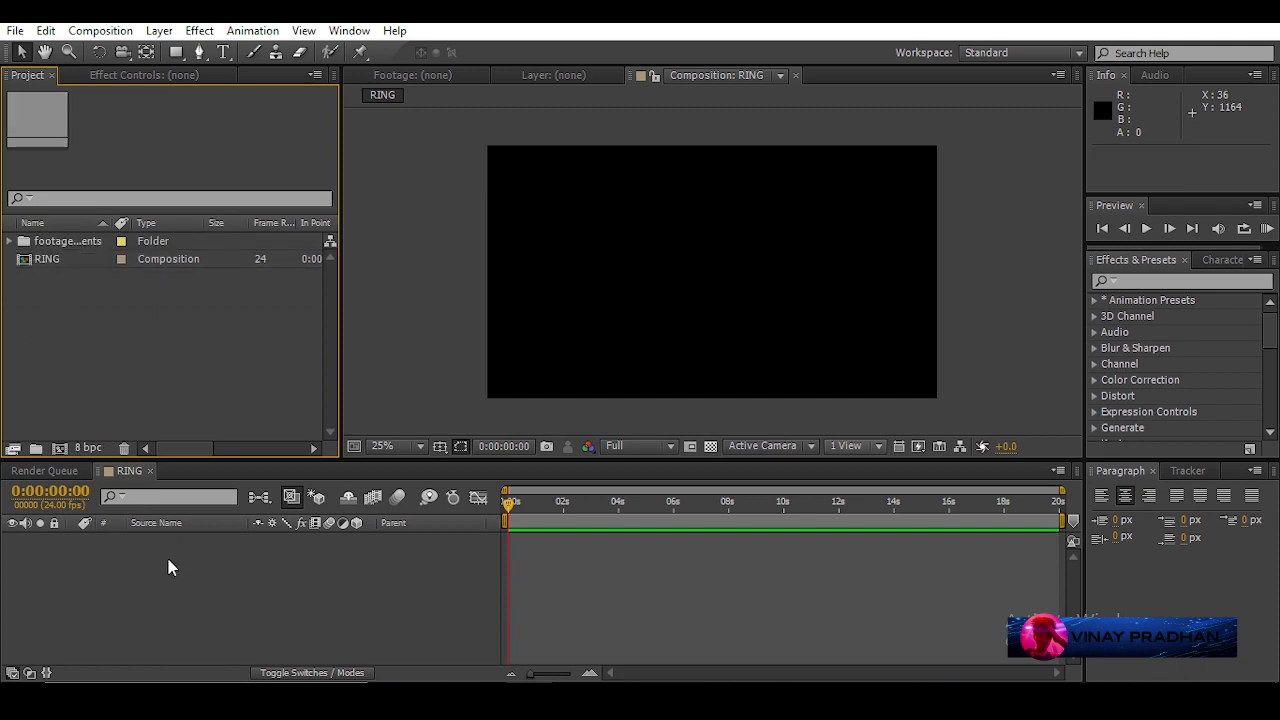
- Add gold_0005_c.jpg from the footage elements folder to the RING composition as a layer
left_click(10, 240)
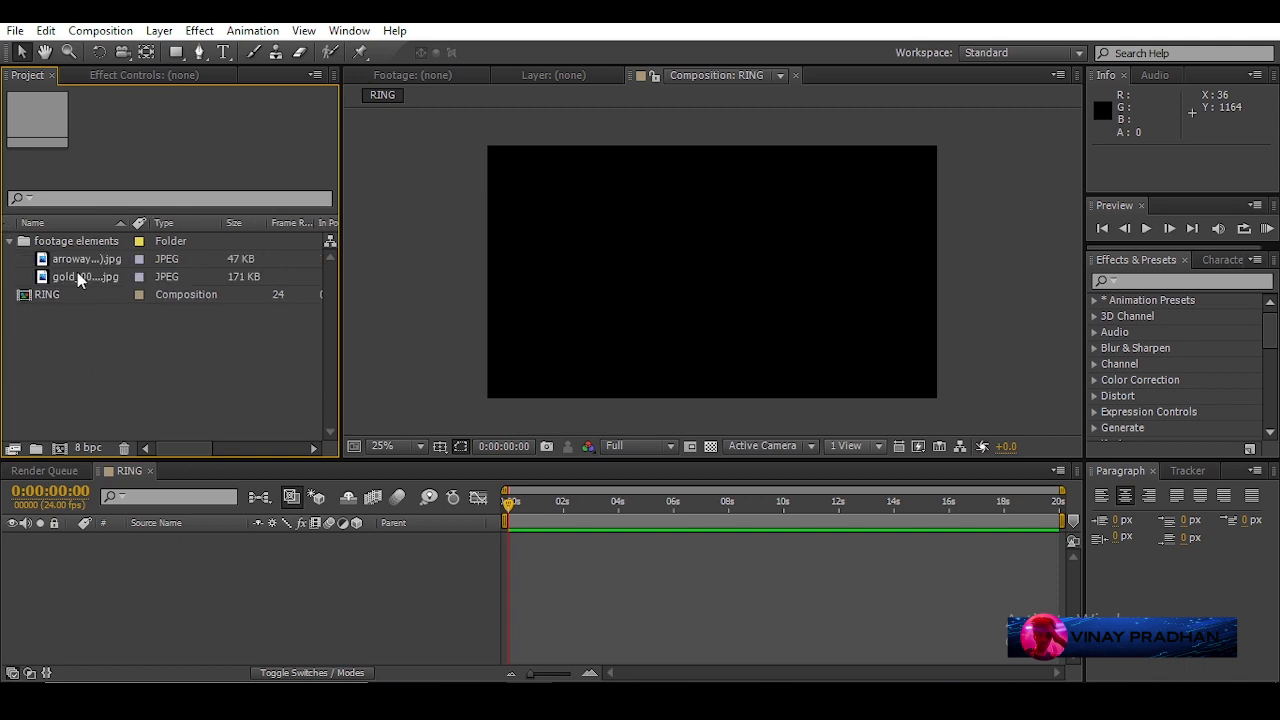
left_click(46, 297)
left_click(17, 308)
left_click(56, 297)
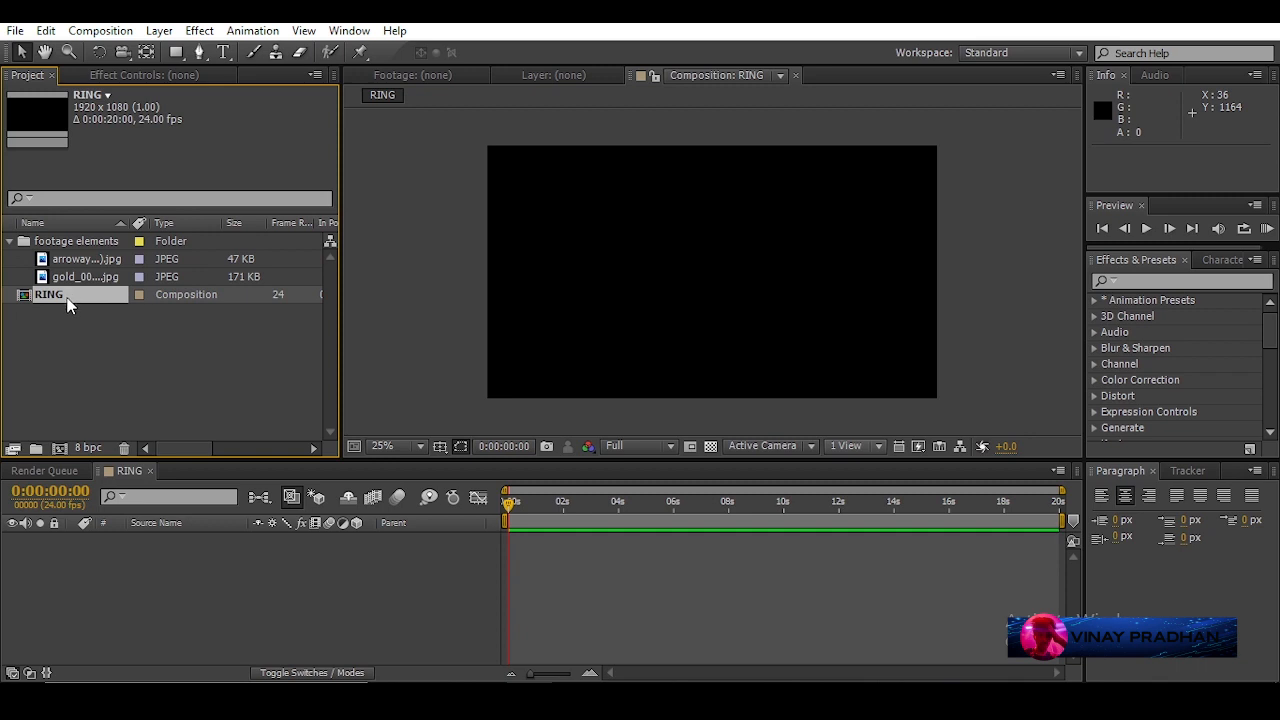
left_click(51, 317)
left_click(73, 277)
left_click_drag(69, 277, 152, 565)
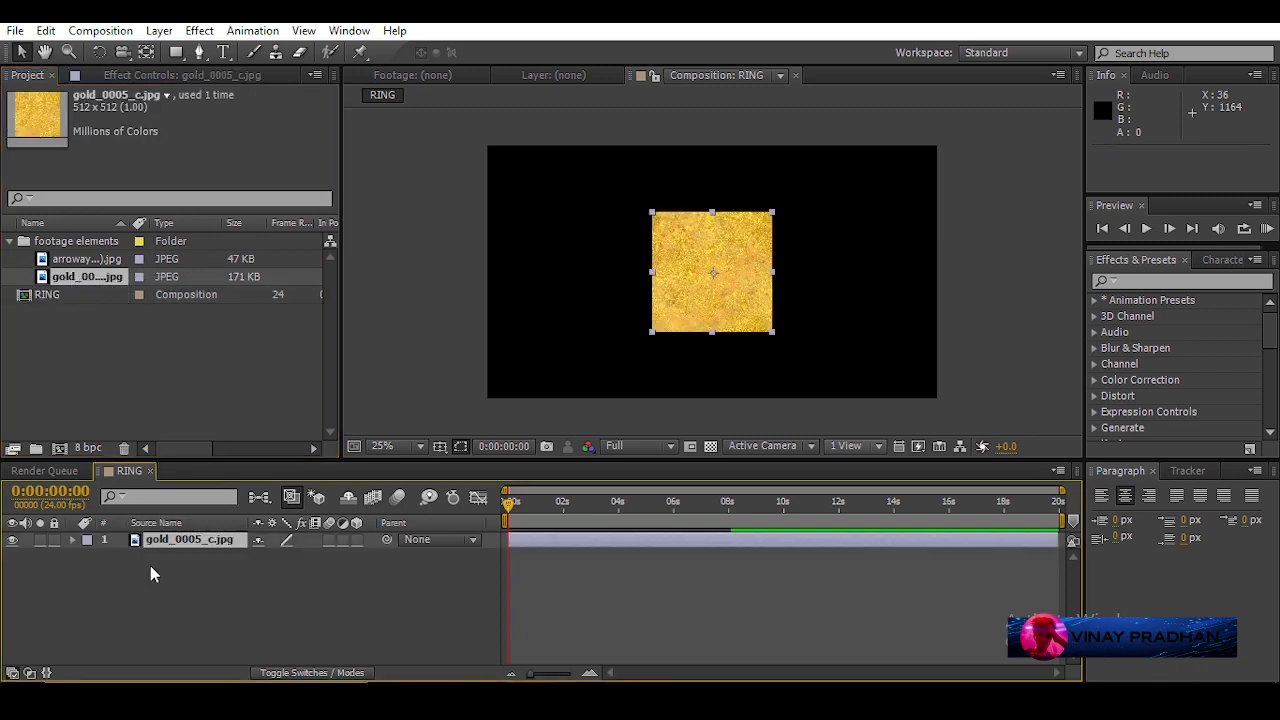
- Apply the Motion Tile effect to the gold_0005_c.jpg layer and set its Output Width to 390
left_click(176, 541)
left_click(1128, 280)
type("mo")
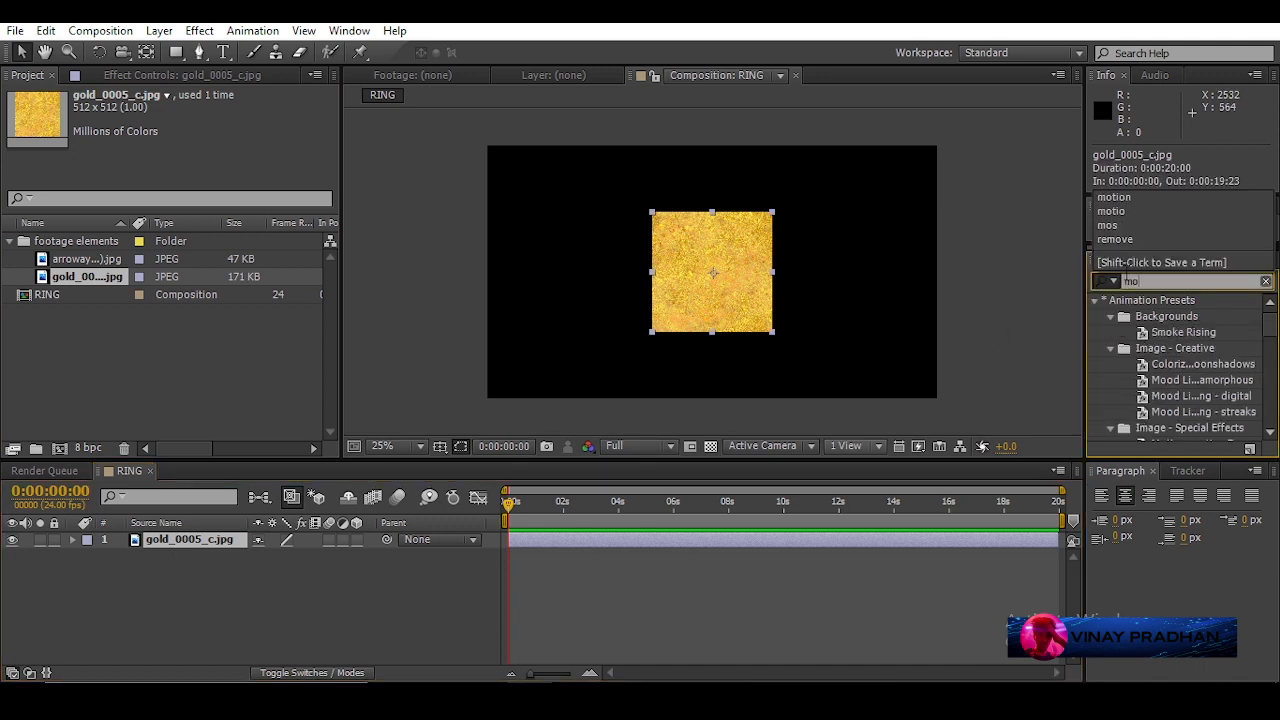
type("tion")
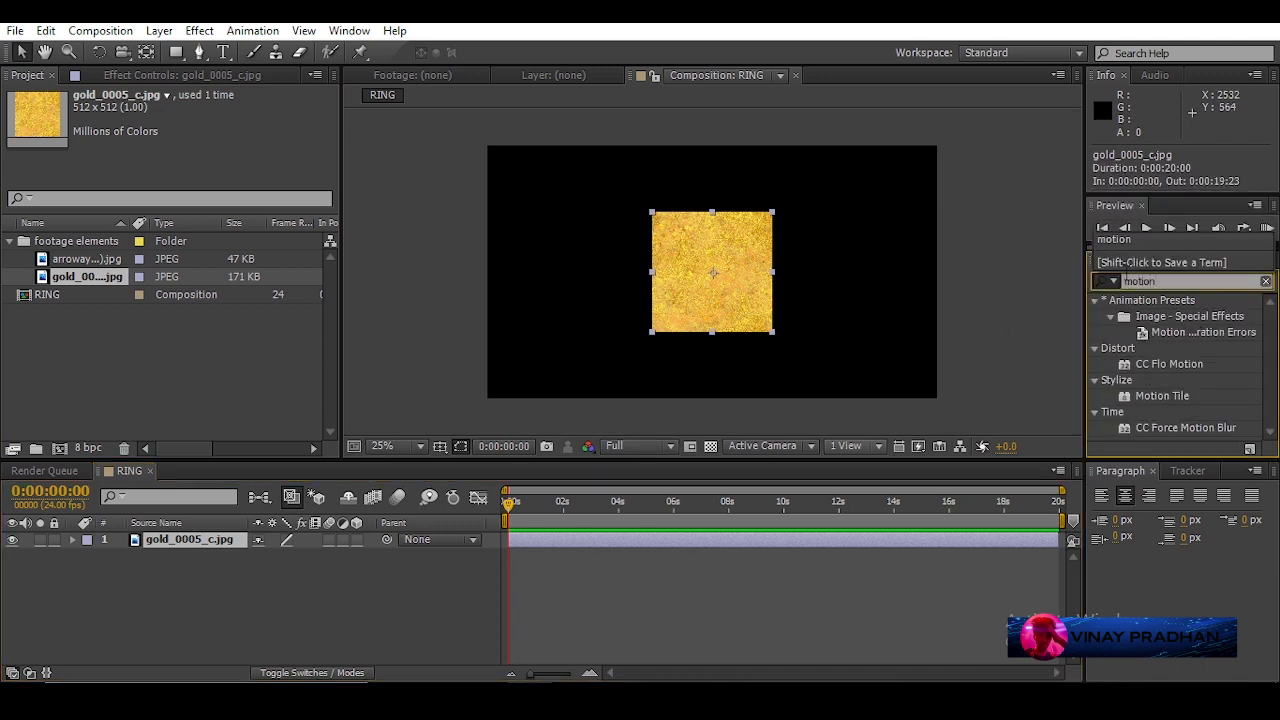
double_click(1195, 394)
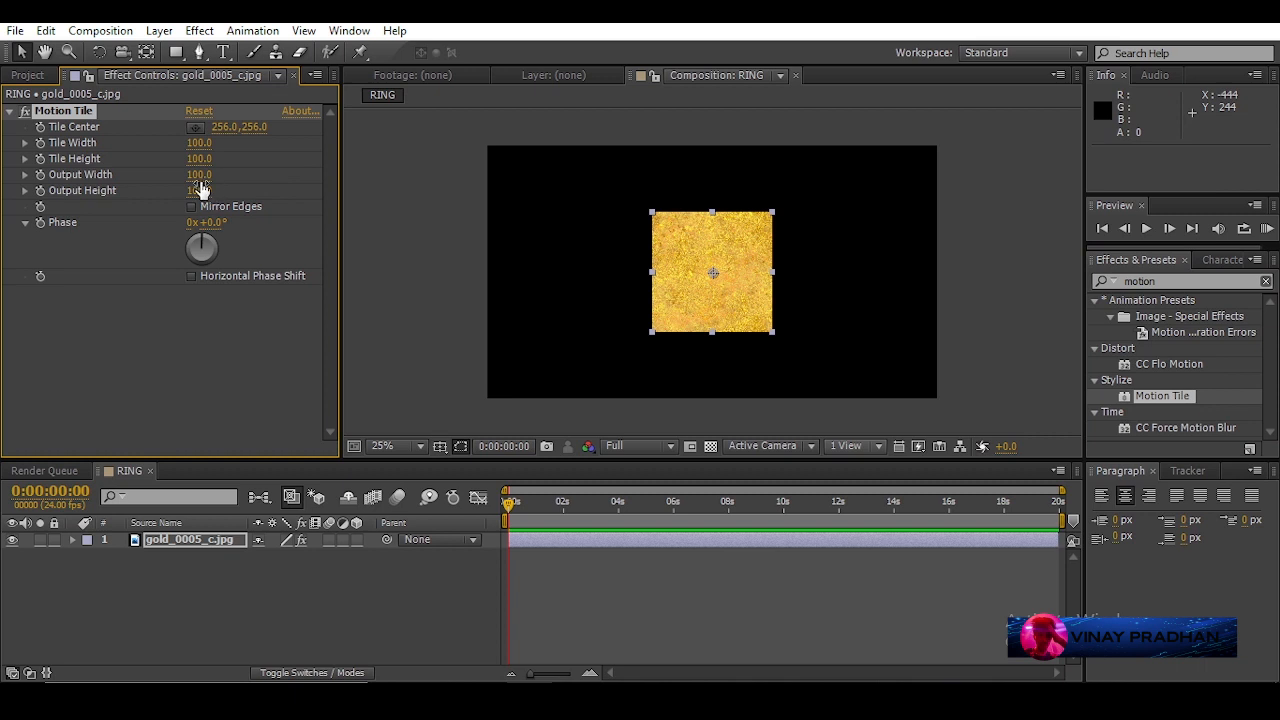
left_click_drag(199, 175, 229, 177)
left_click(177, 396)
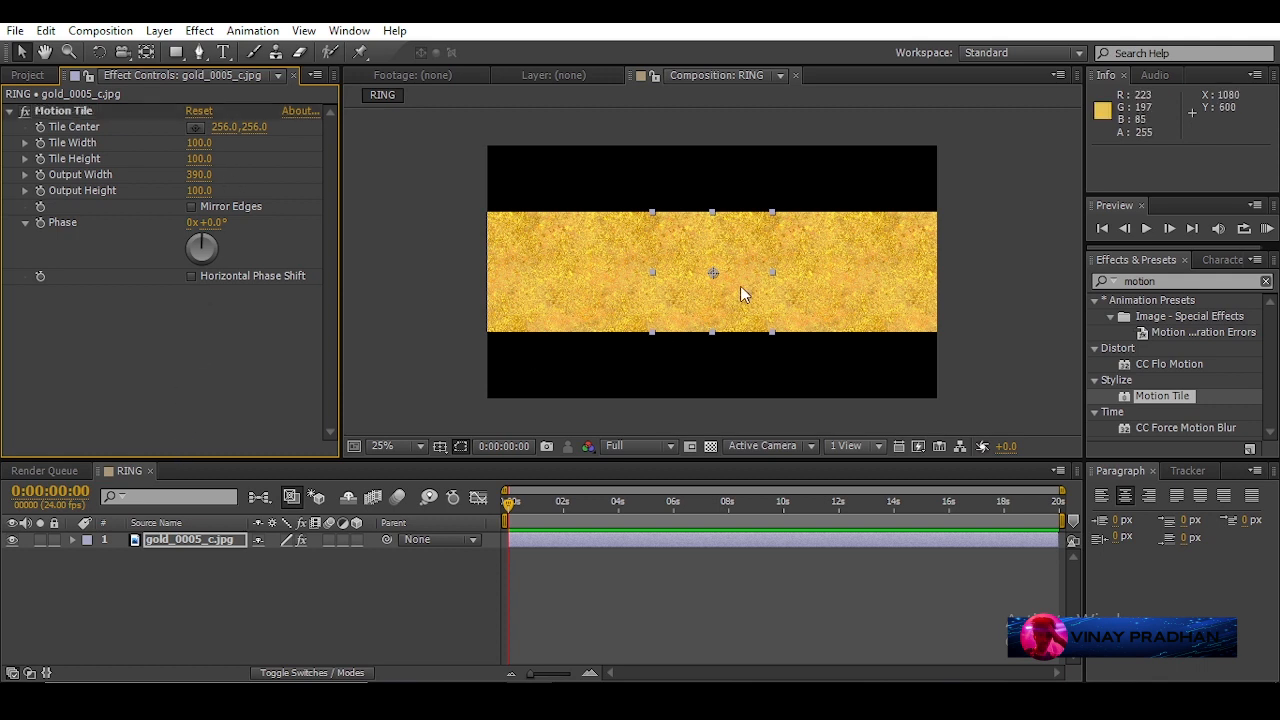
- Draw a rectangular mask about 2072 by 204 px across the full width of the tiled gold layer's middle
scroll(739, 284, "up", 2)
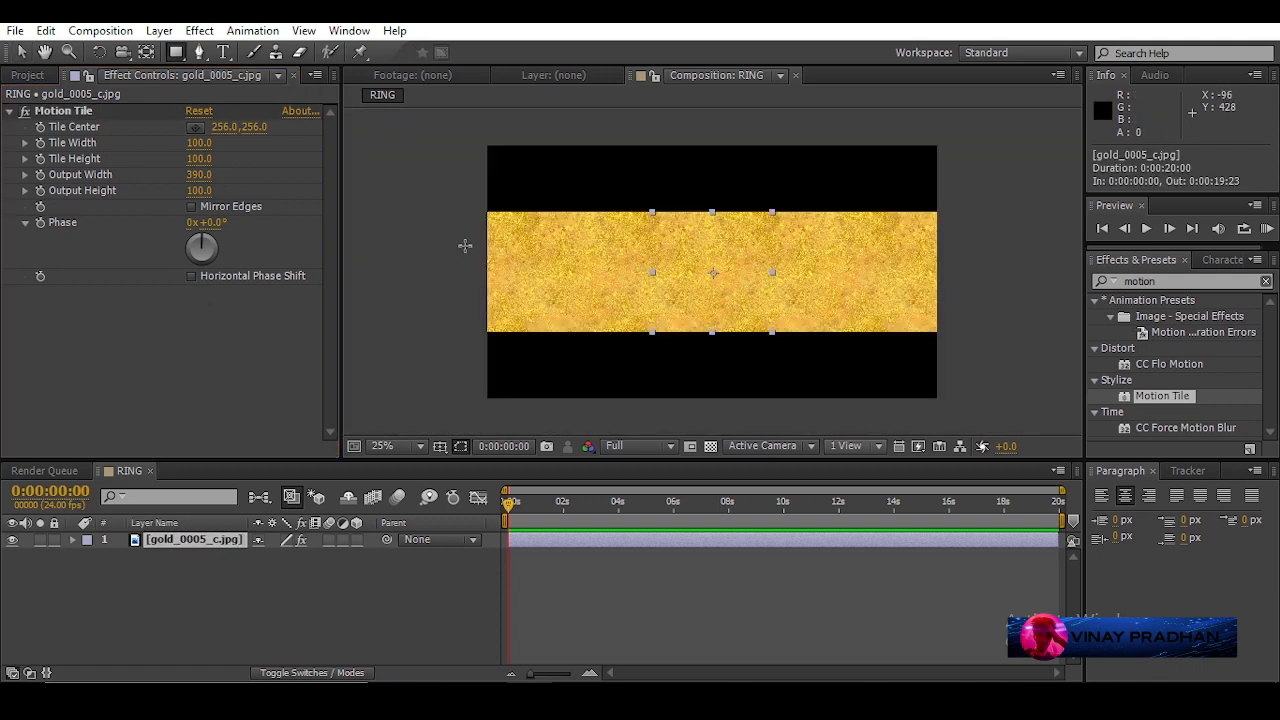
mouse_move(465, 245)
left_mouse_down()
mouse_move(517, 286)
mouse_move(950, 293)
left_mouse_up()
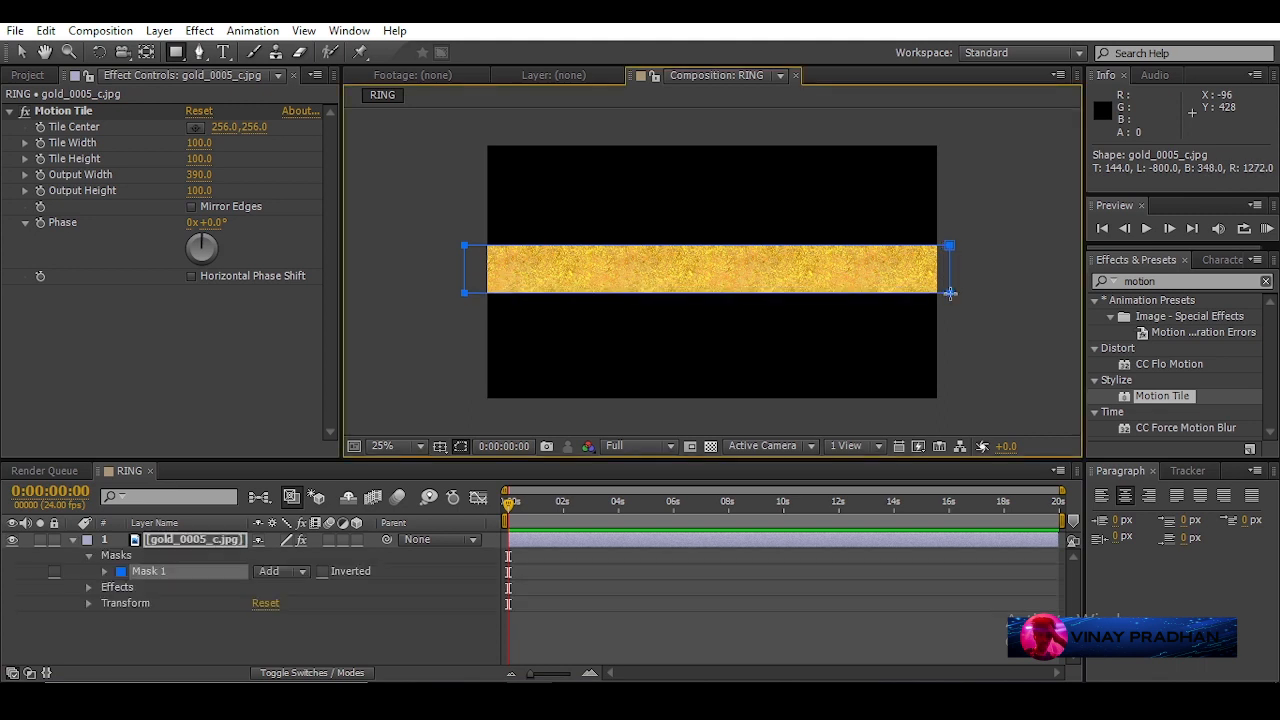
left_click(73, 540)
left_click(112, 590)
left_click(192, 538)
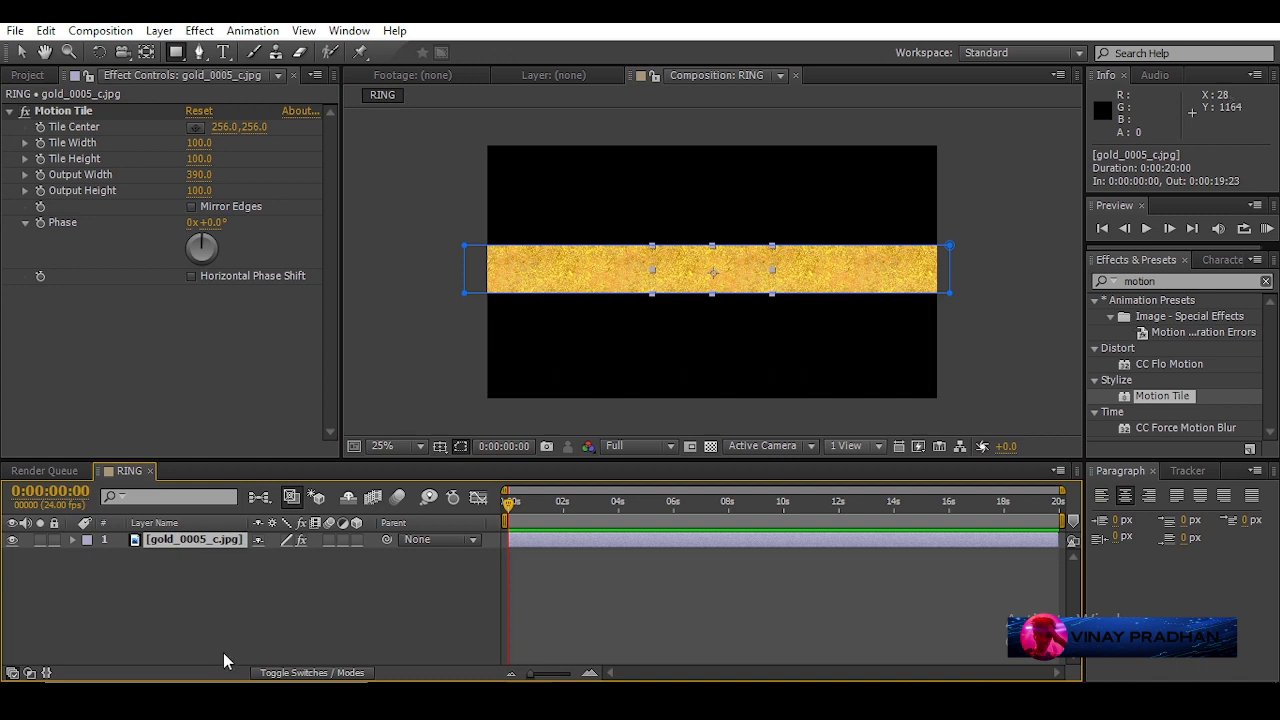
- Narrow the gold layer's mask to a thinner centred strip by moving its lower edge up and its upper edge down
left_click(188, 632)
left_click(192, 542)
left_click(197, 566)
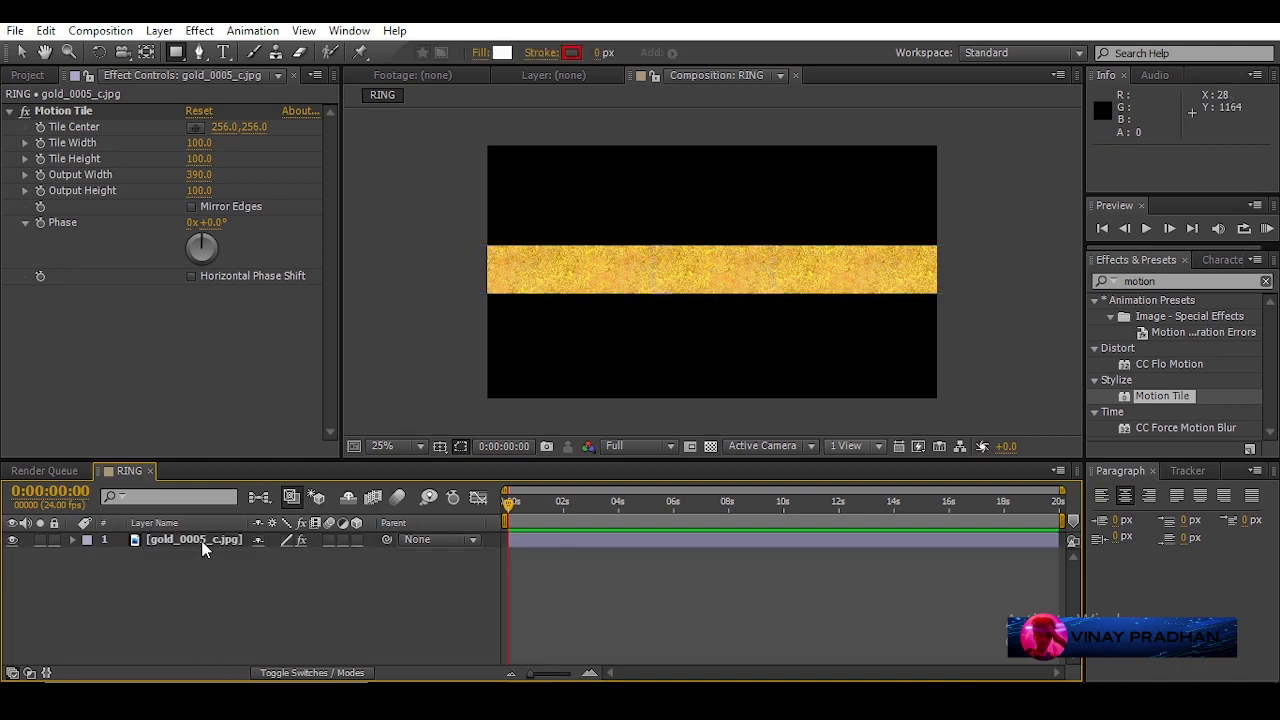
left_click(198, 540)
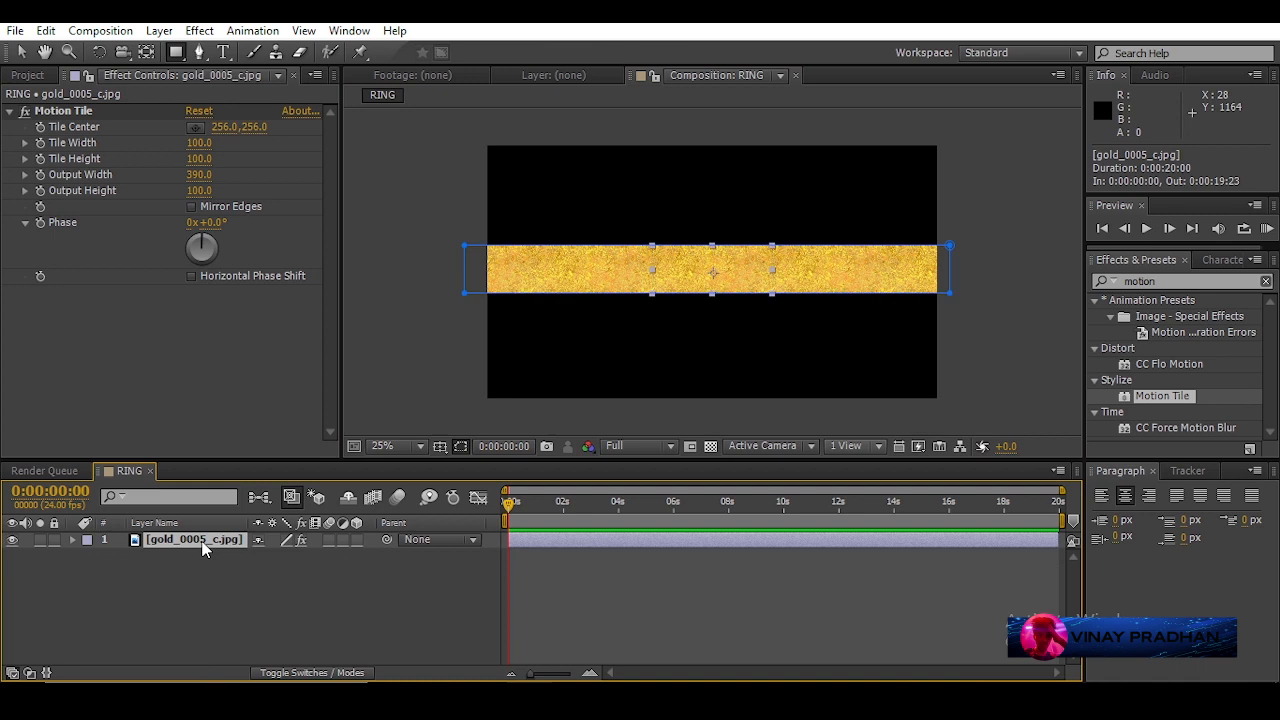
key("period")
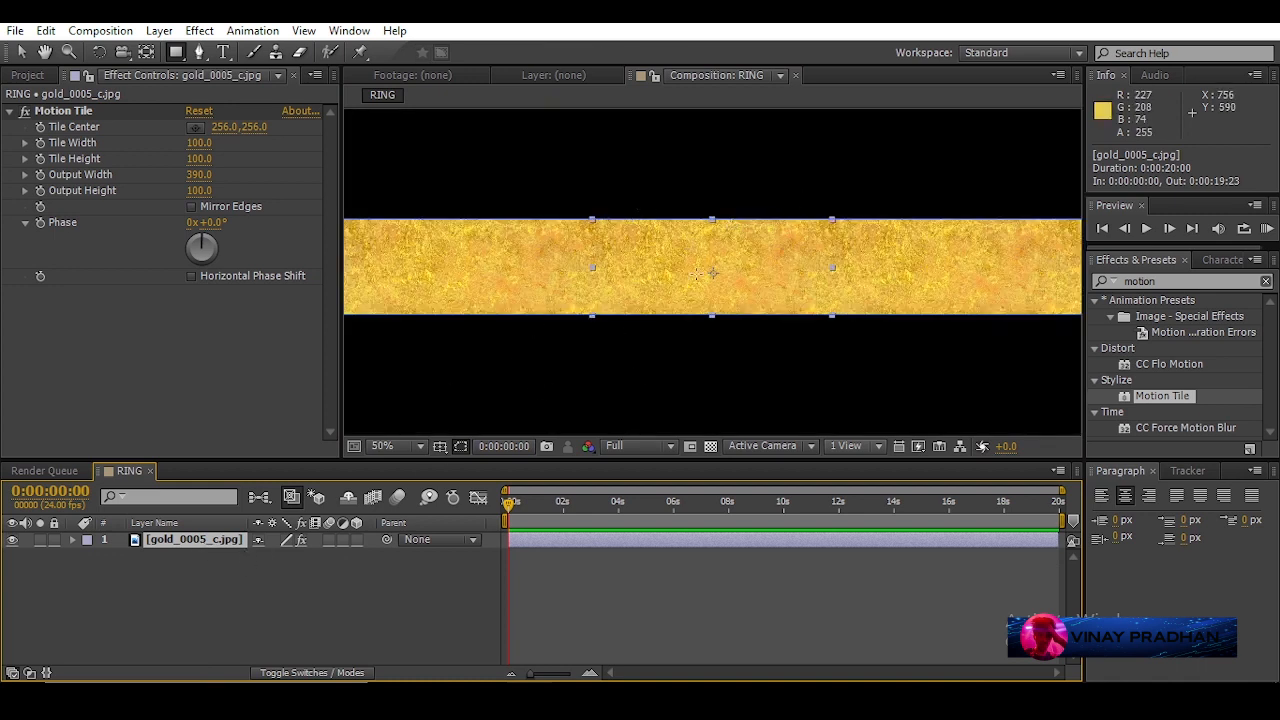
key("v")
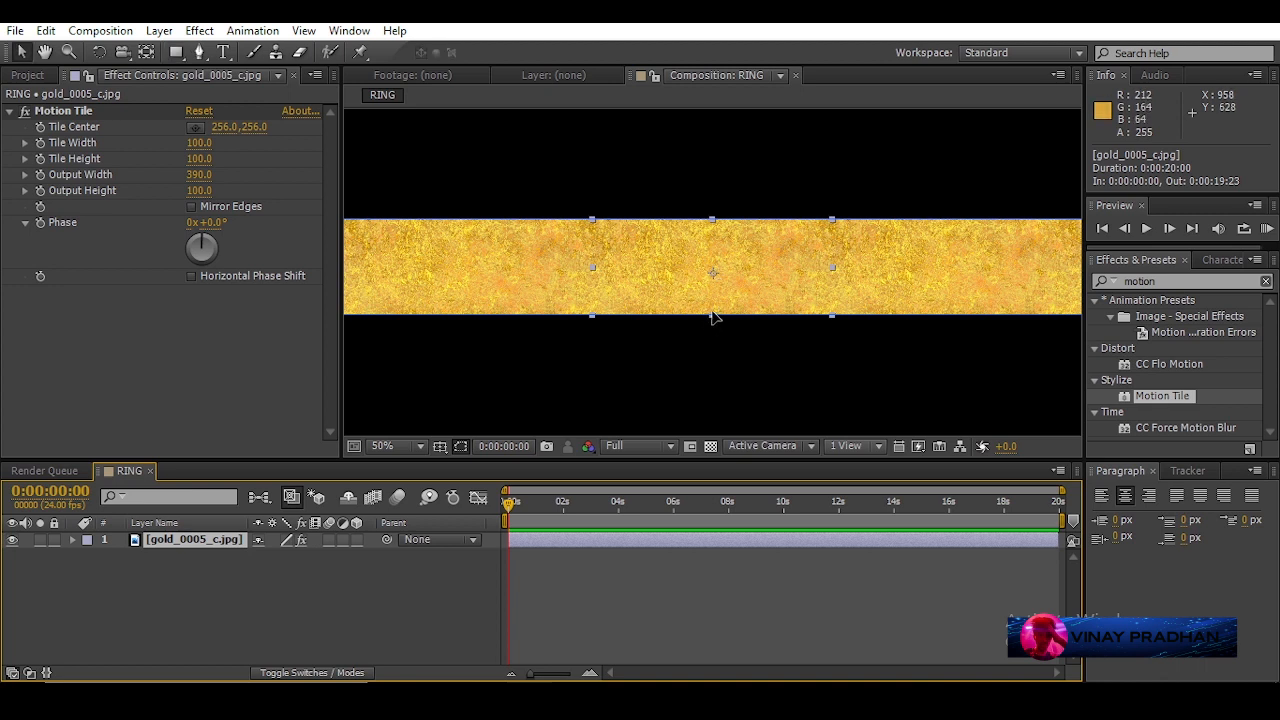
left_click_drag(713, 318, 714, 309)
double_click(718, 218)
left_click(222, 541)
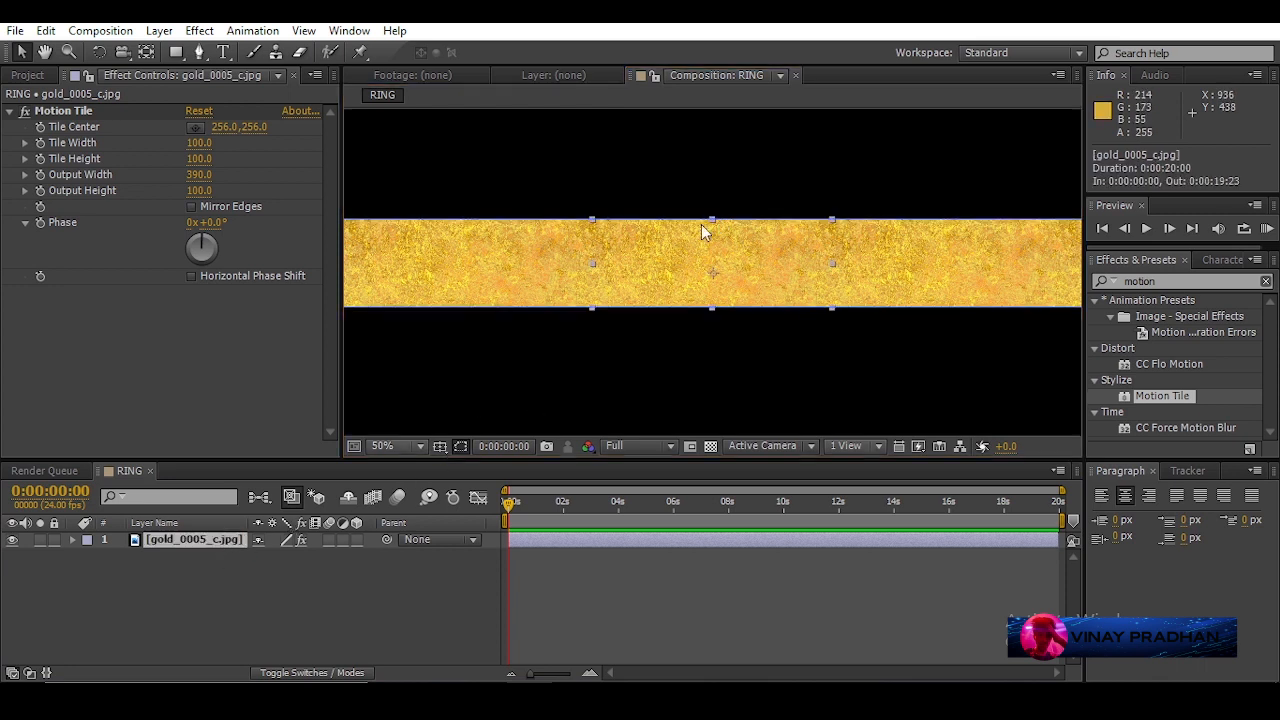
left_click_drag(710, 220, 712, 240)
left_click(200, 583)
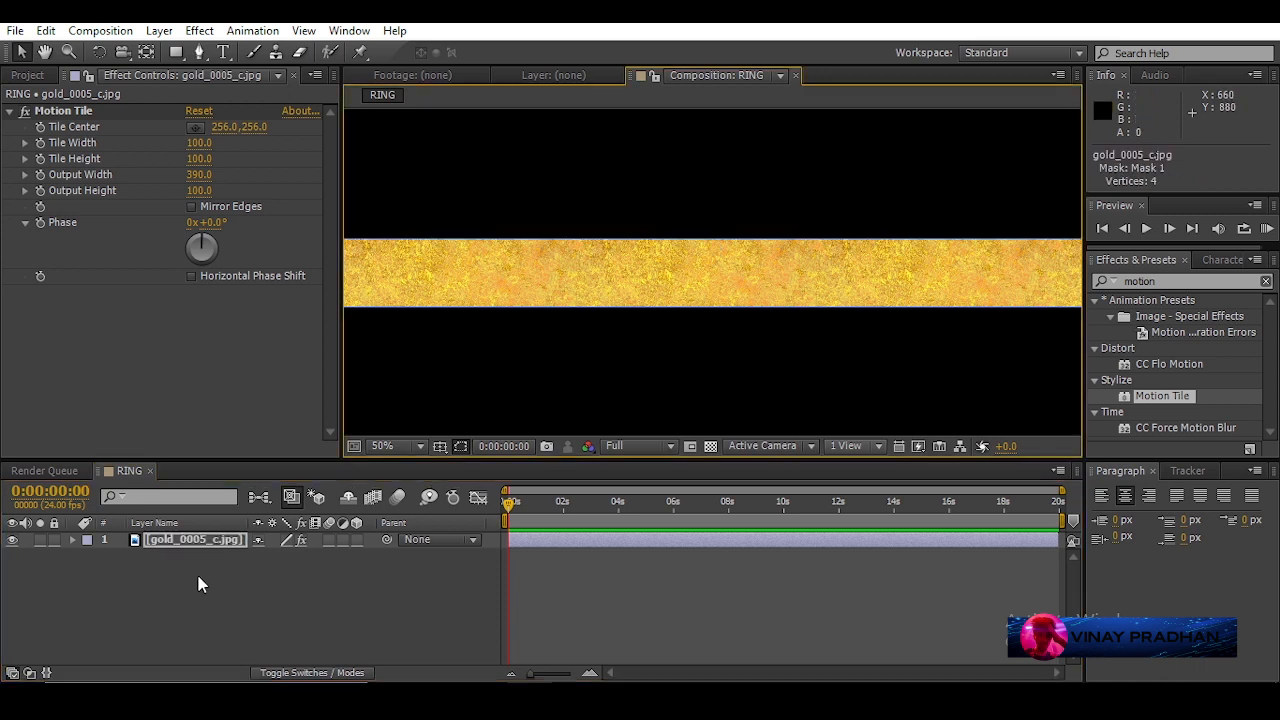
- Pre-compose the gold_0005_c.jpg layer as "texture", moving all attributes into the new composition
scroll(668, 268, "down", 4)
left_click(160, 544)
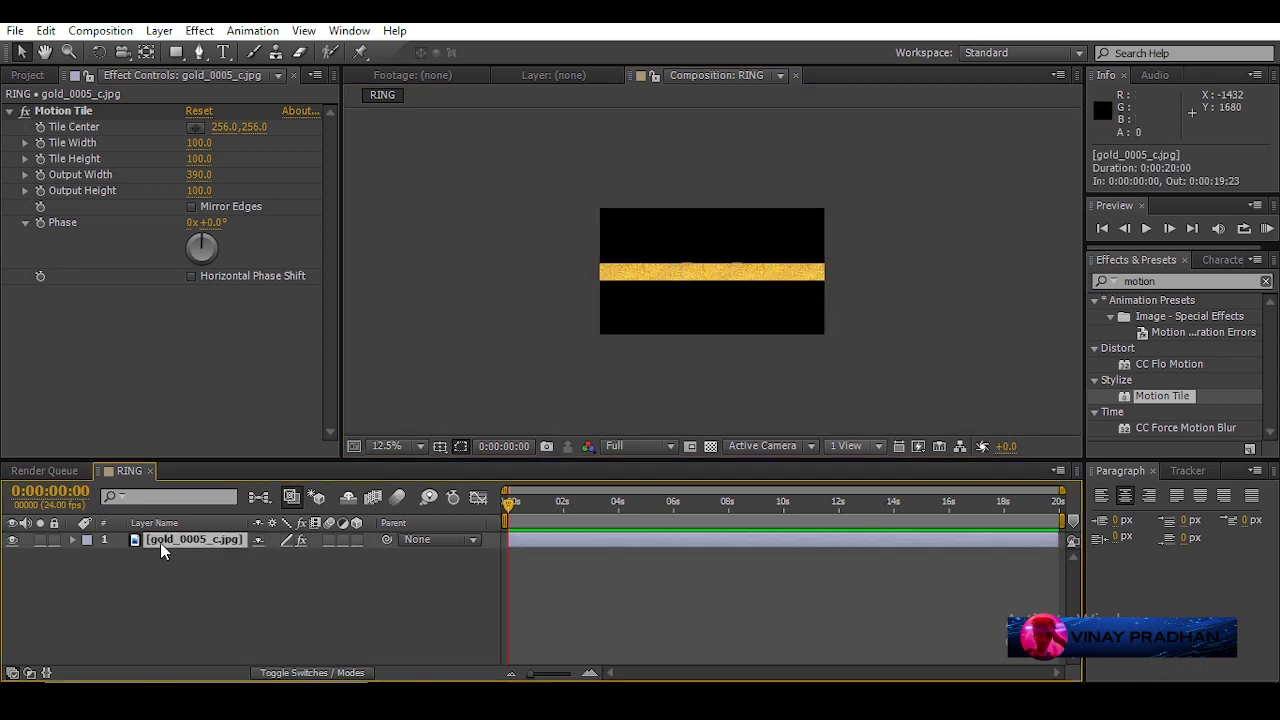
right_click(161, 543)
left_click(200, 564)
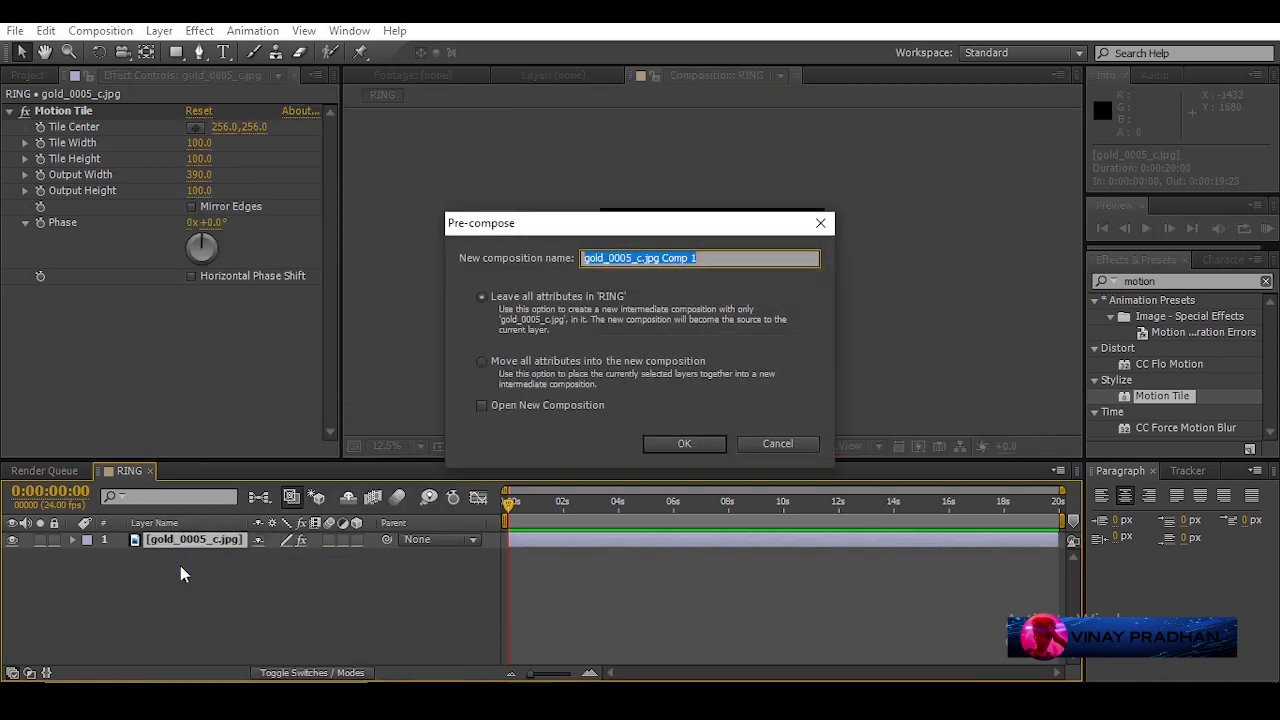
type("texture")
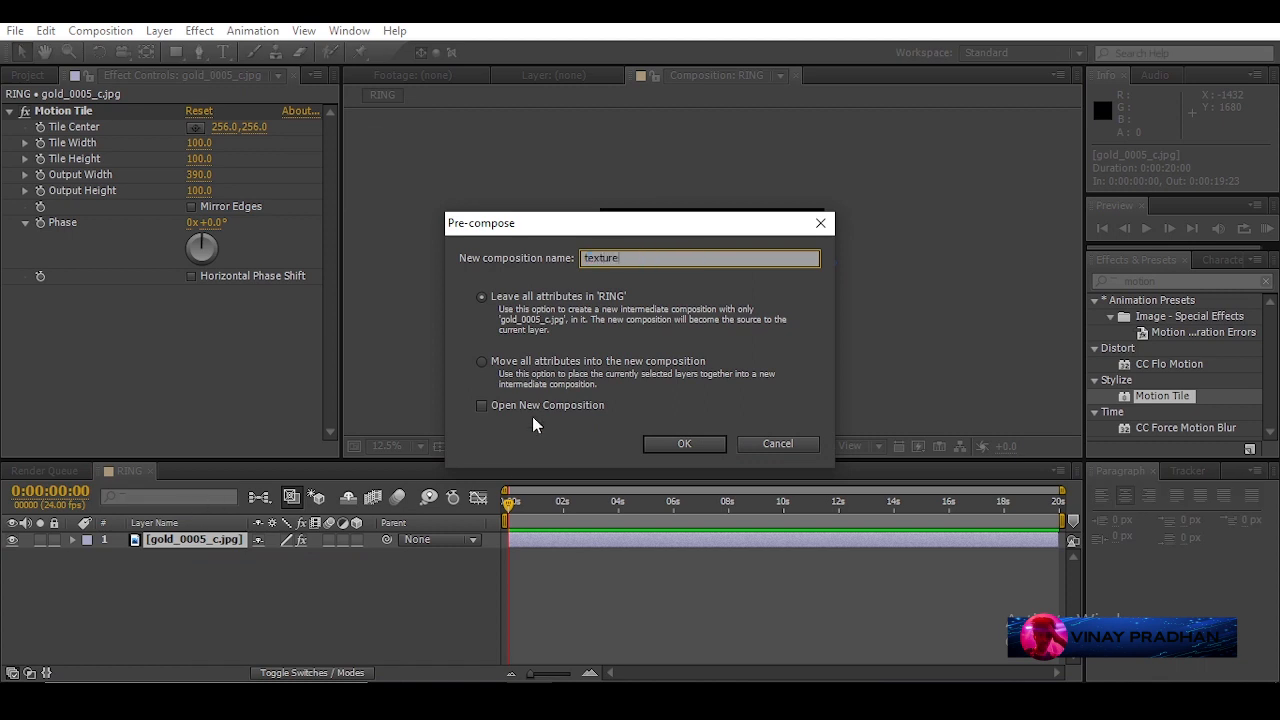
left_click(503, 368)
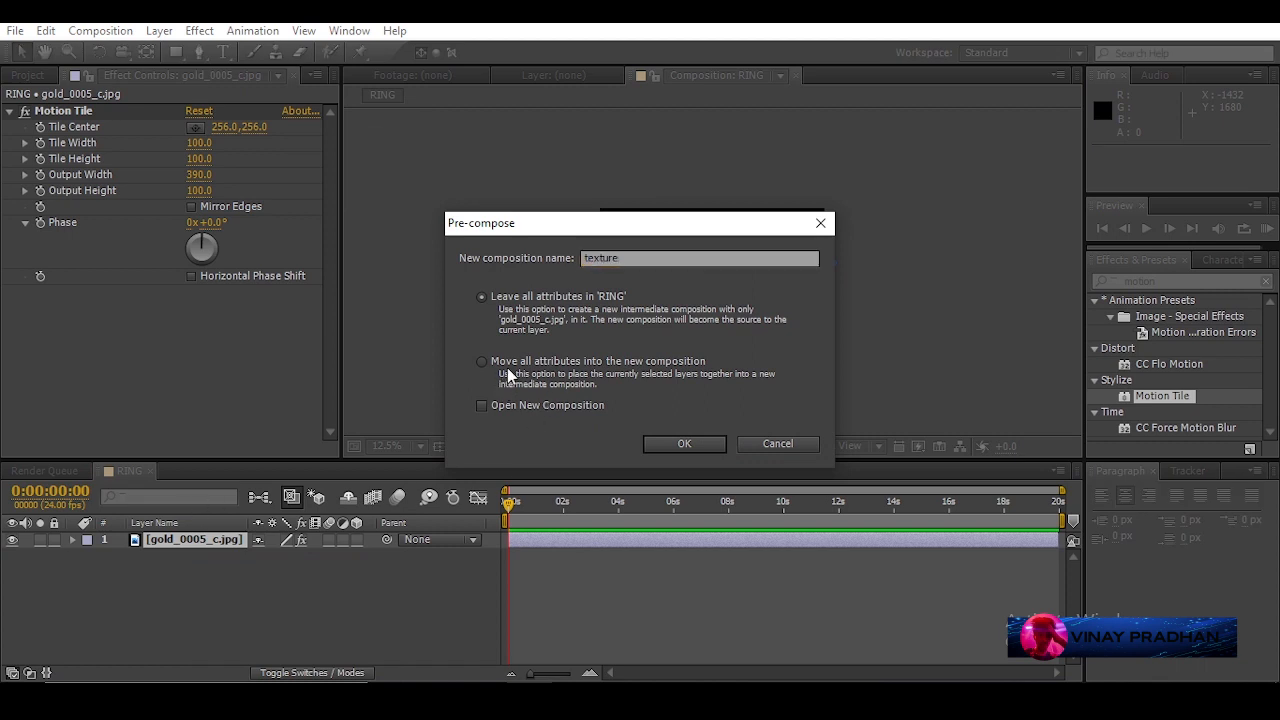
left_click(652, 443)
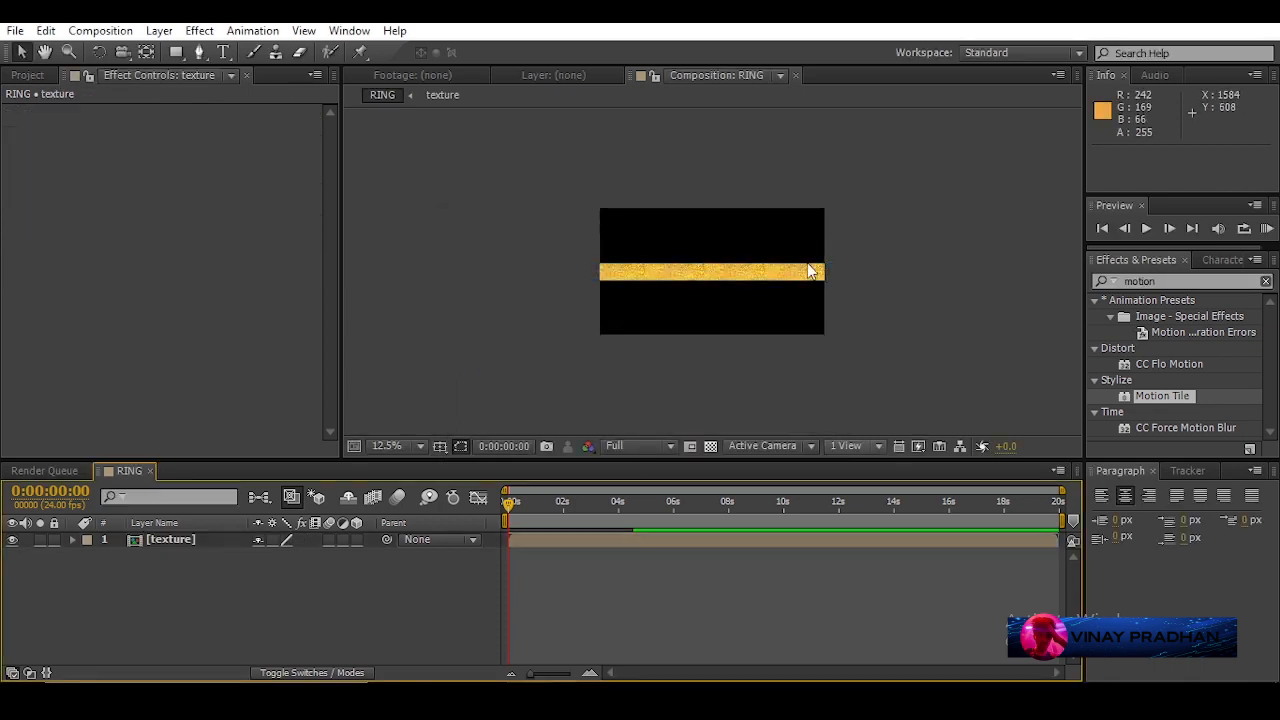
- Add a text layer over the gold strip in the Moria font, with a random letter string starting "adtrasrwdgcasgsdahvxy"
scroll(793, 279, "up", 2)
scroll(785, 280, "down", 1)
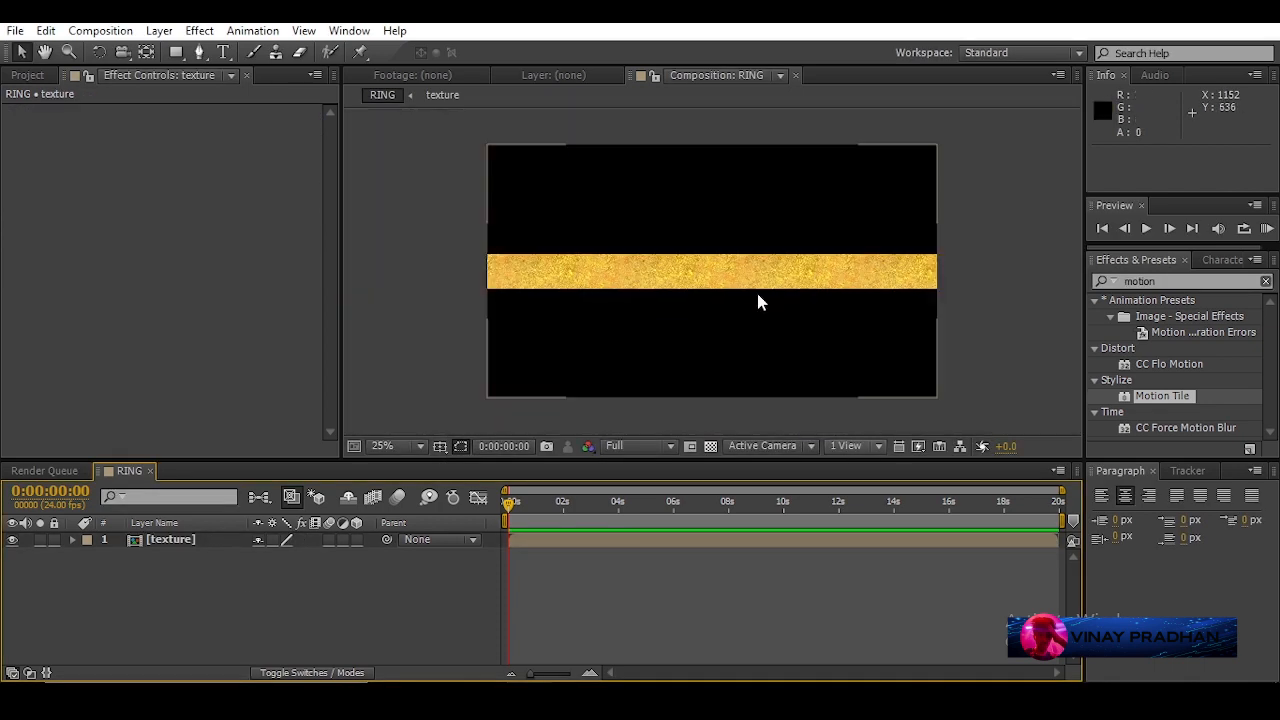
right_click(162, 588)
mouse_move(200, 389)
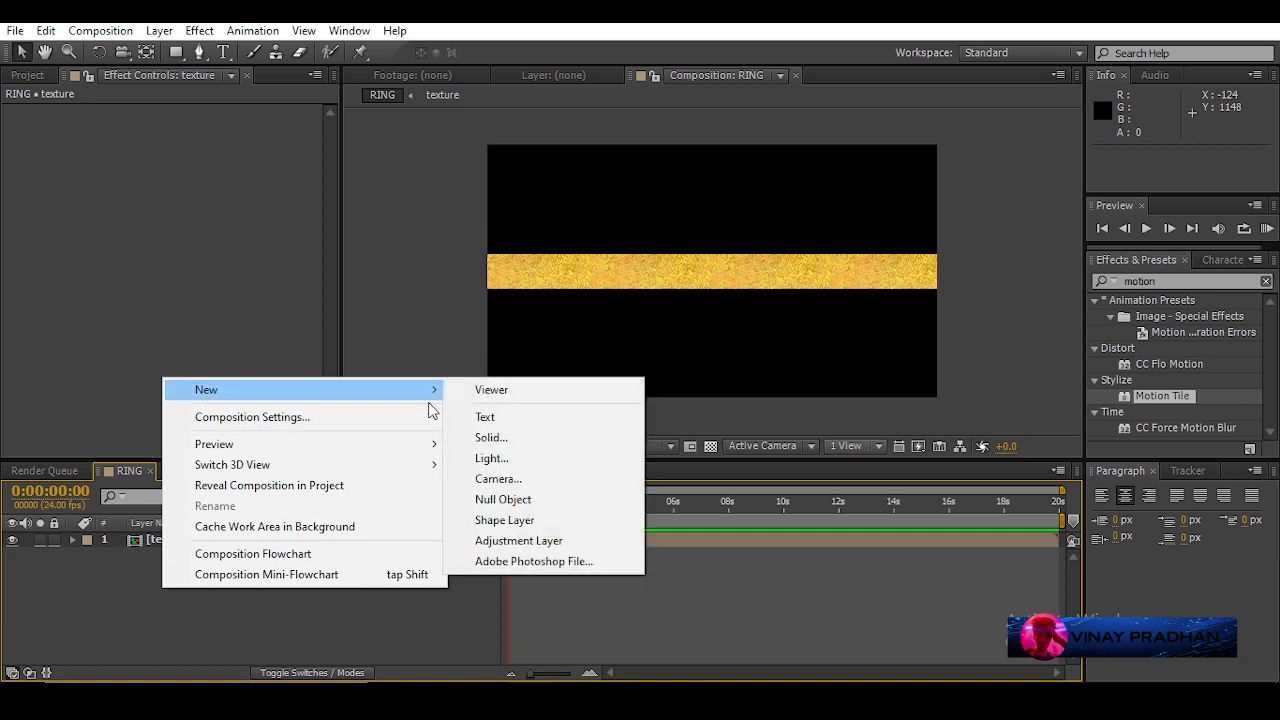
left_click(485, 419)
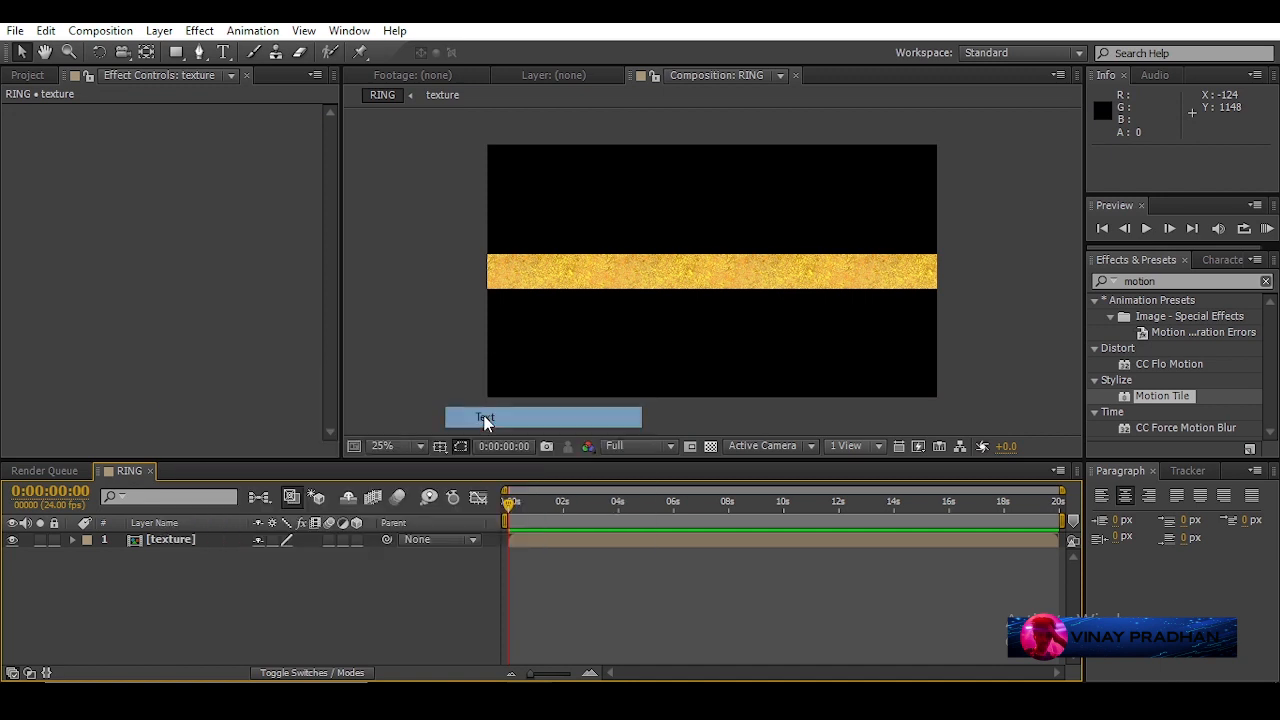
left_click(149, 602)
left_click(175, 541)
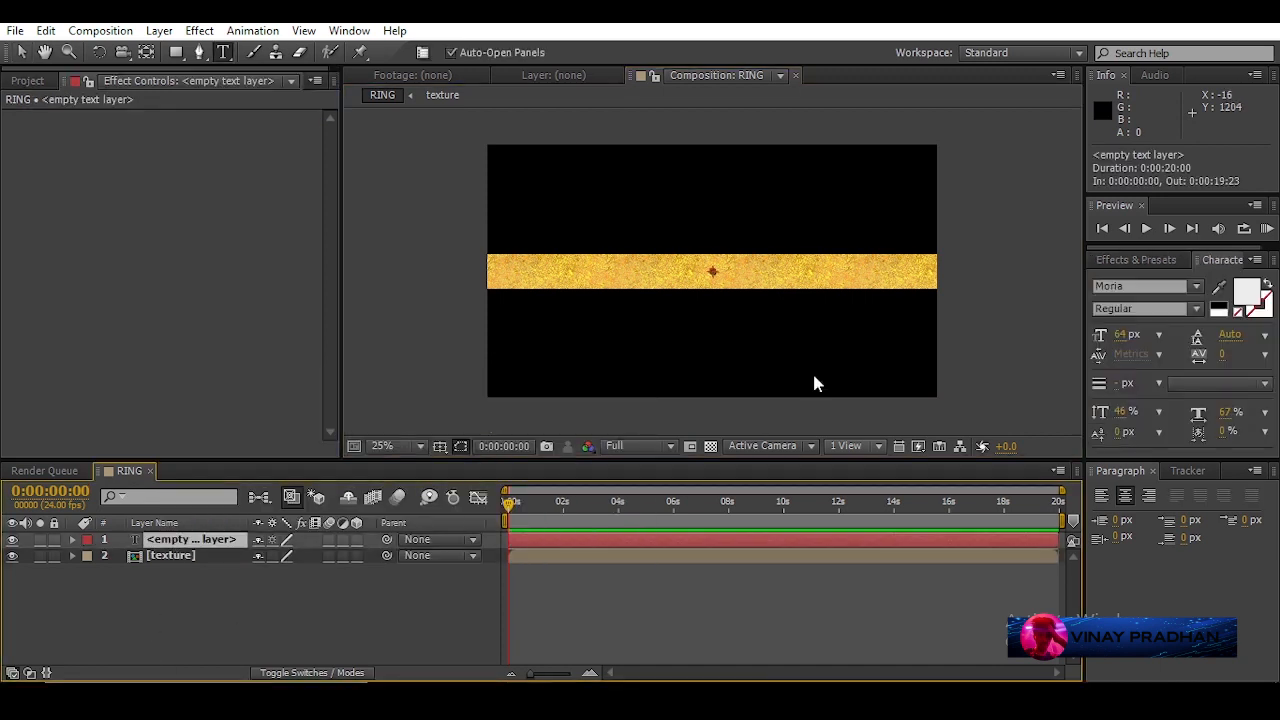
left_click(1196, 286)
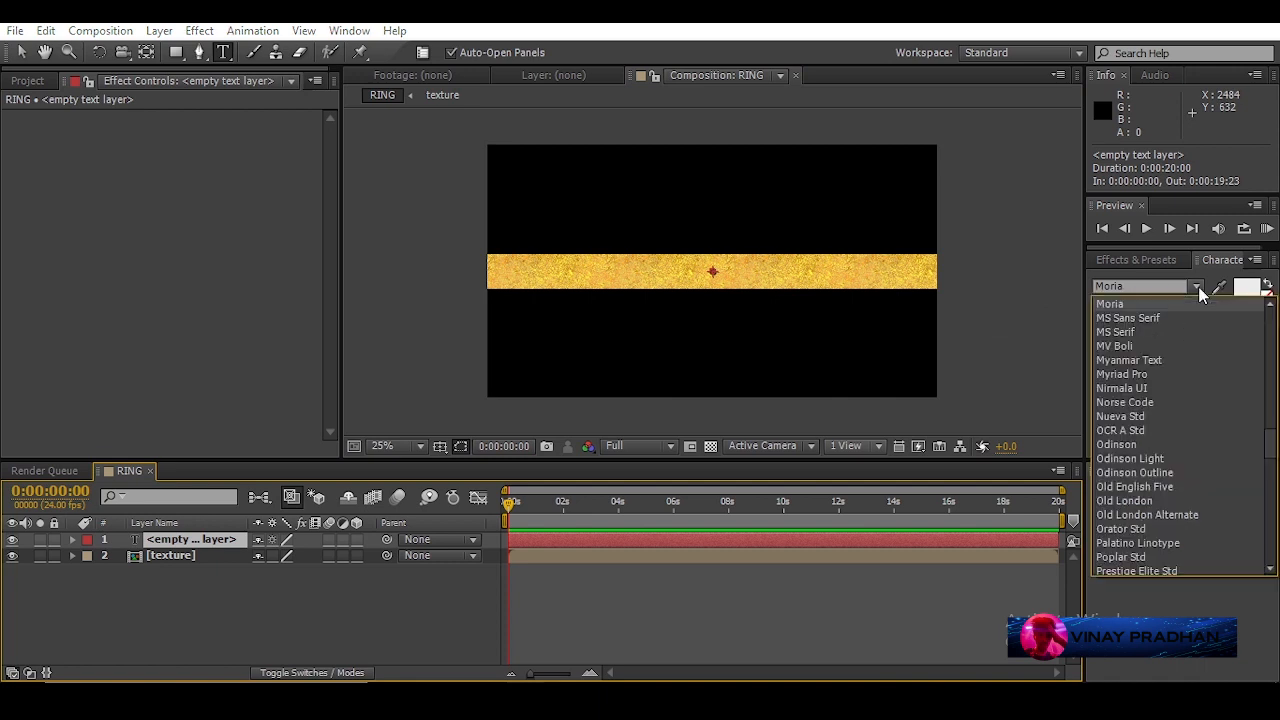
left_click(1110, 305)
key("F2")
left_click(188, 541)
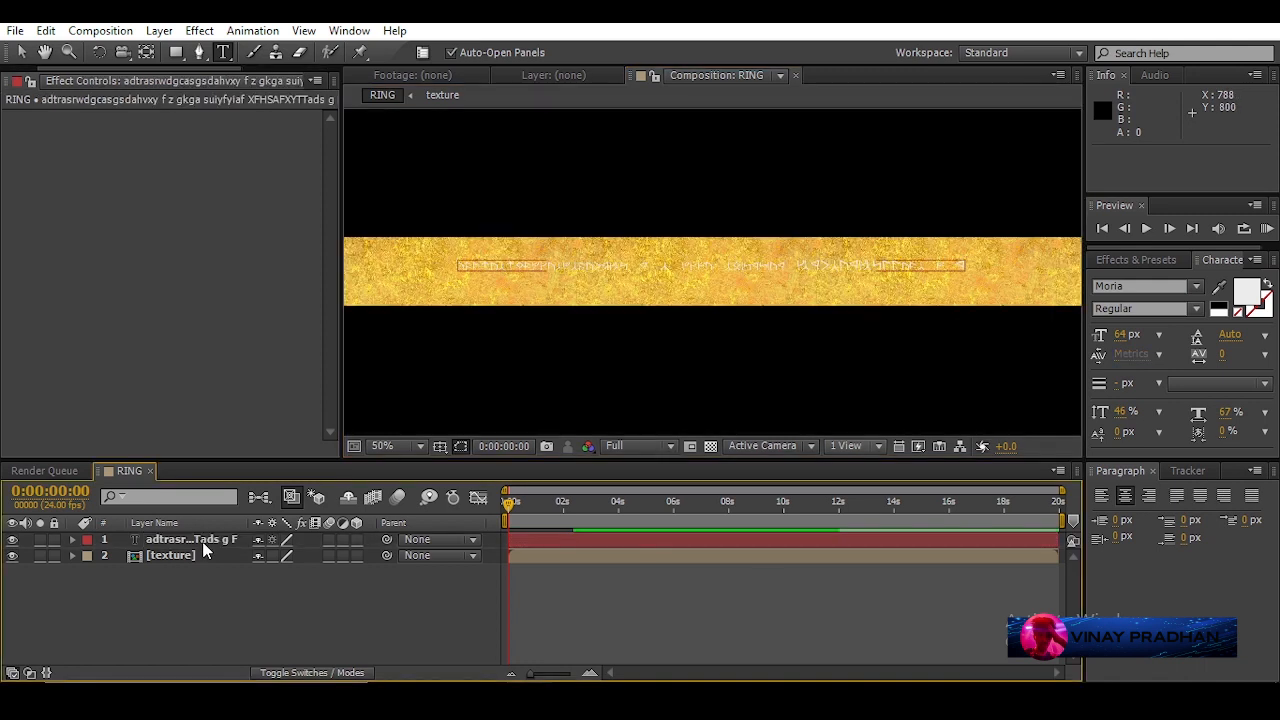
- Select the entire inscription text and set its font size to 128 px
left_click(202, 541)
left_click(971, 265)
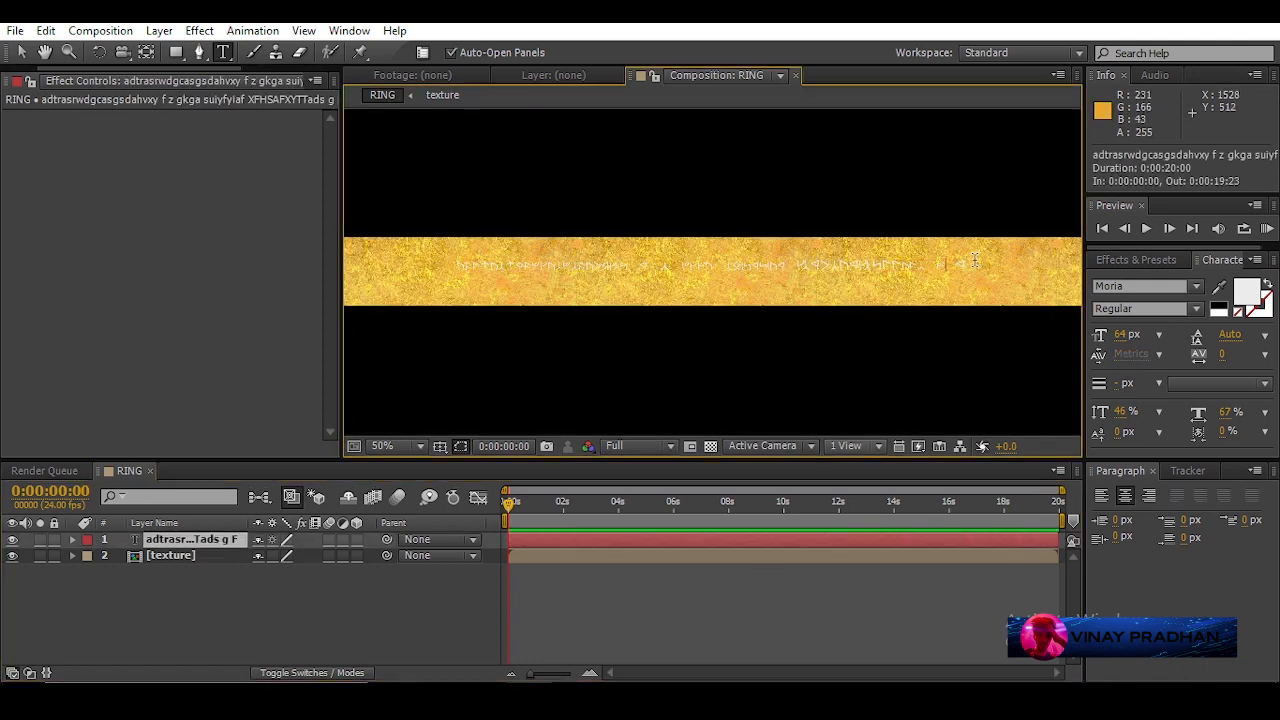
left_click_drag(971, 265, 428, 266)
left_click_drag(1120, 335, 1066, 325)
- Remove the isolated "z" and the spaces around it and before the "f" in the middle of the inscription
left_click(655, 275)
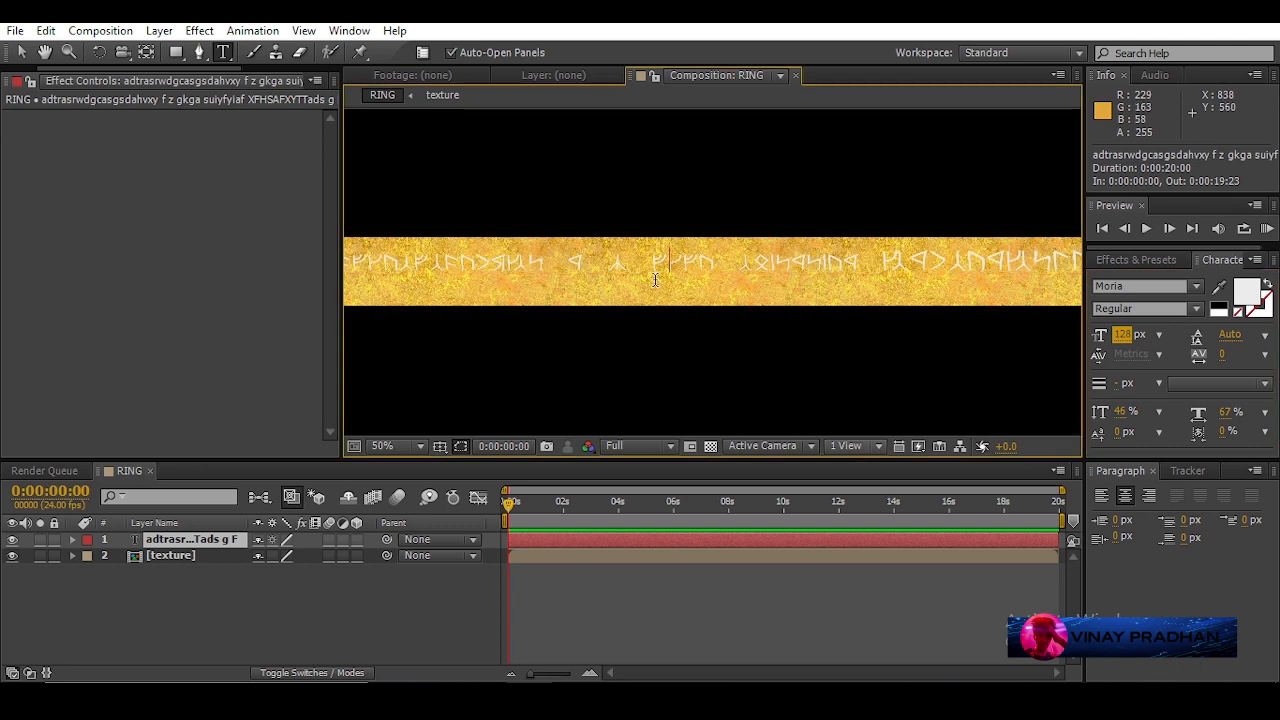
key("BackSpace")
key("BackSpace")
key("BackSpace")
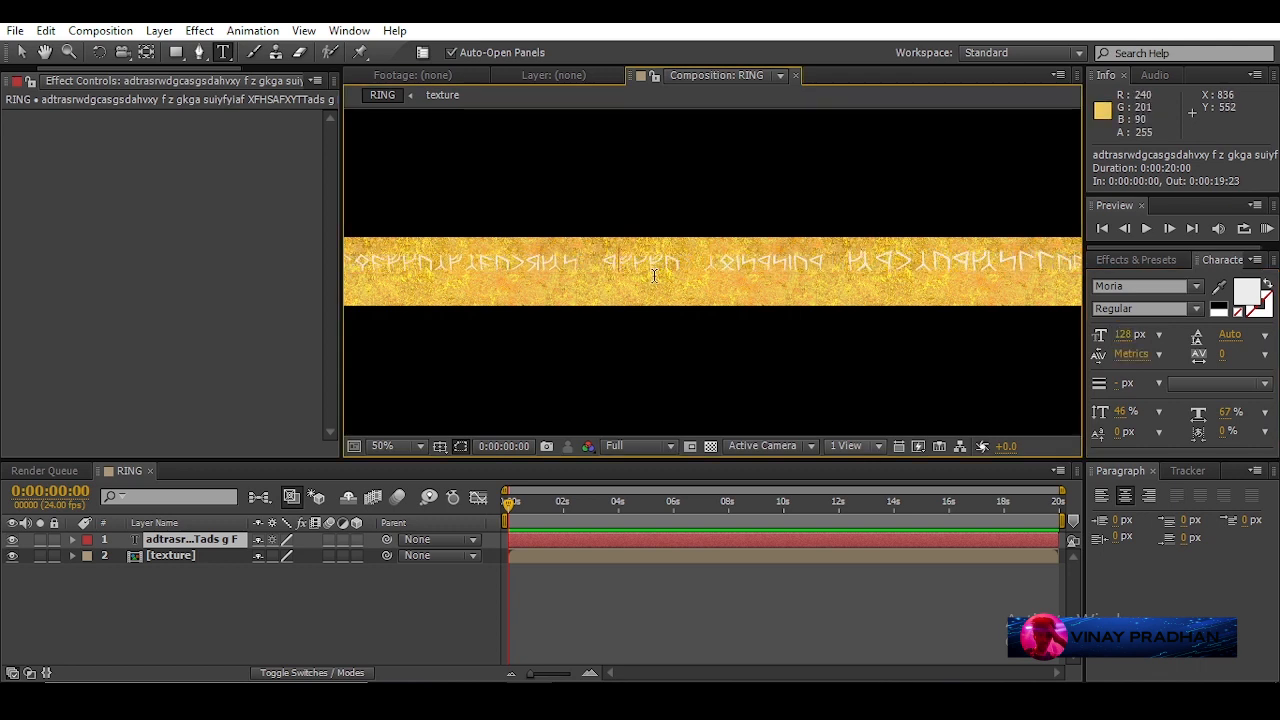
left_click(605, 268)
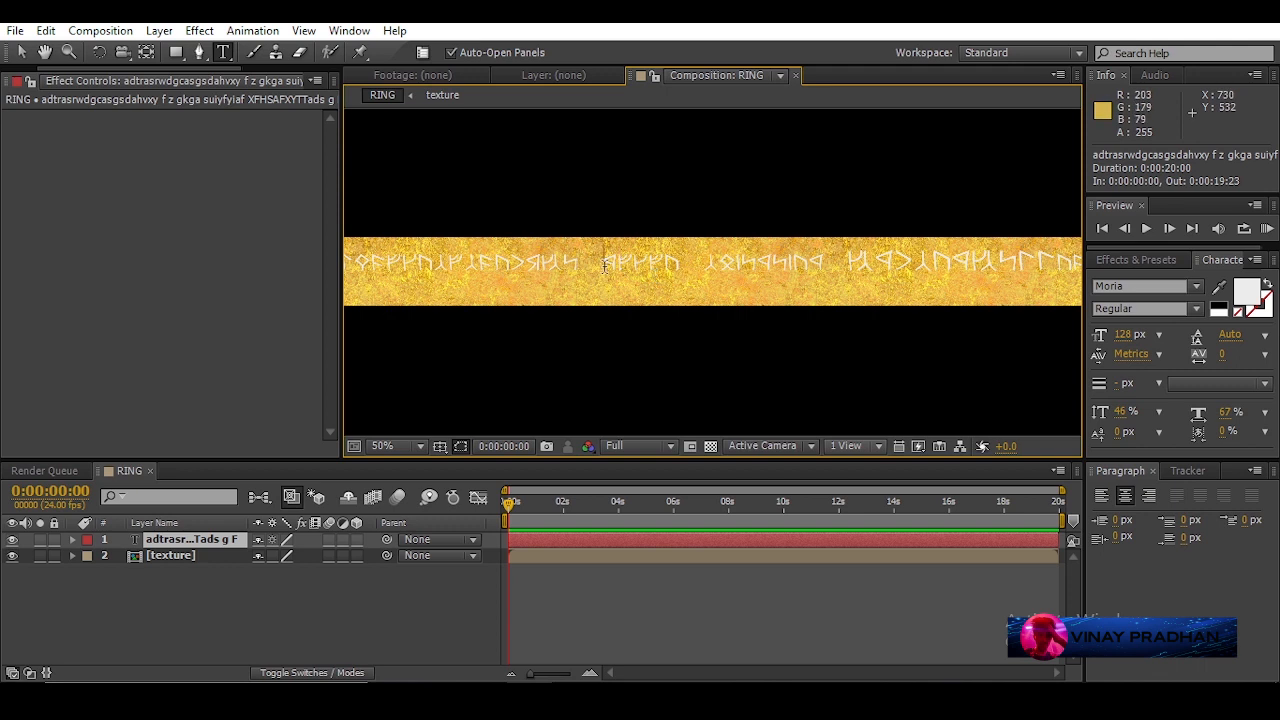
key("BackSpace")
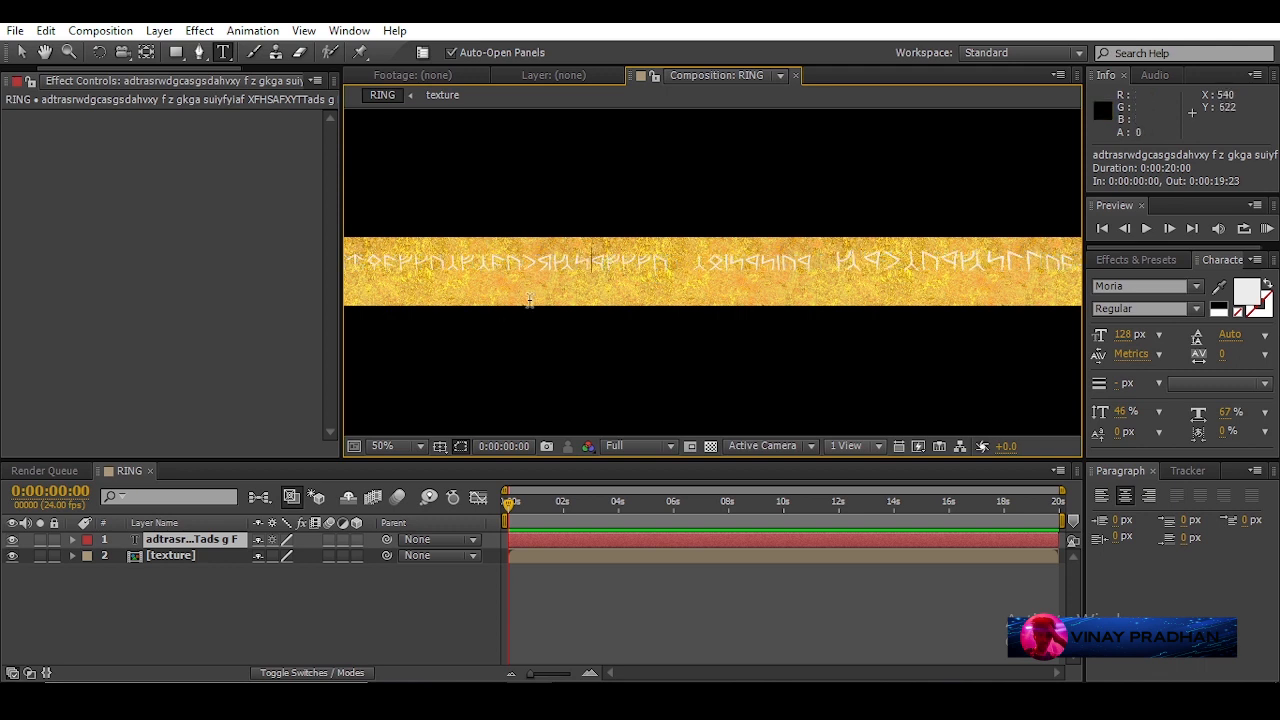
- Delete the remaining spaces between the letter groups in the rest of the inscription, making it one continuous string
left_click(694, 266)
key("BackSpace")
left_click(832, 266)
key("BackSpace")
scroll(832, 267, "down", 1)
scroll(860, 268, "up", 1)
scroll(985, 276, "down", 1)
scroll(966, 271, "up", 3)
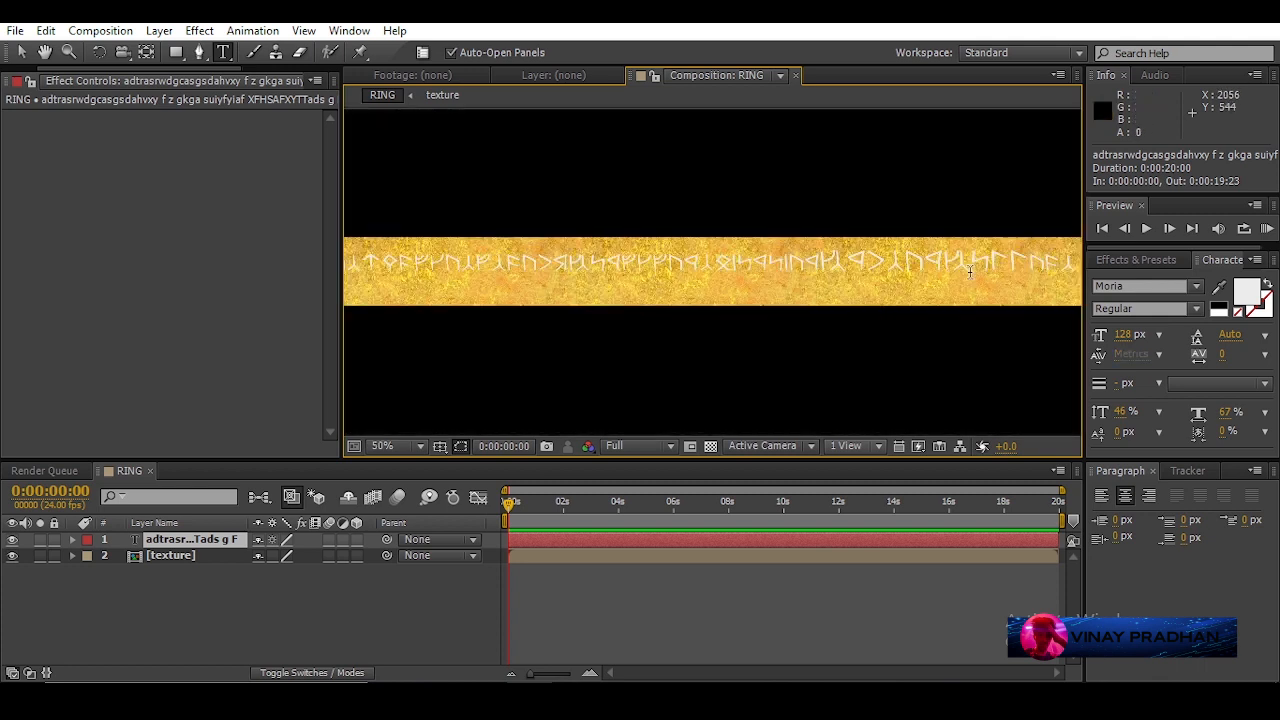
scroll(875, 262, "down", 1)
key("BackSpace")
left_click(819, 262)
key("BackSpace")
- Extend the start of the inscription with extra letters so that it begins "asftrjobsdtrasrwdg" and spans the gold strip
left_click_drag(634, 316, 1086, 363)
left_click(416, 314)
type("dftrnob")
scroll(616, 328, "down", 1)
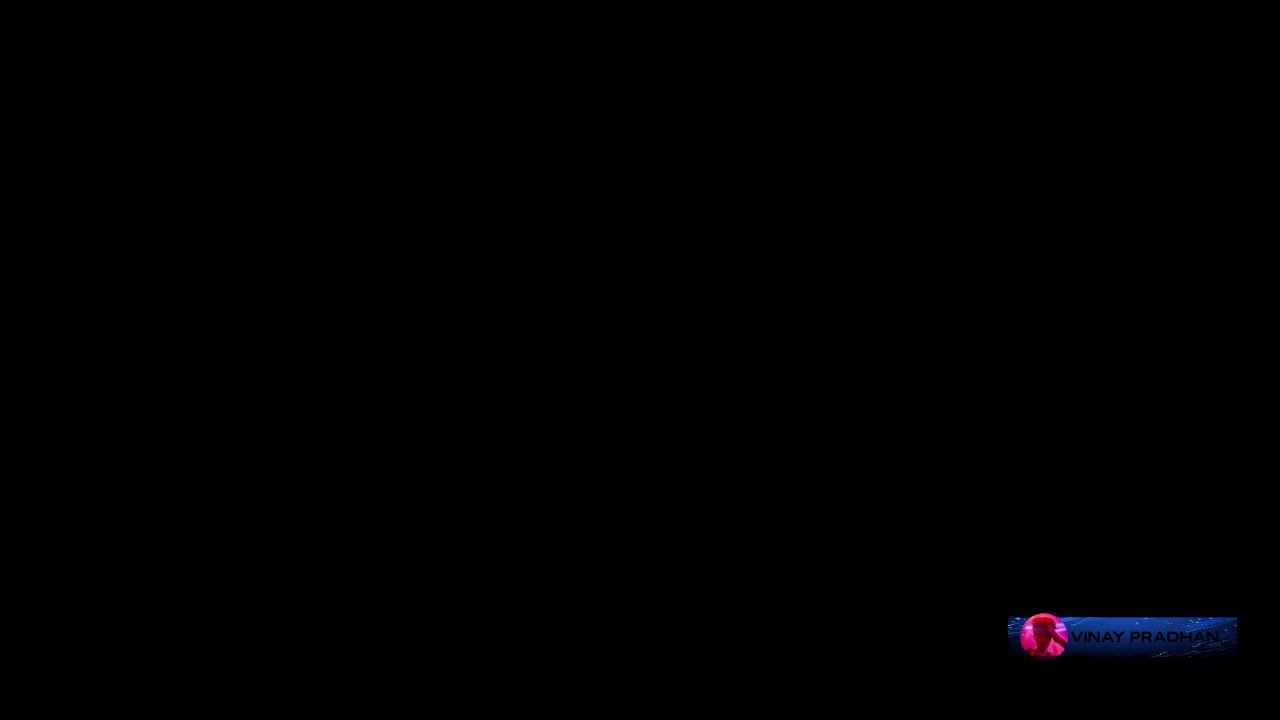
left_click(210, 578)
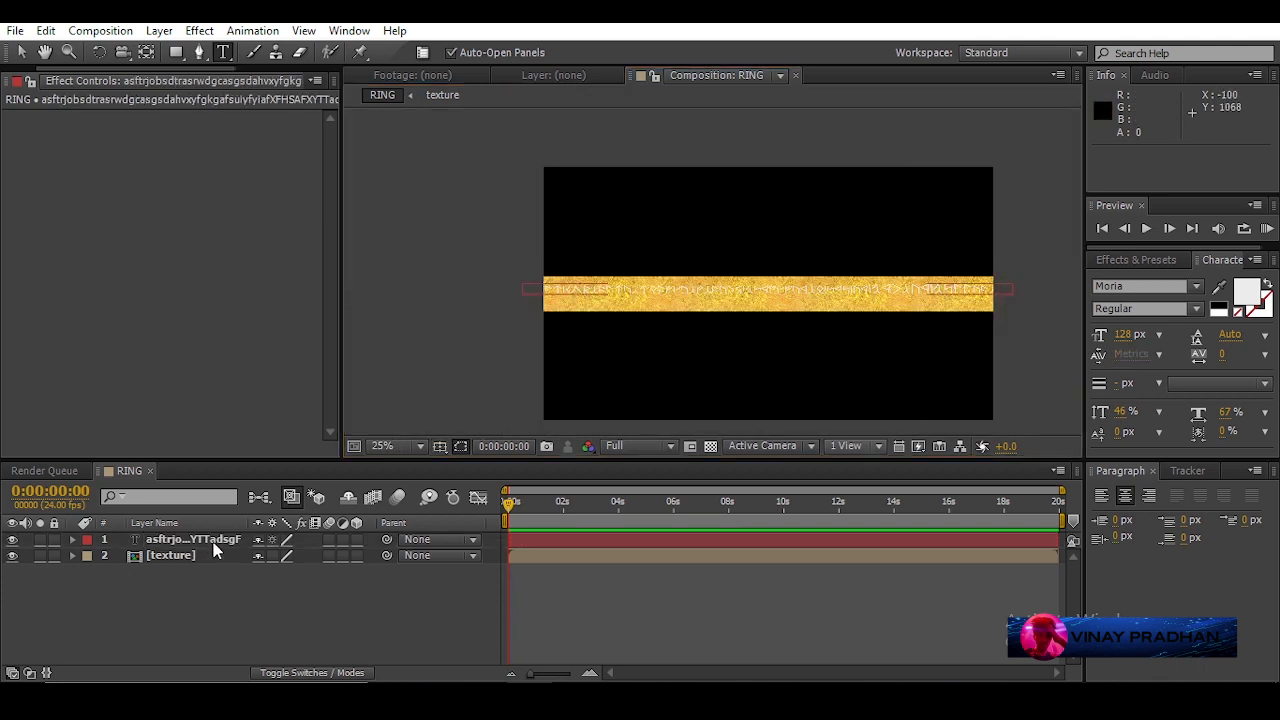
- Enlarge the inscription text to 223 px and move it down to position 960, 566 on the gold strip
left_click(213, 542)
scroll(688, 356, "up", 1)
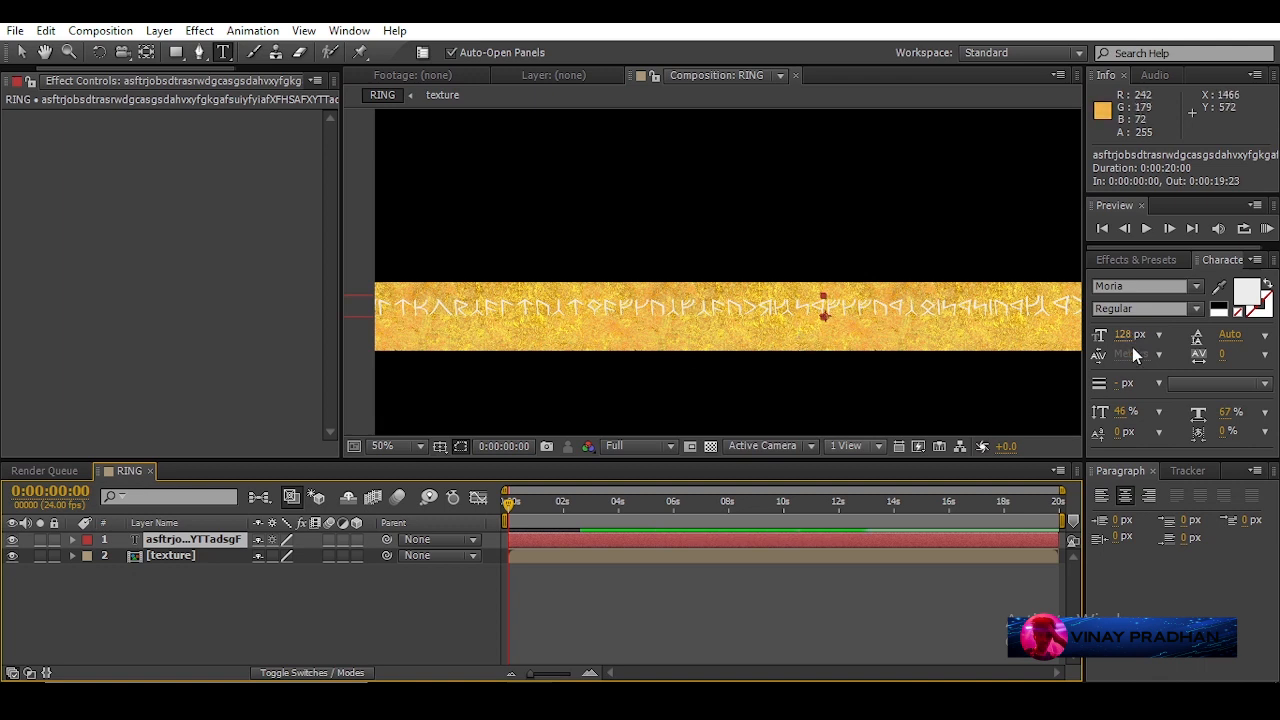
left_click_drag(1131, 332, 1214, 334)
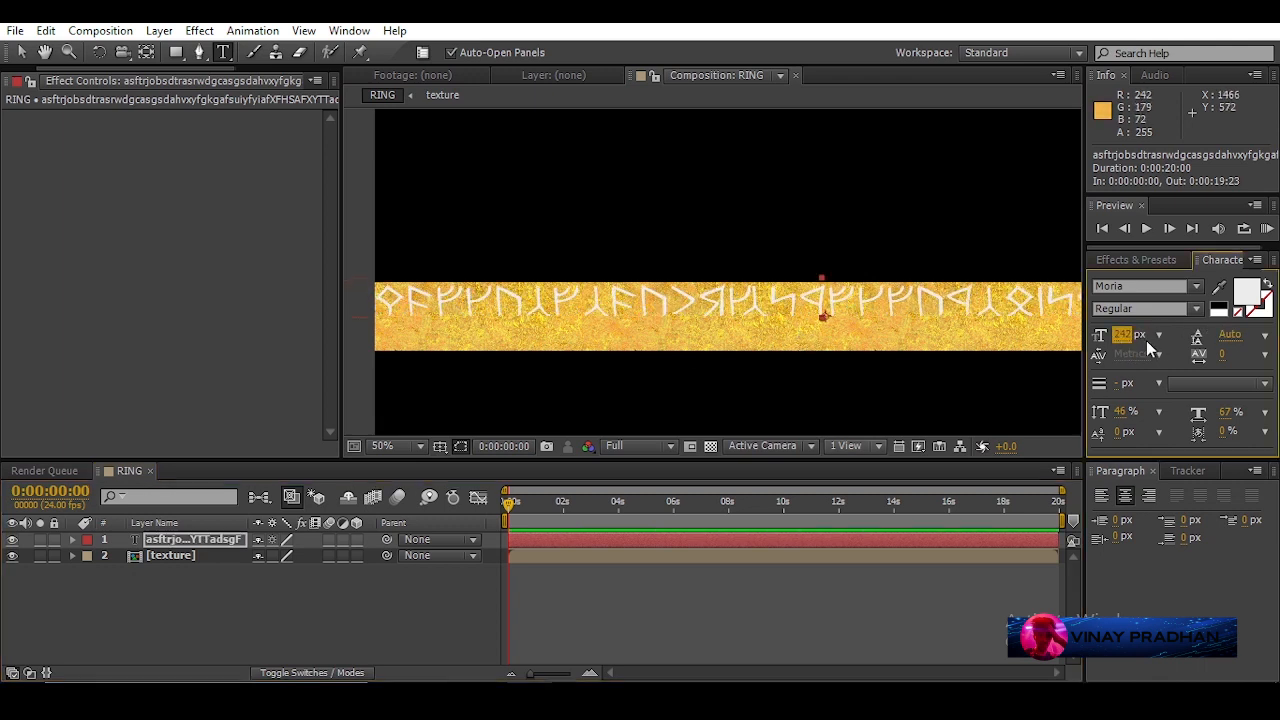
left_click(191, 612)
key("v")
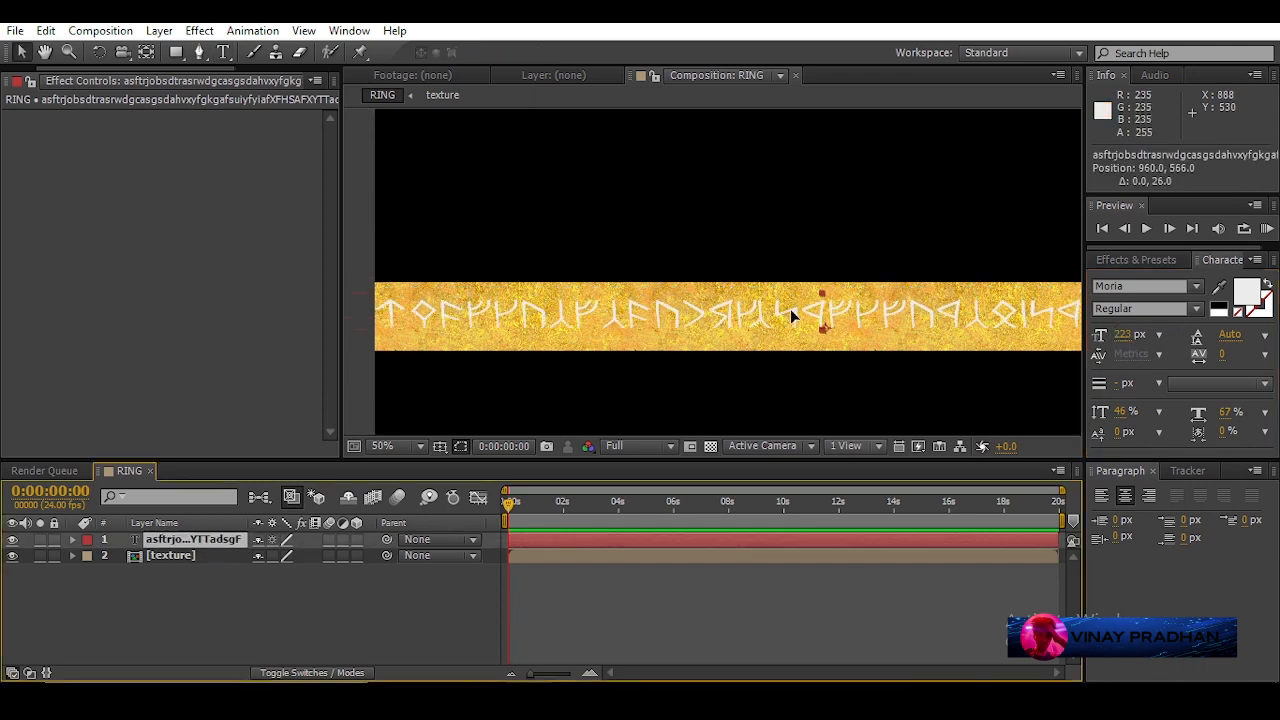
scroll(690, 357, "down", 2)
scroll(690, 357, "up", 2)
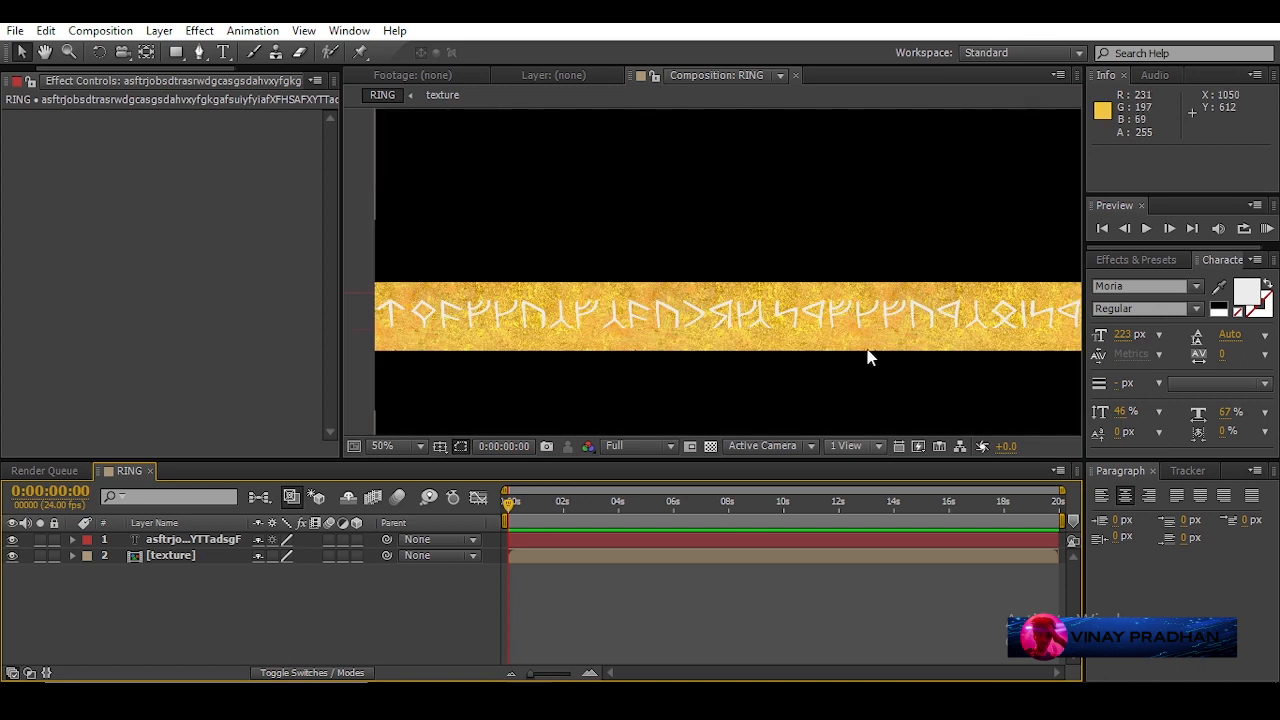
- Find the CC Glass effect and apply it to the texture layer
left_click(783, 357)
left_click(1136, 259)
left_click(1180, 281)
type("cc gla")
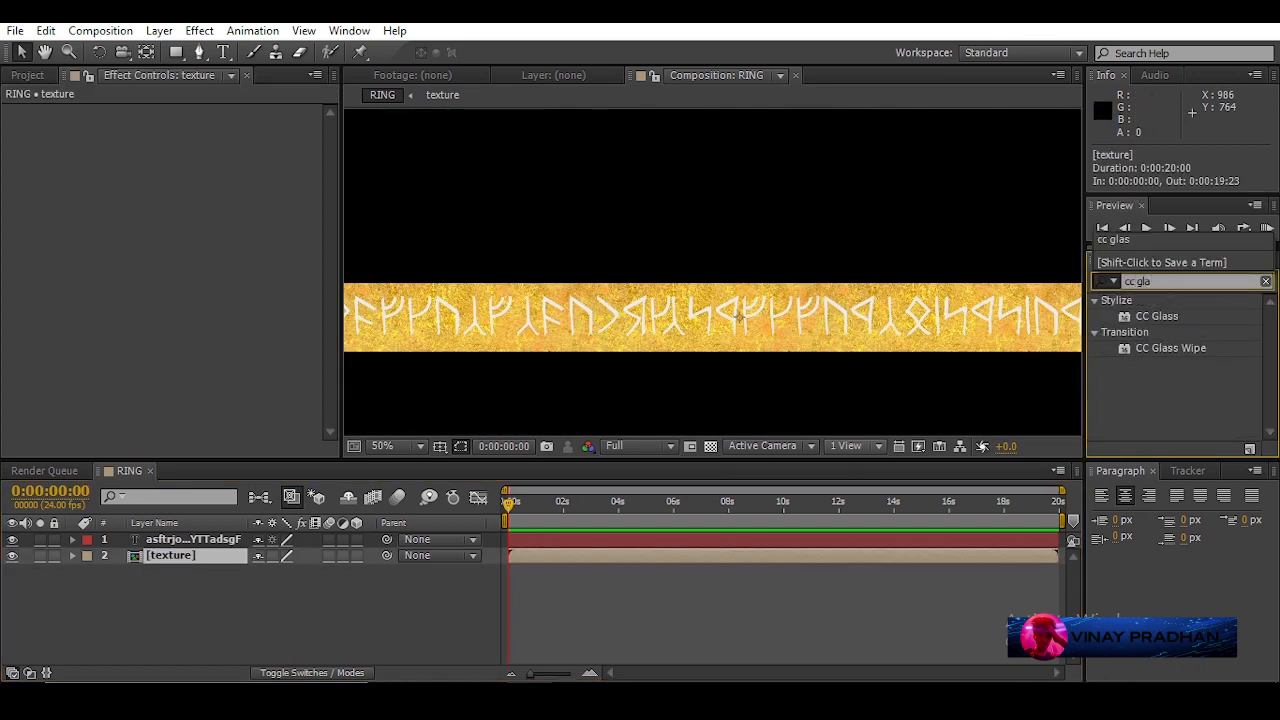
key("BackSpace")
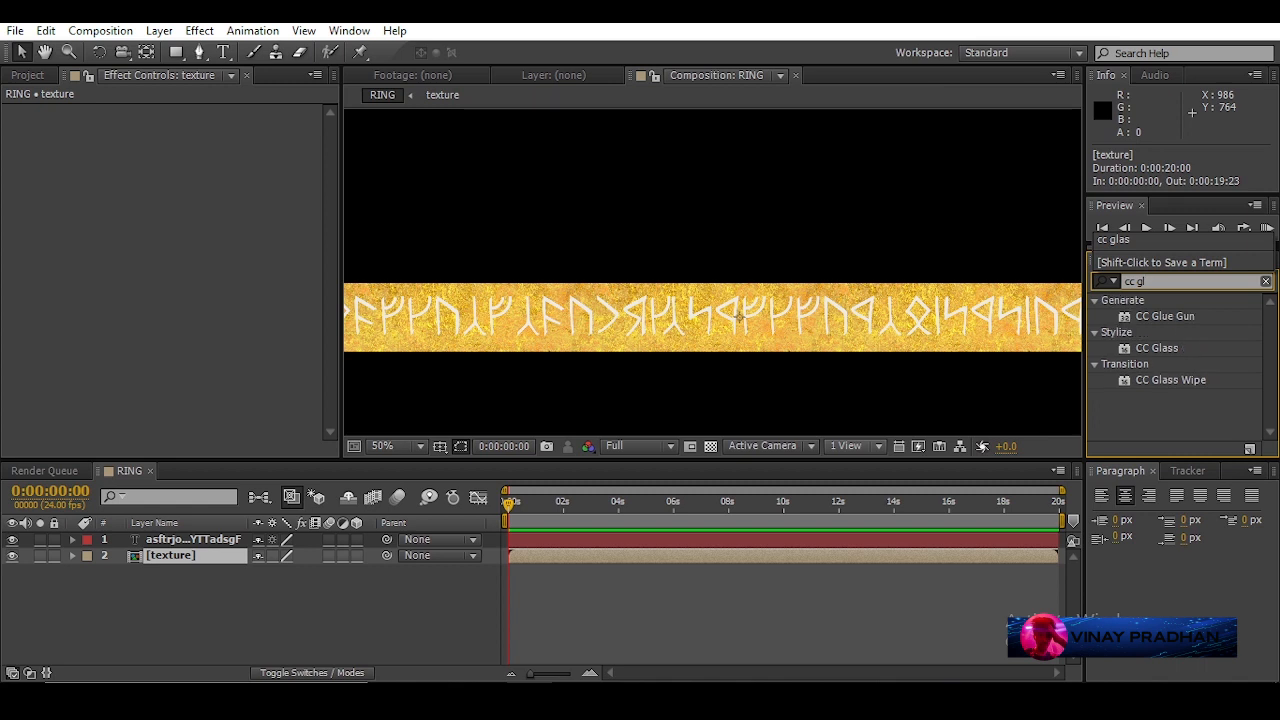
double_click(1163, 348)
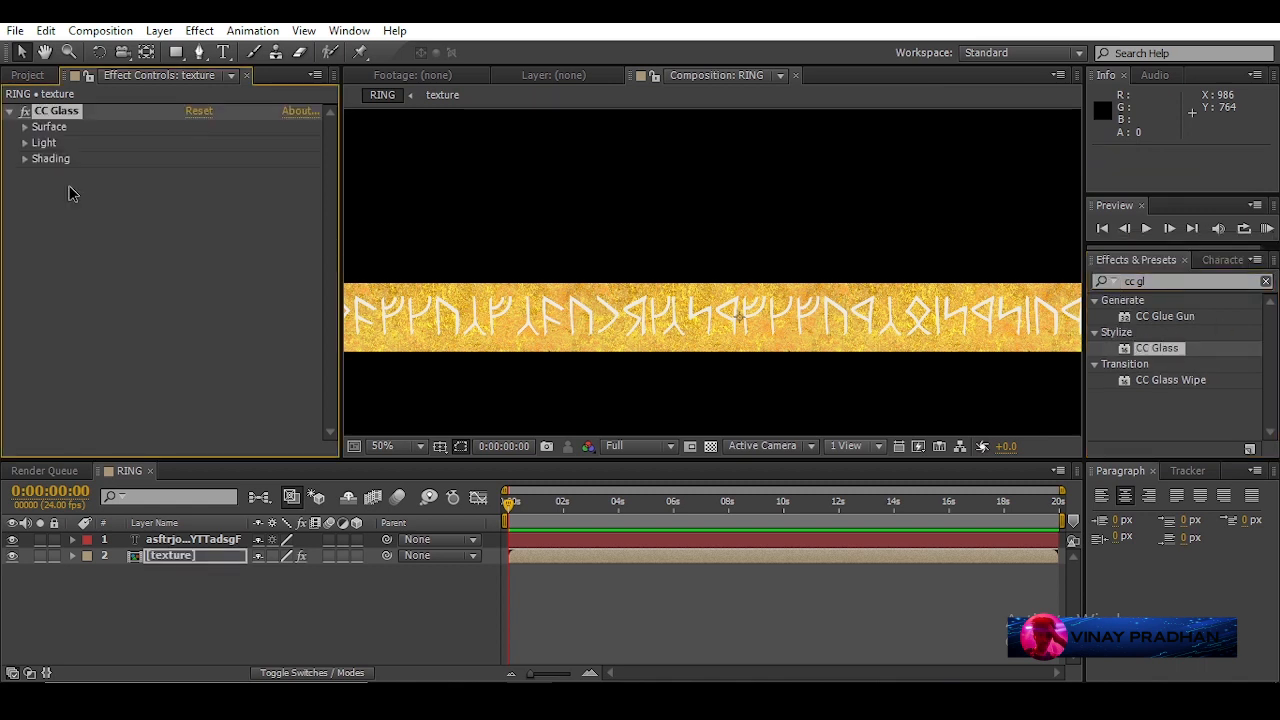
- Use the inscription text layer as the CC Glass Bump Map and hide that text layer
left_click(25, 128)
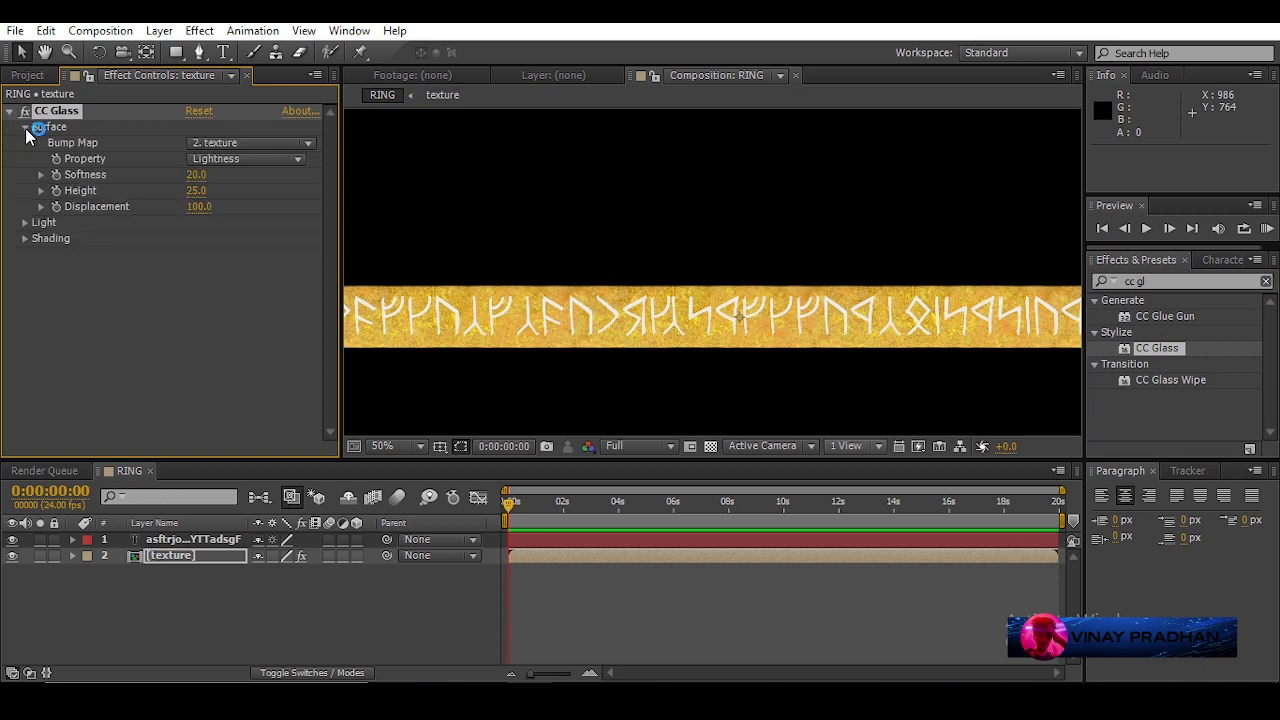
left_click(238, 145)
left_click(250, 191)
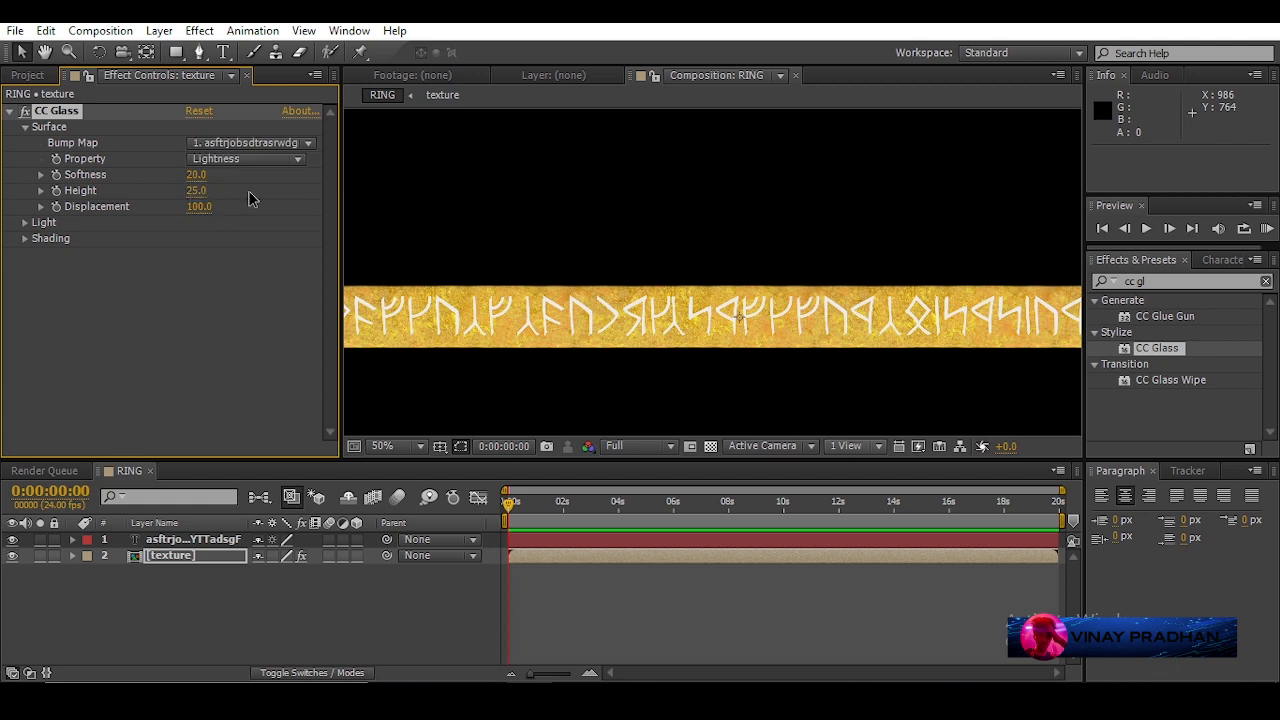
left_click(12, 539)
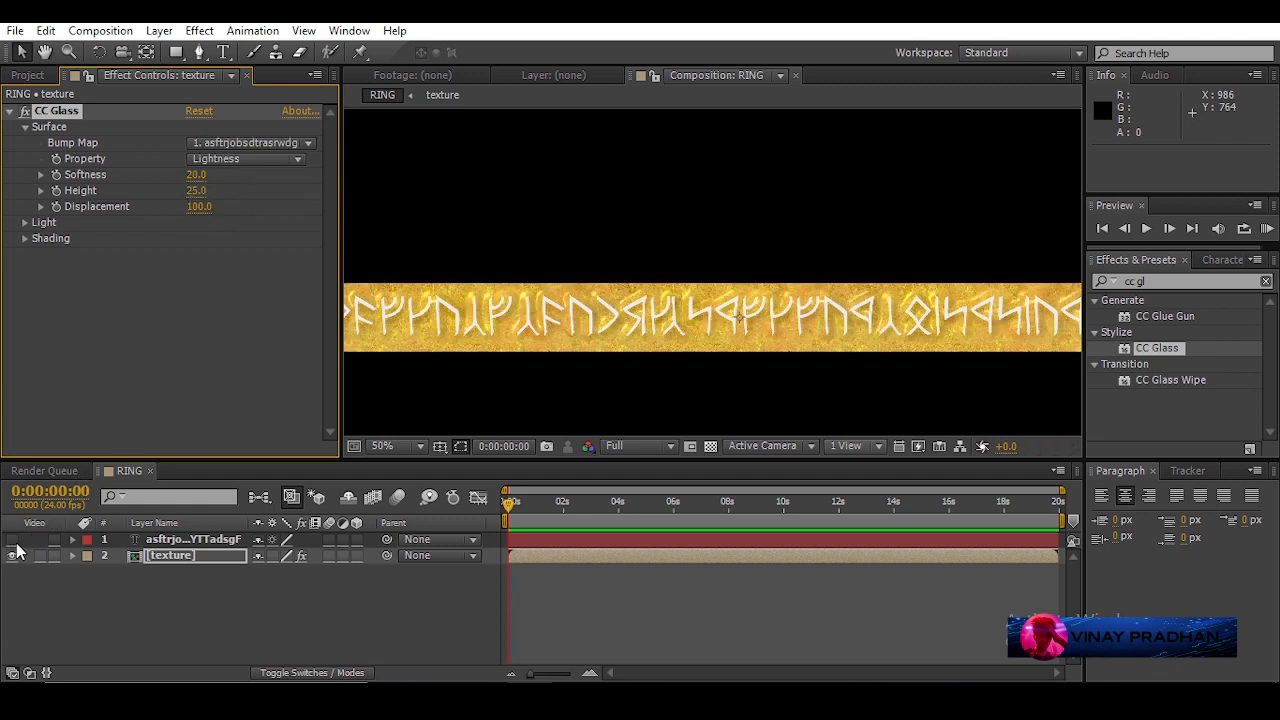
- Set the CC Glass surface Softness to 3.3, Height to 6.0 and Displacement to 27.0
scroll(548, 278, "up", 1)
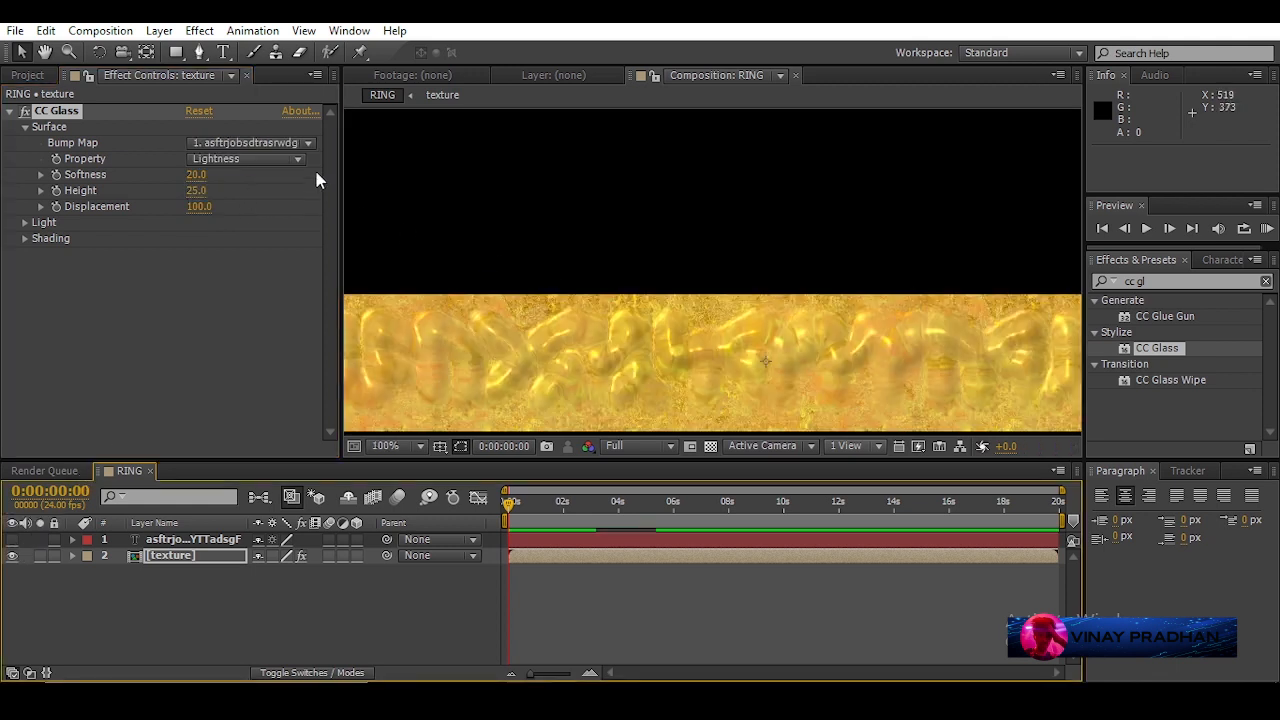
left_click_drag(197, 178, 81, 186)
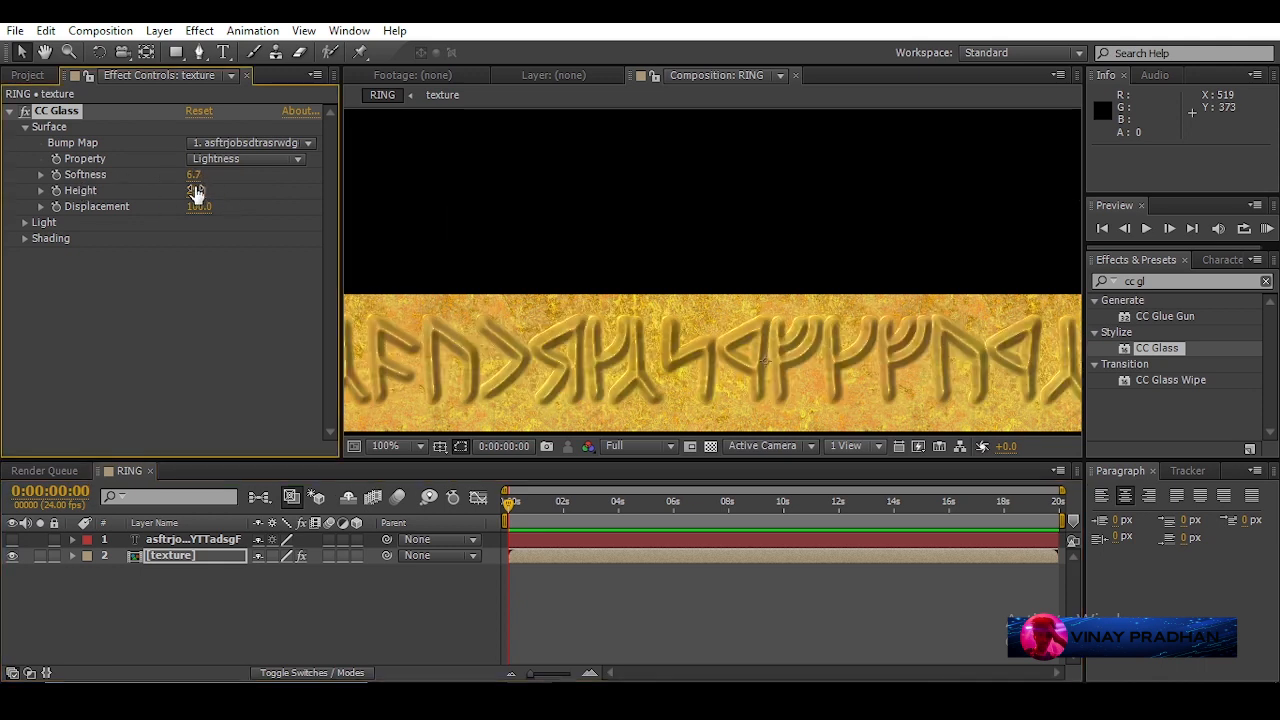
left_click_drag(197, 197, 136, 212)
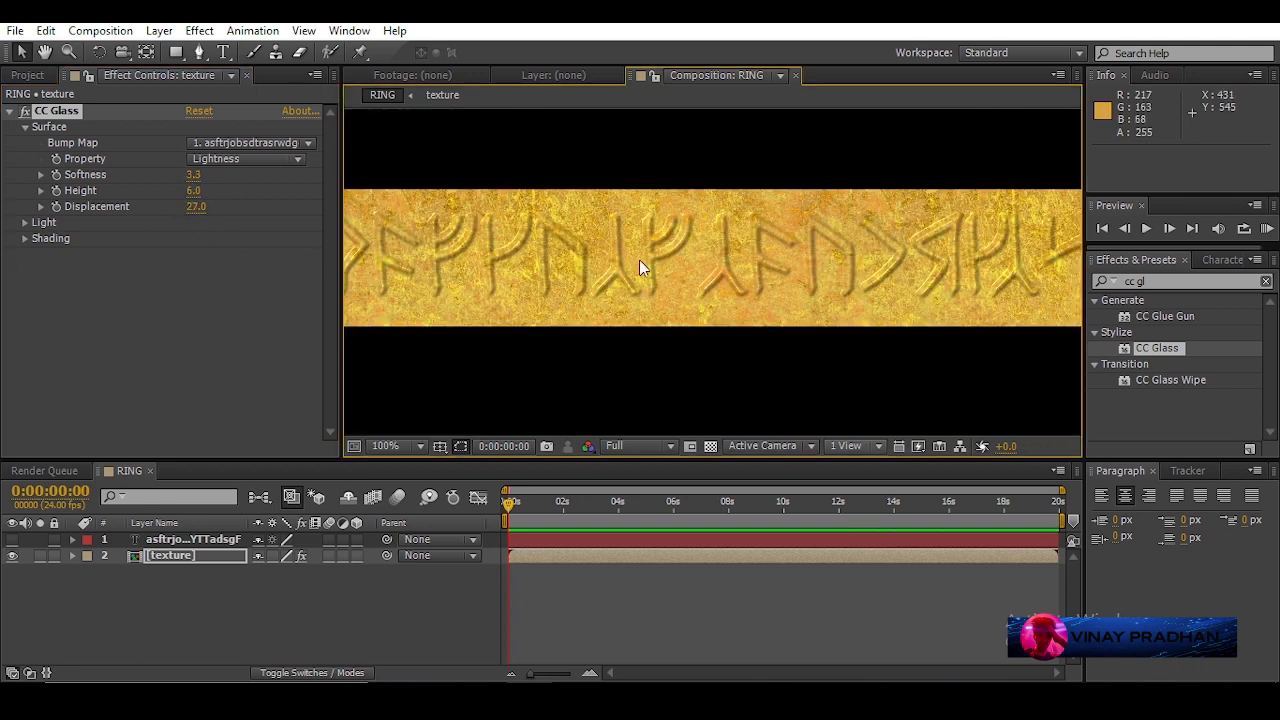
- Set the CC Glass shading to Diffuse 41.0 and Roughness 0.096
left_click(24, 223)
left_click(24, 222)
left_click(24, 238)
mouse_move(198, 302)
left_mouse_down()
mouse_move(164, 305)
mouse_move(274, 304)
mouse_move(203, 285)
left_mouse_up()
left_click(169, 373)
key("comma")
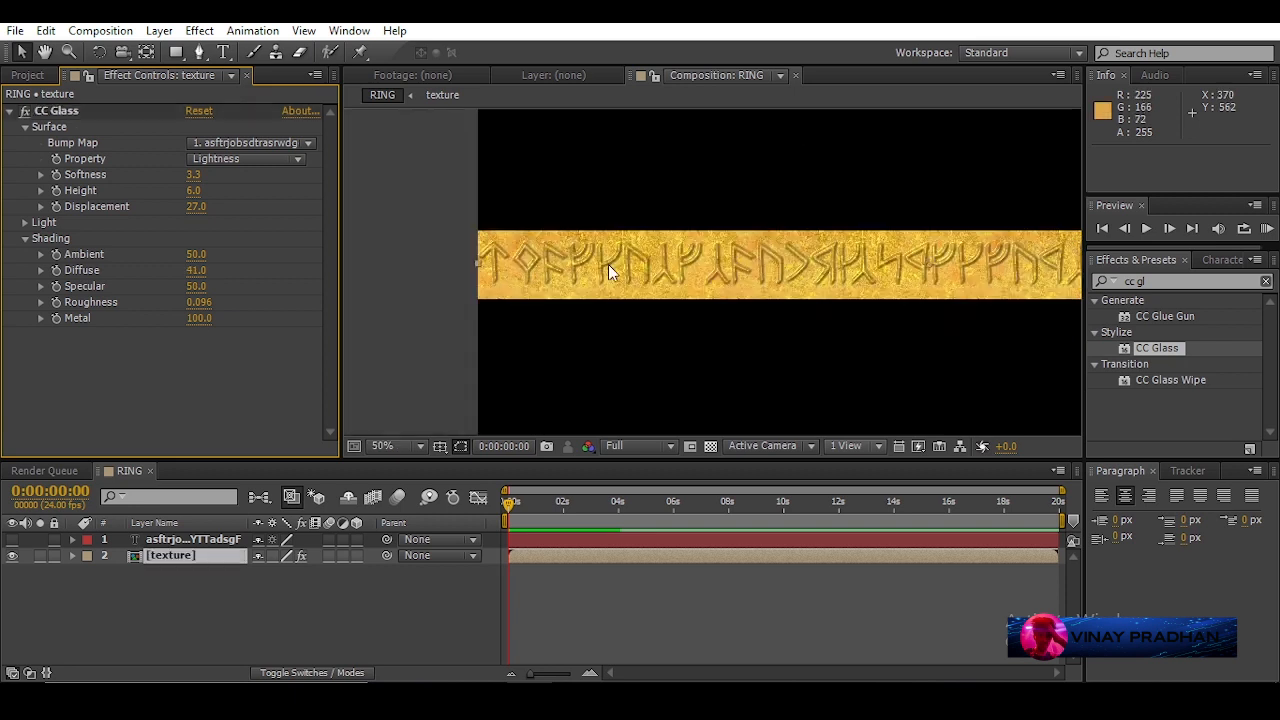
- Pre-compose the inscription text and texture layers together as "base layer", moving all attributes into the new composition
left_click_drag(174, 598, 208, 538)
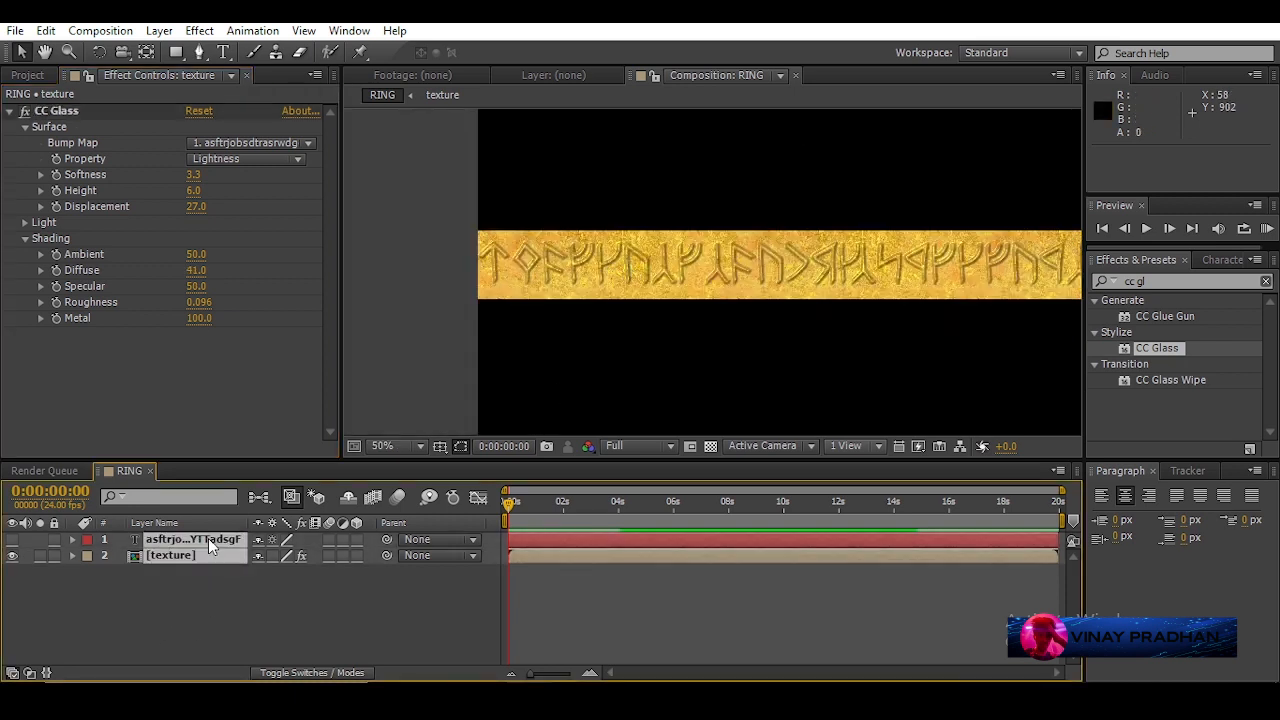
right_click(208, 538)
left_click(241, 566)
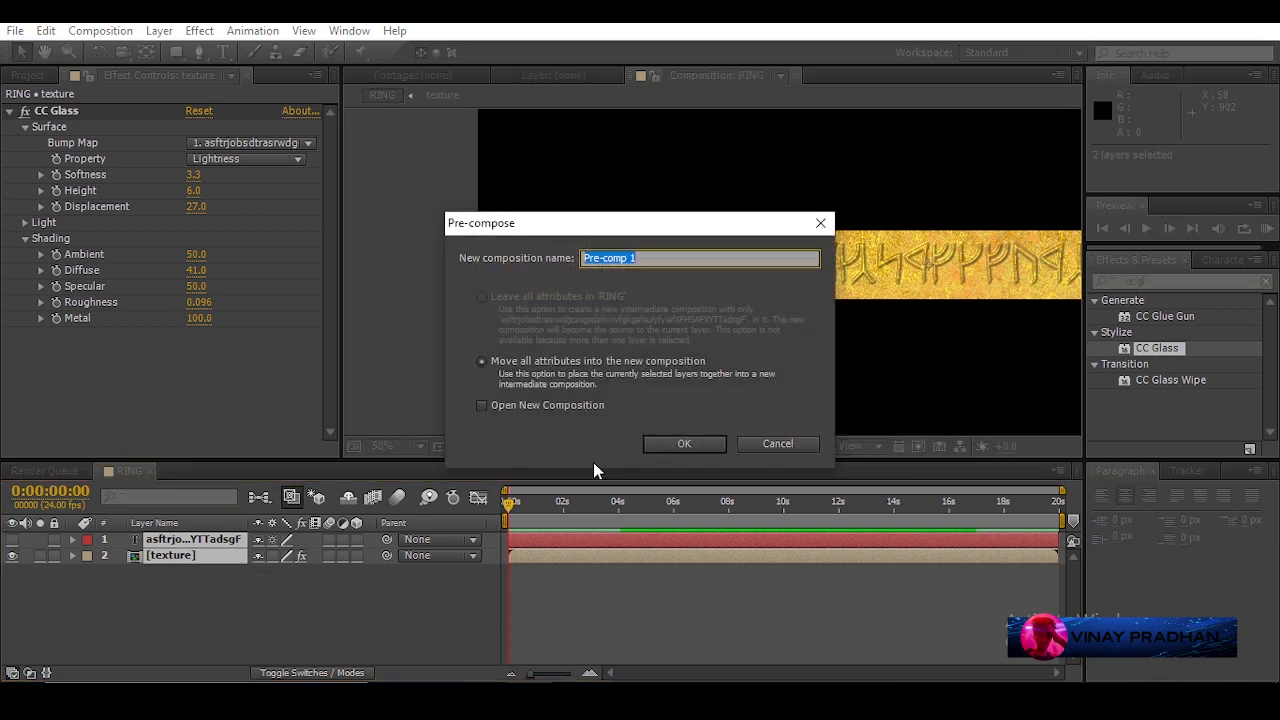
type("a")
type("ba")
left_click(684, 444)
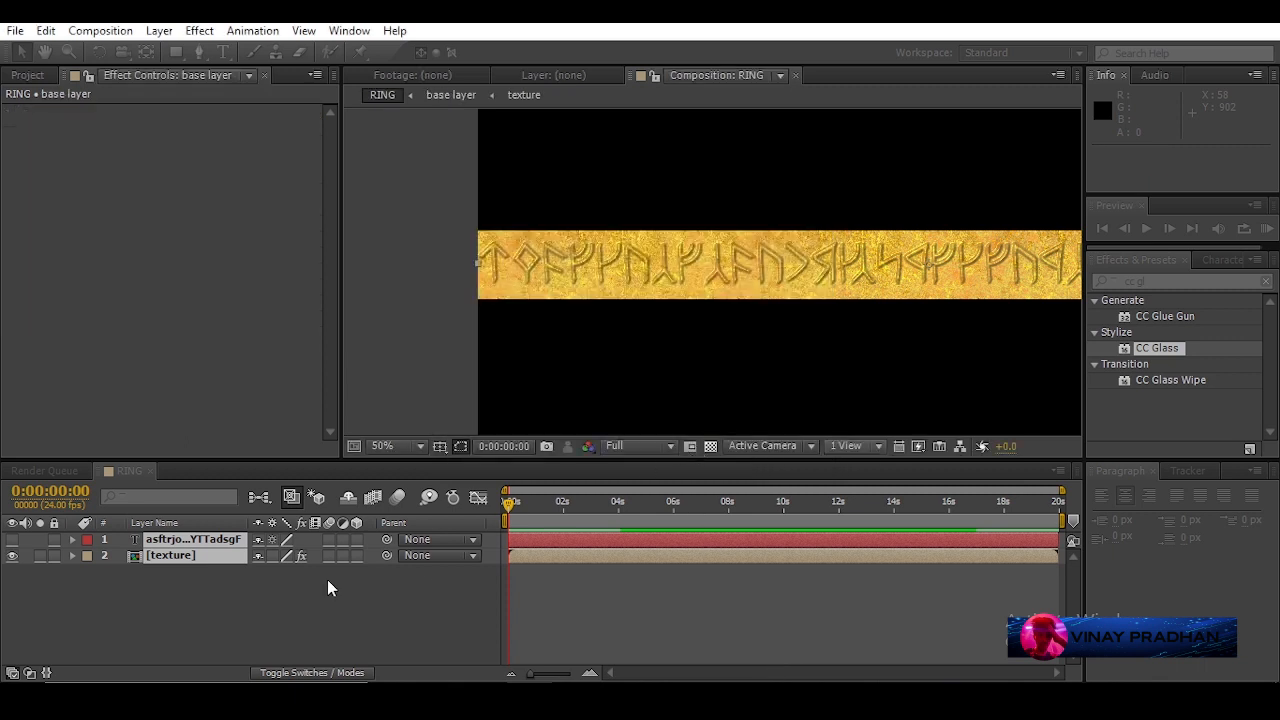
- Find the Polar Coordinates effect and apply it to the base layer
left_click(200, 541)
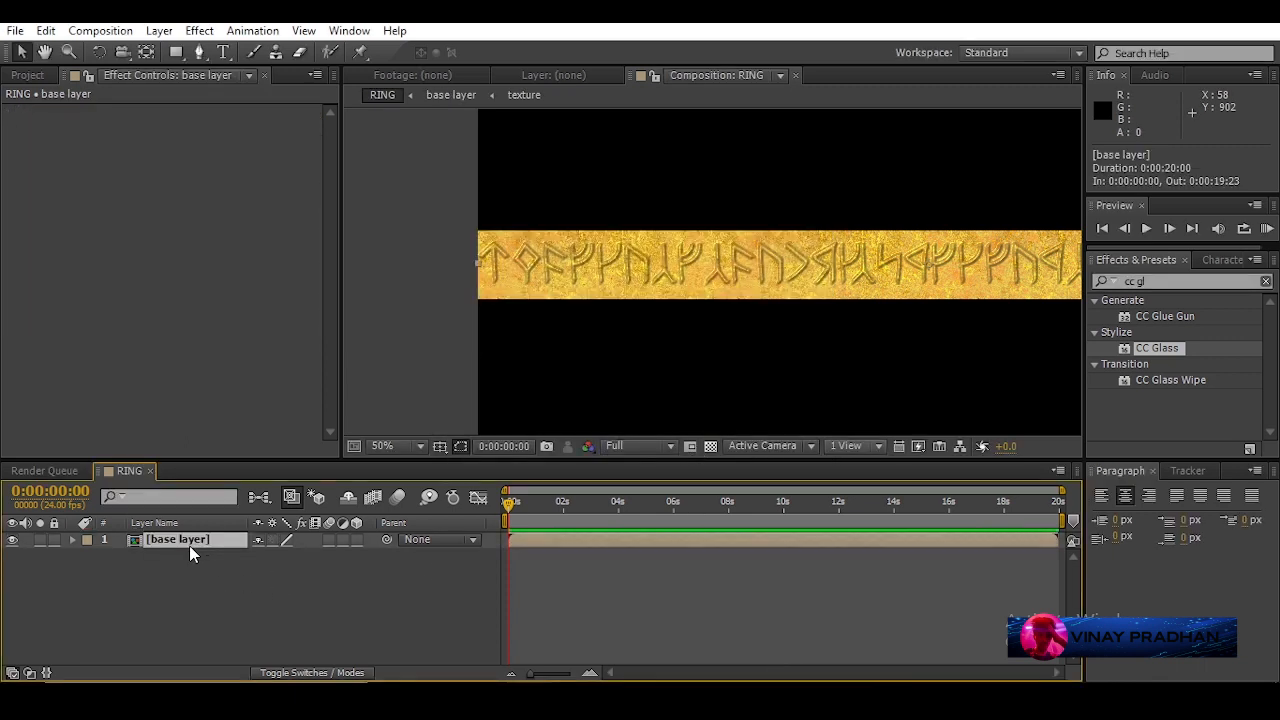
left_click(1170, 281)
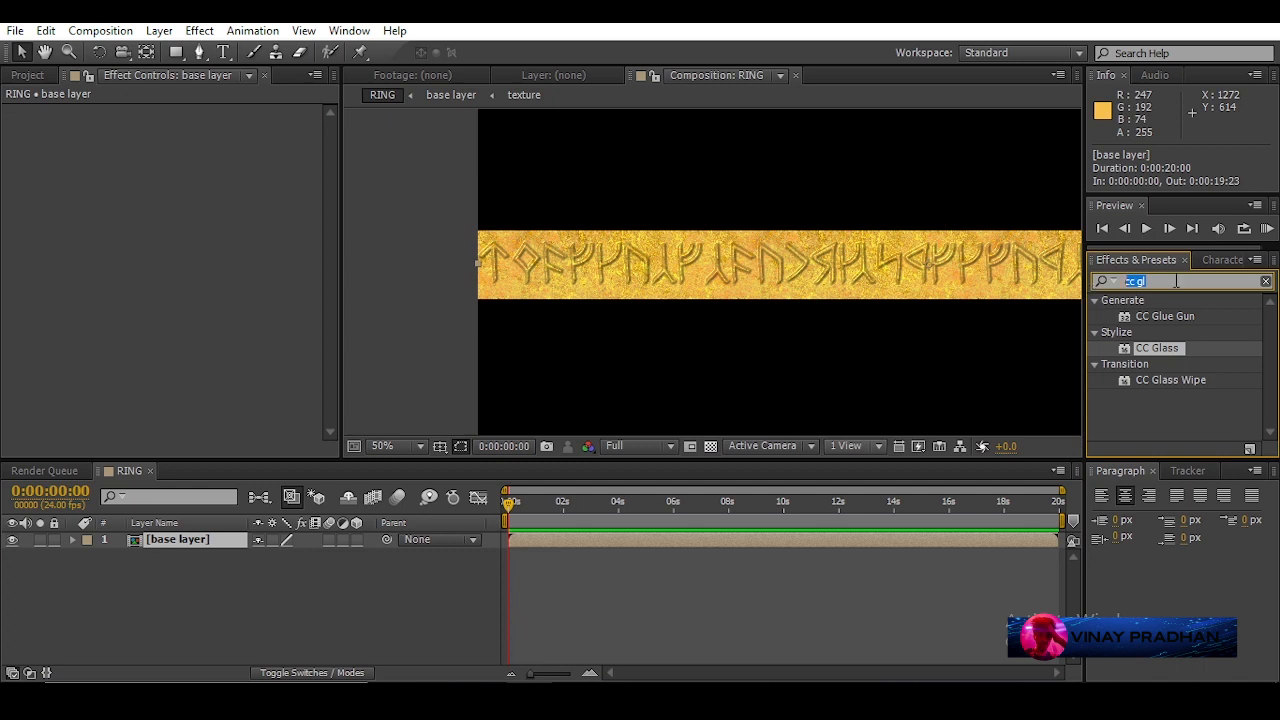
type("pola")
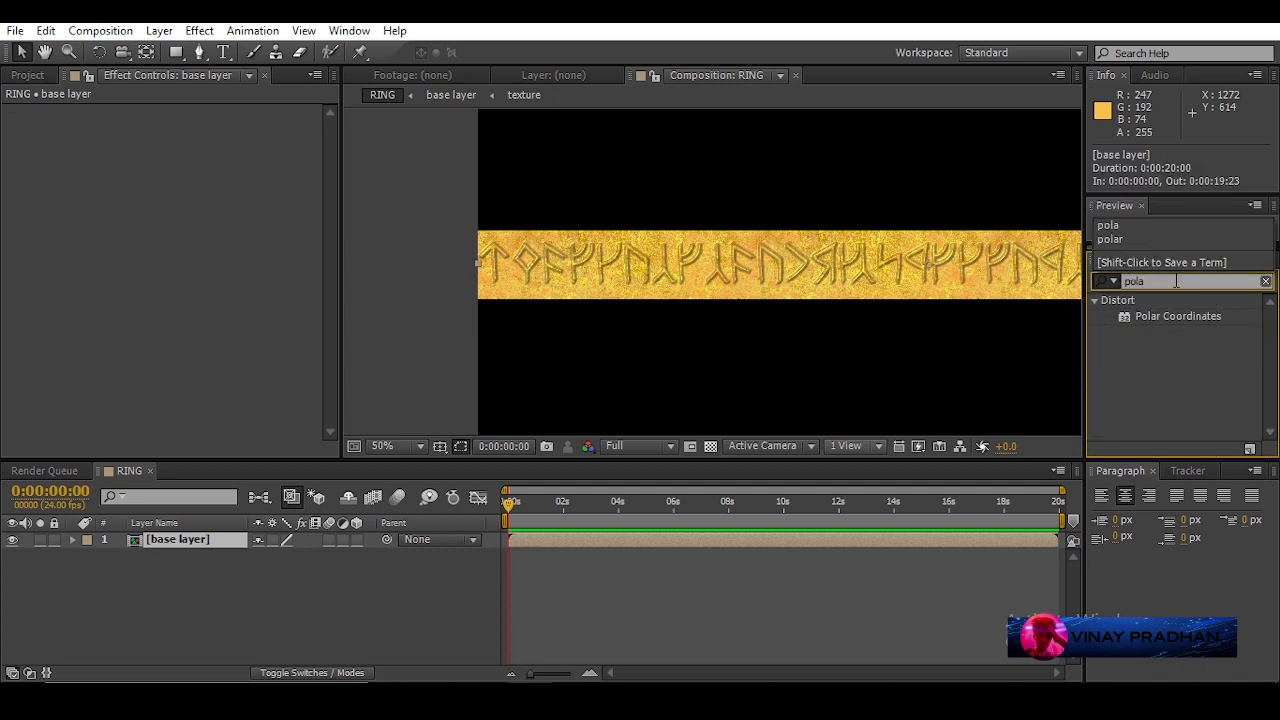
double_click(1194, 317)
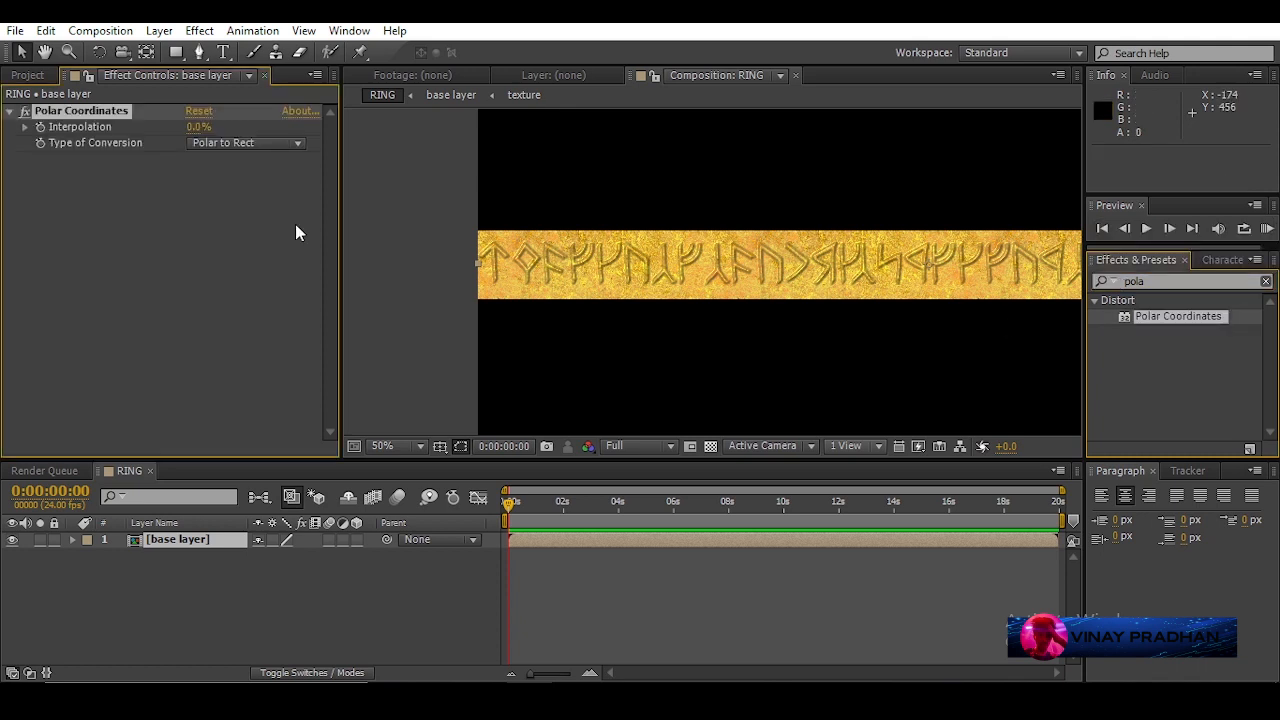
- Set the Polar Coordinates Interpolation to 100% and the Type of Conversion to Rect to Polar
left_click_drag(186, 131, 290, 127)
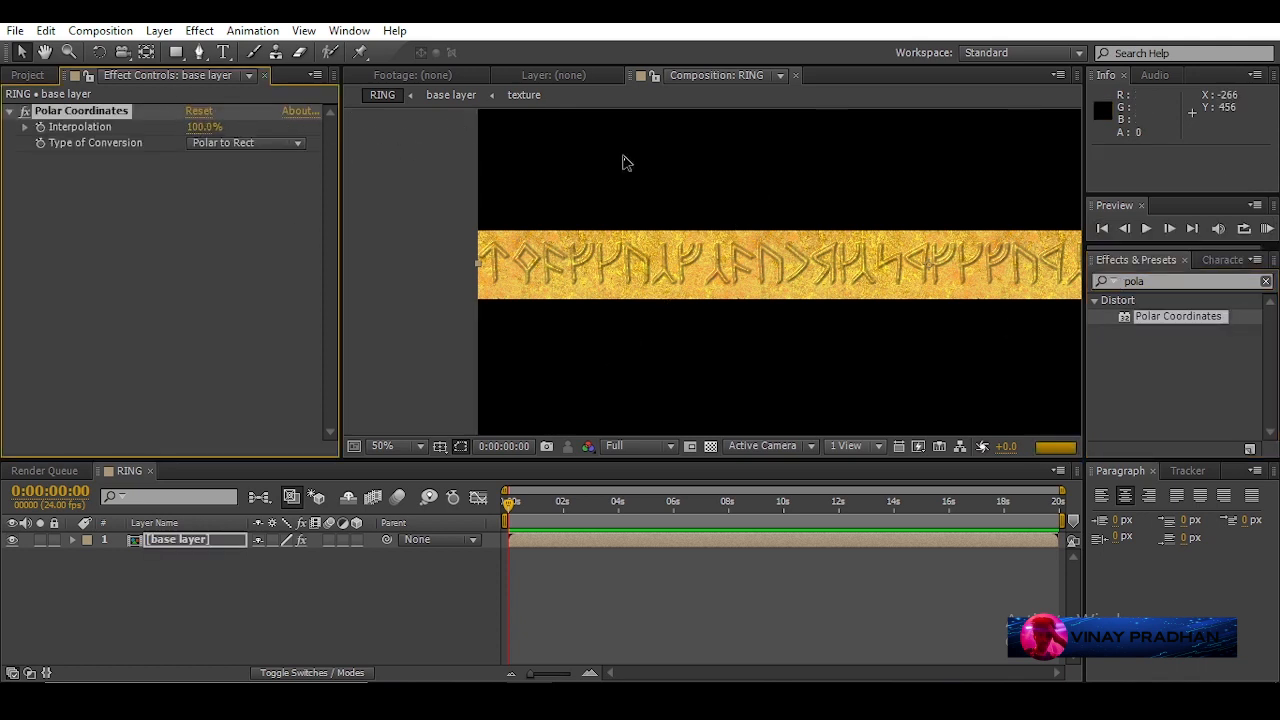
left_click(242, 143)
left_click(248, 164)
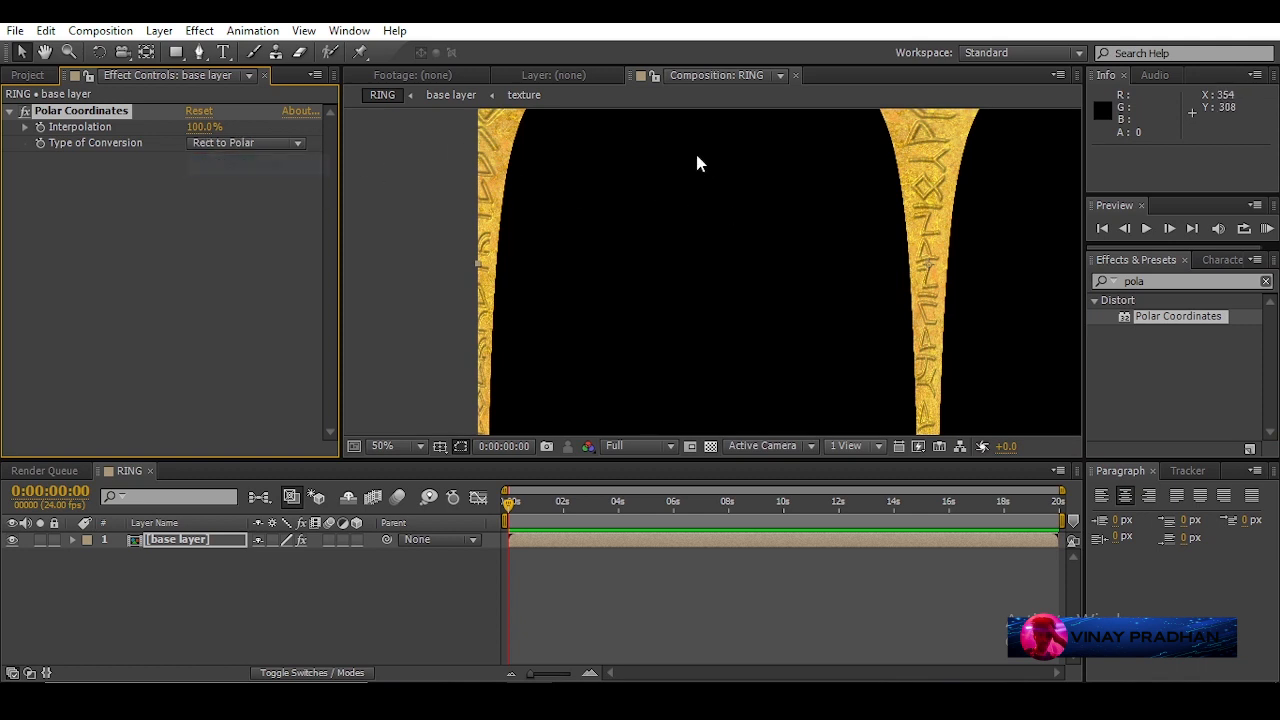
key("comma")
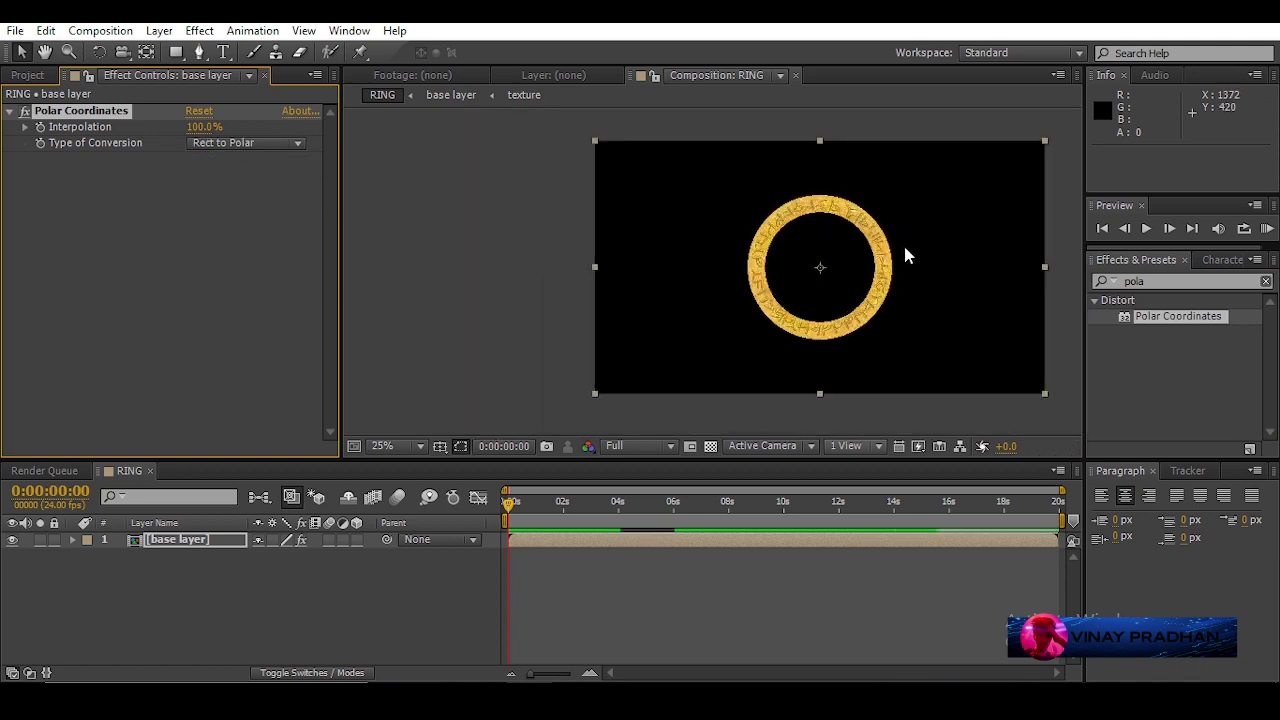
key("period")
scroll(746, 237, "right", 4)
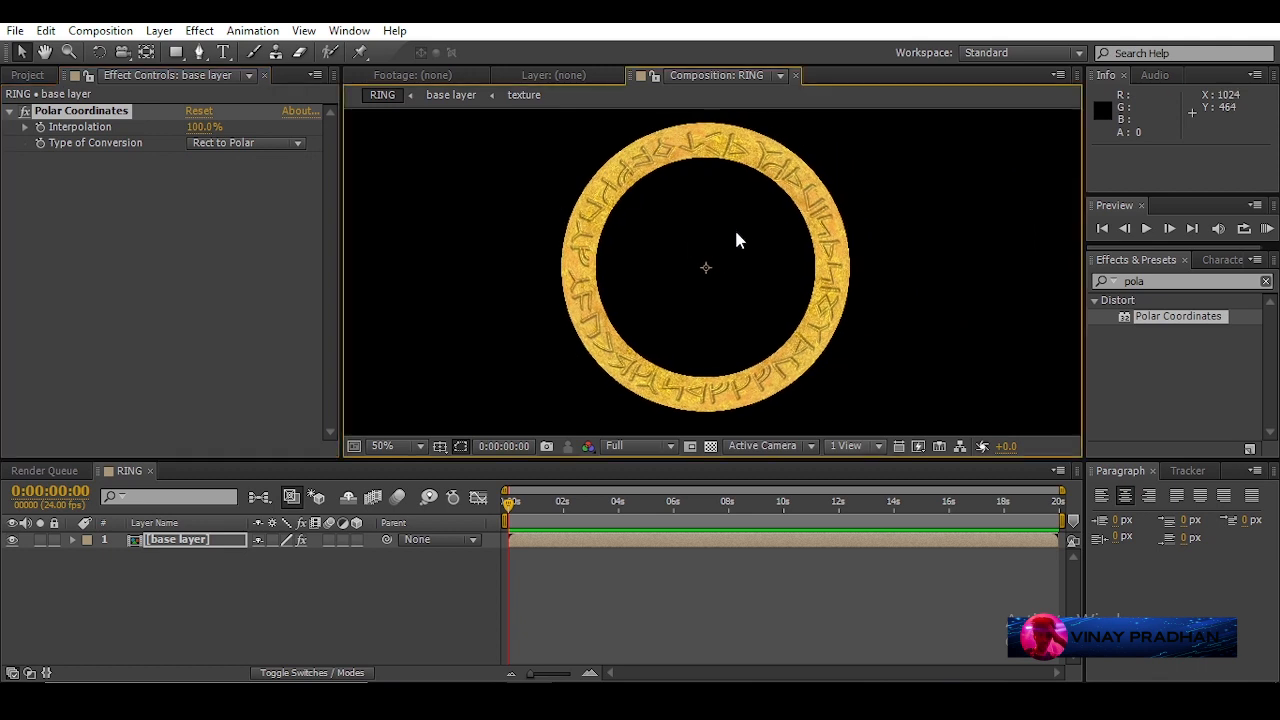
- Add a null object to the RING composition and make it a 3D layer
left_click(181, 562)
left_click(195, 539)
left_click(155, 589)
left_click(179, 543)
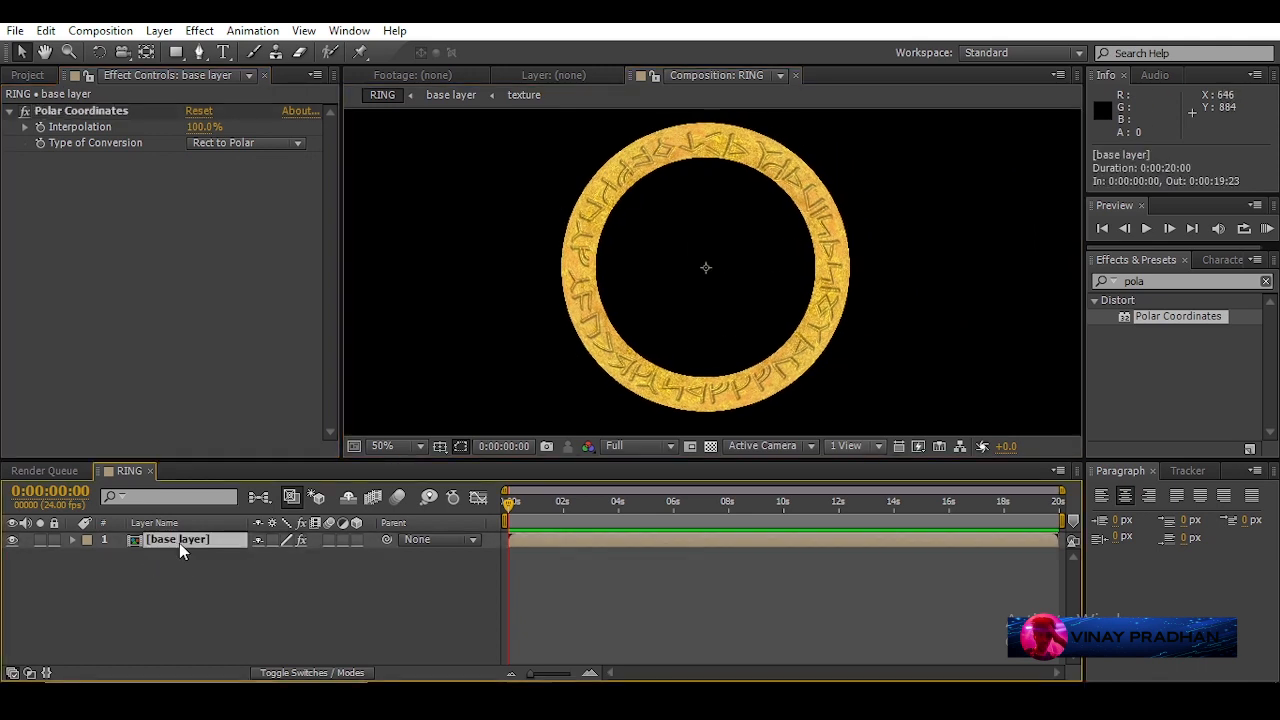
left_click(173, 556)
left_click(177, 548)
right_click(168, 588)
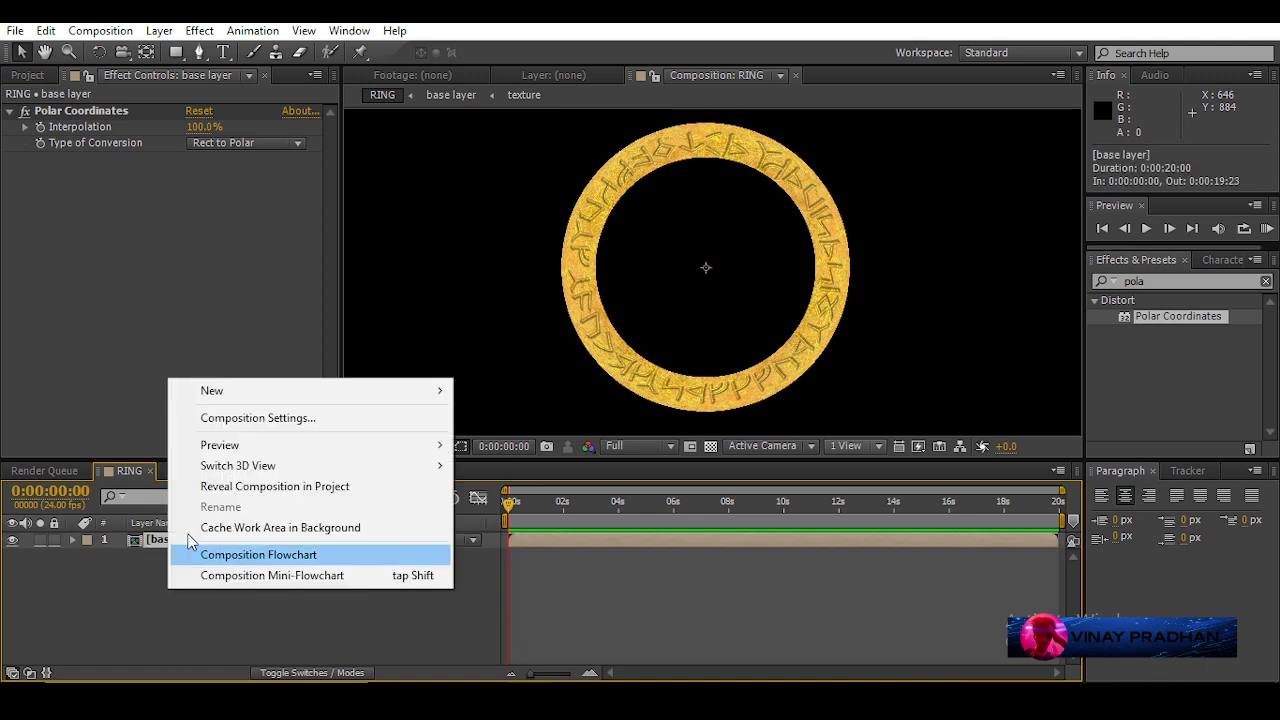
mouse_move(244, 396)
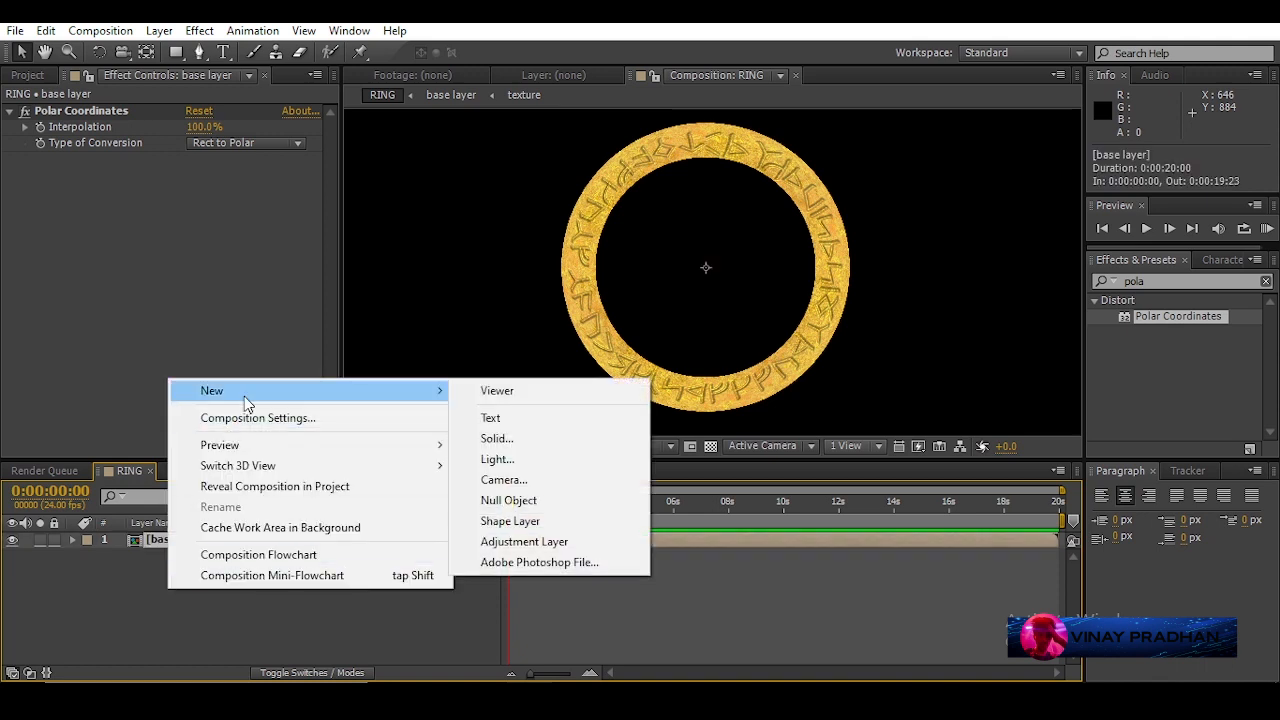
left_click(507, 501)
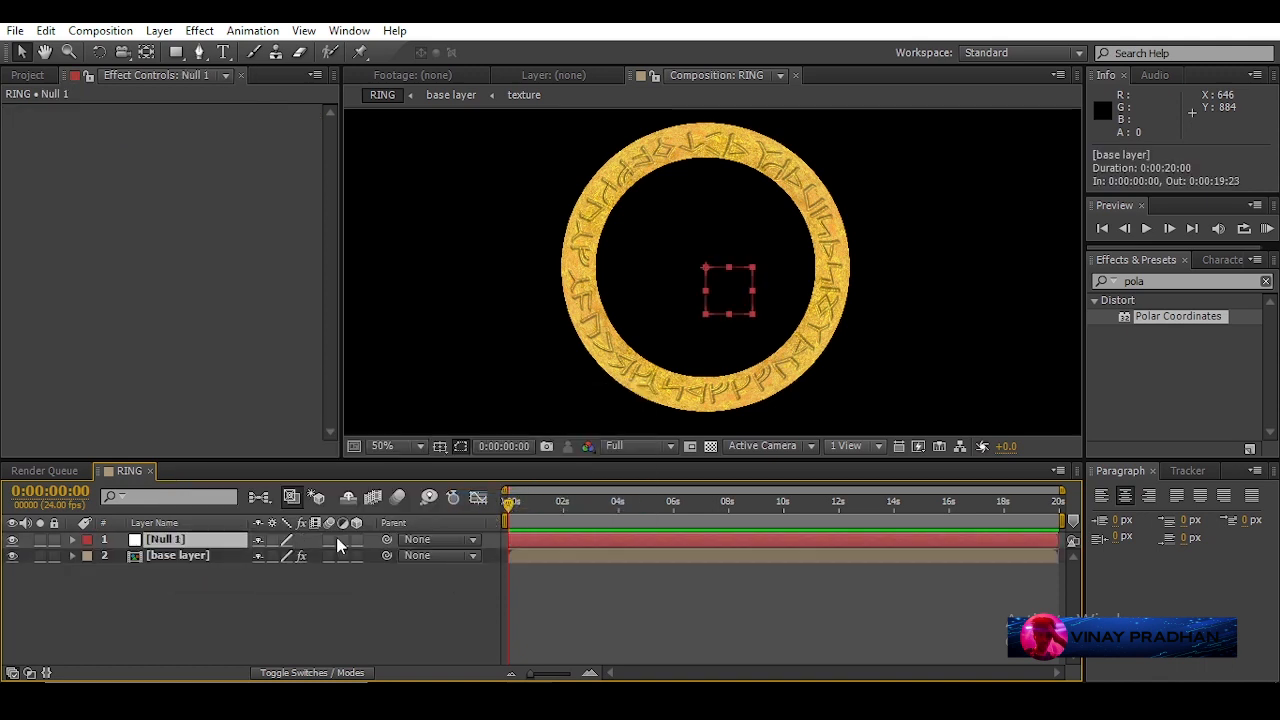
left_click(356, 539)
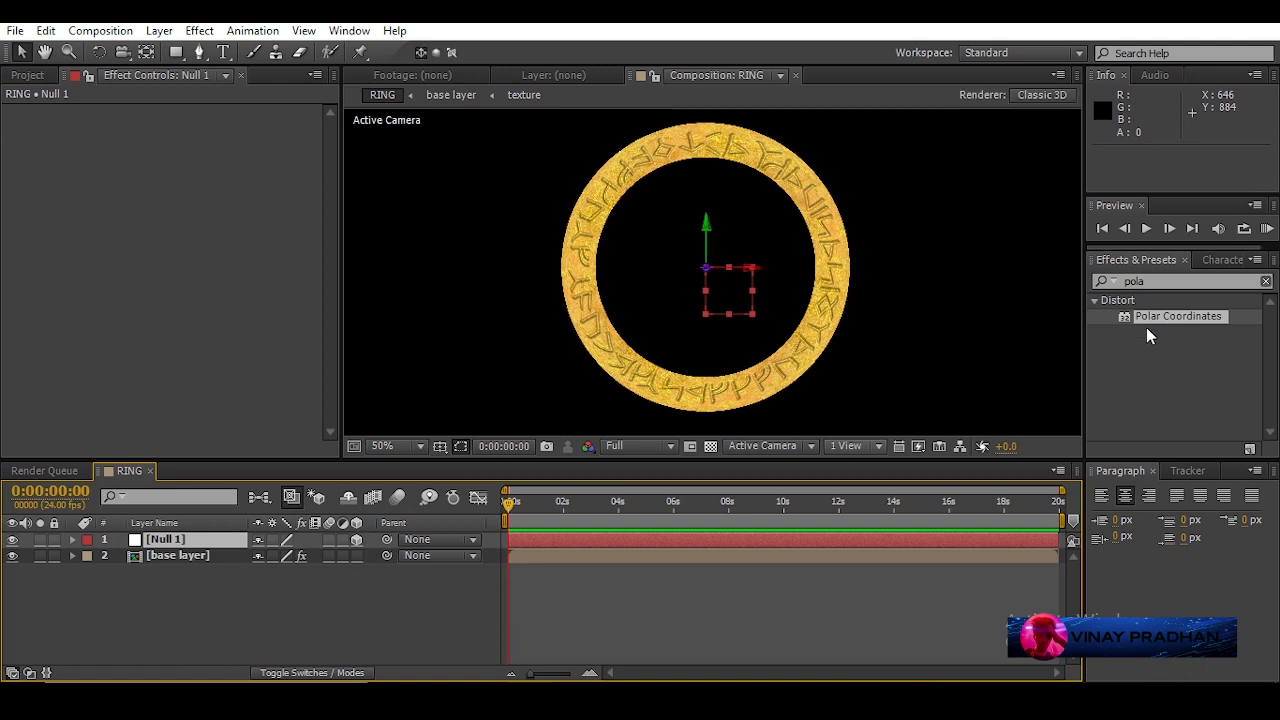
- Apply a Slider Control effect to the null layer and duplicate it
left_click(1150, 281)
type("slider")
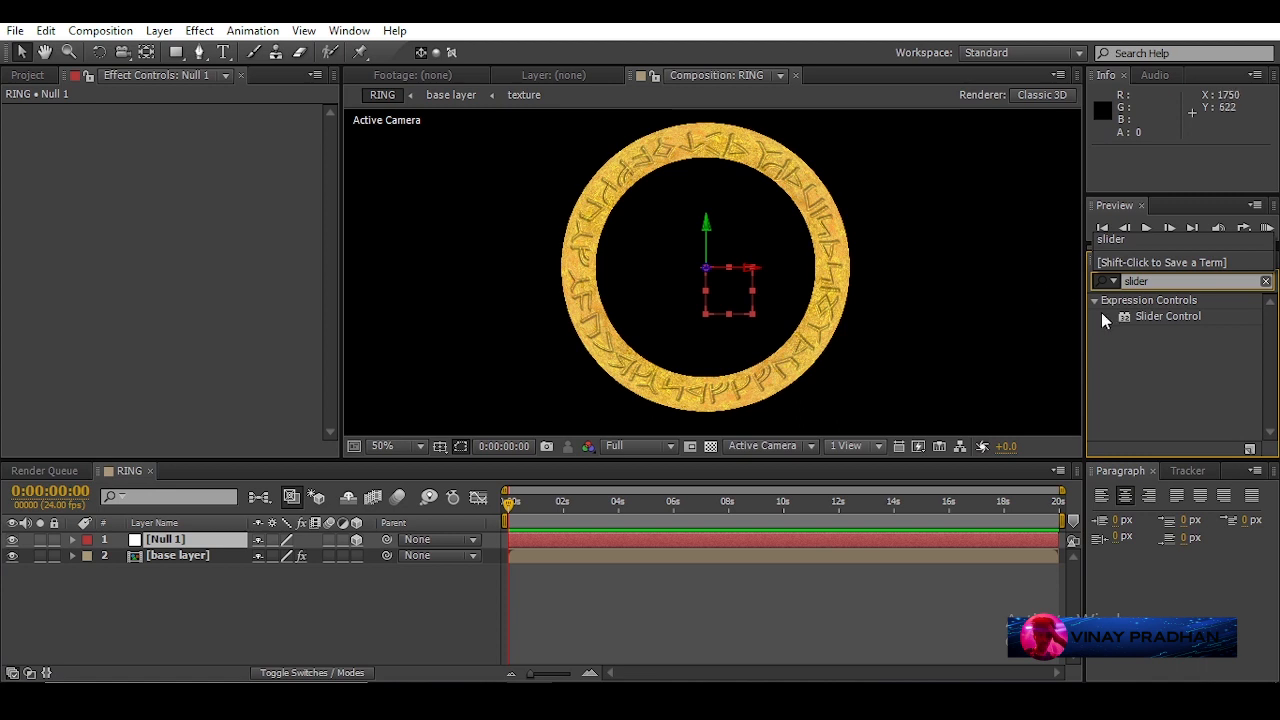
double_click(1140, 318)
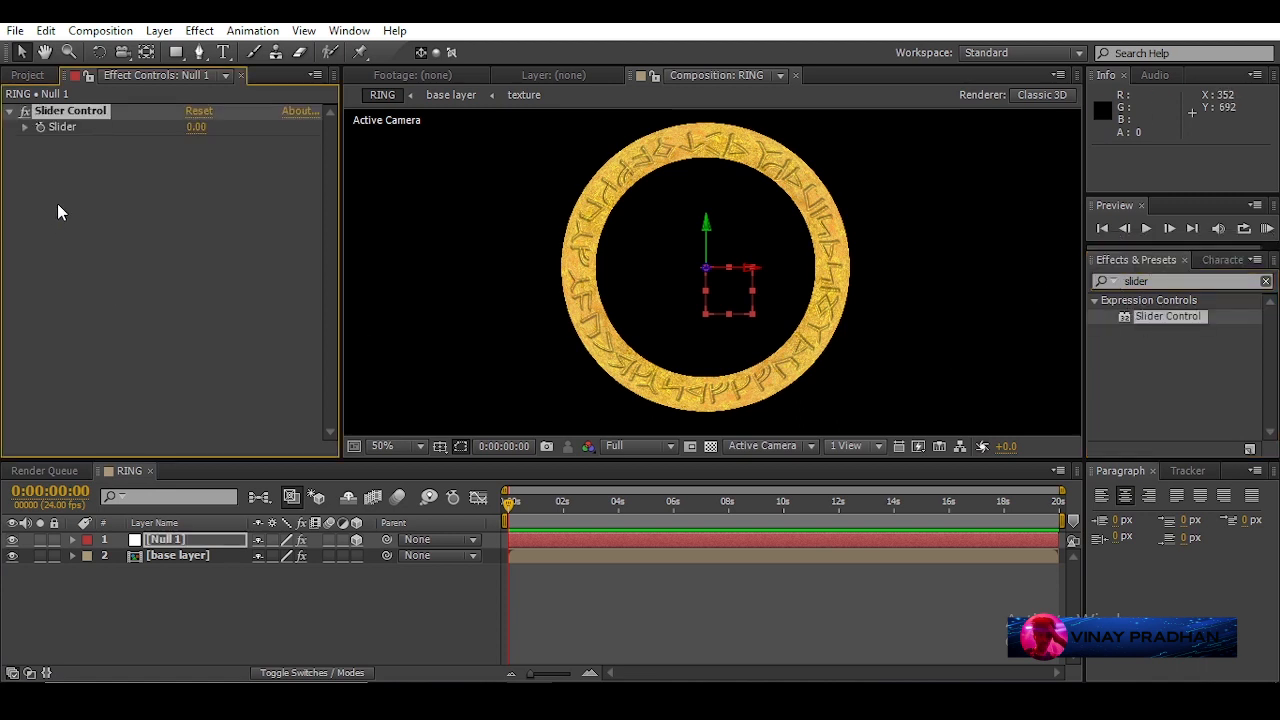
left_click(99, 145)
left_click(97, 116)
key("ctrl+d")
- Rename the null's first slider control "depth" and the second one "angle"
left_click(101, 169)
left_click(102, 113)
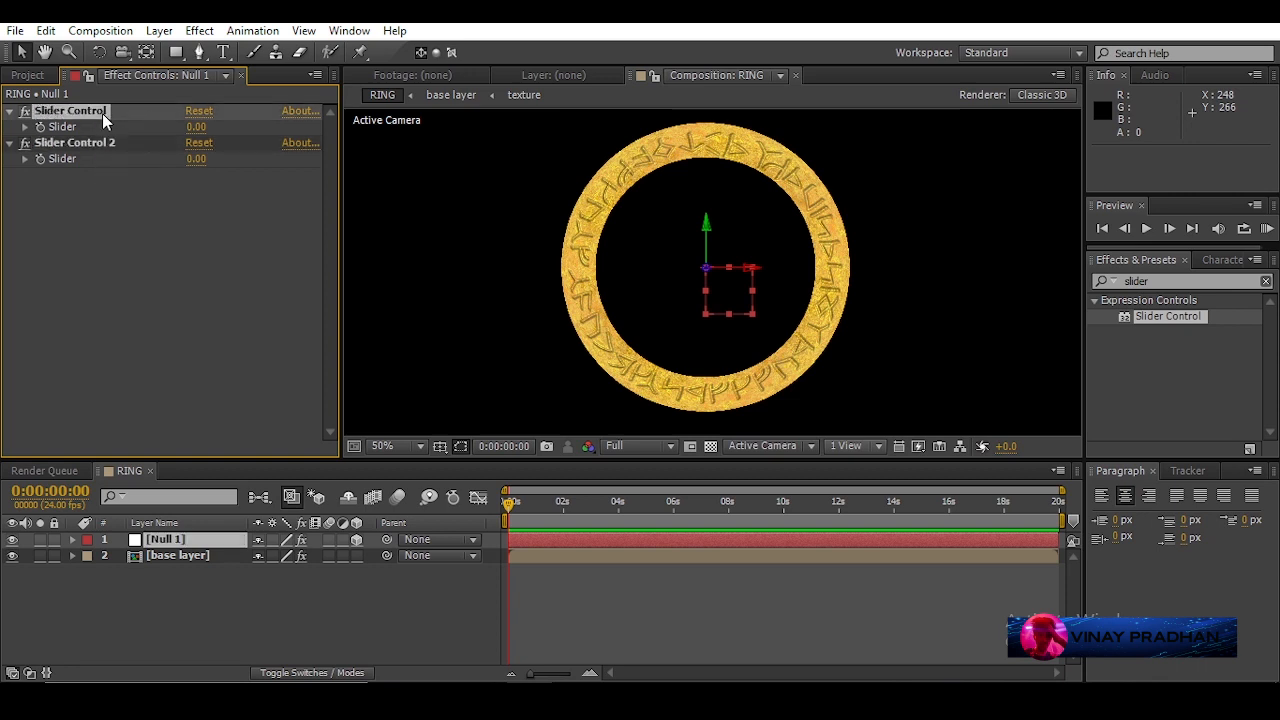
key("Return")
type("depth")
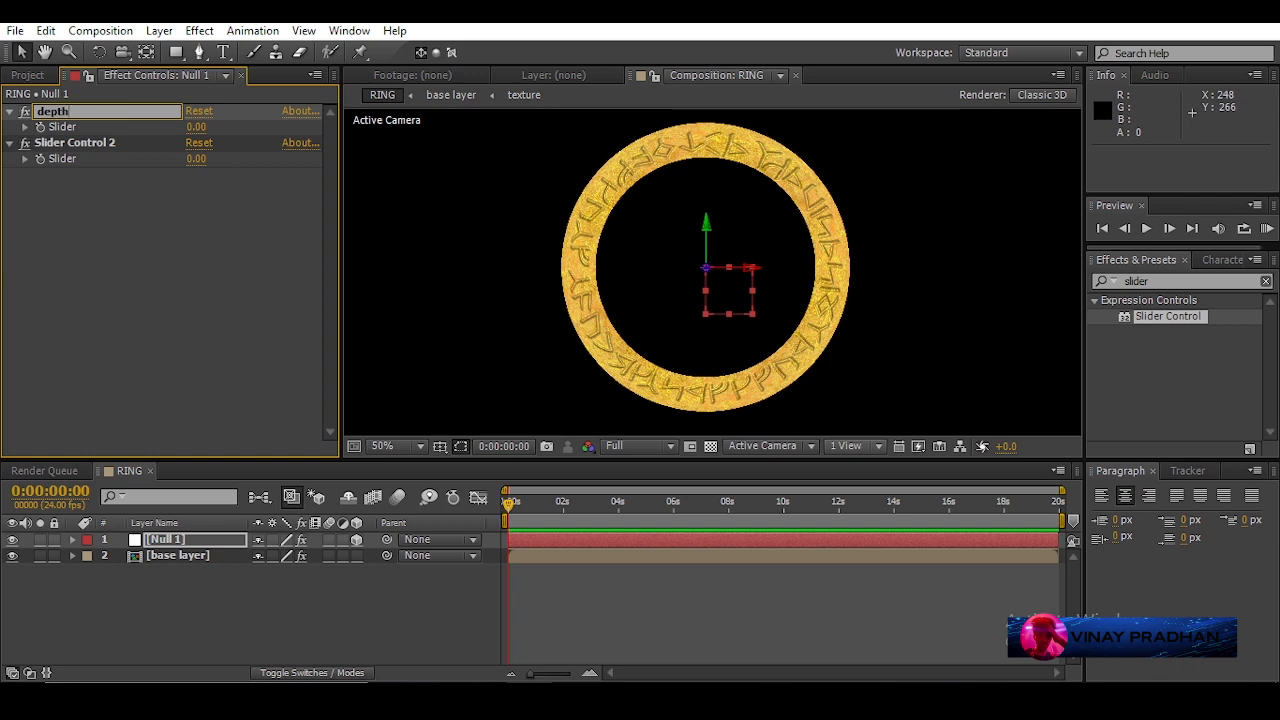
key("Return")
left_click(114, 143)
key("Return")
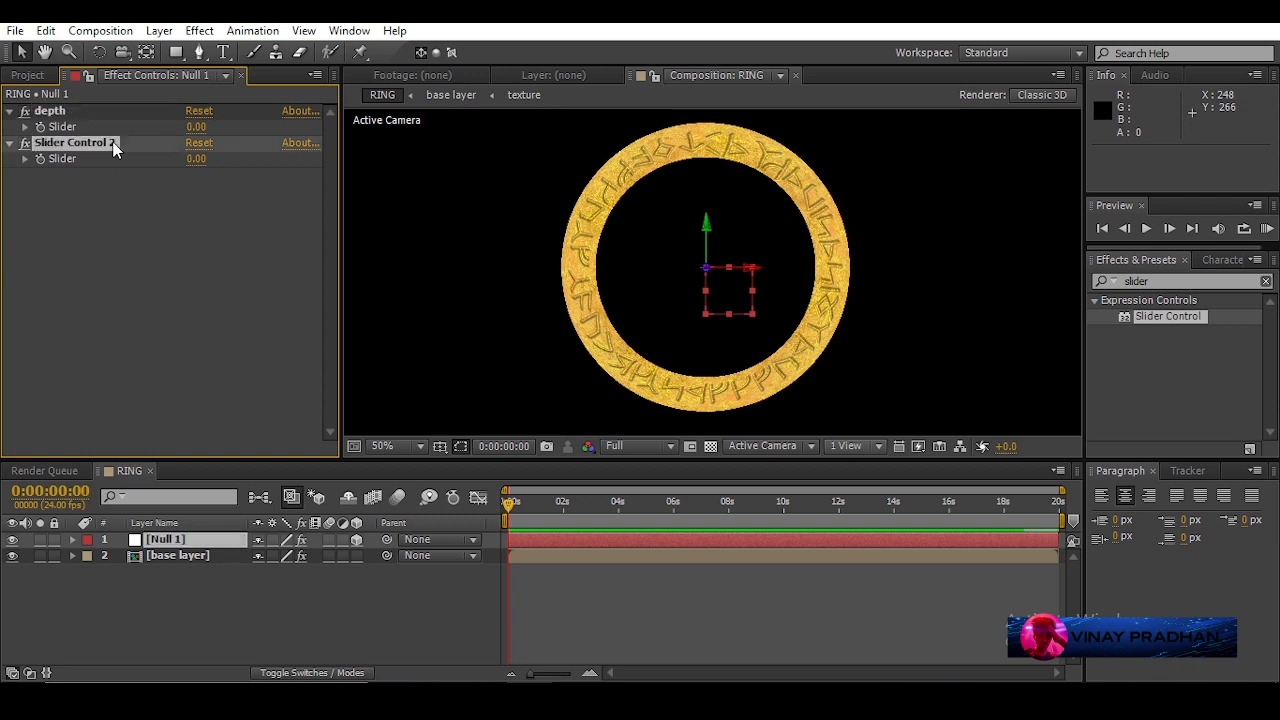
type("angle")
key("Return")
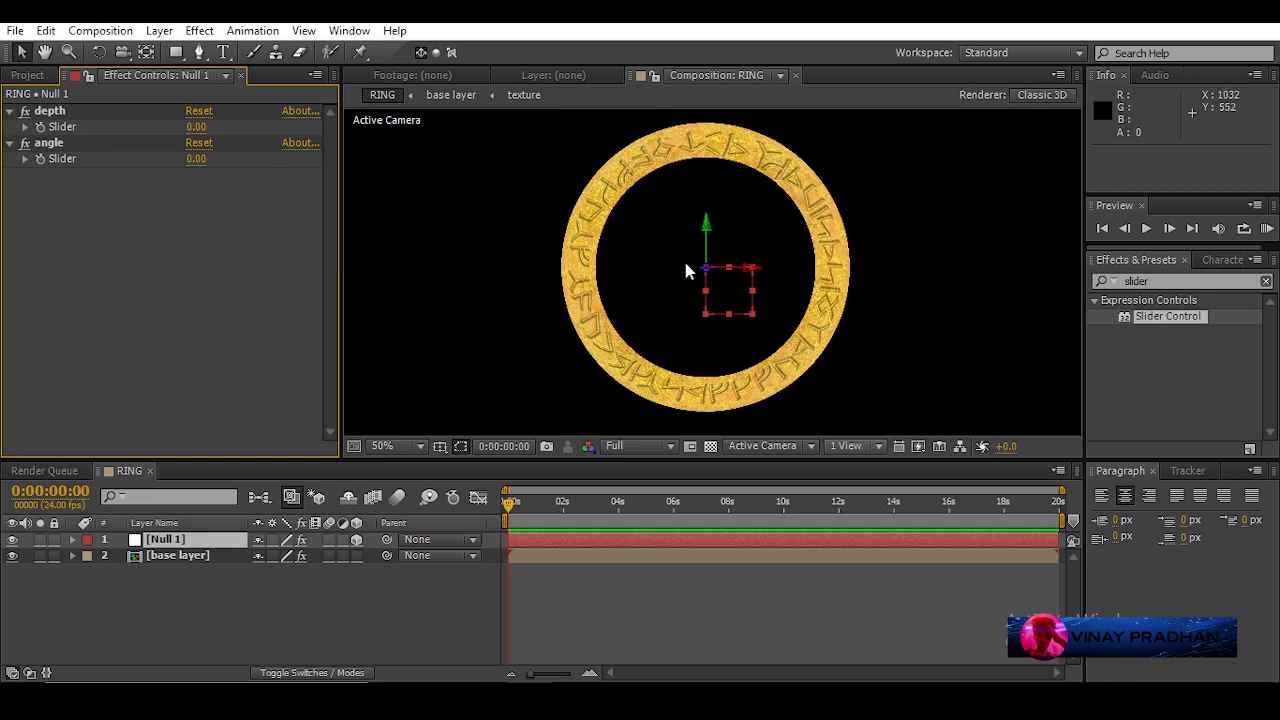
key("comma")
scroll(697, 273, "up", 2)
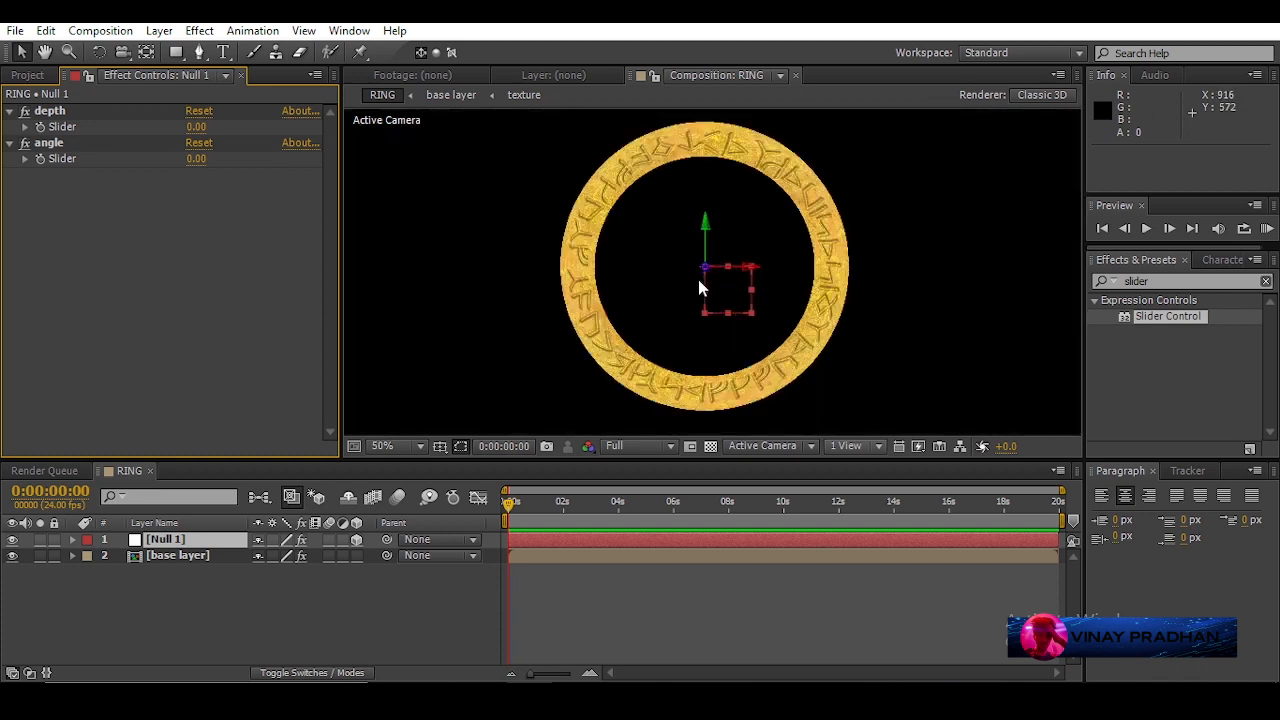
- With the null's effect controls locked in view, give the base layer's Position the expression value+[0,0,index*thisComp.layer("Null 1").effect("depth")("Slider")]
left_click(201, 558)
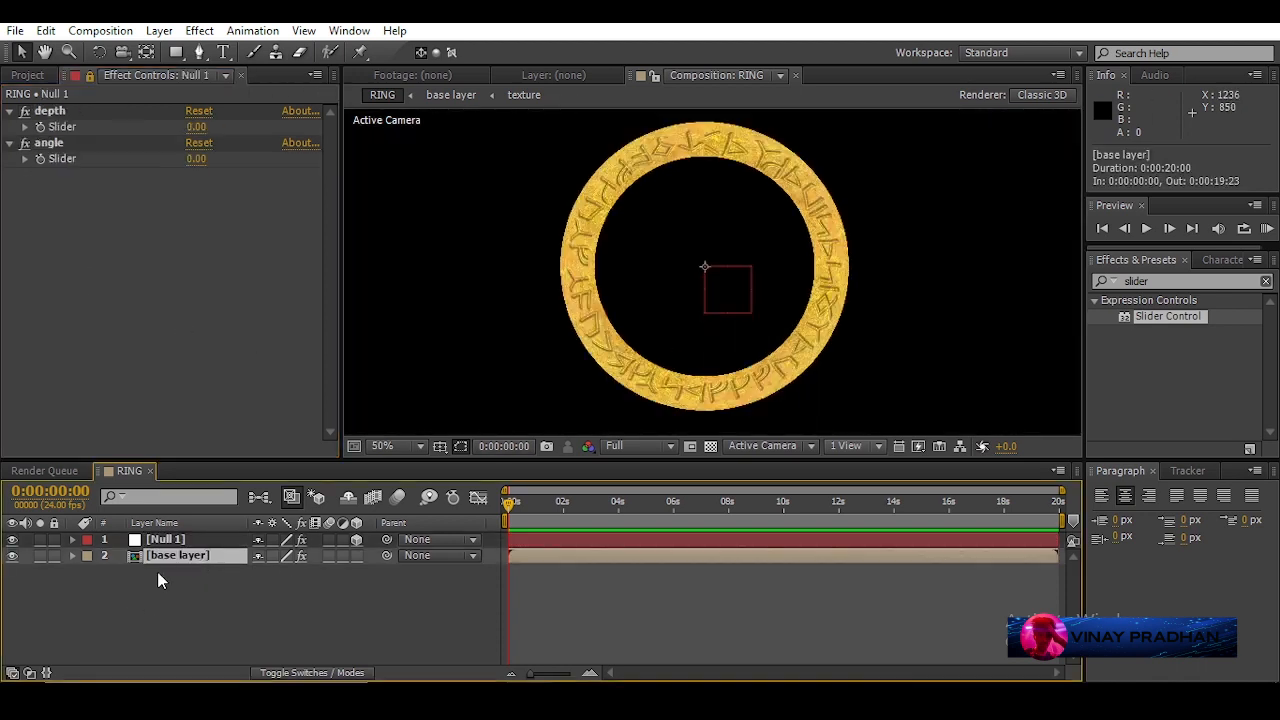
key("p")
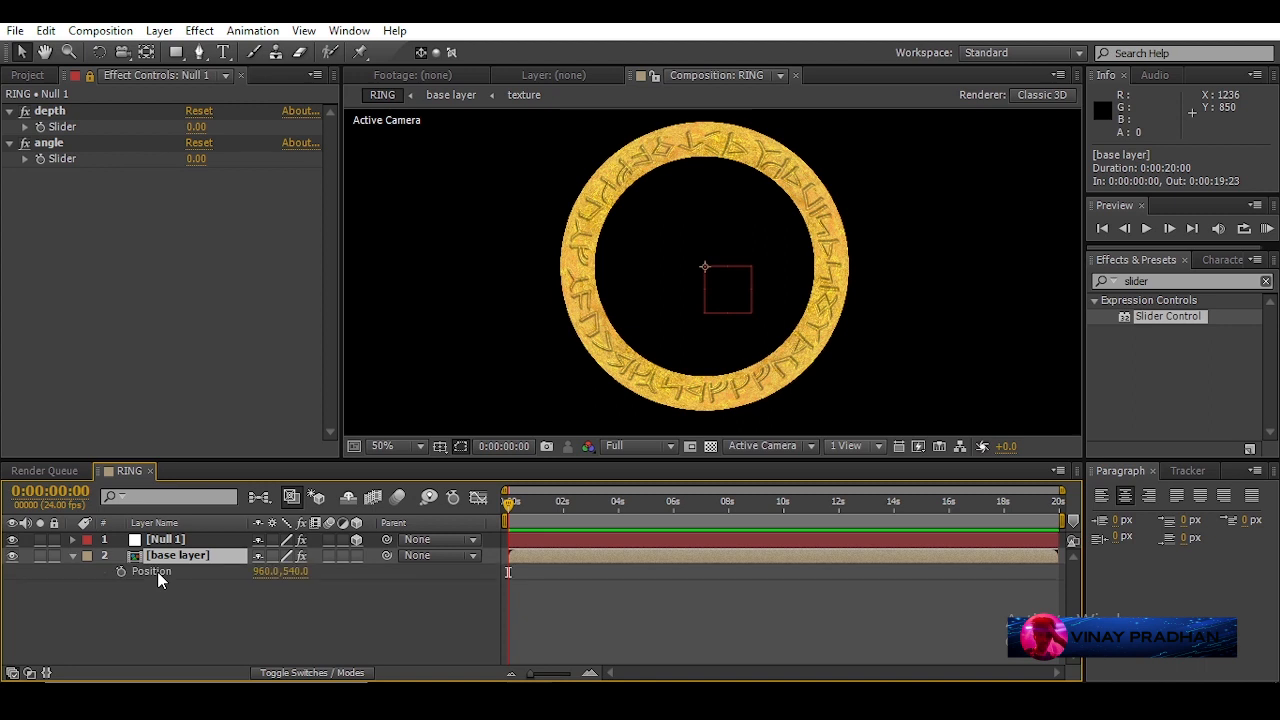
left_click(121, 571, "alt")
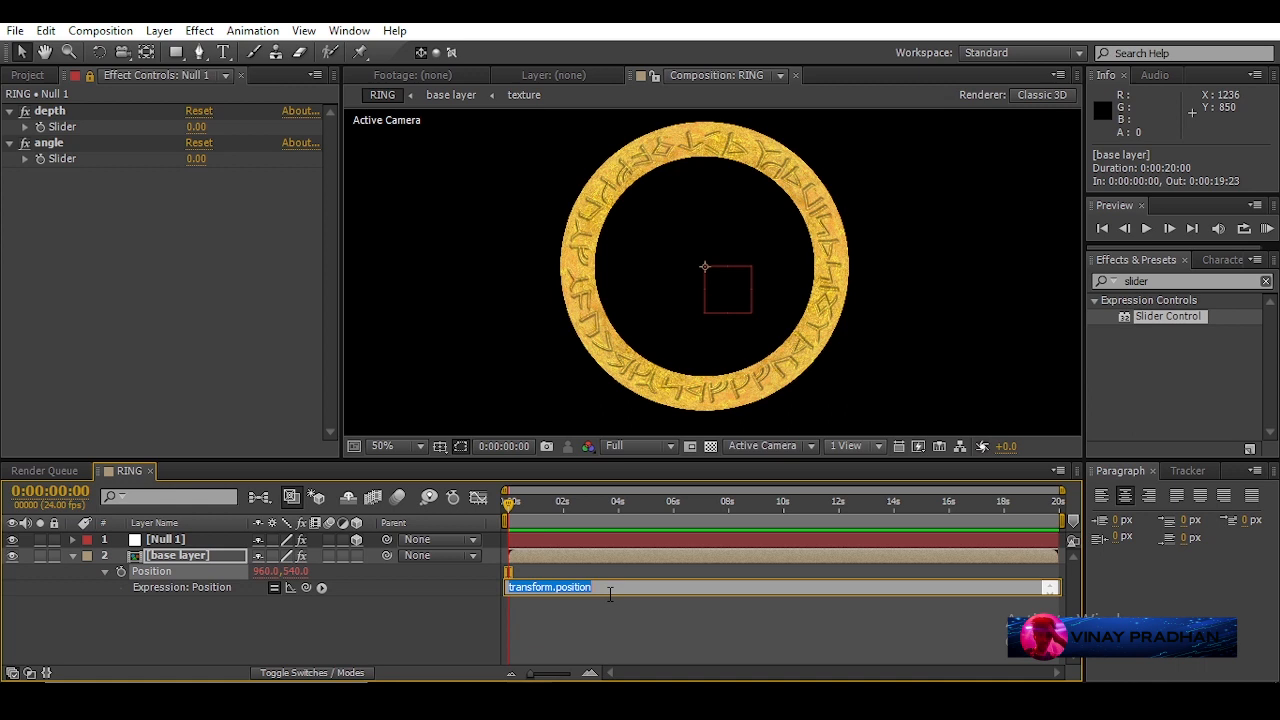
type("value+[0,0,index*")
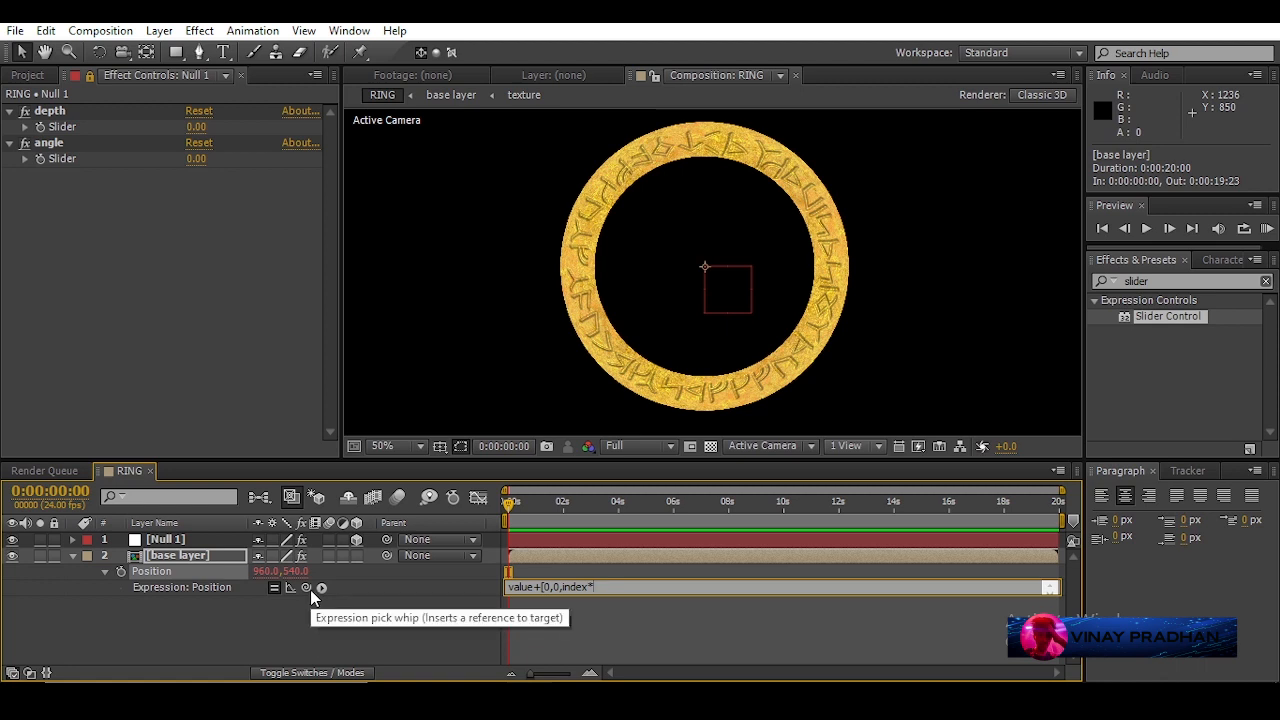
left_click_drag(307, 589, 66, 126)
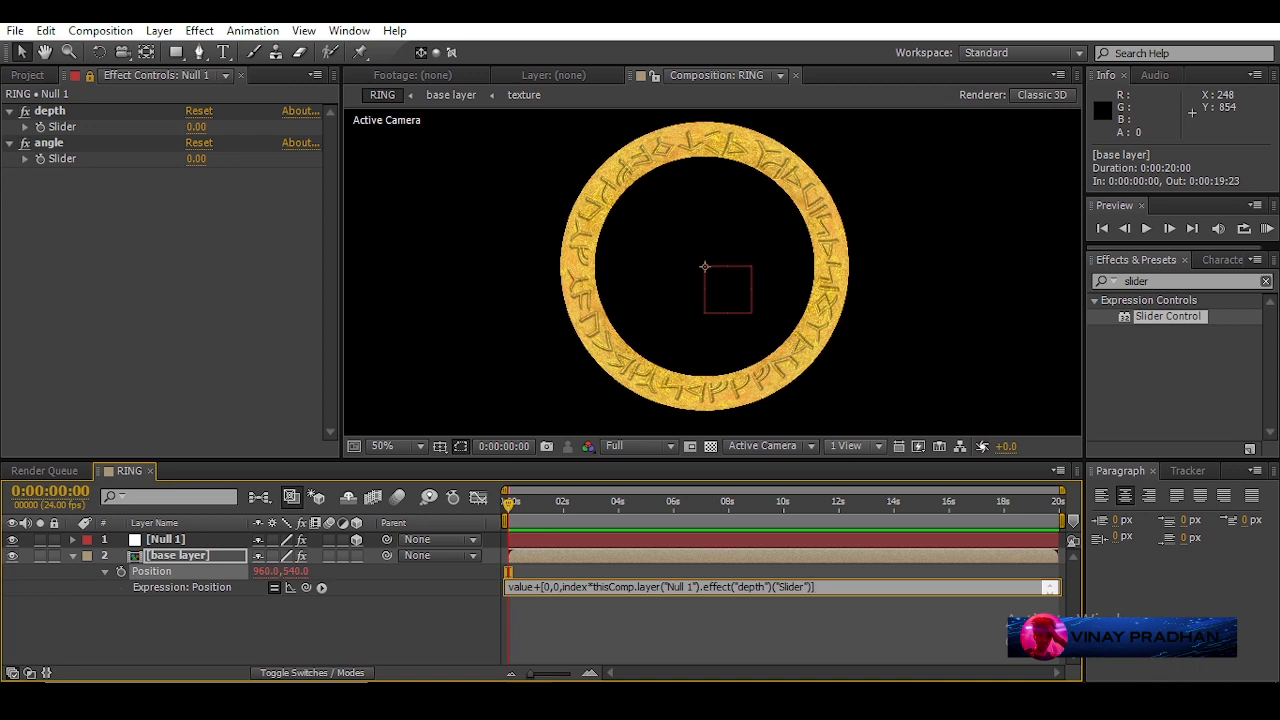
left_click(268, 618)
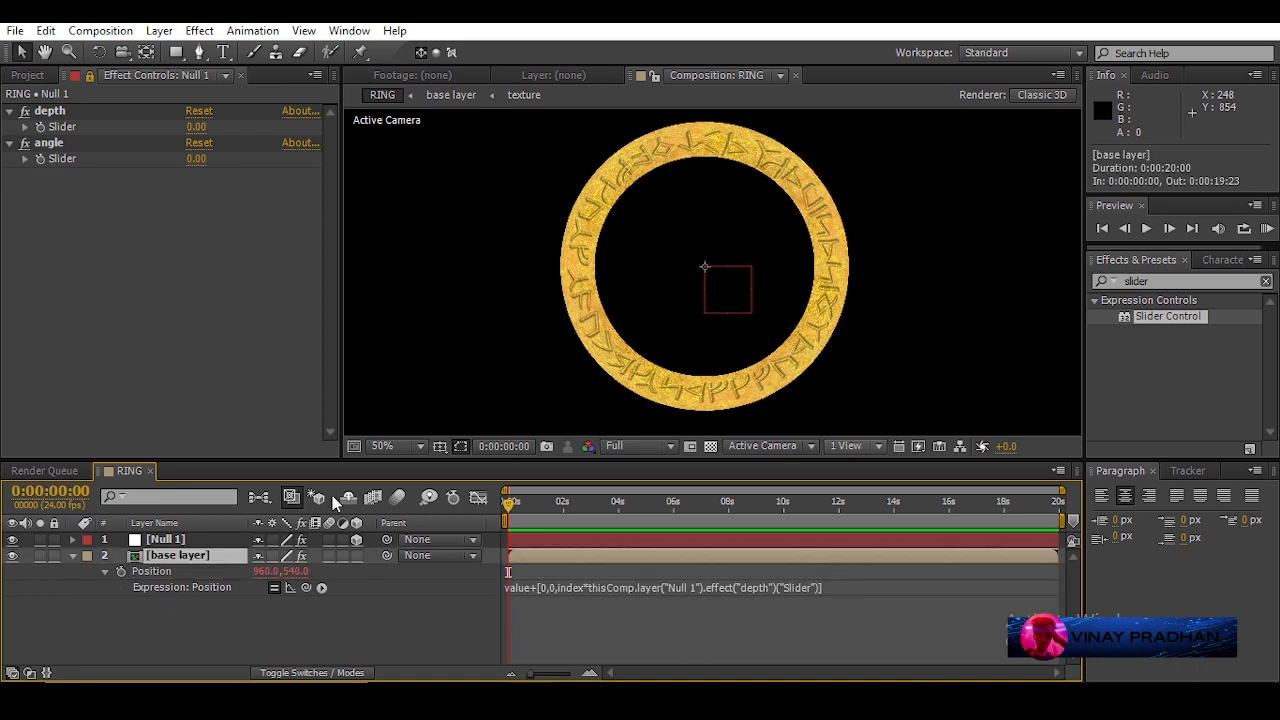
key("period")
key("comma")
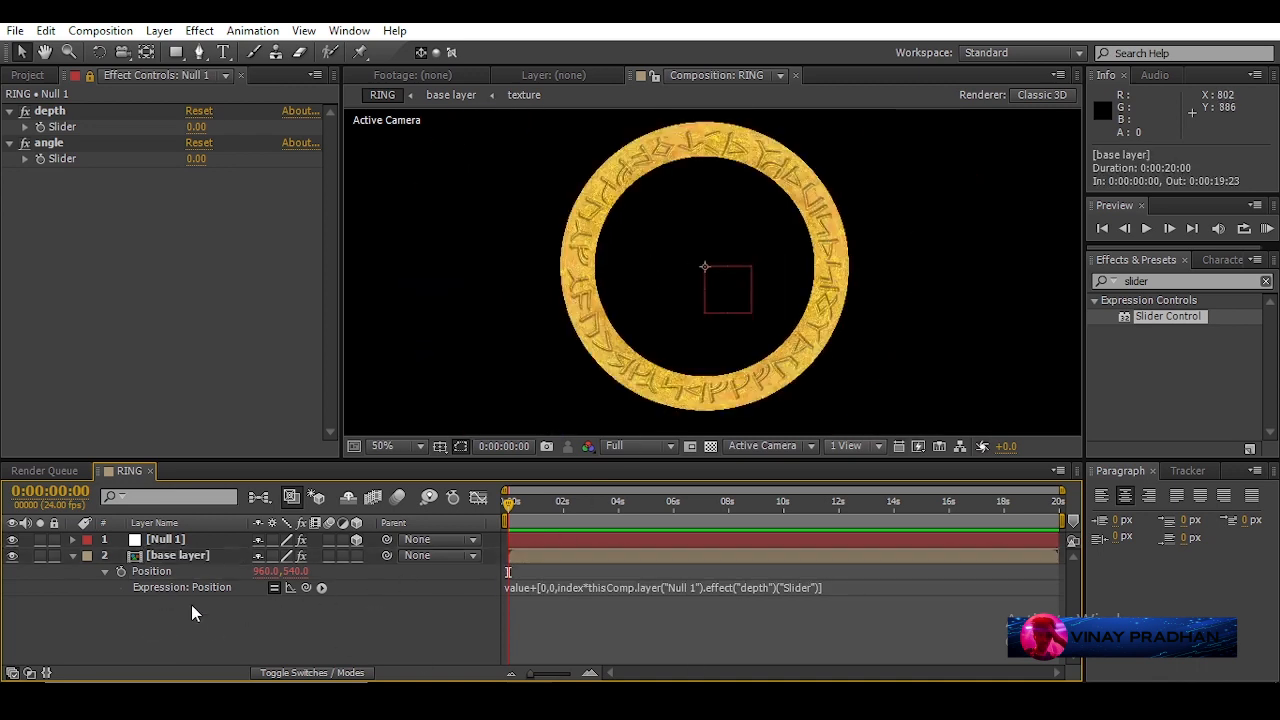
- Collapse the base layer's Position expression and add an Inner Shadow layer style to that layer
left_click(186, 558)
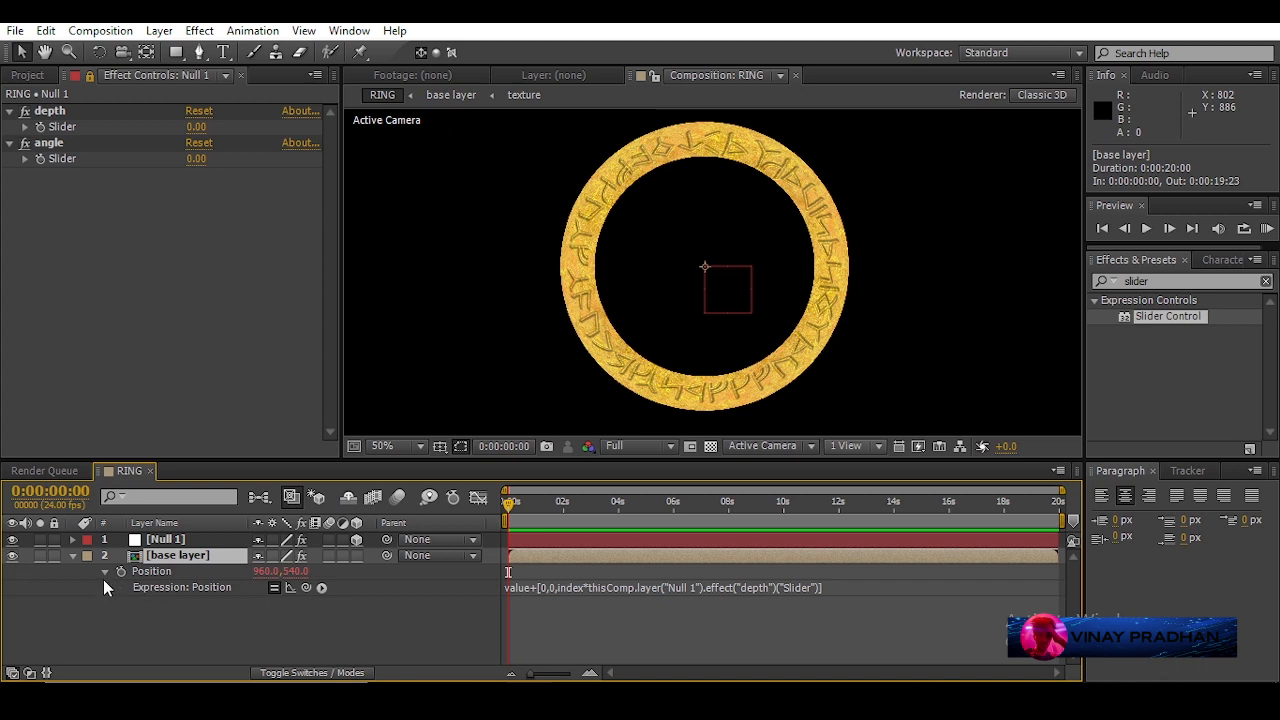
left_click(97, 581)
left_click(104, 572)
left_click(192, 555)
right_click(192, 555)
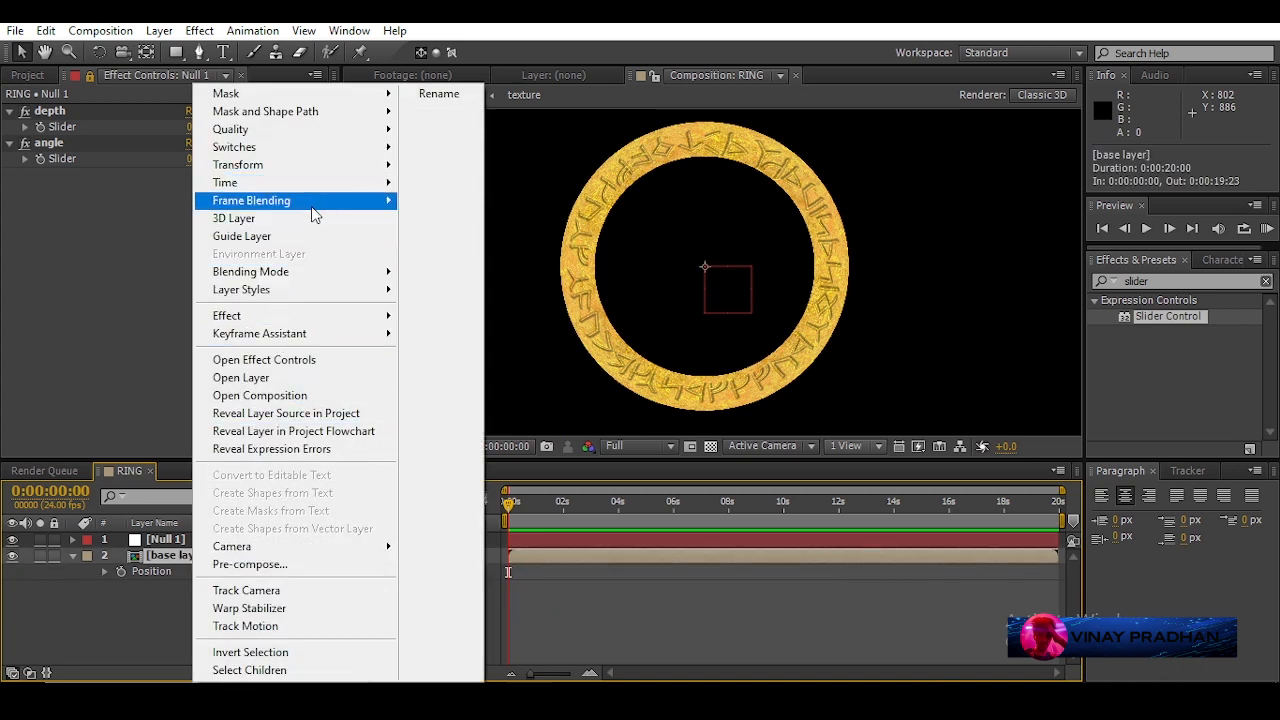
mouse_move(385, 298)
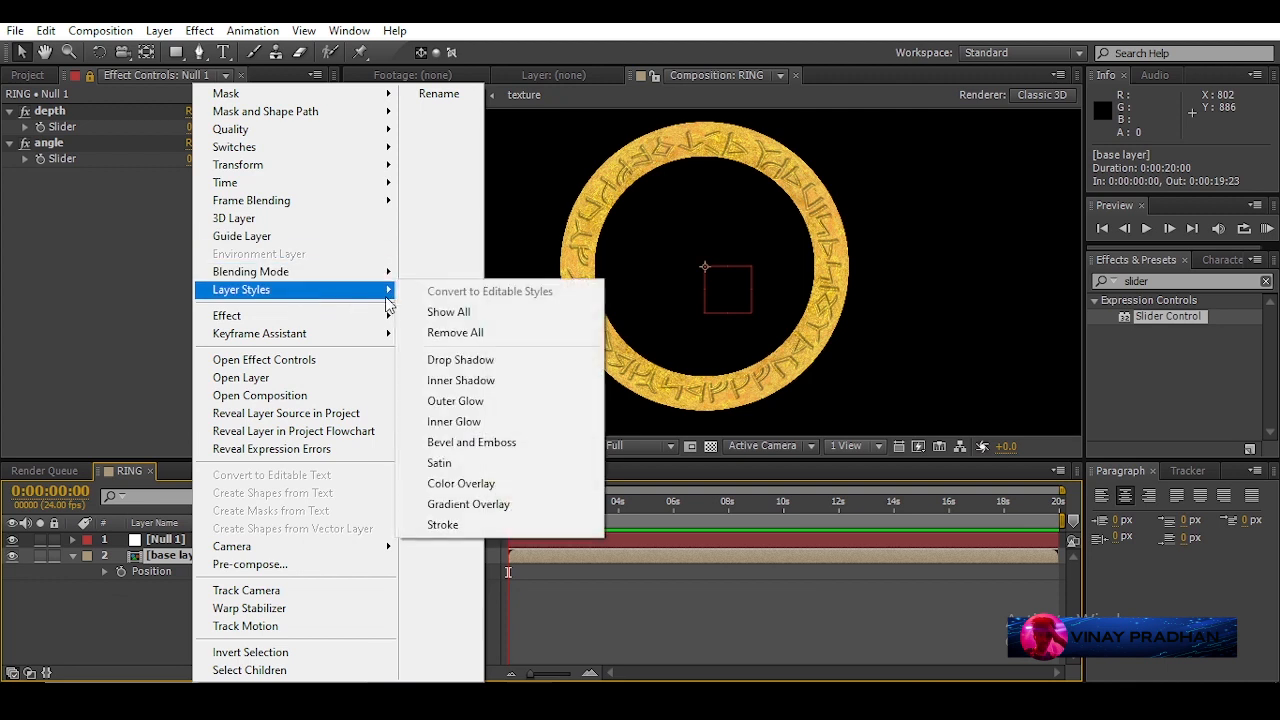
left_click(490, 384)
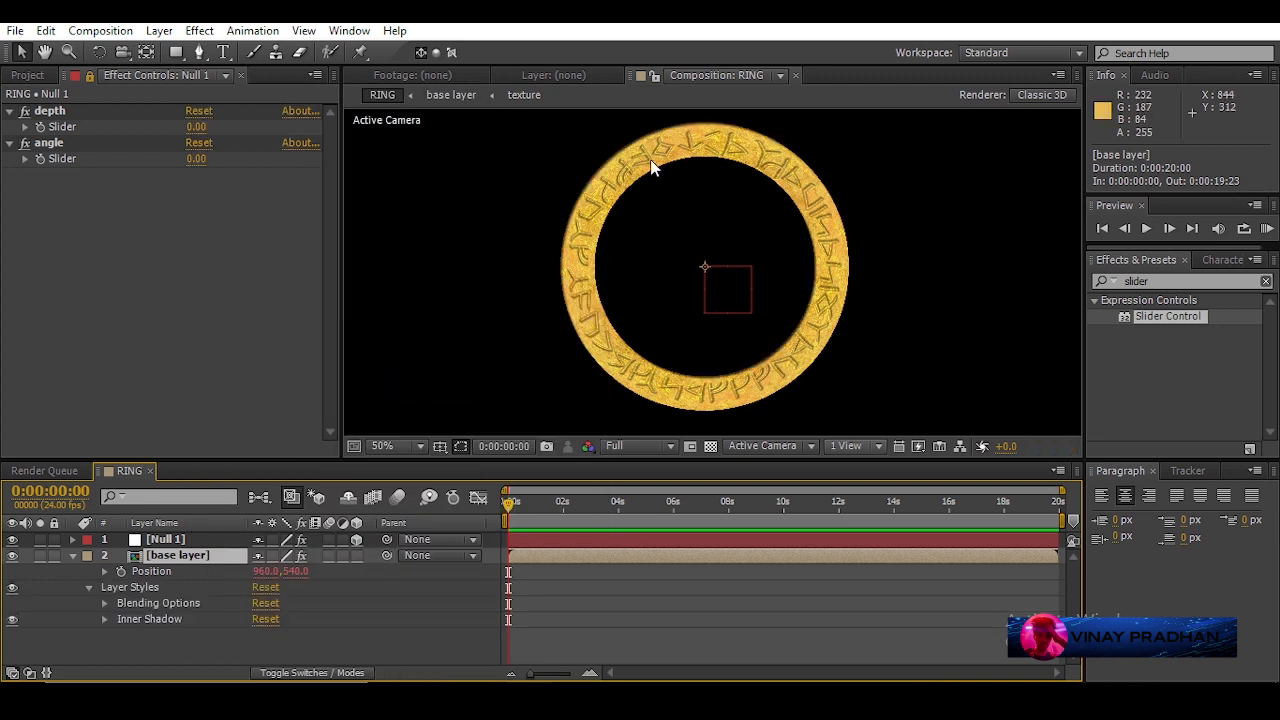
- Set the Opacity of the base layer's Inner Shadow to 50%
key("period")
left_click(104, 619)
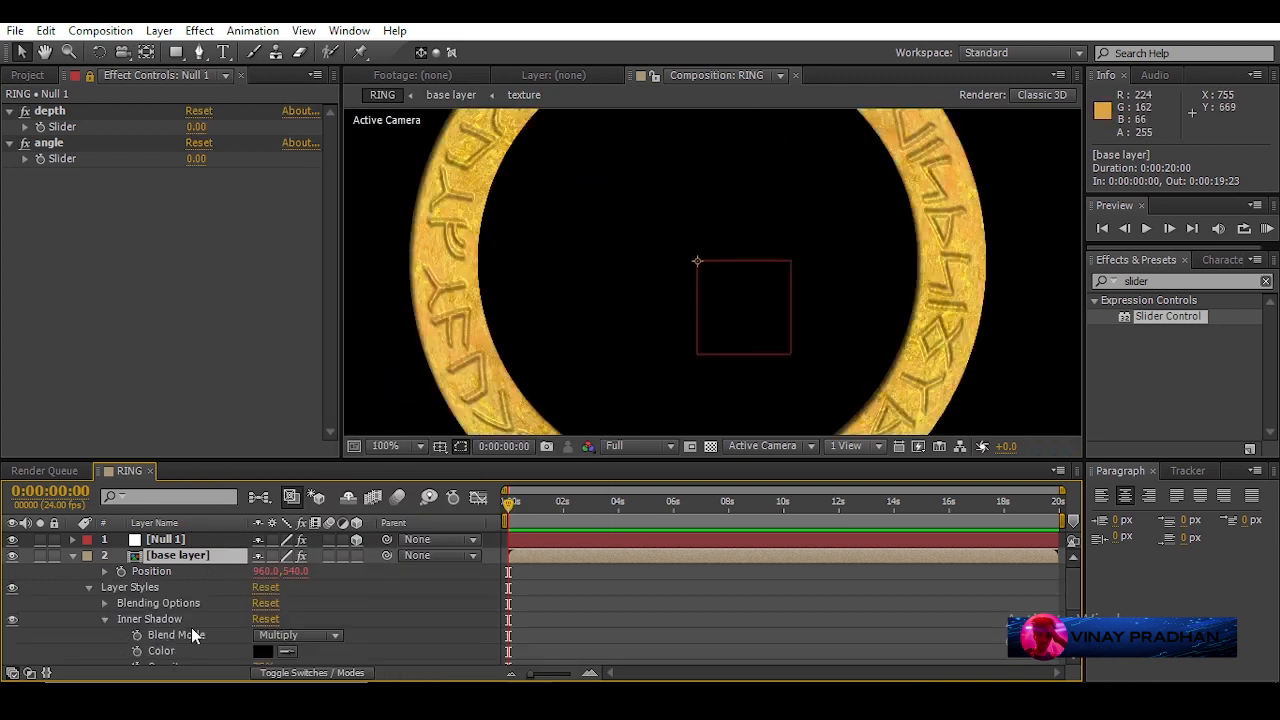
scroll(250, 620, "down", 2)
left_click_drag(259, 597, 238, 594)
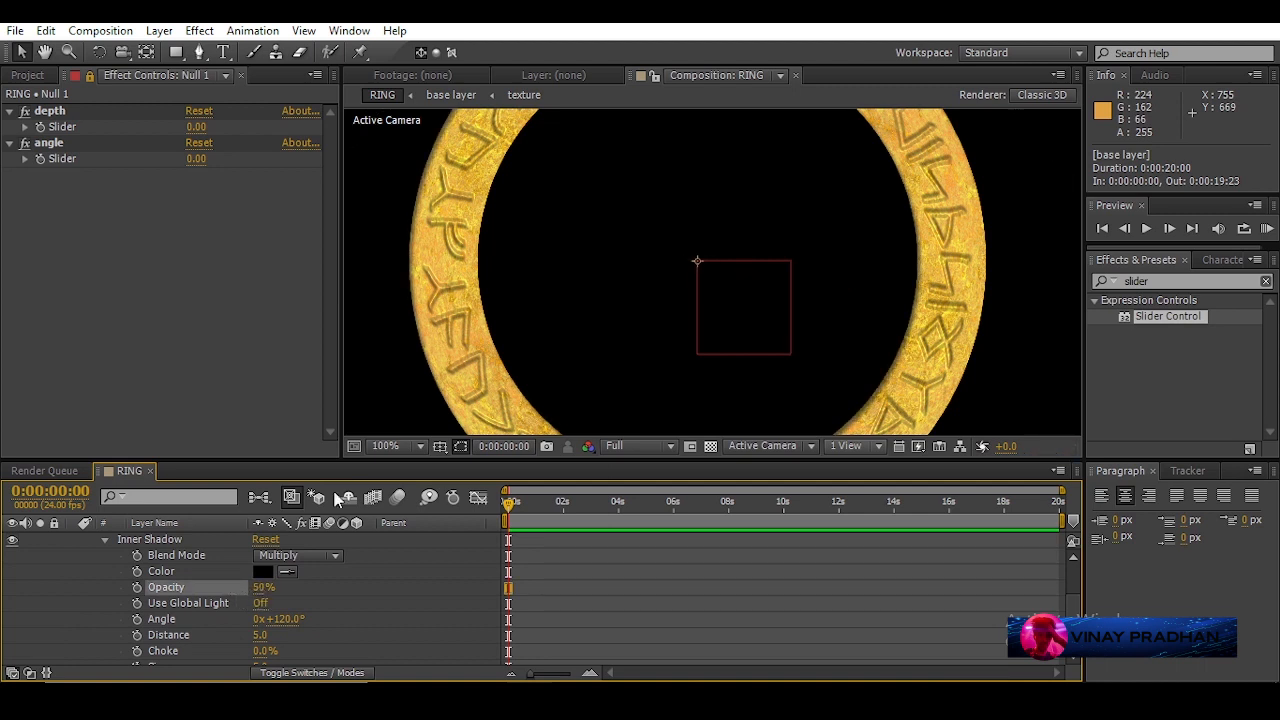
scroll(518, 274, "down", 3)
scroll(518, 274, "up", 3)
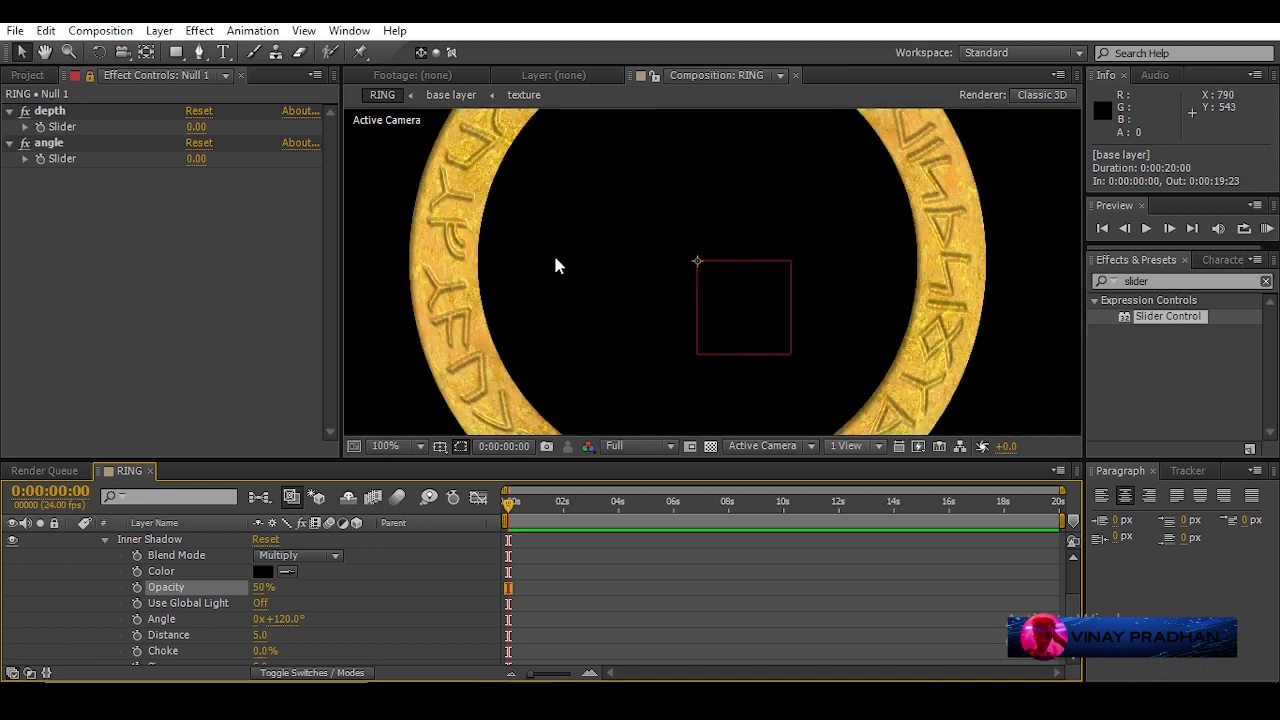
scroll(600, 252, "down", 1)
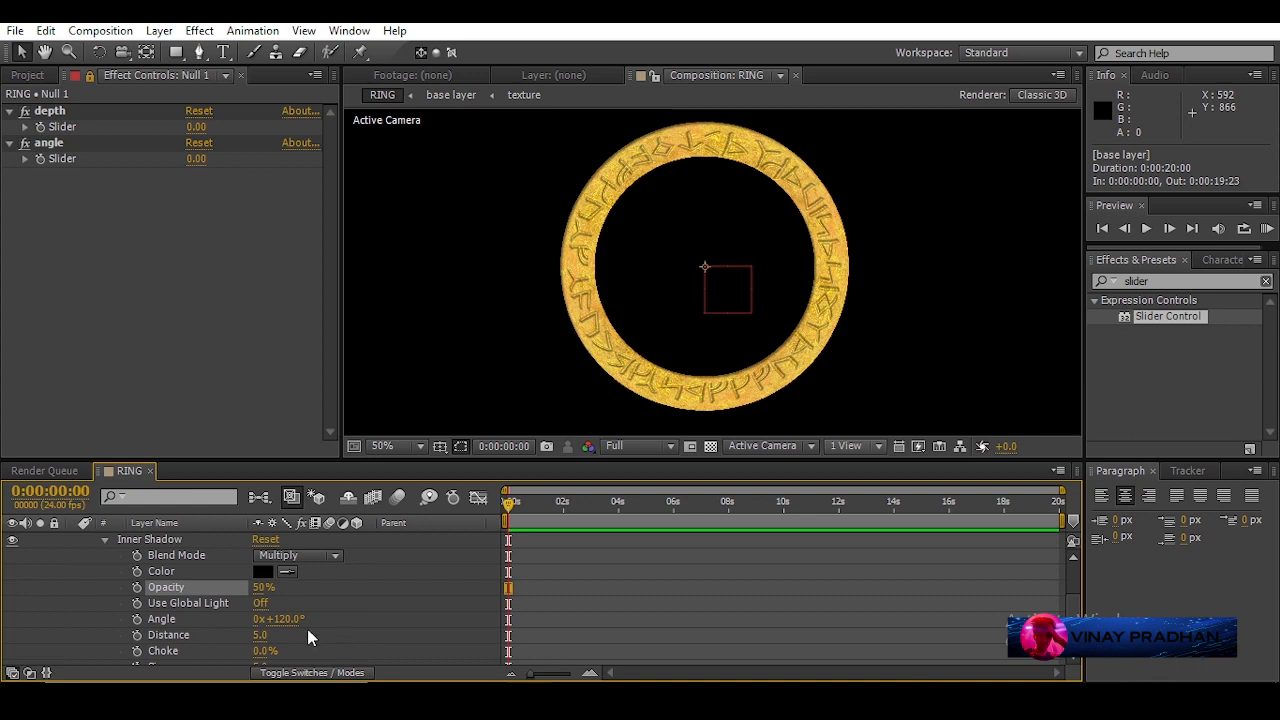
- Link the Inner Shadow Angle to the null's "angle" slider with the expression thisComp.layer("Null 1").effect("angle")("Slider")
mouse_move(288, 624)
left_mouse_down()
mouse_move(365, 615)
mouse_move(209, 630)
left_mouse_up()
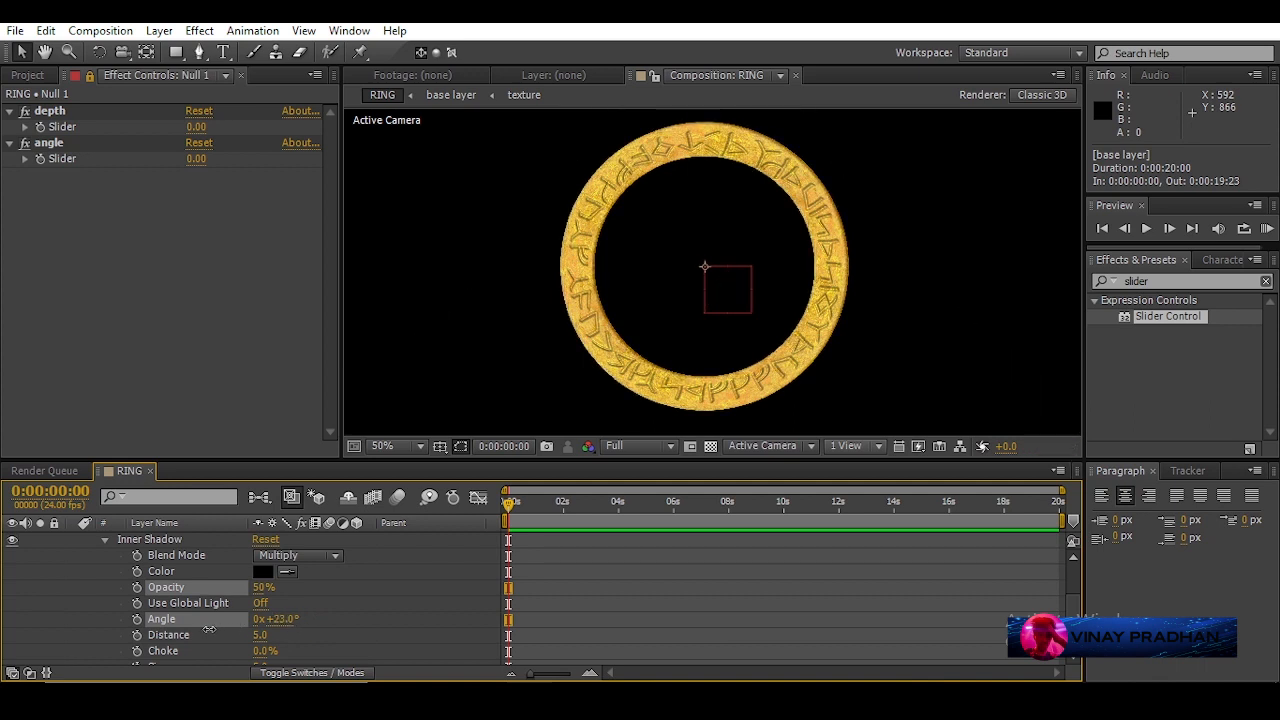
left_click(212, 619)
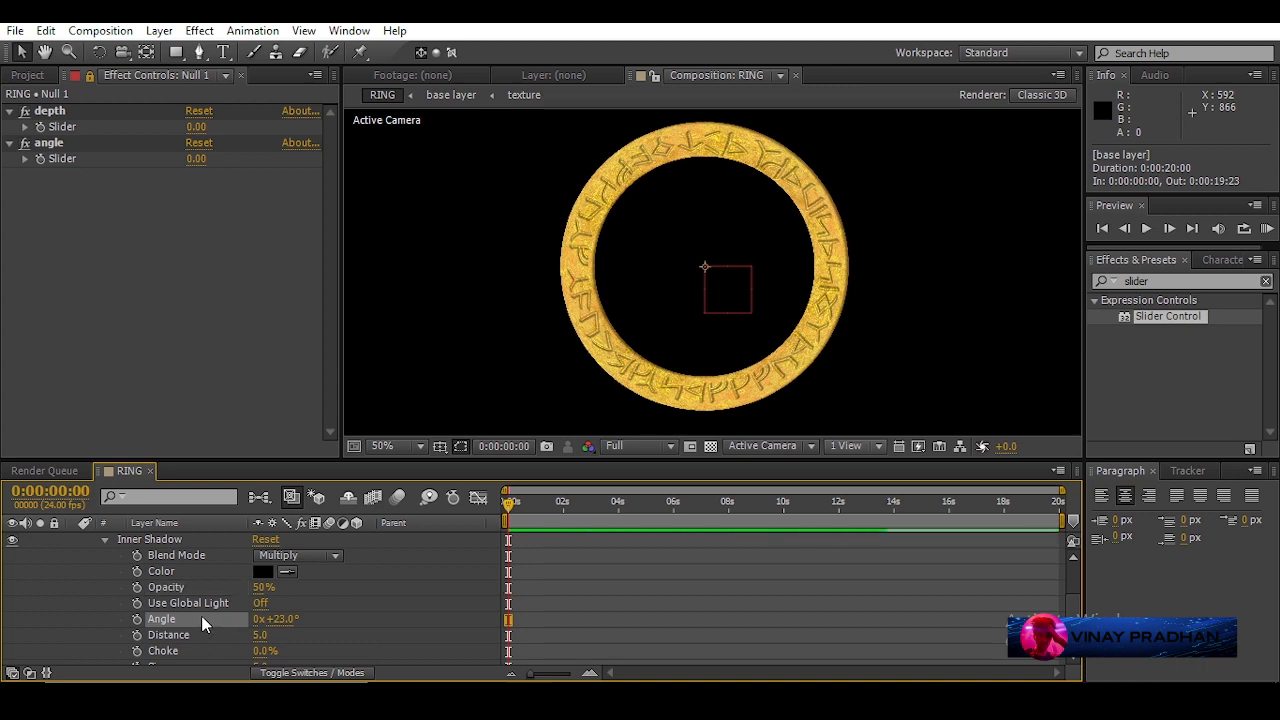
left_click(137, 619, "alt")
left_click_drag(321, 637, 52, 164)
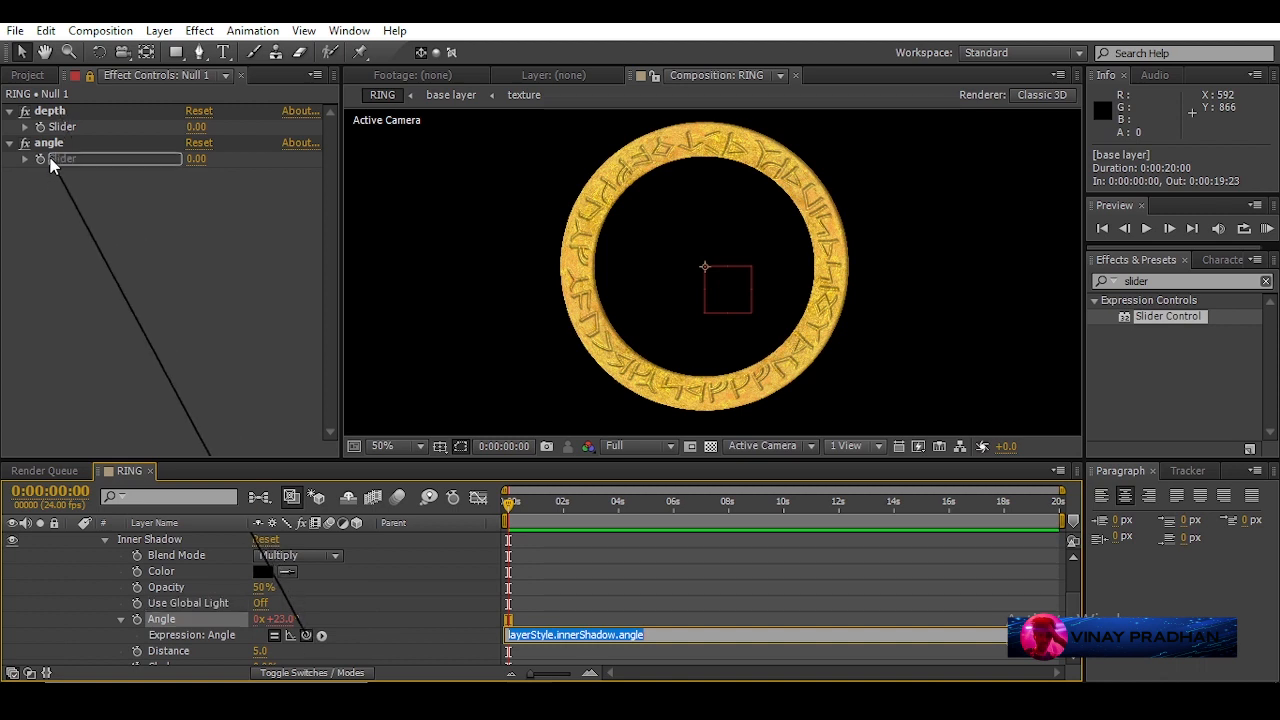
left_click(67, 254)
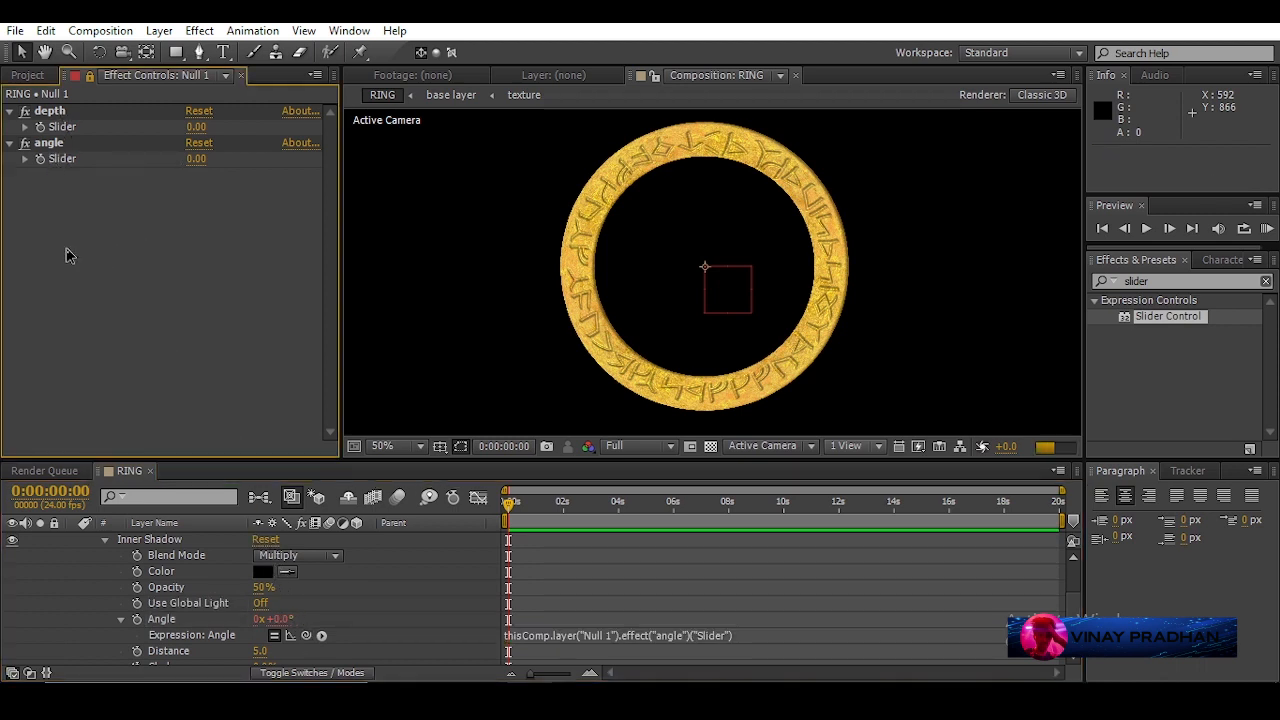
- Set the null's angle slider to 139 and collapse the base layer's properties
left_click_drag(197, 158, 300, 165)
left_click_drag(201, 158, 230, 158)
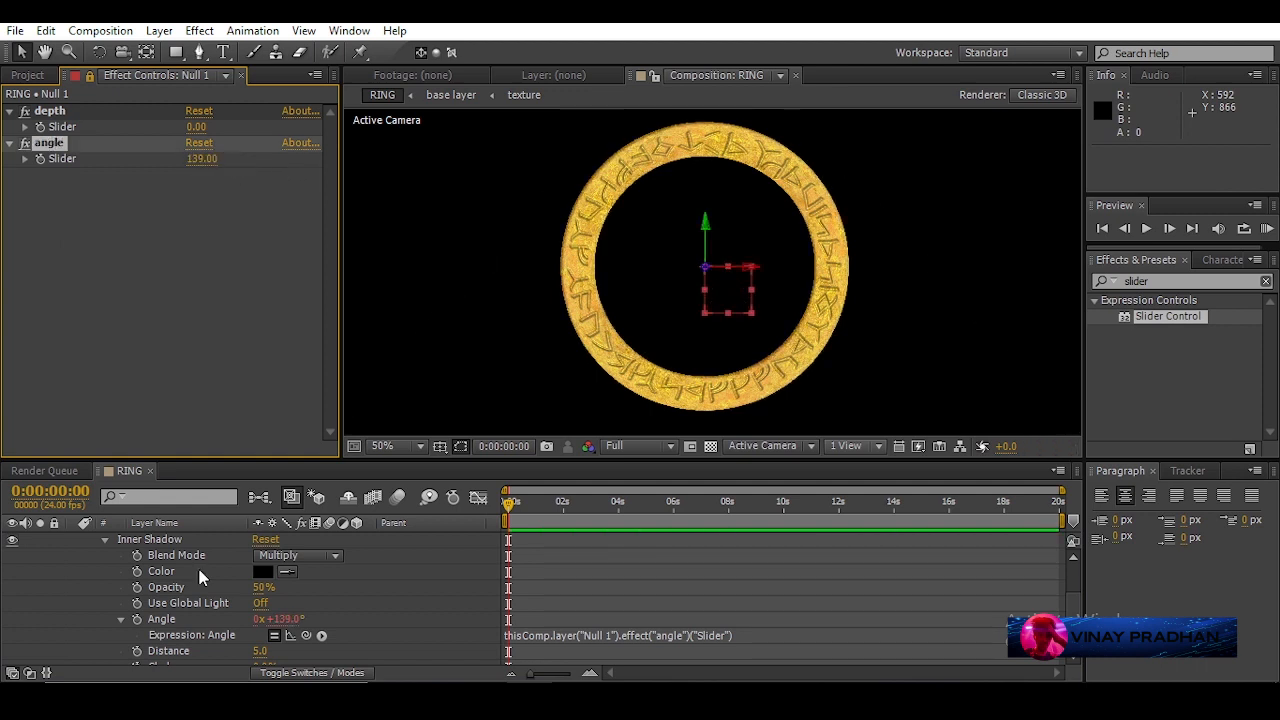
scroll(80, 574, "up", 5)
left_click(72, 555)
left_click(94, 614)
left_click(174, 555)
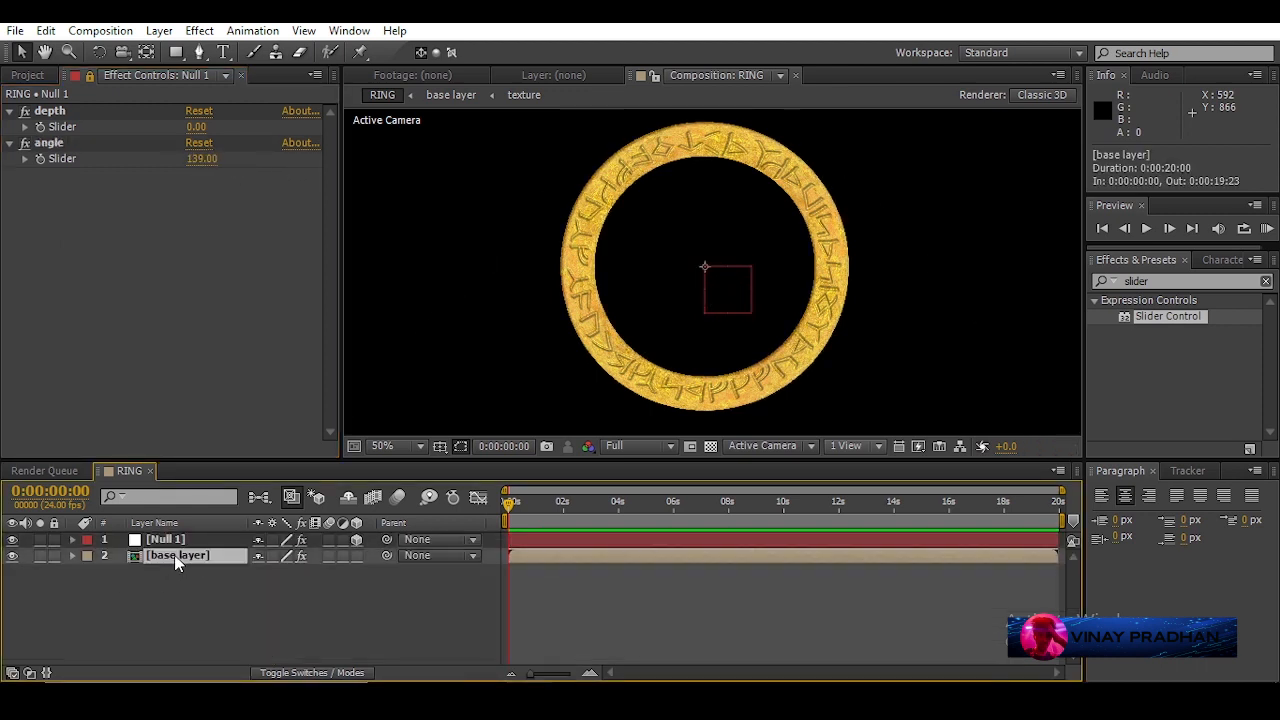
- Duplicate the base layer once and turn both base layers into 3D layers
left_click(174, 590)
left_click(191, 557)
key("ctrl+d")
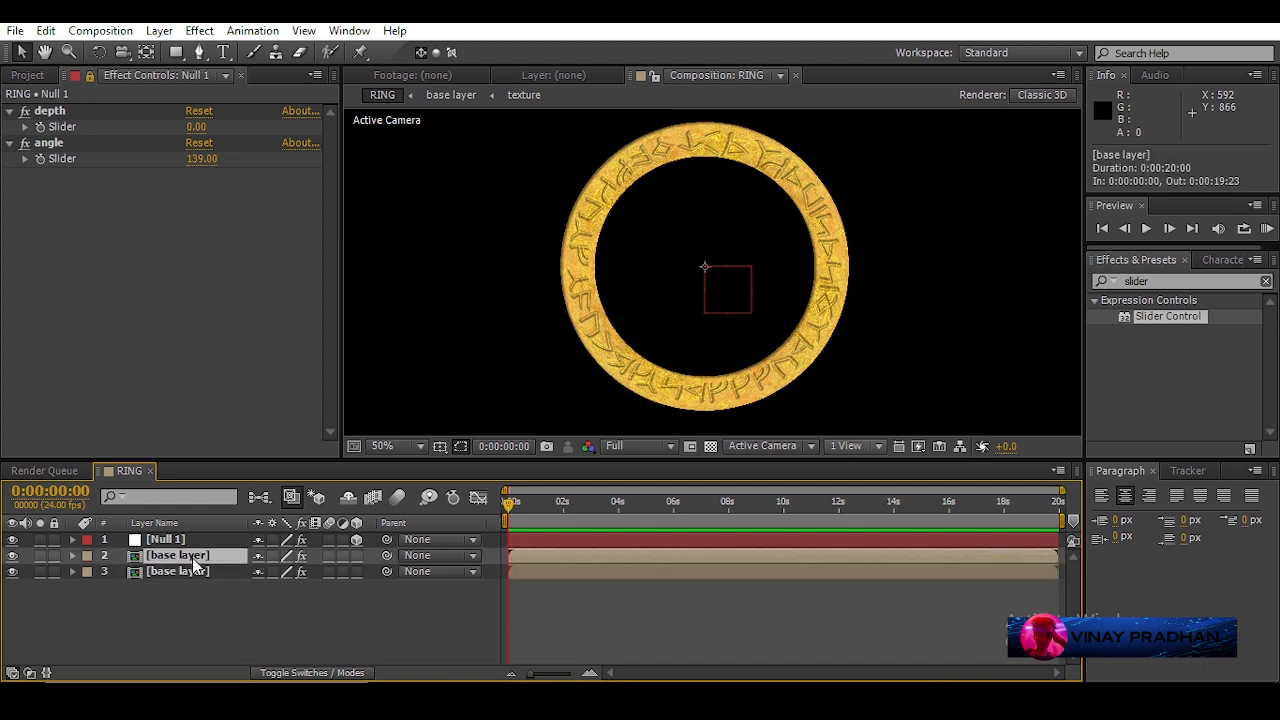
left_click(192, 572)
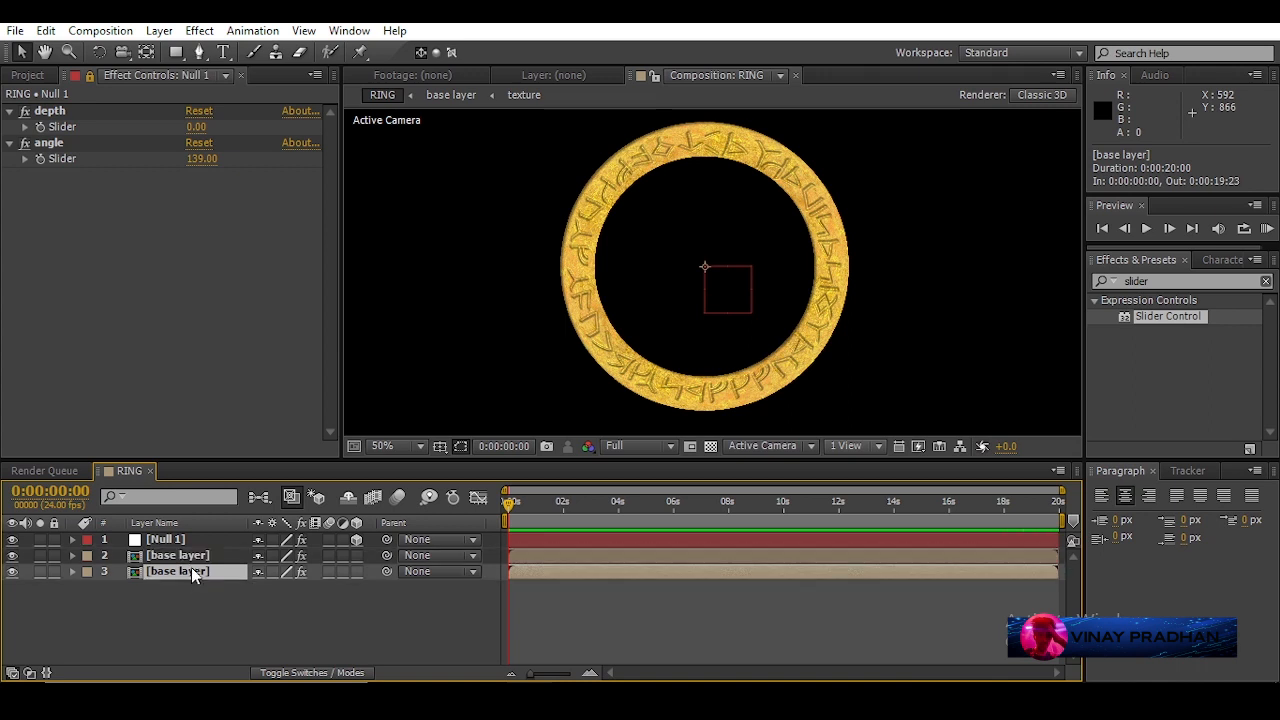
left_click(320, 556)
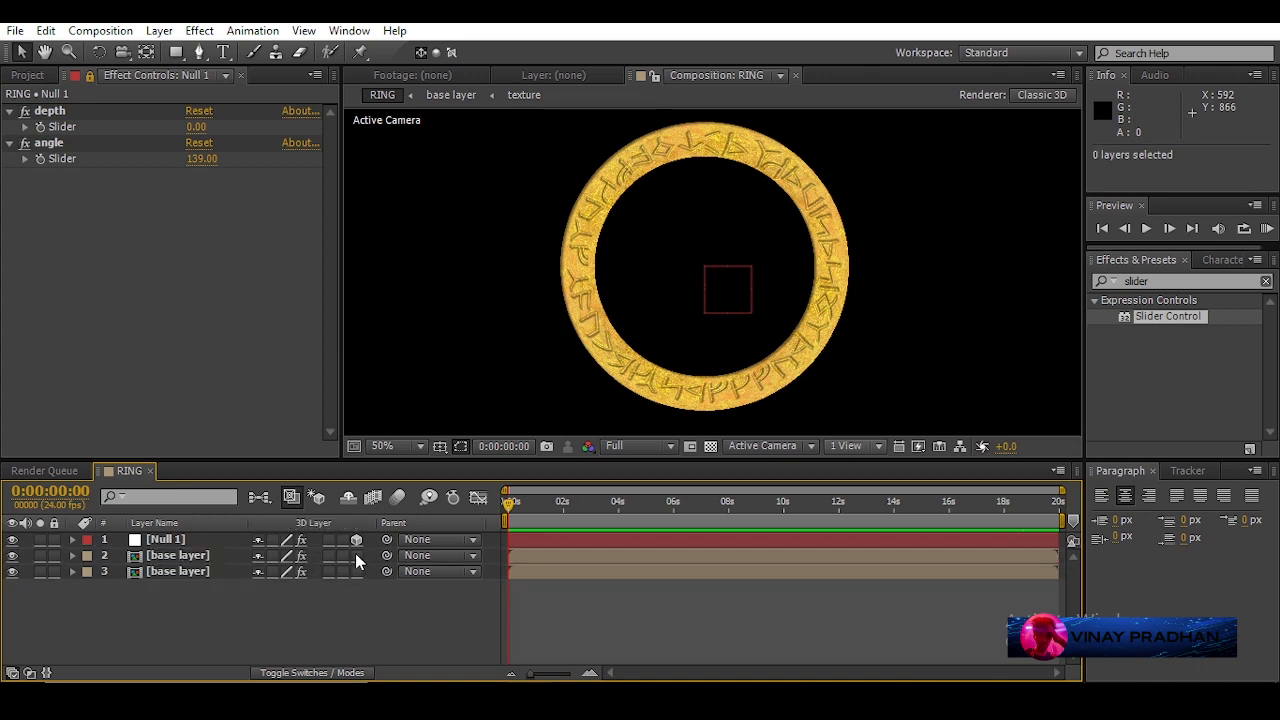
left_click(355, 571)
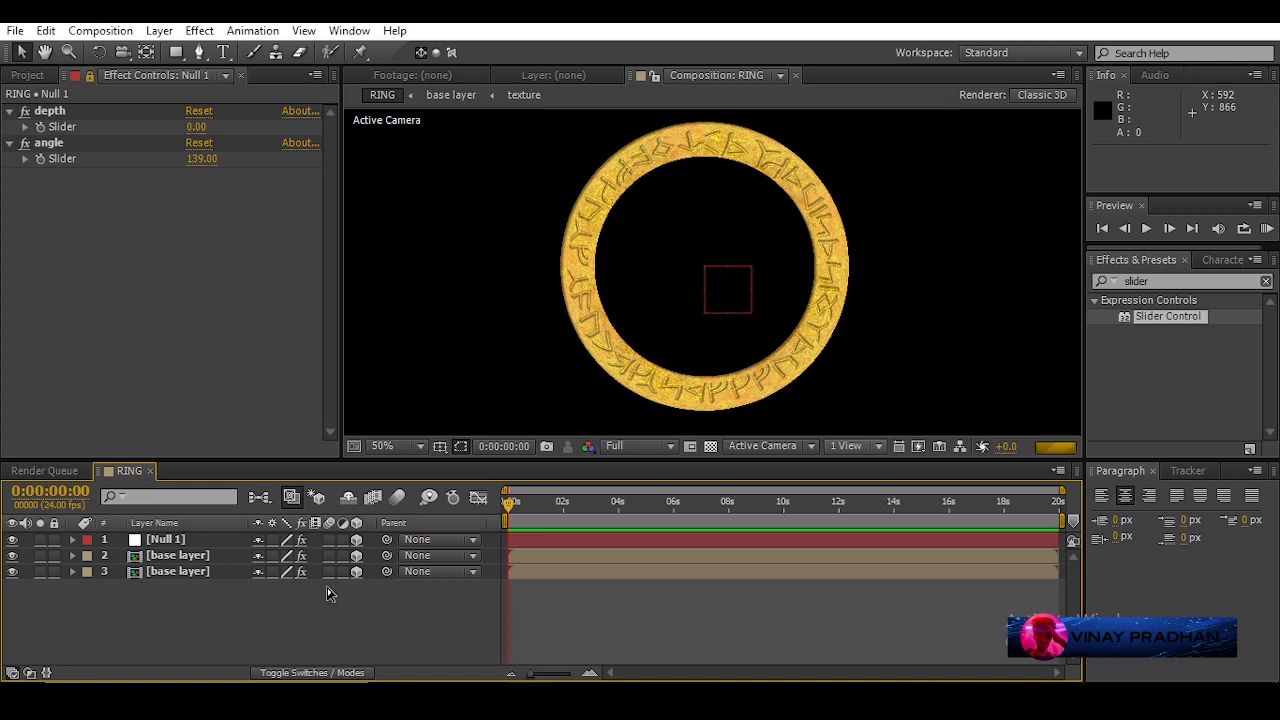
- Keep duplicating the 3D base layer until thirteen base layers are stacked below the null
left_click(179, 569)
key("ctrl+d")
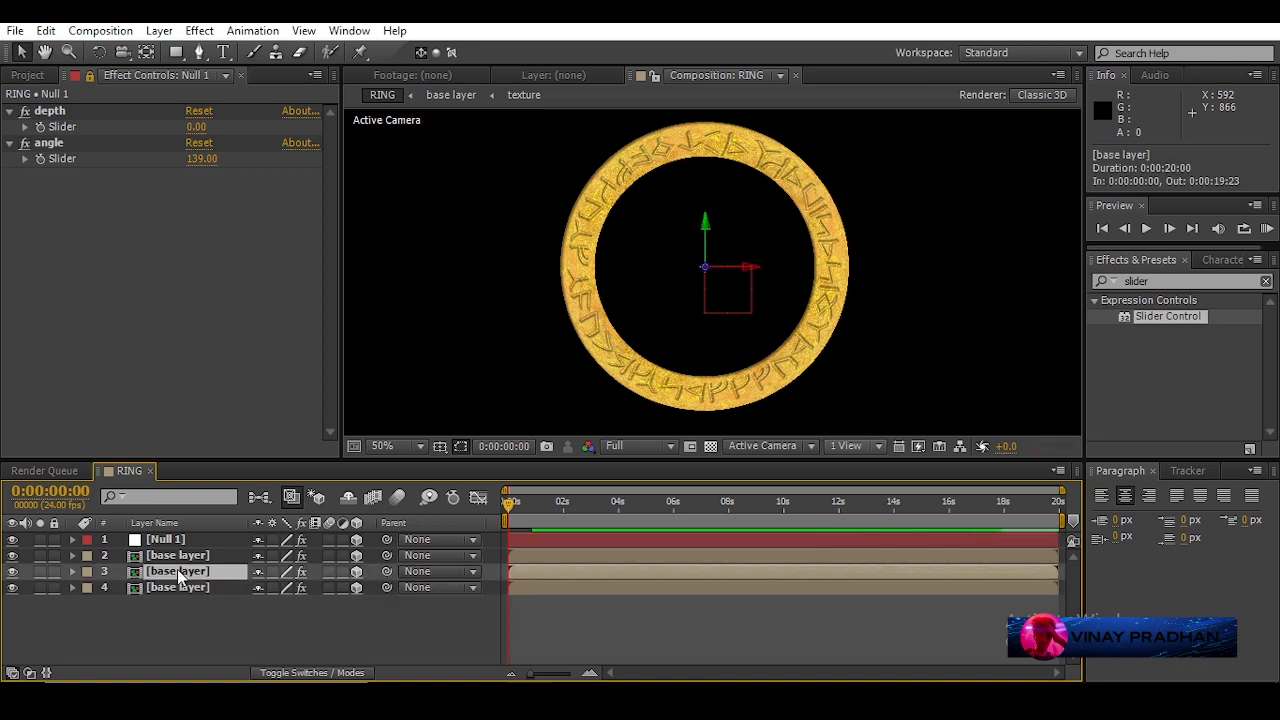
key("ctrl+d")
key("ctrl+d")
key("ctrl+d")
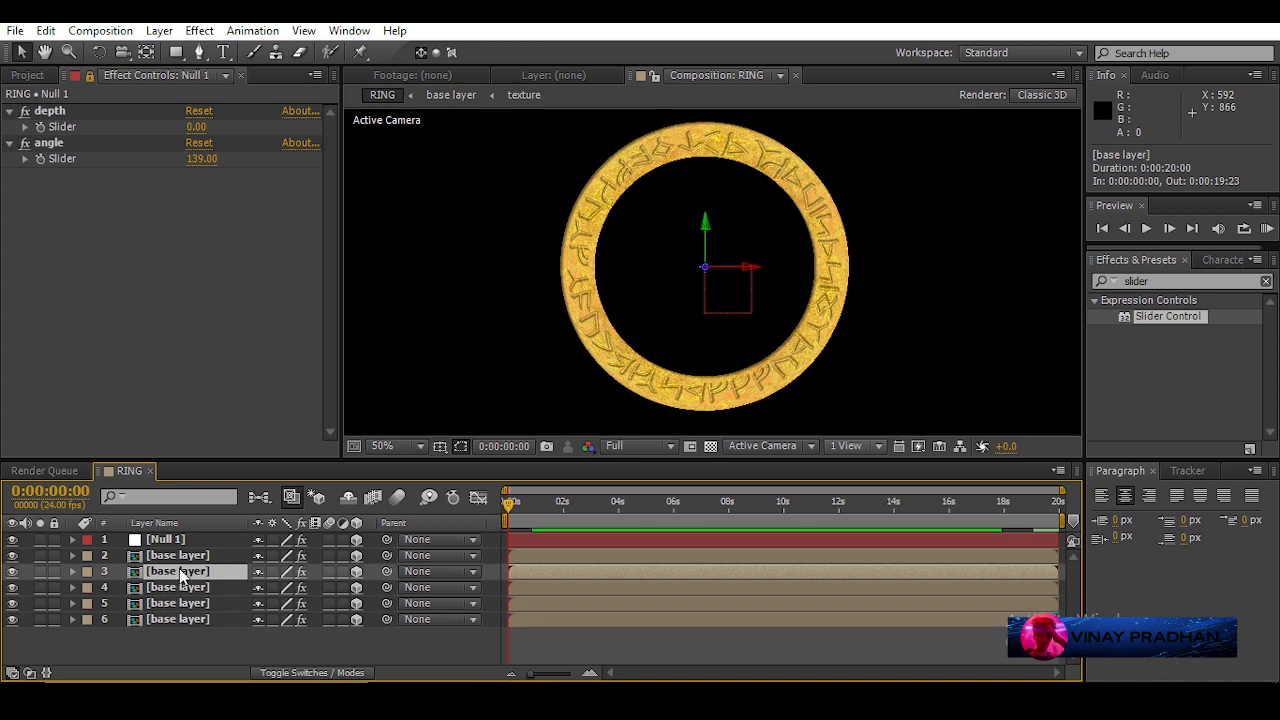
key("ctrl+d")
key("ctrl+d")
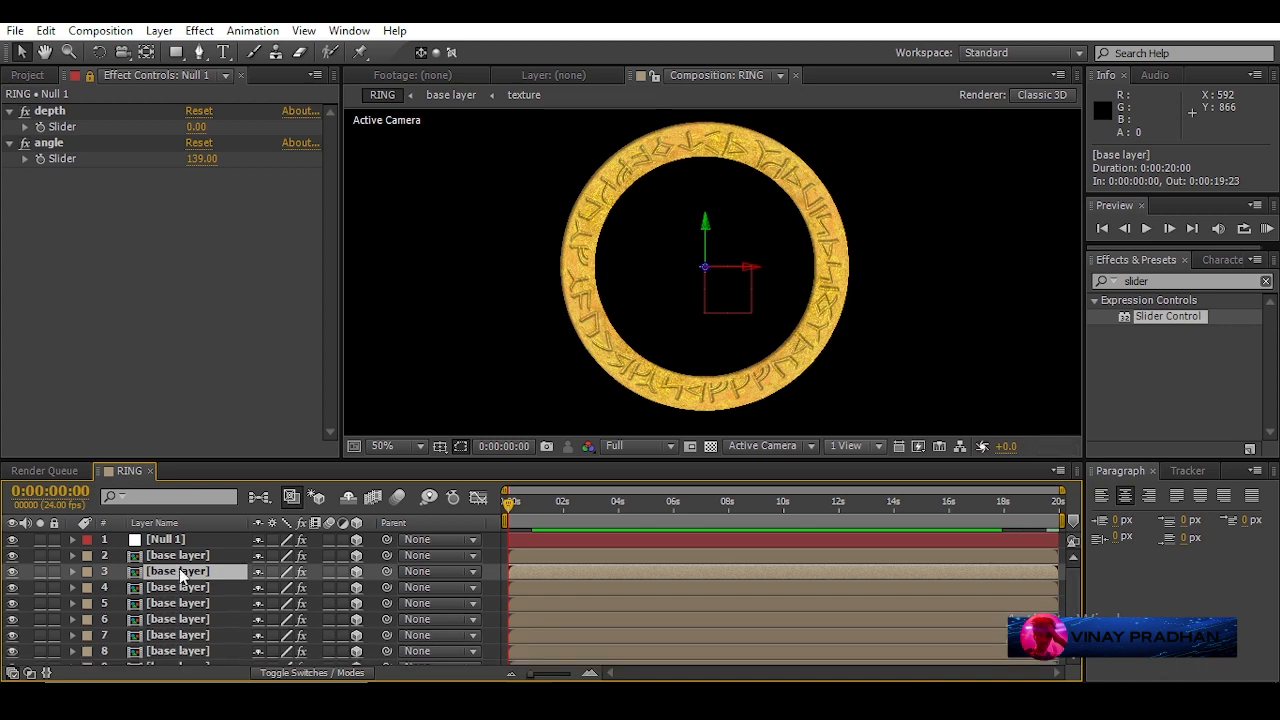
left_click_drag(591, 463, 572, 338)
left_click(172, 590)
key("ctrl+d")
key("ctrl+d")
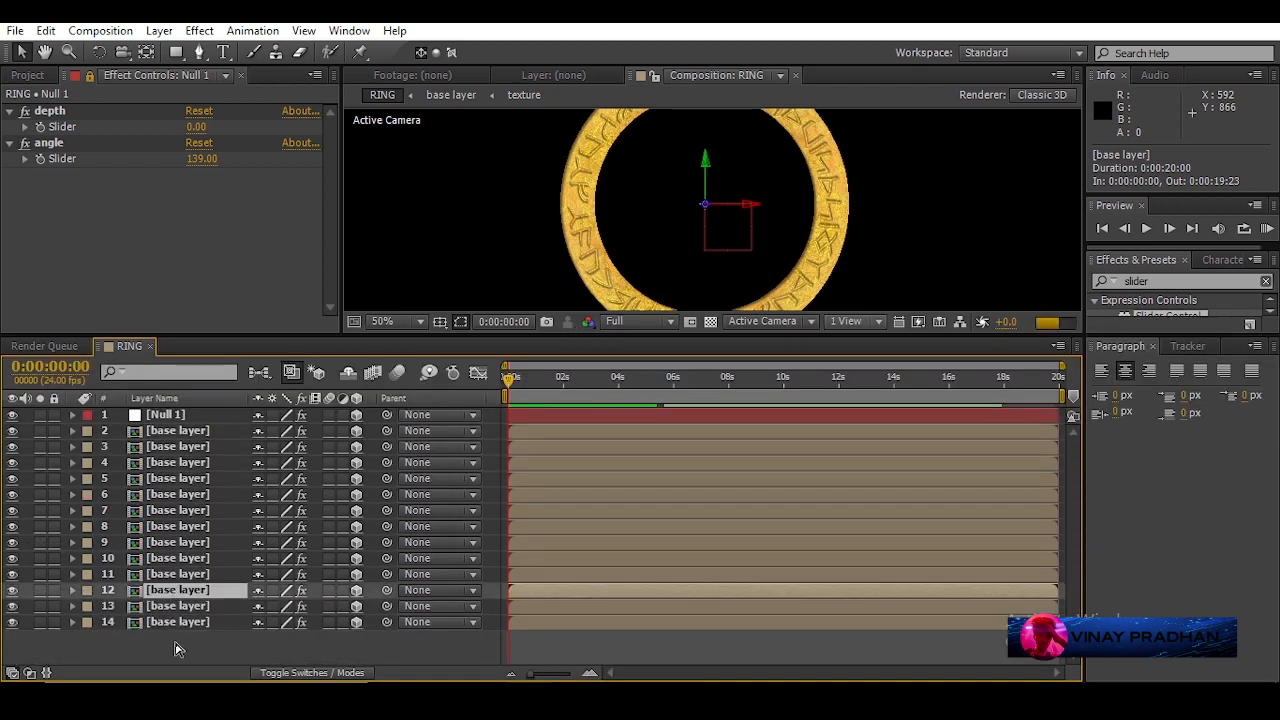
- Set the null's depth slider to 17 and its angle slider to 63
left_click(175, 650)
left_click(180, 432)
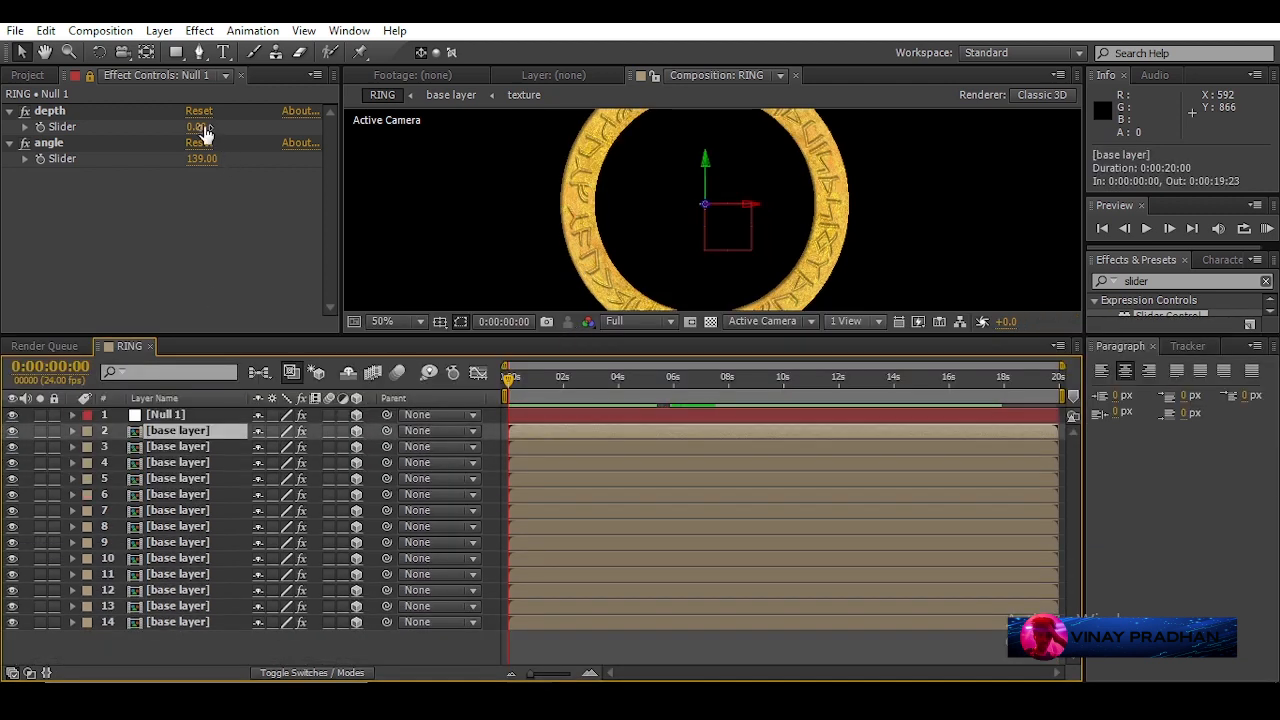
left_click_drag(210, 125, 222, 122)
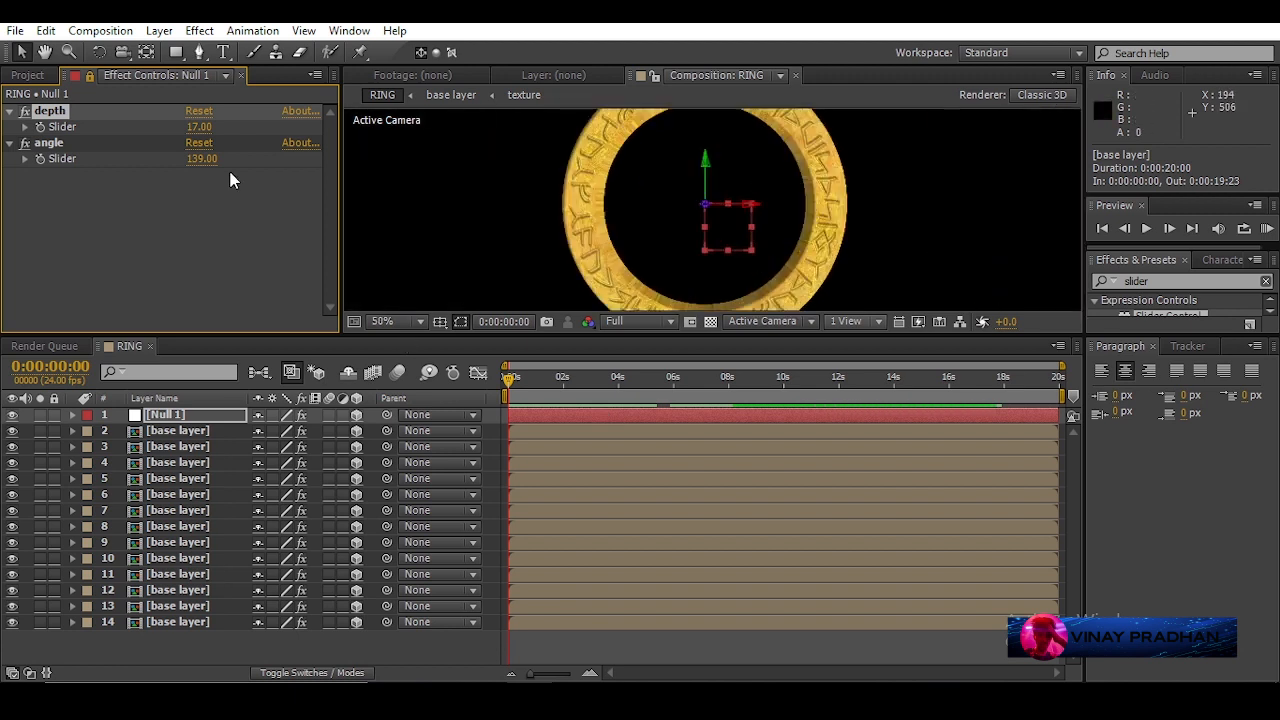
left_click_drag(197, 159, 117, 167)
scroll(692, 182, "down", 2)
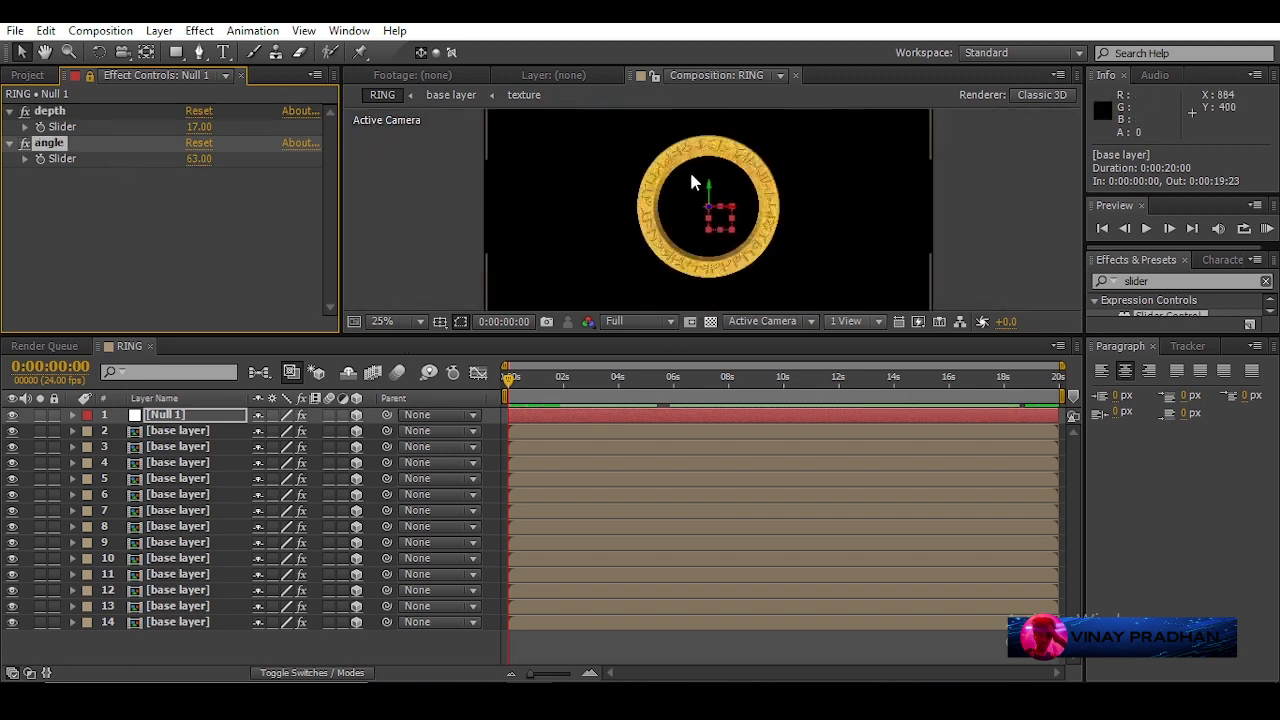
- Parent all thirteen base layers to Null 1
left_click(177, 411)
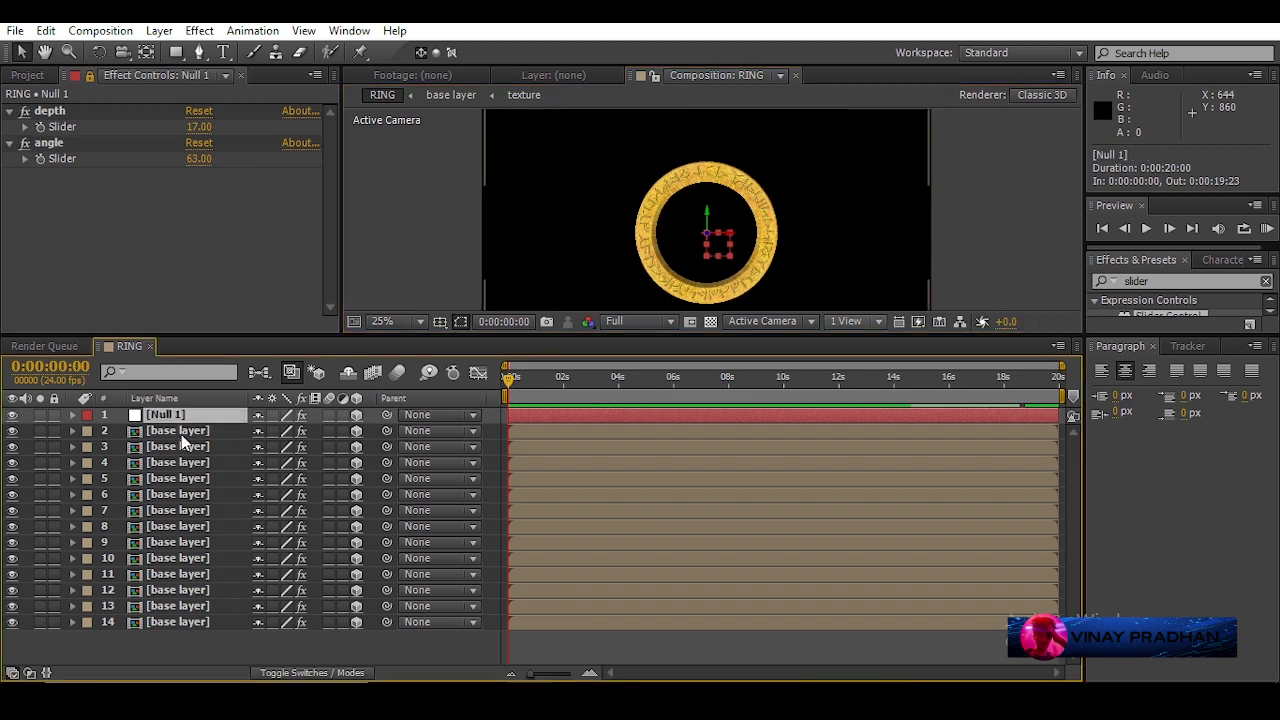
left_click(181, 433)
left_click(192, 621, "shift")
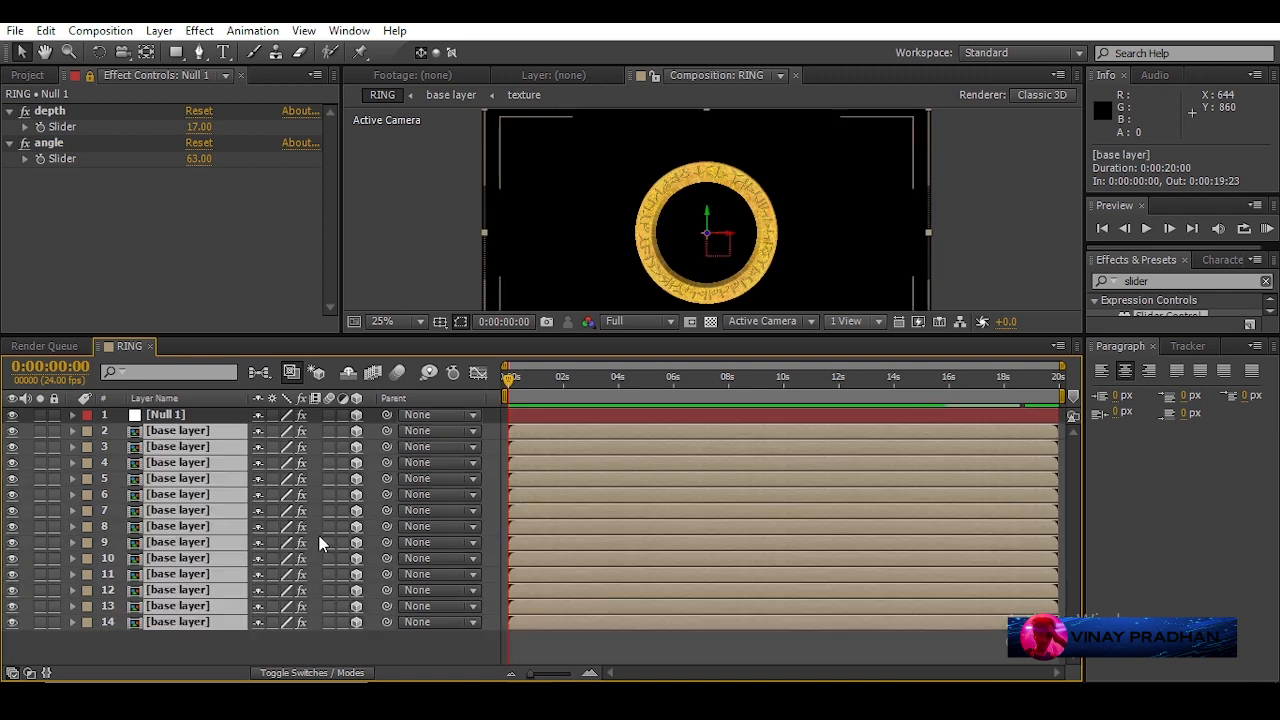
left_click_drag(387, 431, 207, 413)
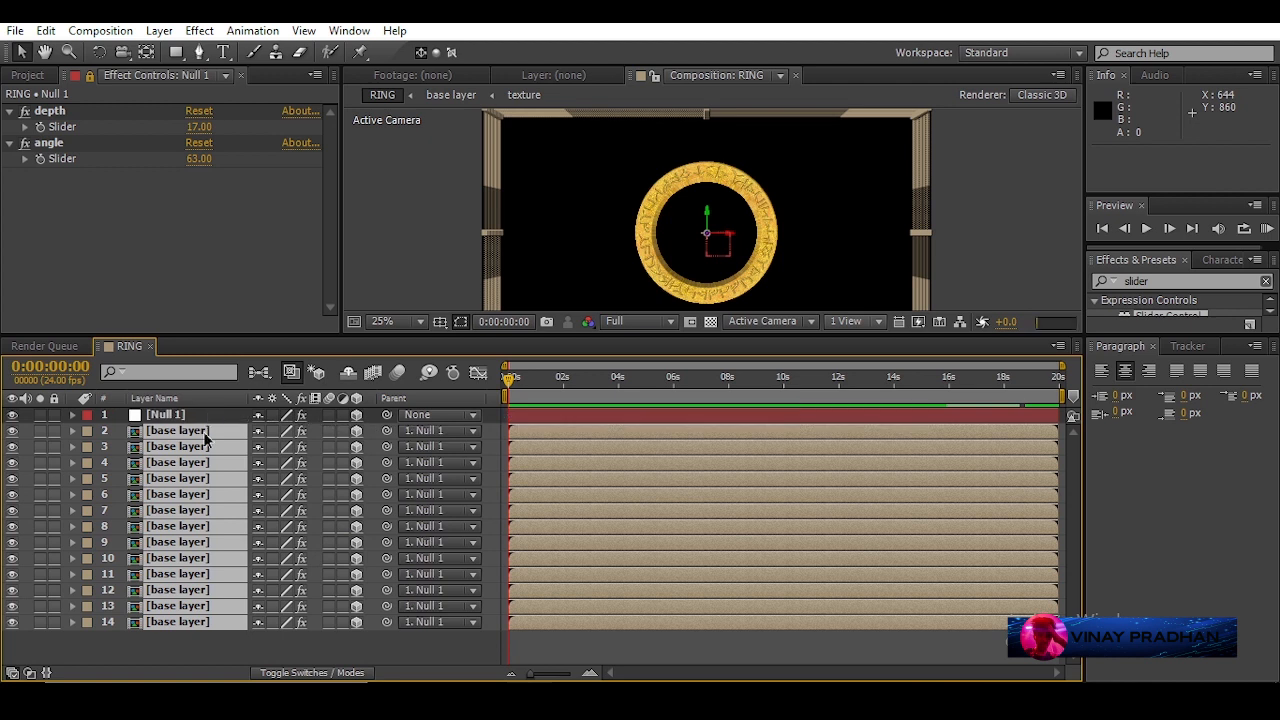
left_click(206, 646)
left_click_drag(634, 339, 650, 436)
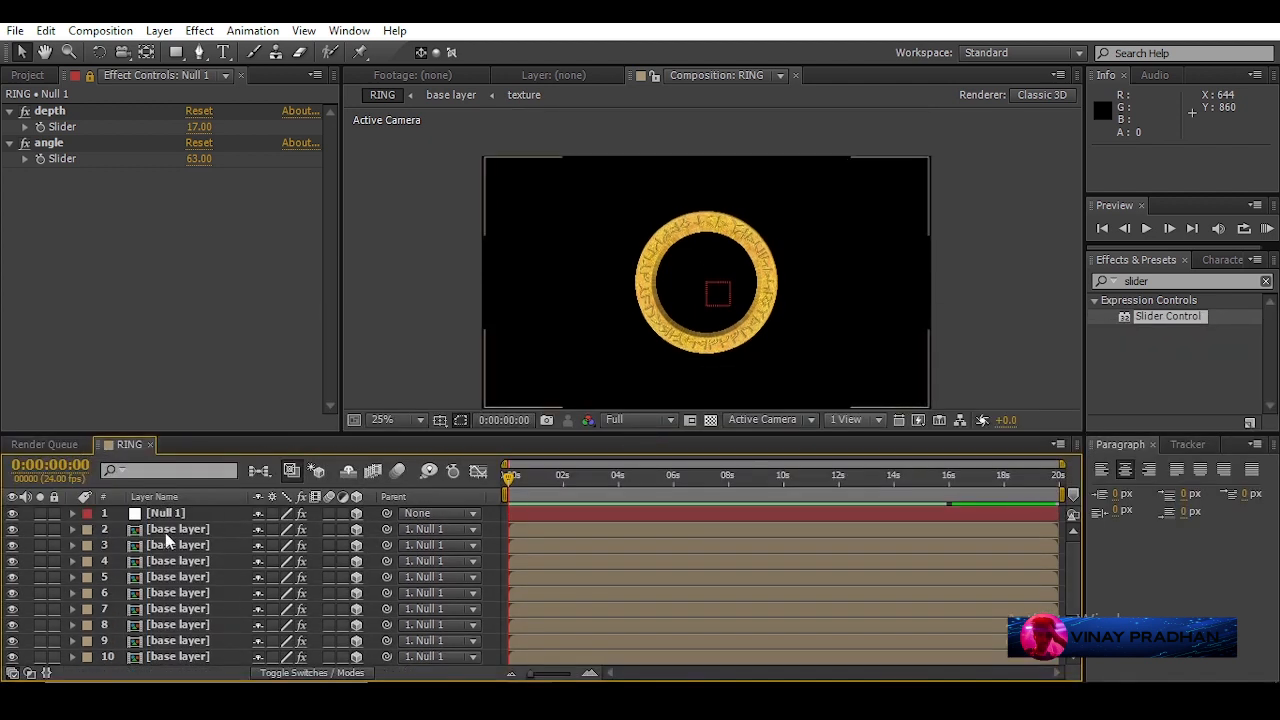
- Use the Rotation tool to turn Null 1 to a Y orientation of about 82°, showing the ring's side
scroll(699, 296, "up", 1)
scroll(757, 197, "up", 1)
scroll(728, 300, "down", 1)
left_click(194, 517)
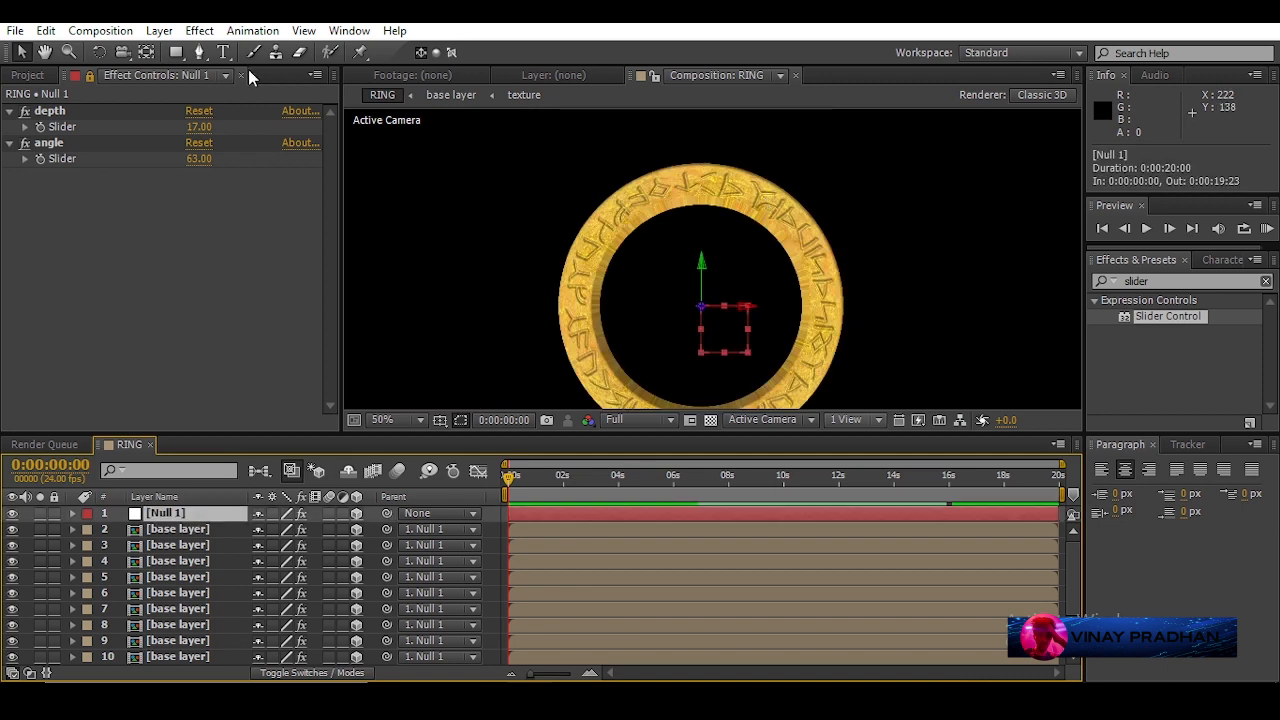
left_click(98, 52)
left_click_drag(705, 285, 662, 285)
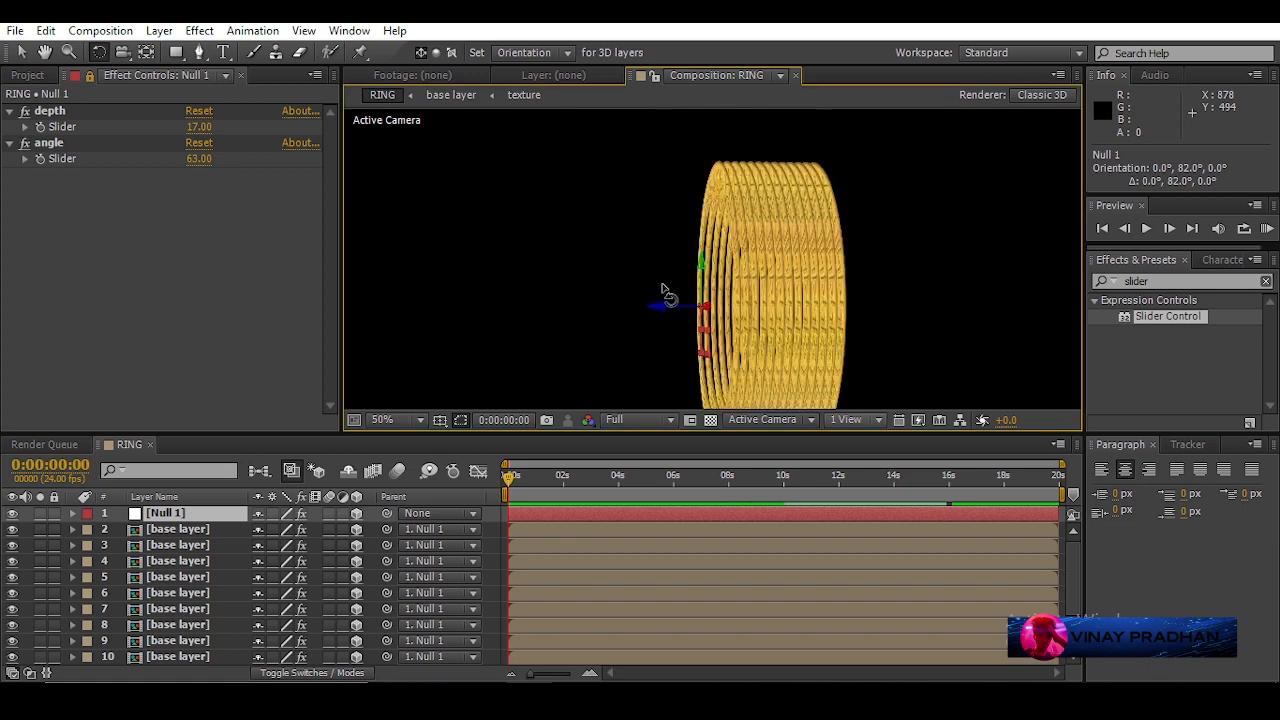
- Reduce the null's depth slider to 4 to close the gaps between the stacked ring layers
left_click_drag(190, 128, 198, 164)
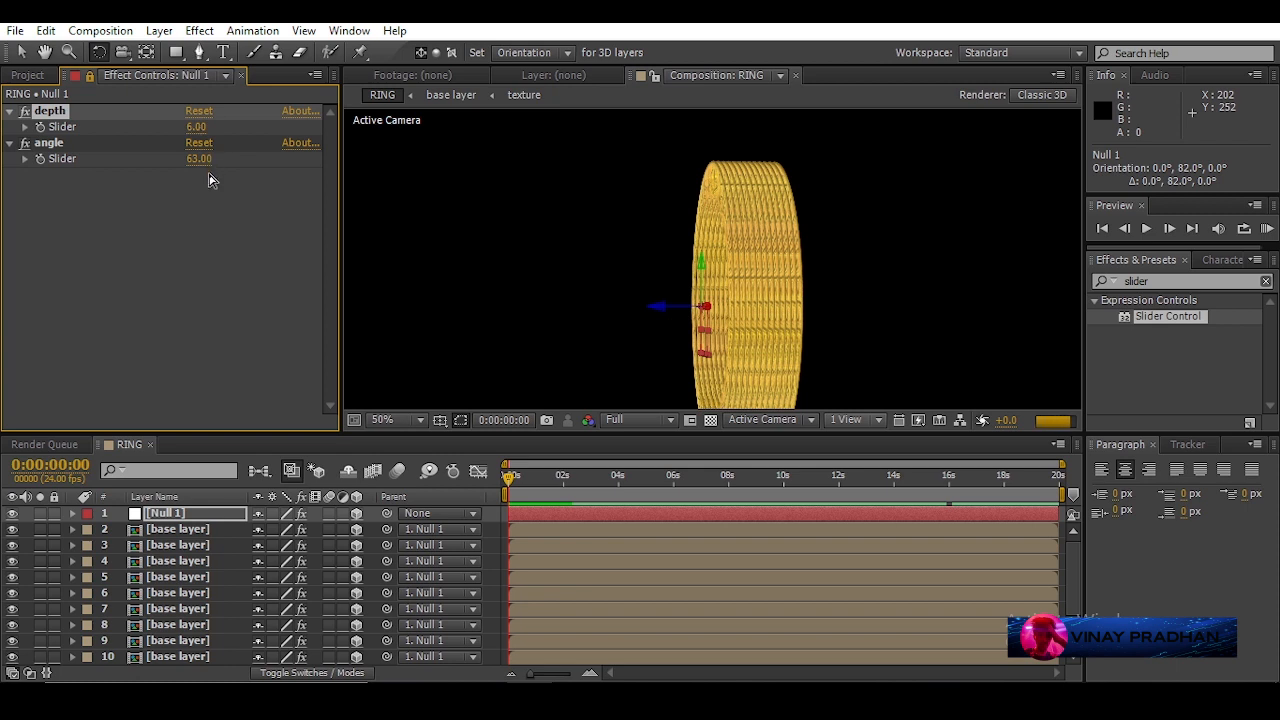
left_click(192, 127)
type("4")
key("Return")
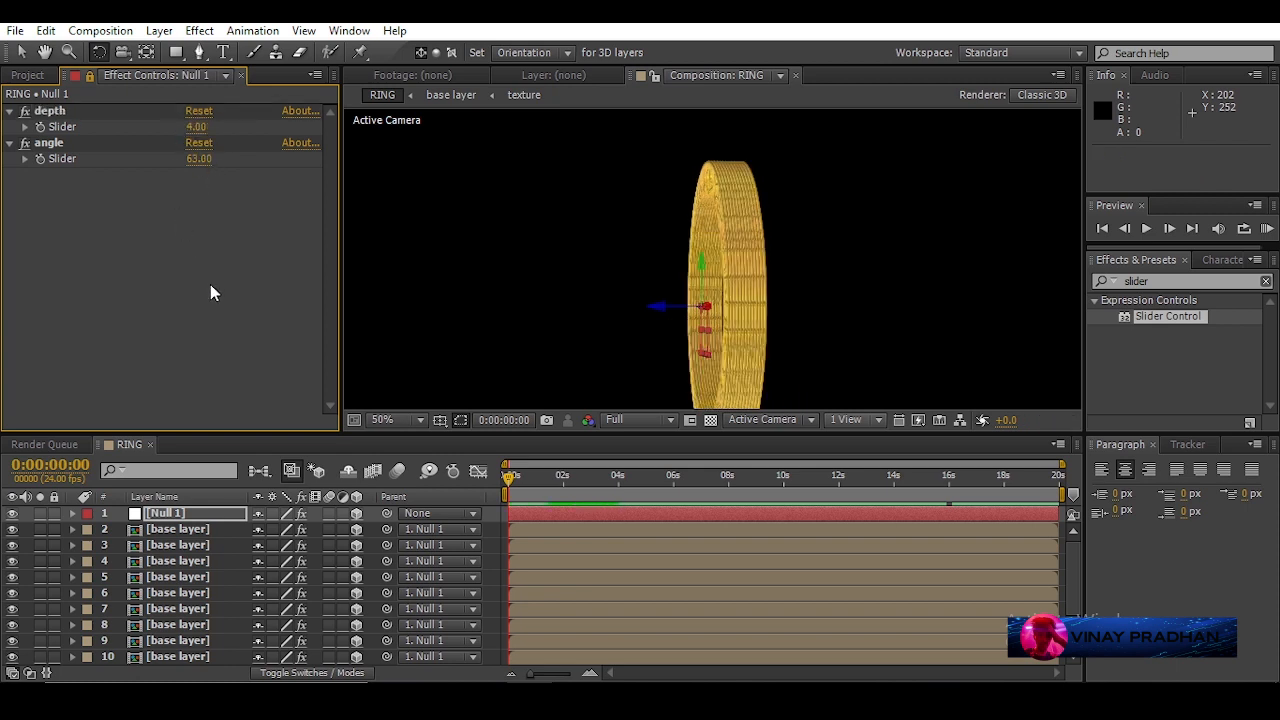
- Lock all thirteen base layers, leaving only the null unlocked
left_click_drag(748, 318, 740, 286)
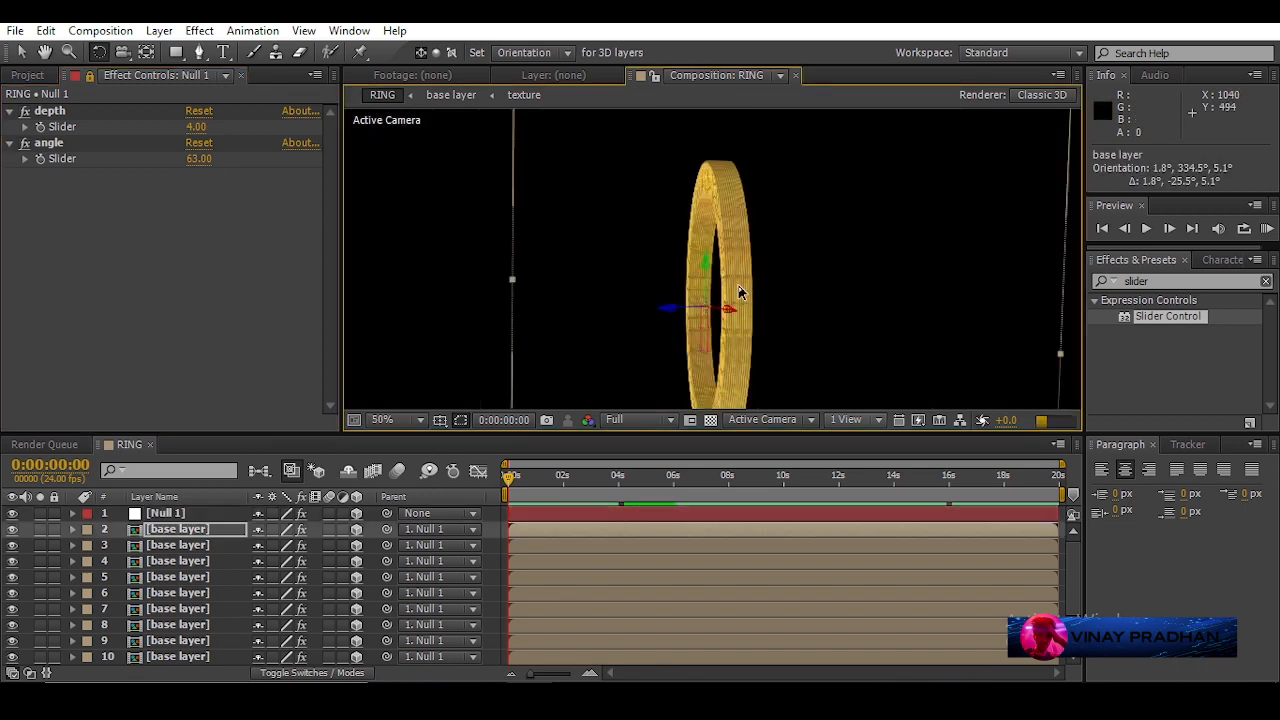
scroll(184, 656, "down", 3)
left_click(184, 656, "shift")
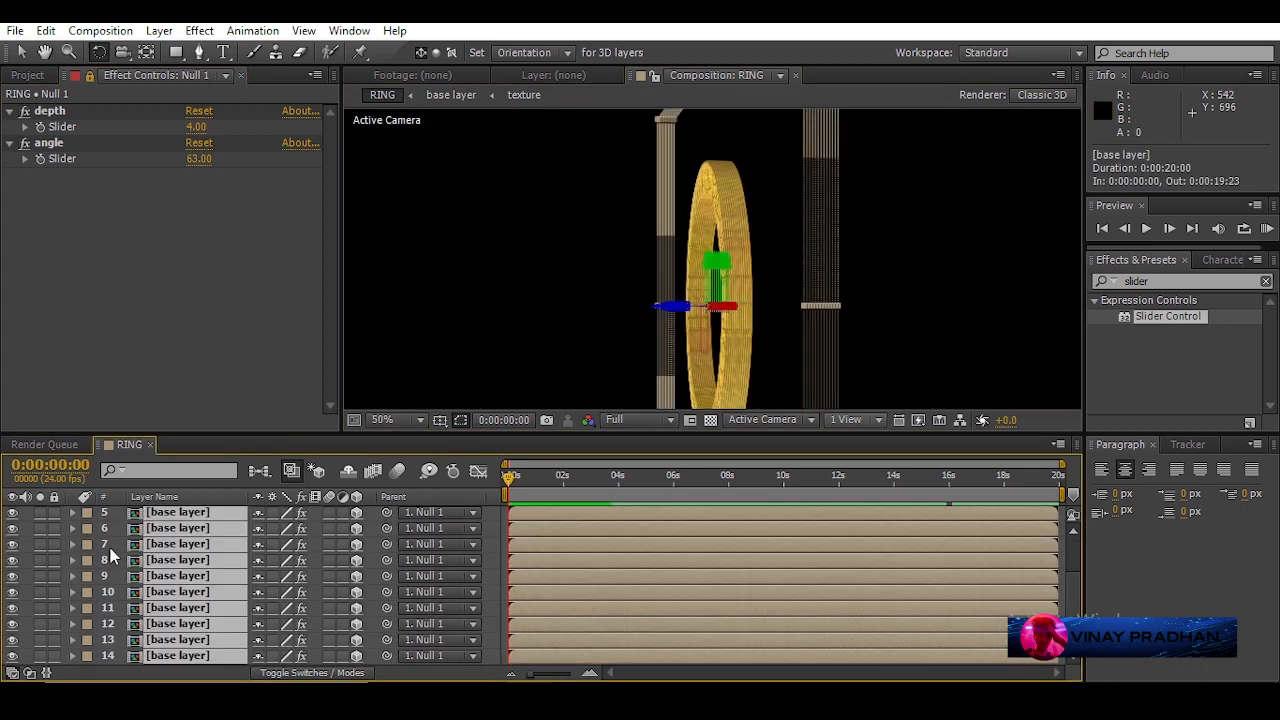
scroll(72, 534, "up", 3)
left_click_drag(54, 529, 54, 656)
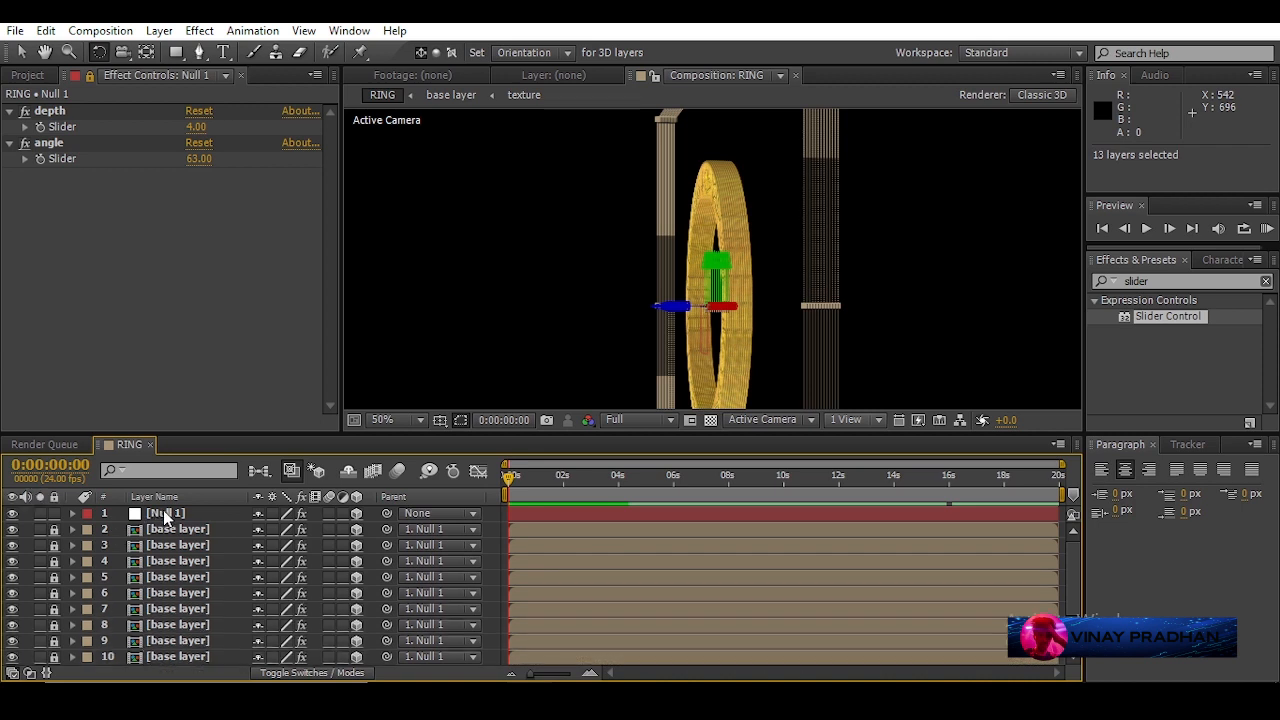
- Rotate Null 1 to a Y orientation of about 48° to examine the ring at an angle
left_click(163, 512)
mouse_move(700, 268)
left_mouse_down()
mouse_move(690, 274)
mouse_move(718, 276)
left_mouse_up()
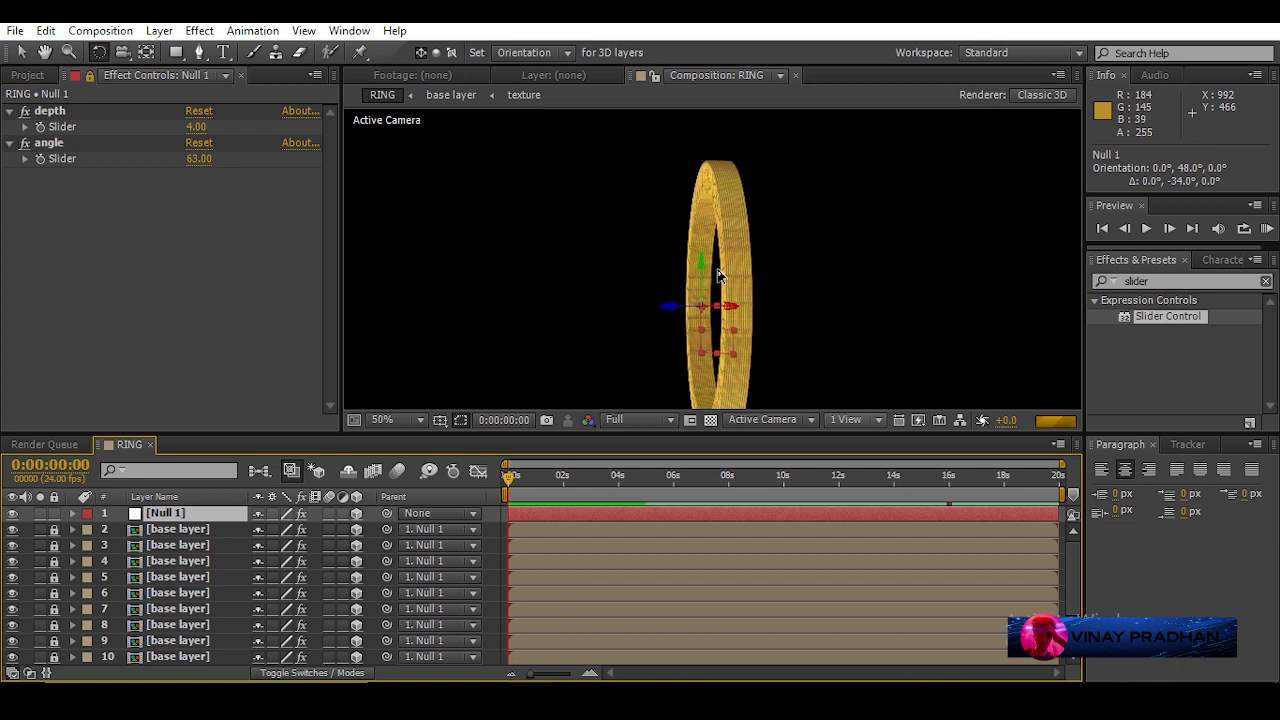
key("period")
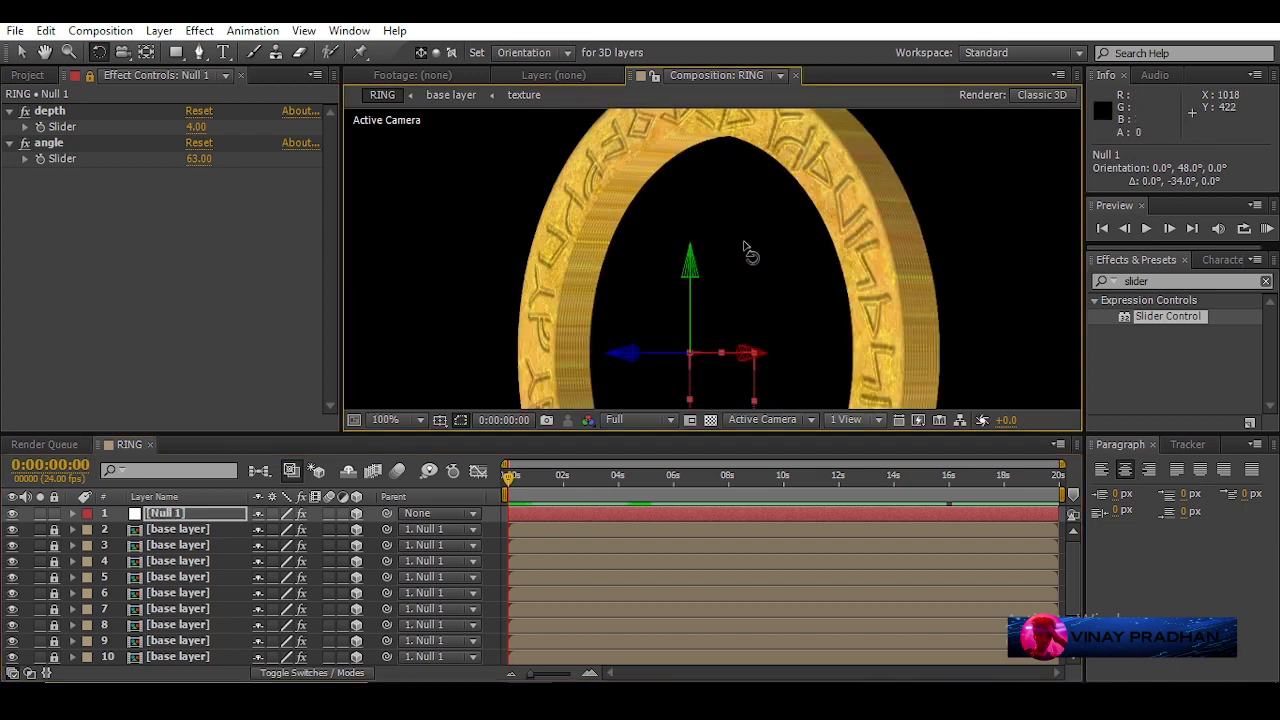
scroll(752, 248, "down", 2)
scroll(760, 247, "up", 1)
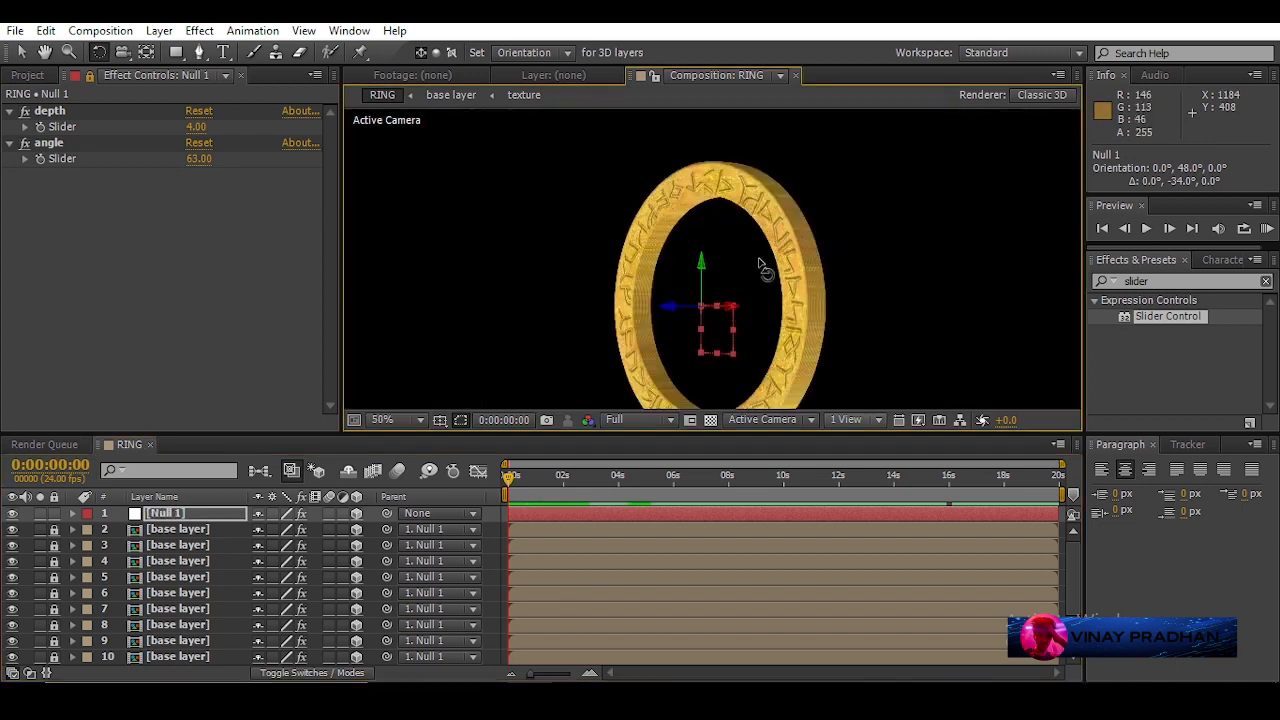
- Set Null 1's Y Orientation to 0° and collapse its rotation properties
left_click(217, 512)
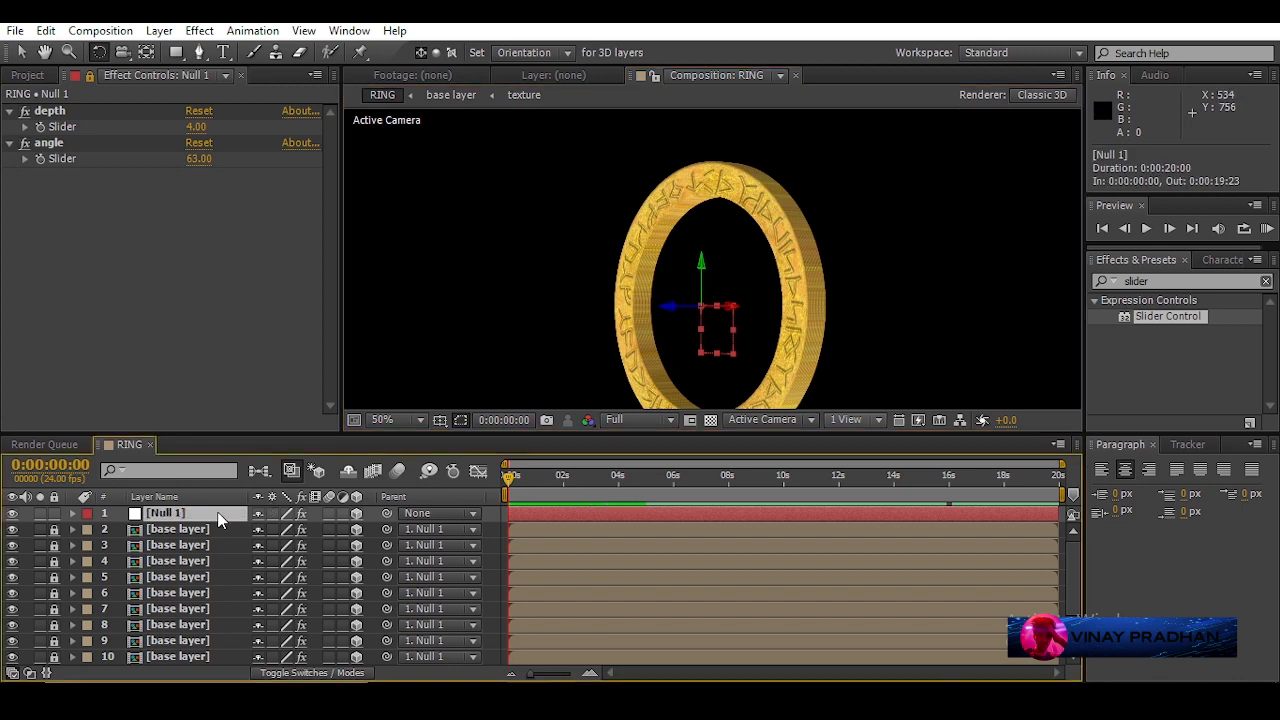
key("r")
left_click(285, 529)
type("0")
key("Return")
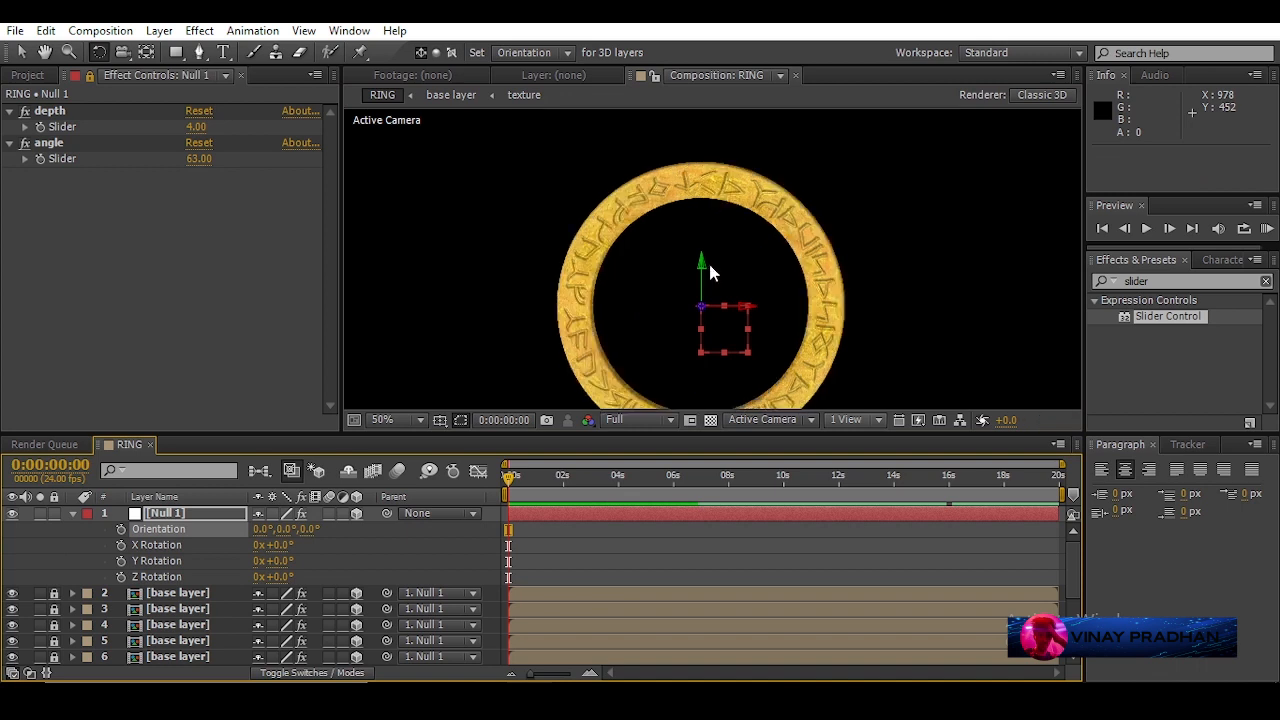
left_click(74, 513)
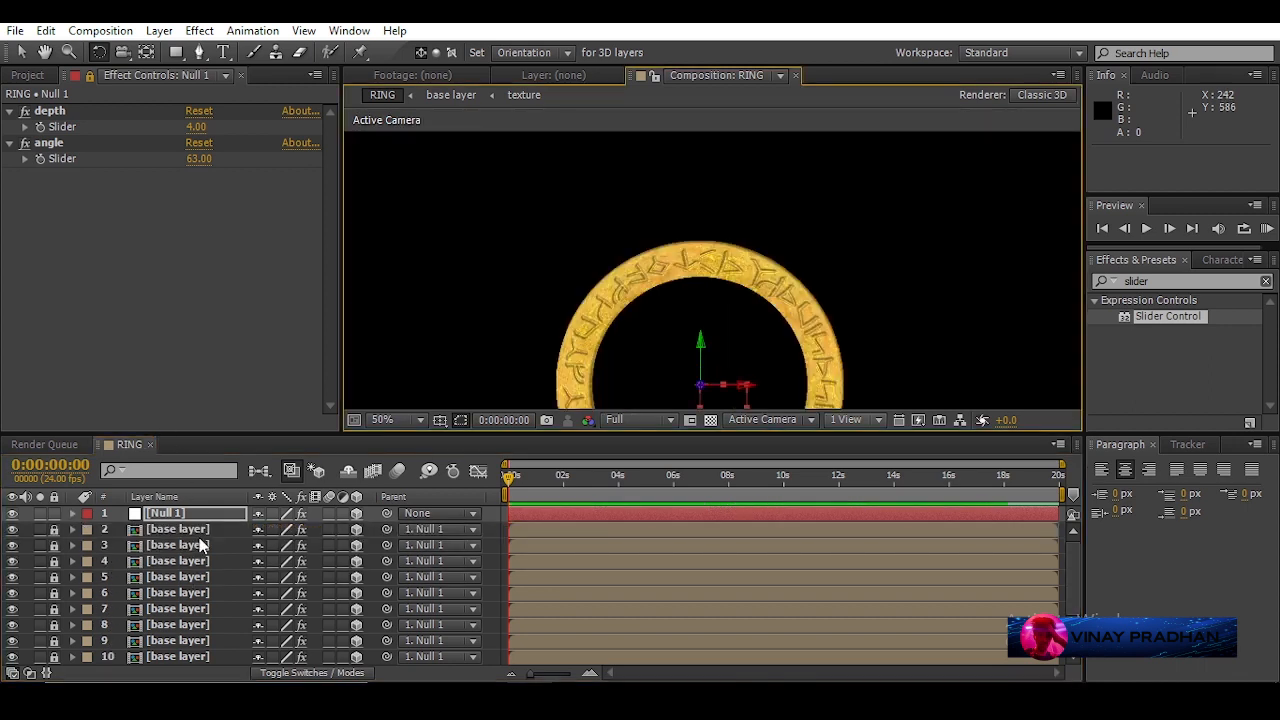
- Unlock the first base layer under the null and open its composition
left_click(204, 533)
left_click(55, 529)
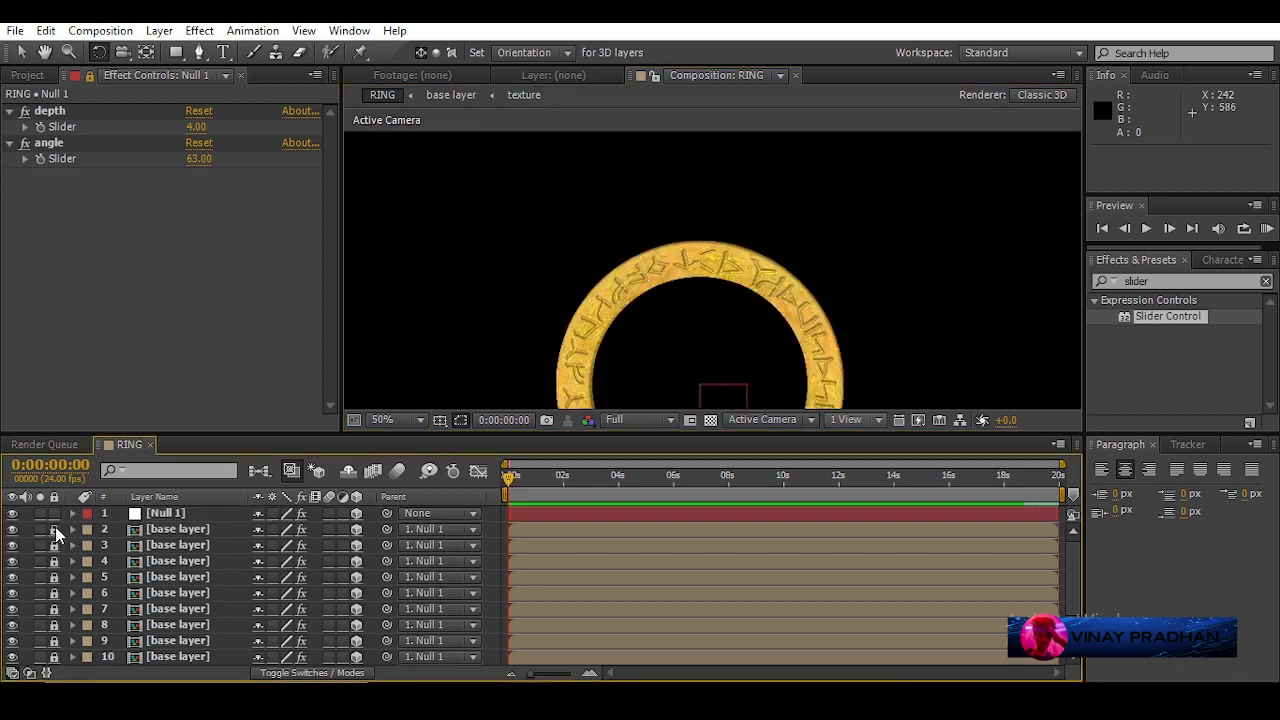
double_click(152, 531)
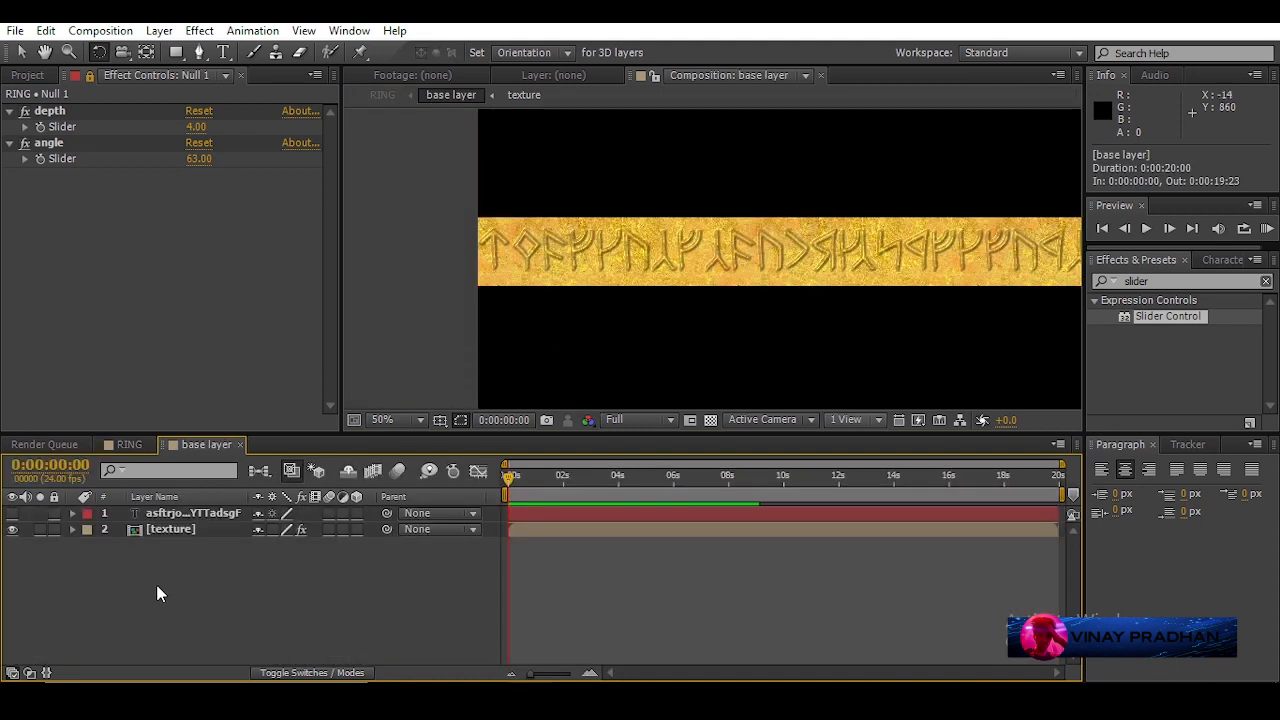
- Pre-compose the rune text layer in the base layer composition under the name "text", moving all attributes into it
left_click(213, 517)
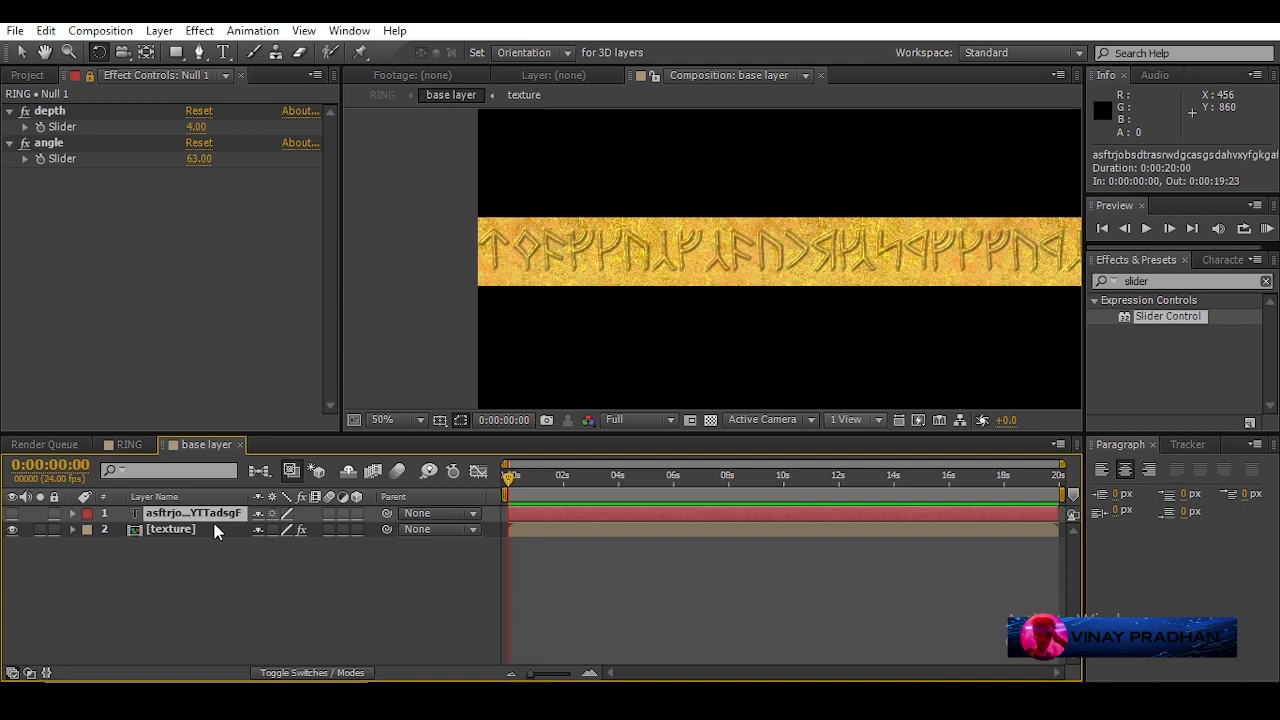
double_click(213, 529)
right_click(205, 517)
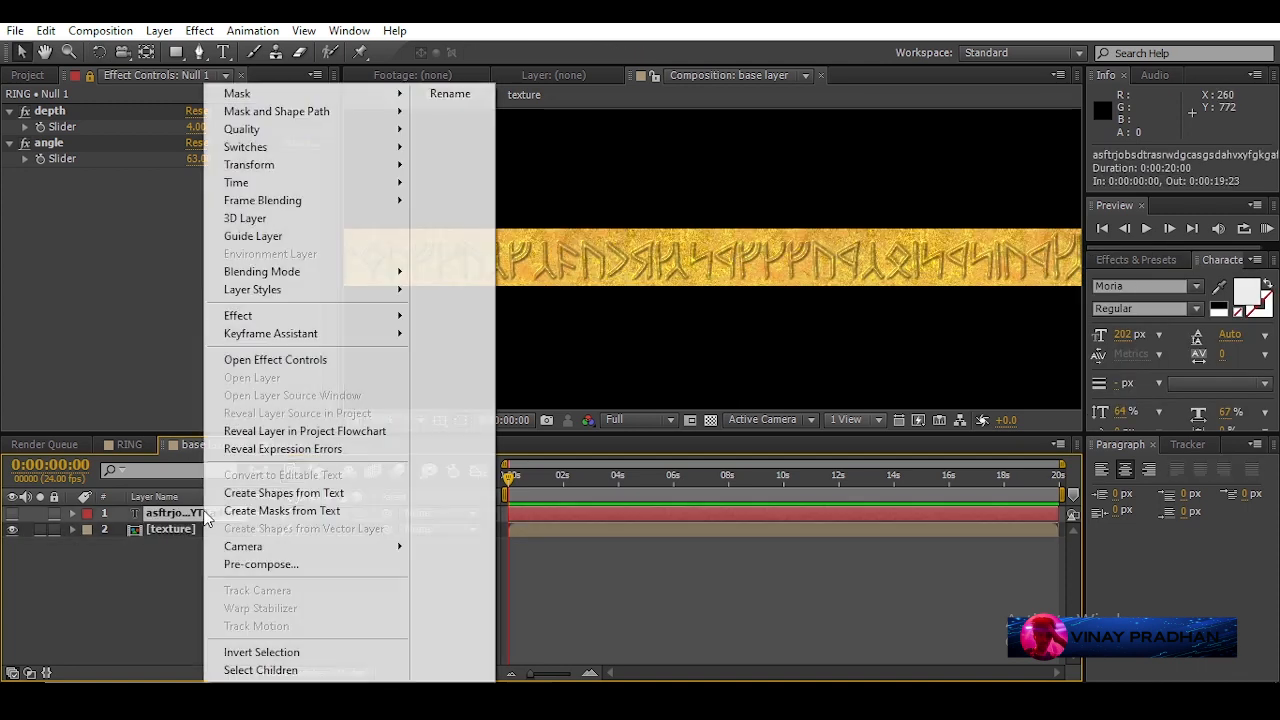
left_click(280, 566)
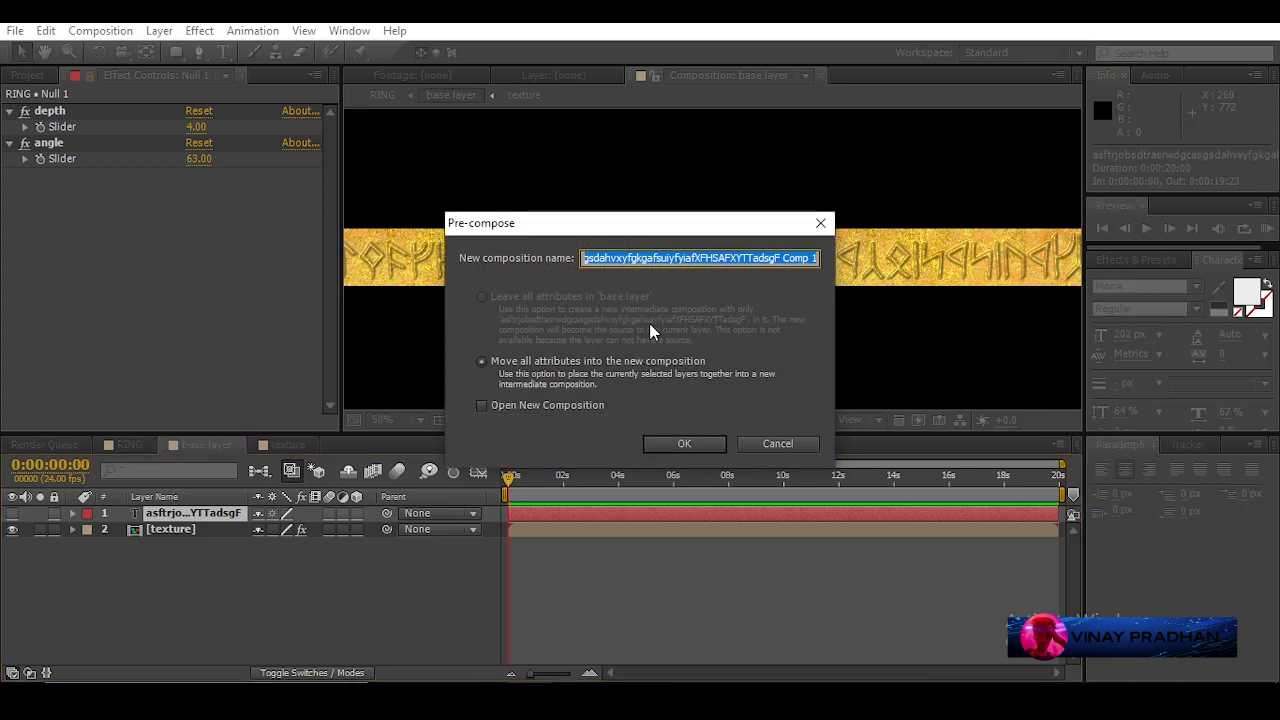
type("text")
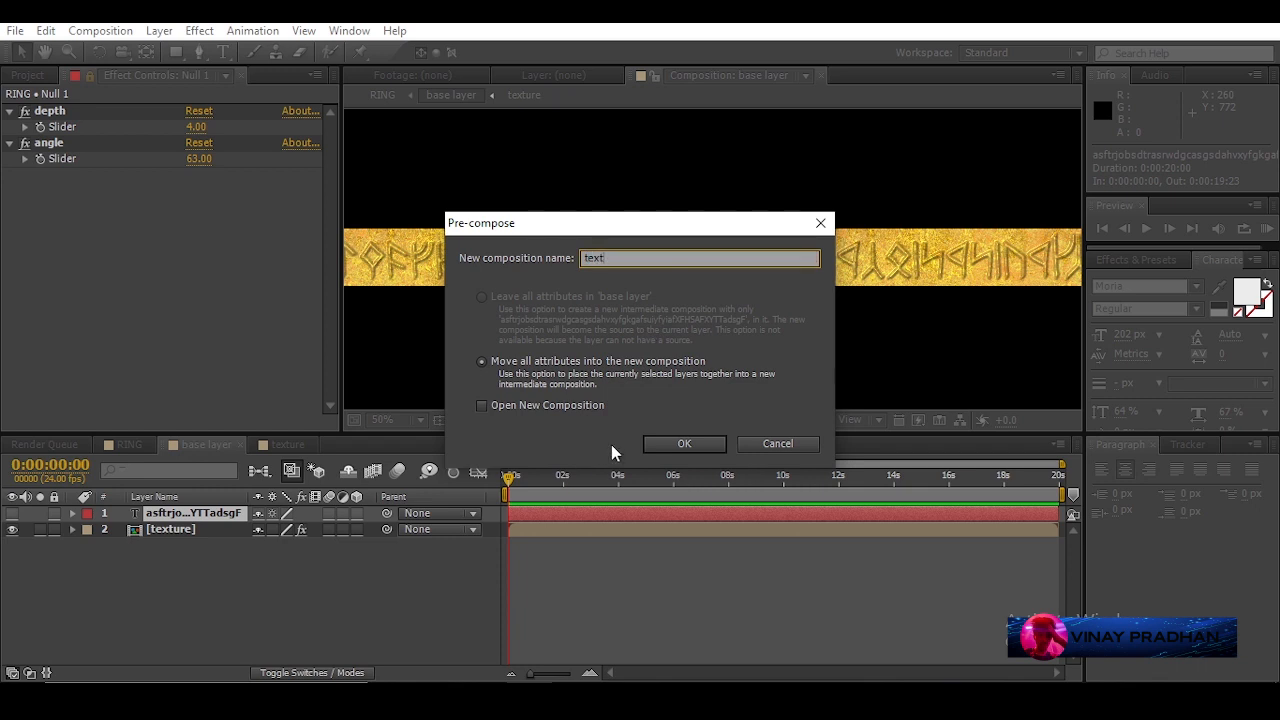
left_click(667, 437)
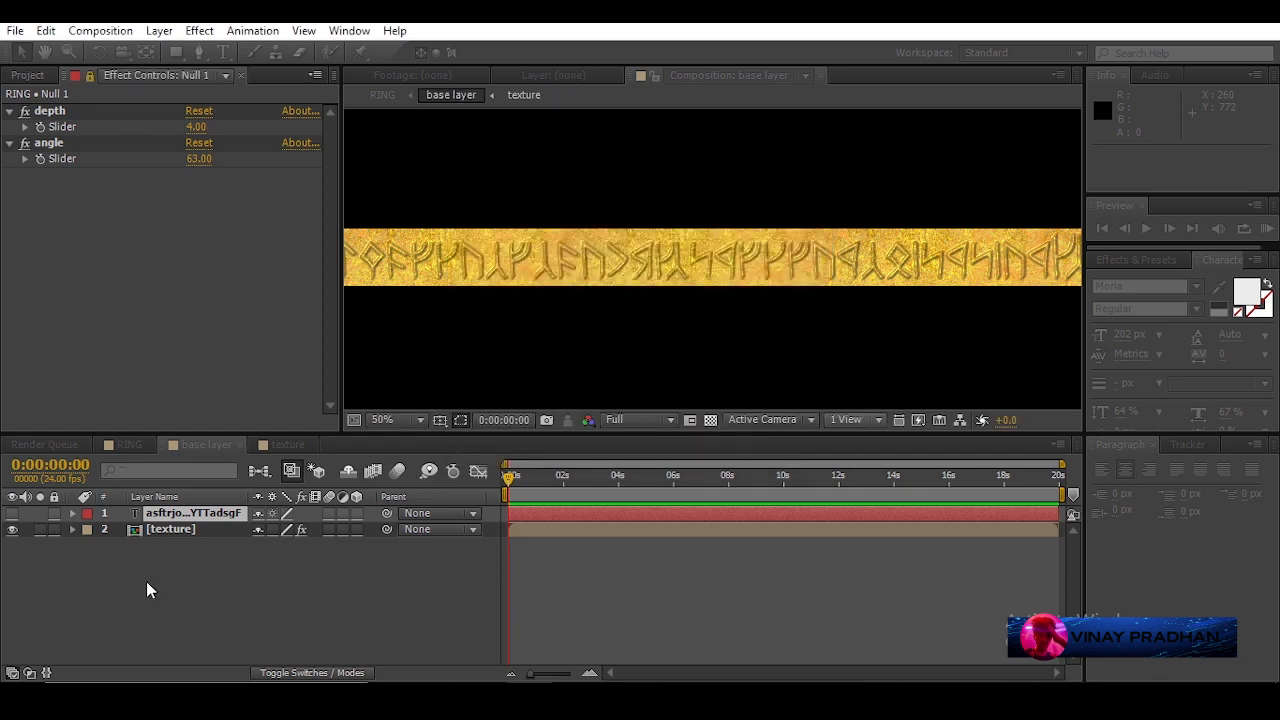
- Duplicate the unlocked base layer in the RING composition and lock the lower copy
left_click(132, 440)
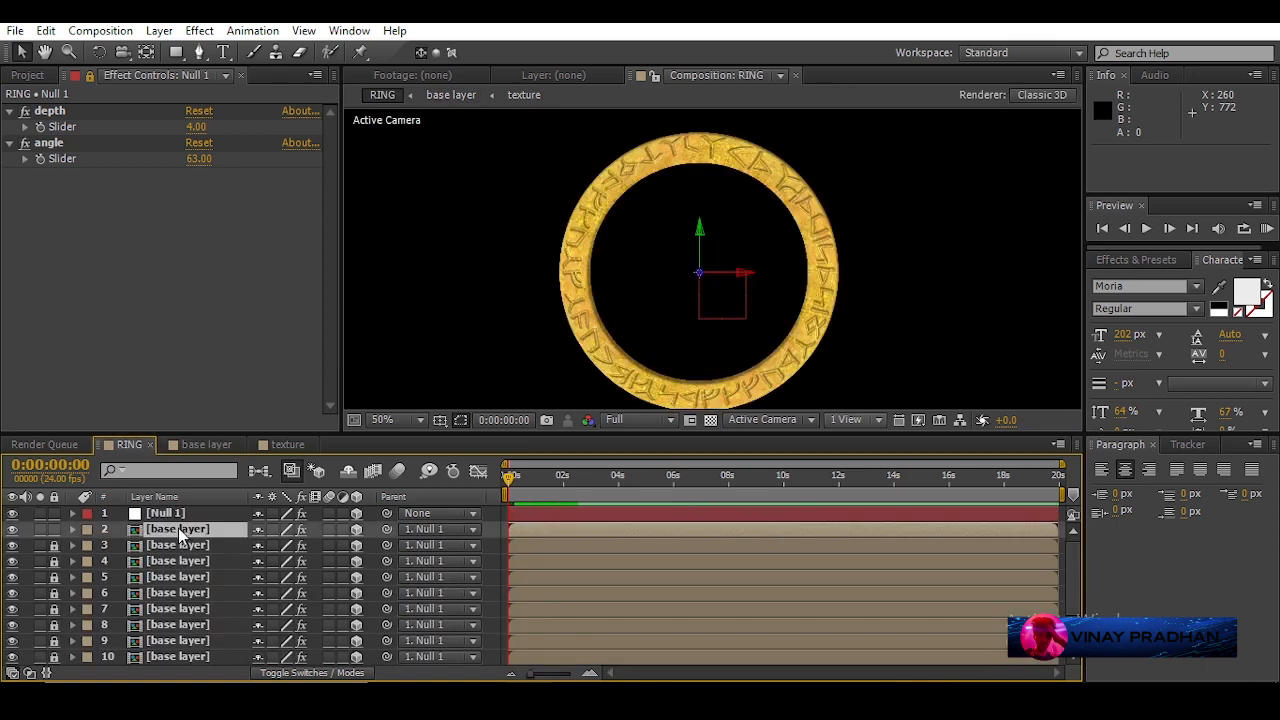
key("ctrl+d")
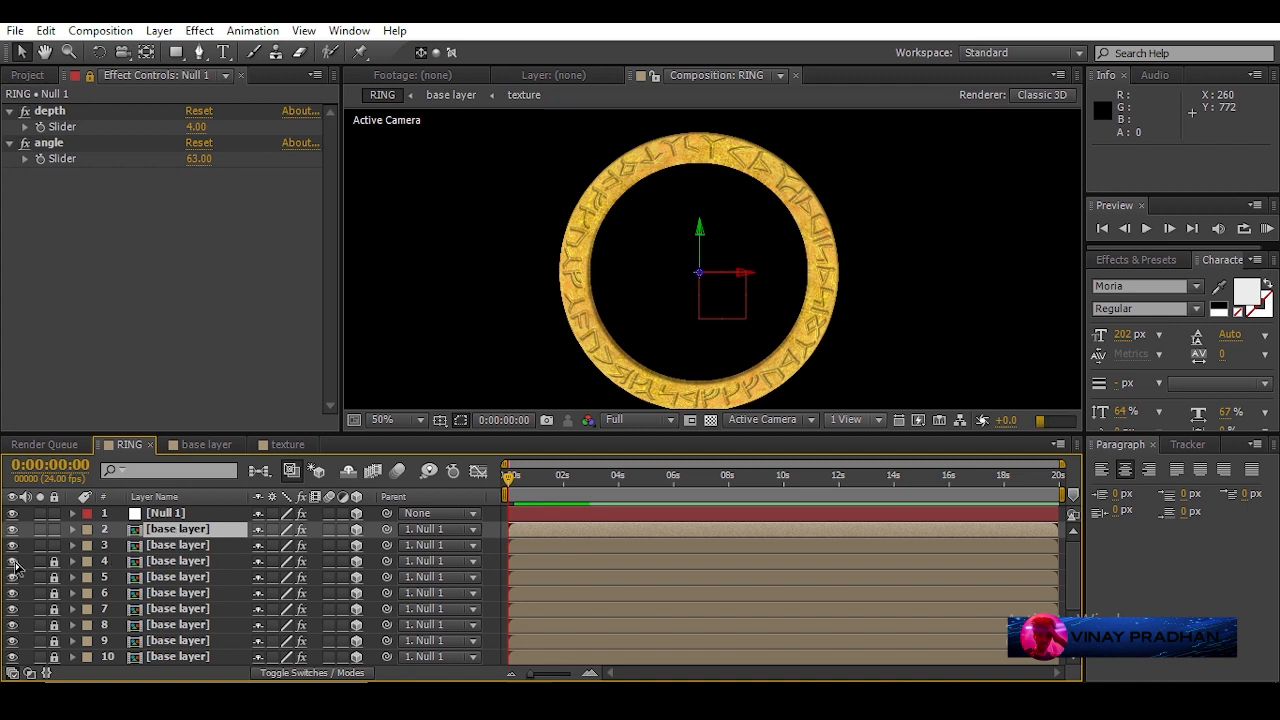
left_click(54, 545)
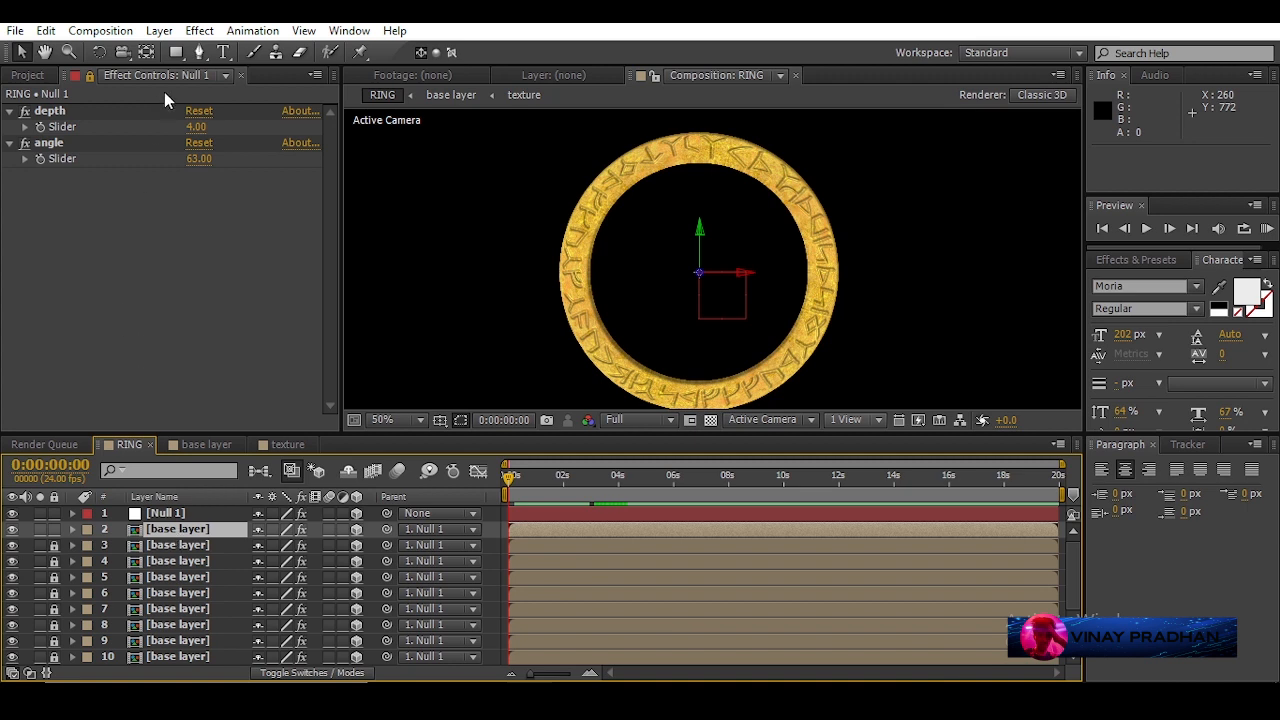
- Replace the source of the unlocked base layer under the null with the text composition
left_click(89, 75)
left_click(29, 77)
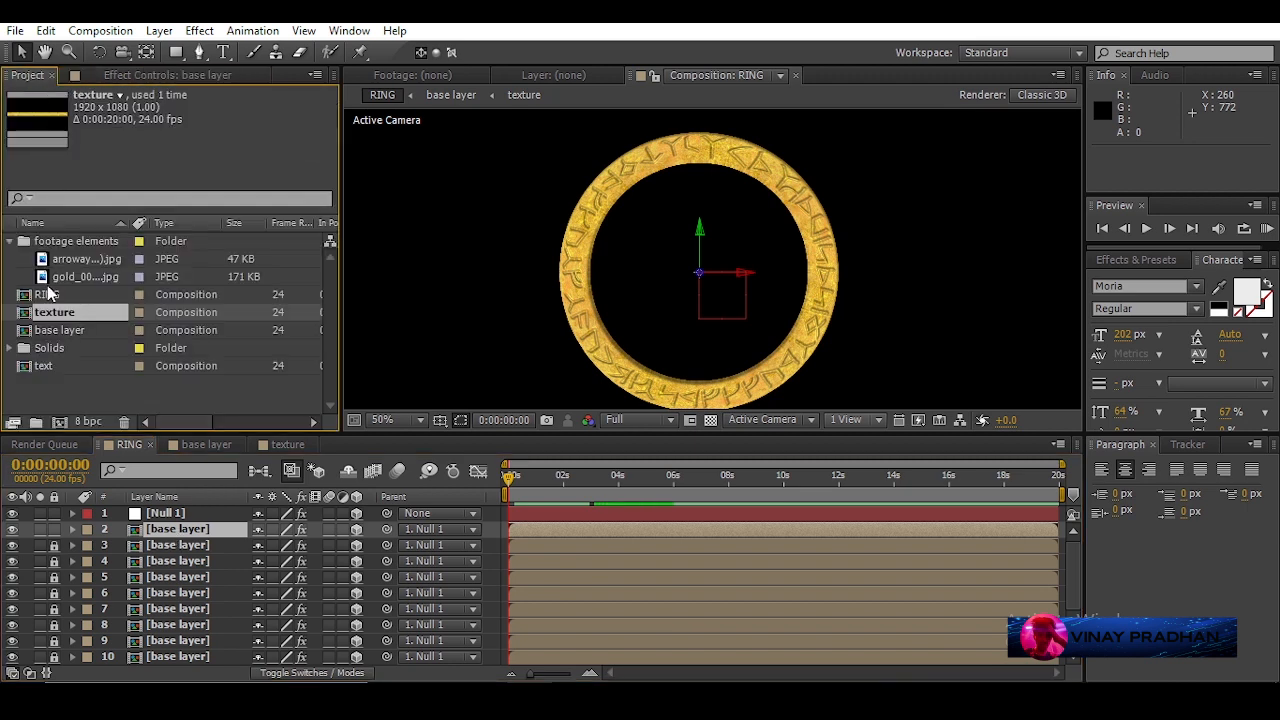
left_click(44, 348)
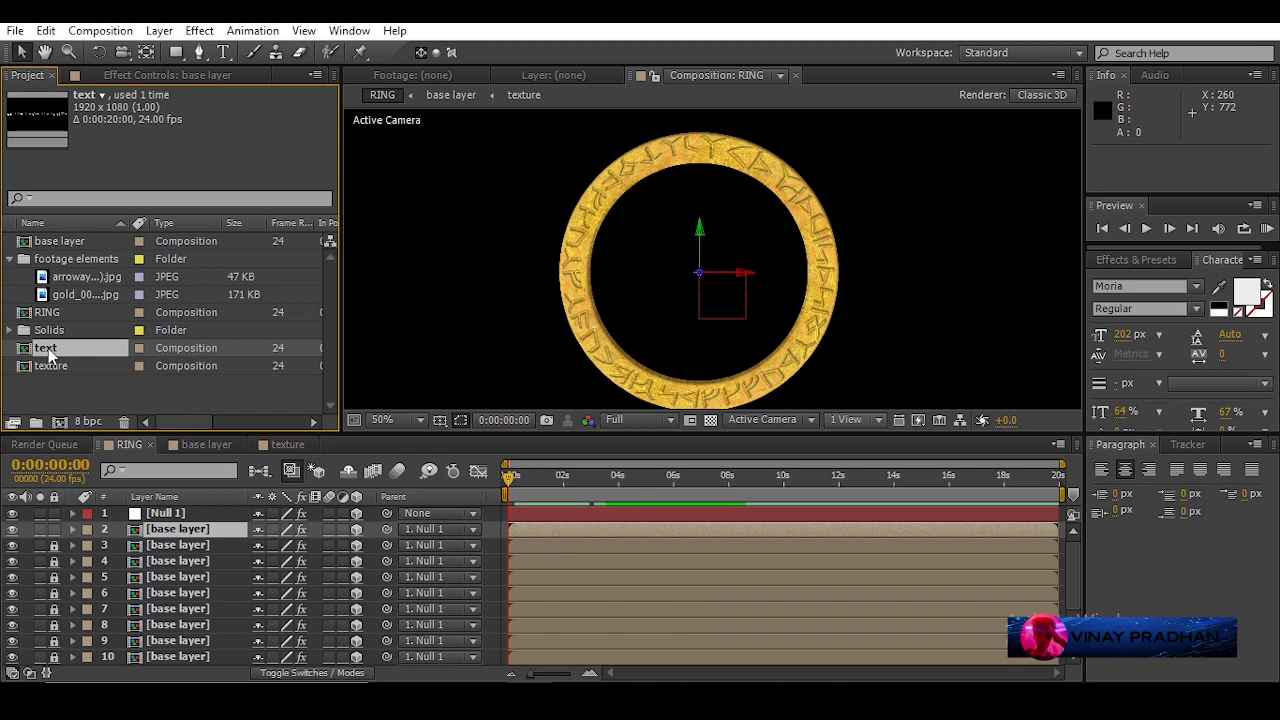
left_click_drag(48, 348, 162, 530)
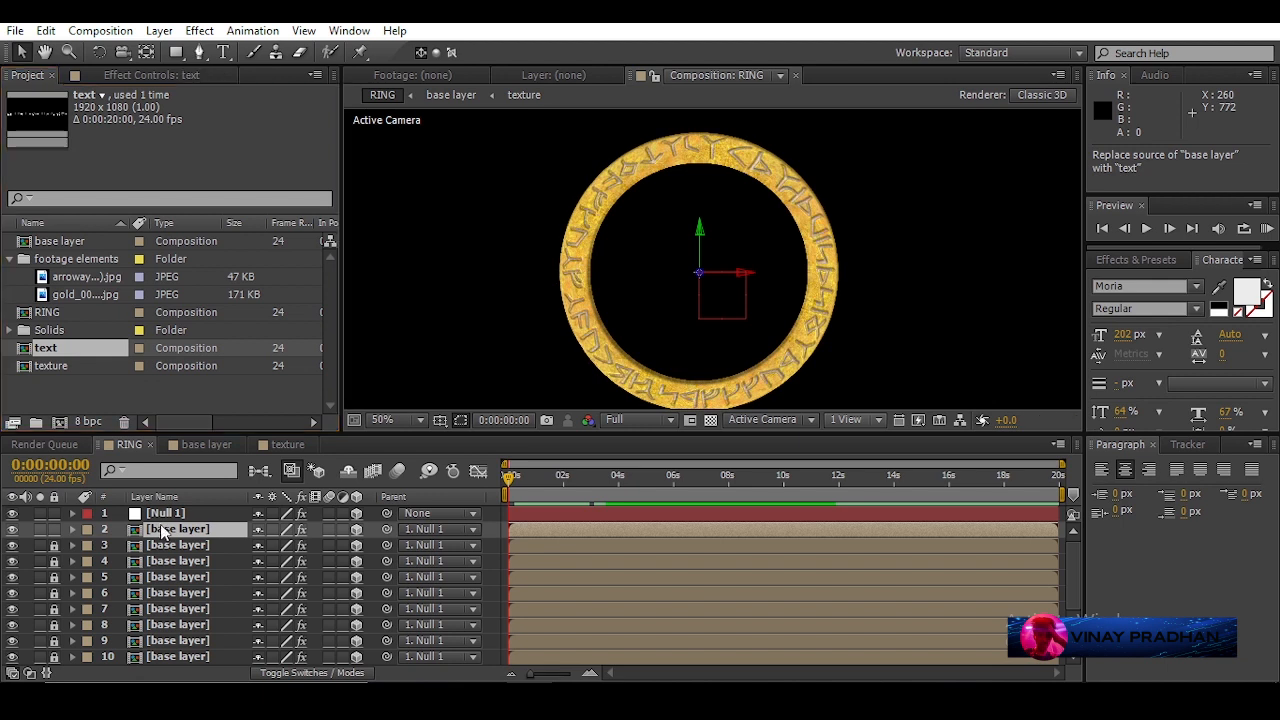
- Delete the Inner Shadow layer style from the text layer and collapse the layer's properties
scroll(674, 128, "up", 2)
scroll(674, 123, "down", 1)
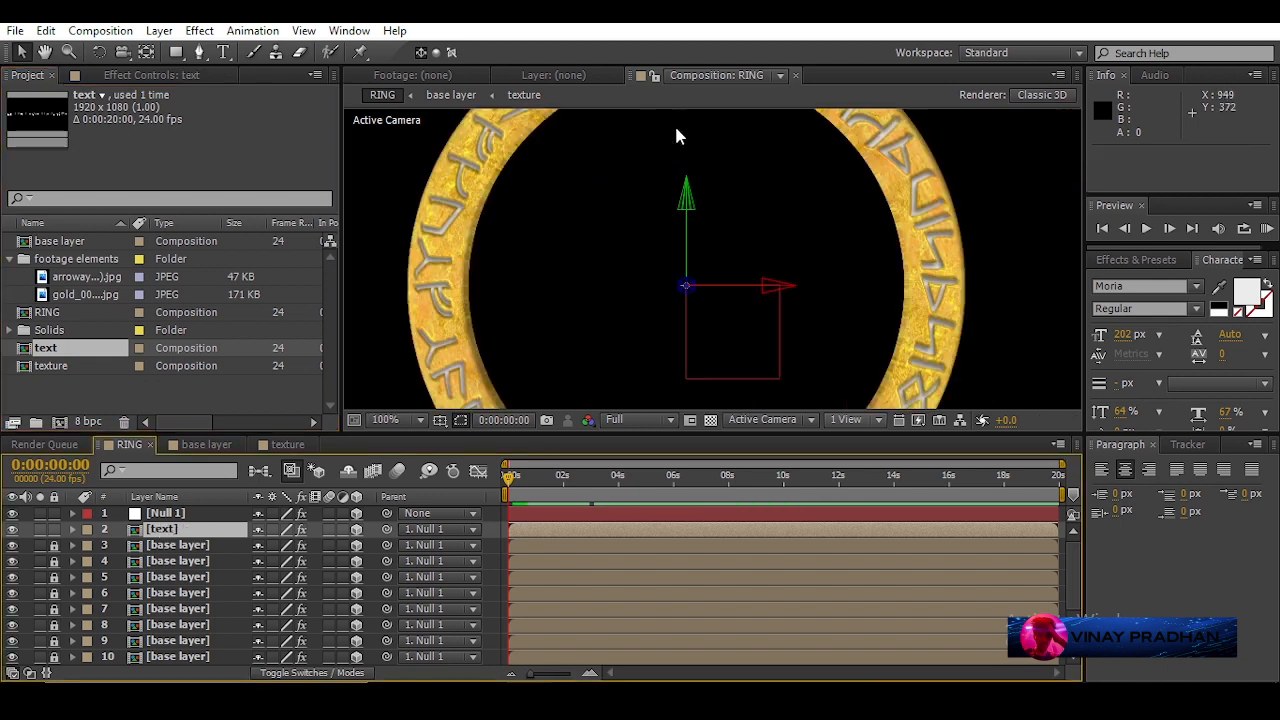
key("F2")
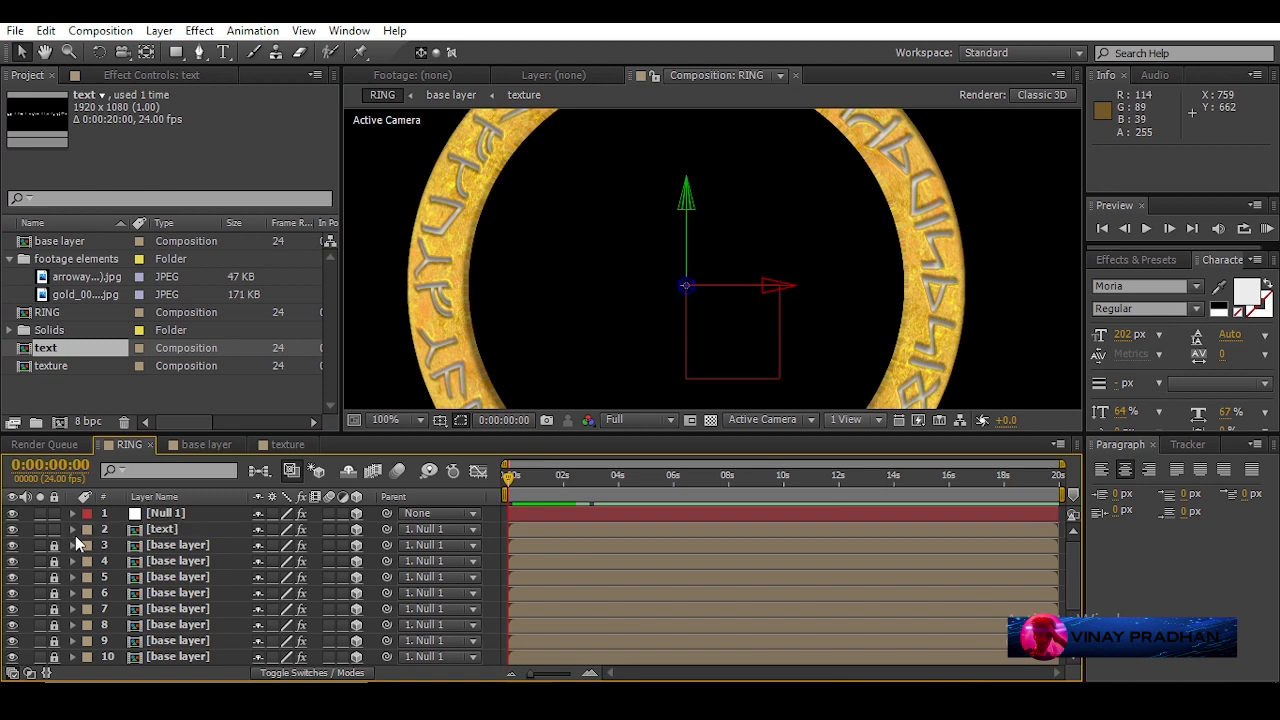
left_click(71, 529)
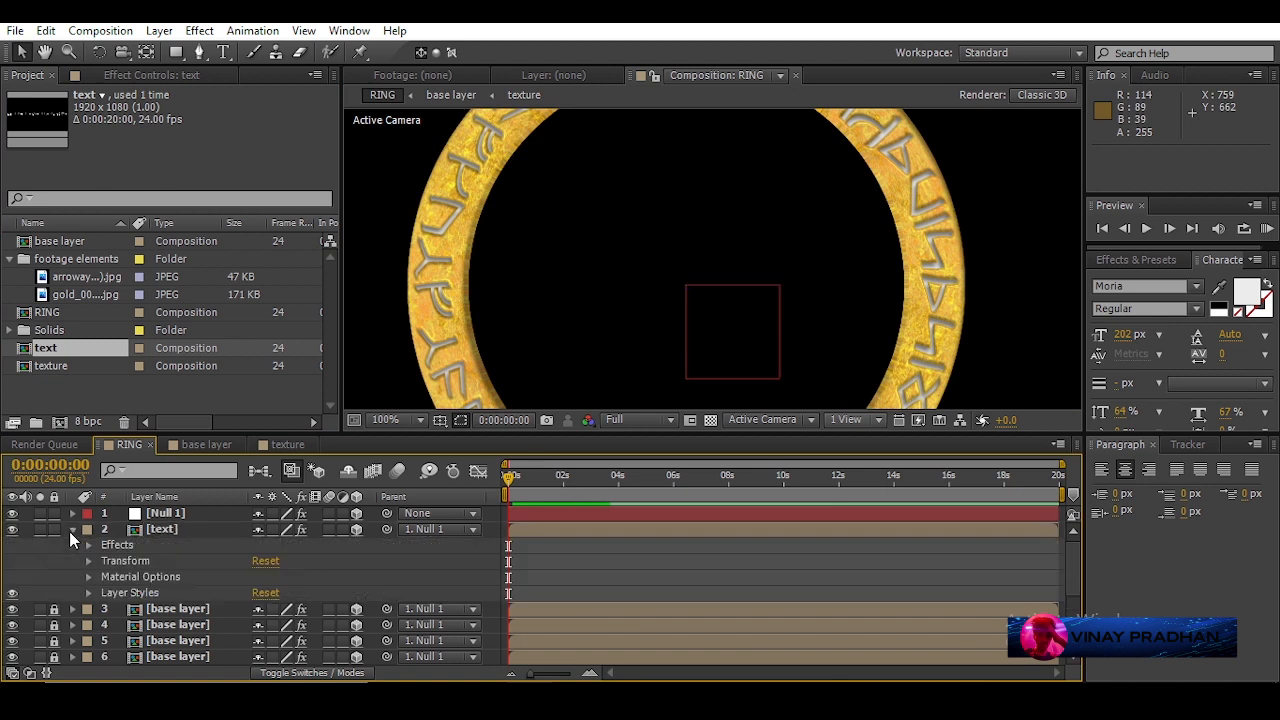
left_click(89, 592)
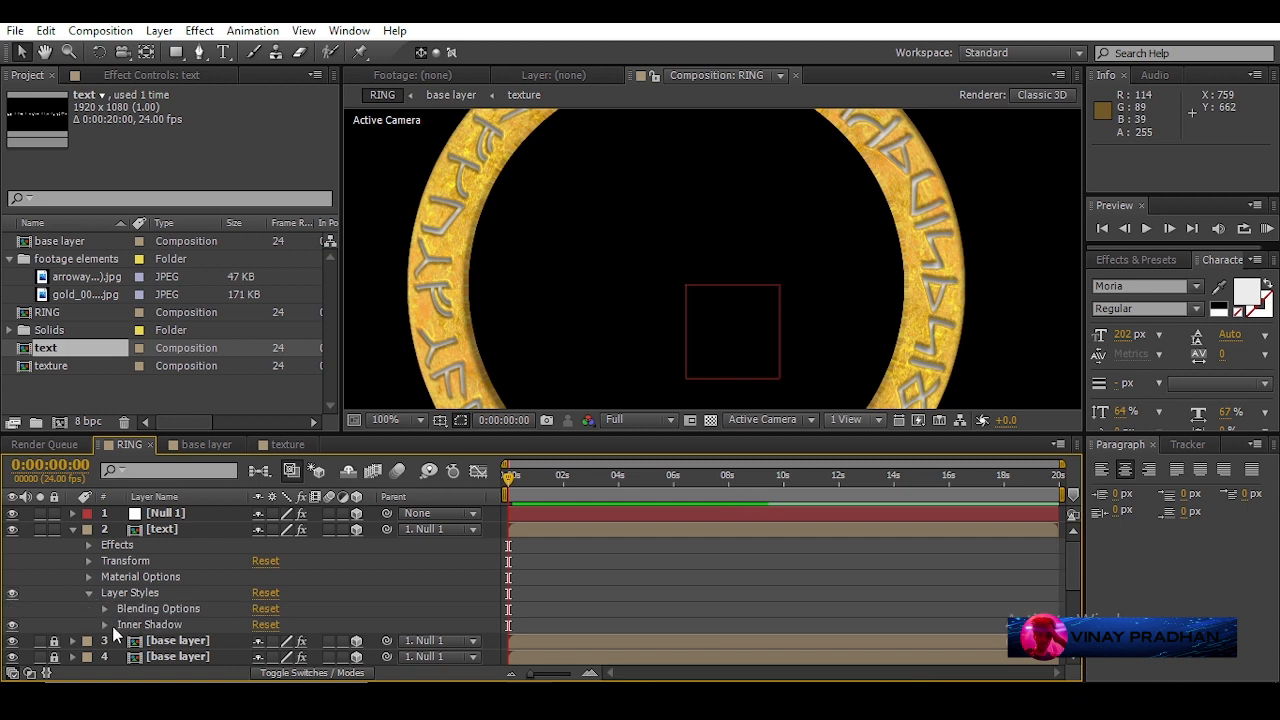
left_click(147, 625)
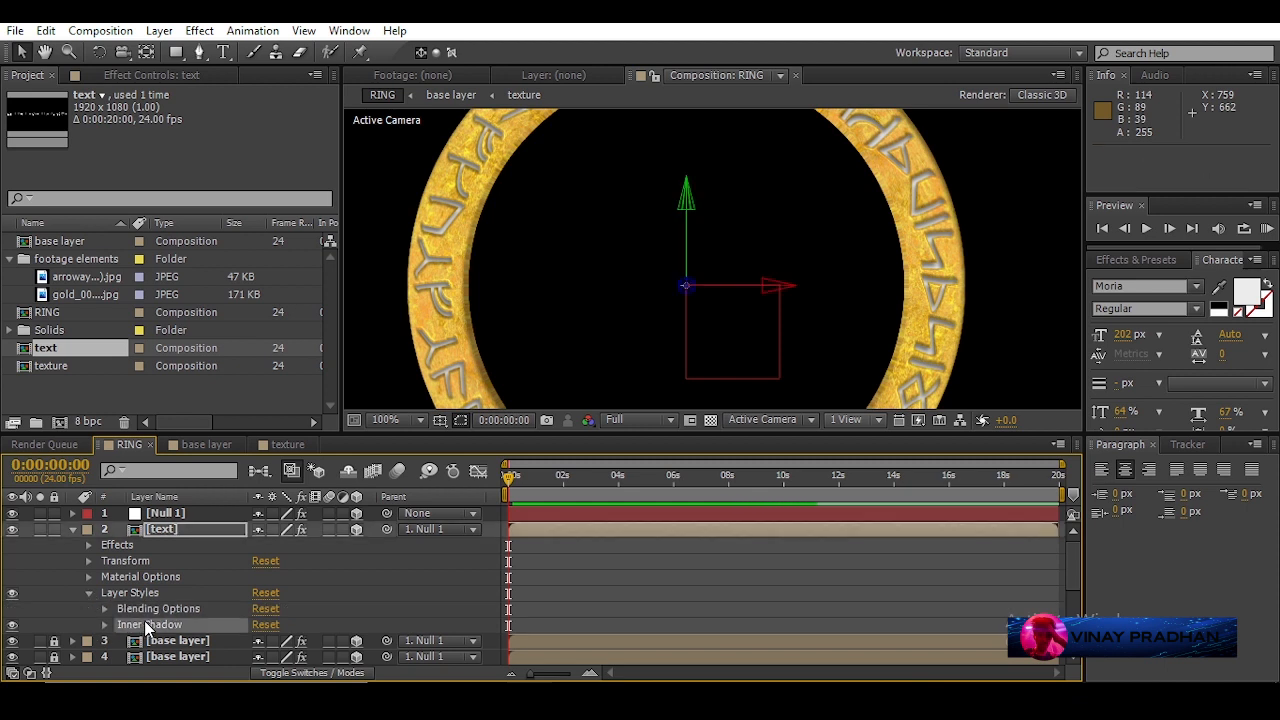
key("Delete")
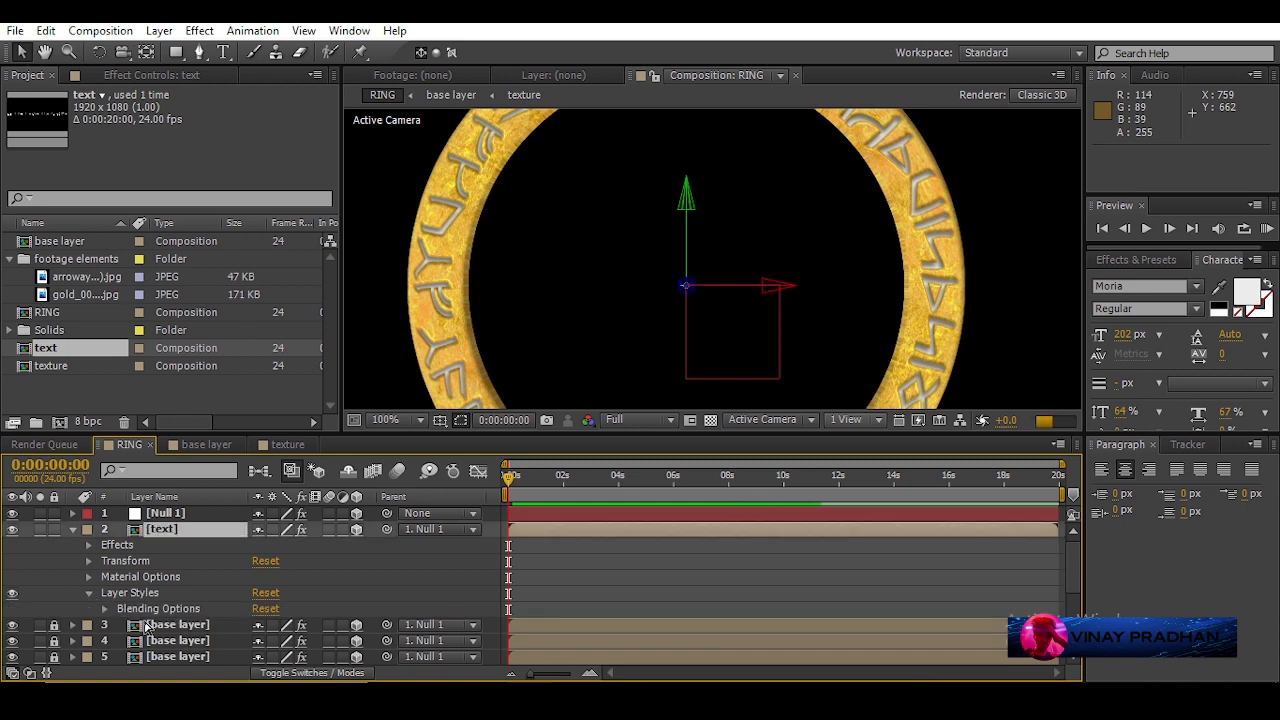
key("comma")
key("comma")
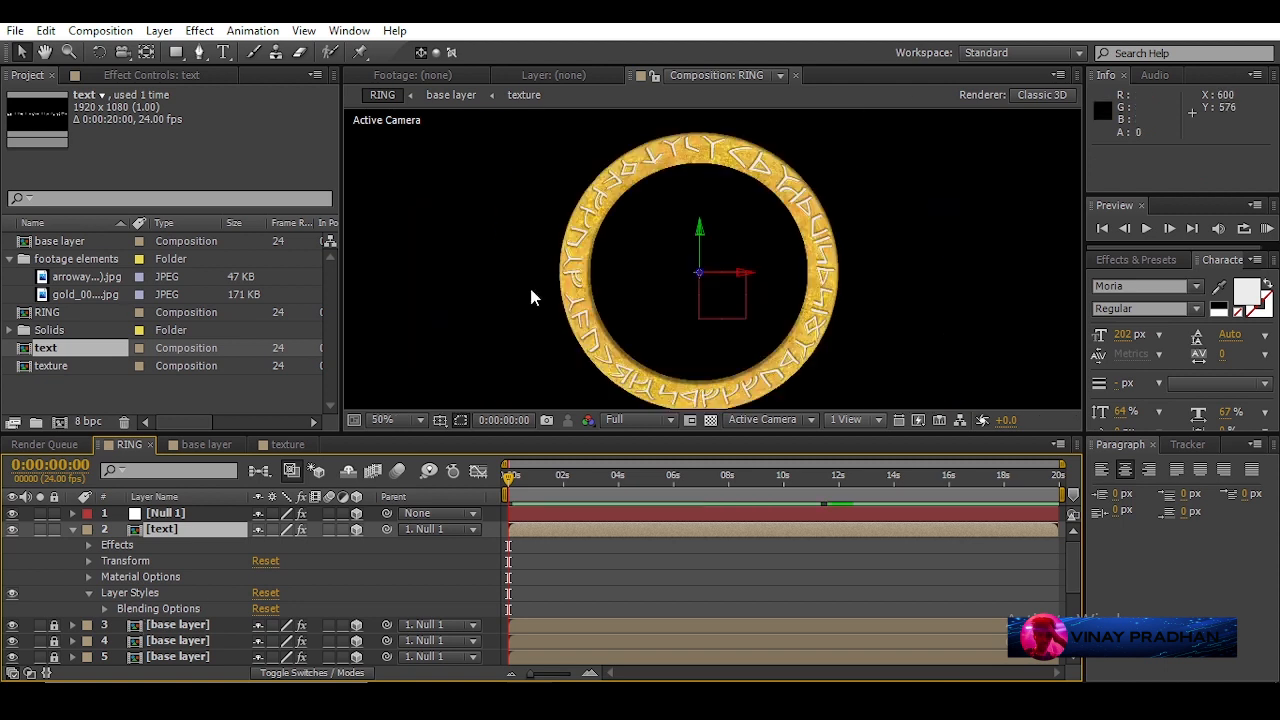
key("period")
left_click_drag(526, 237, 466, 350)
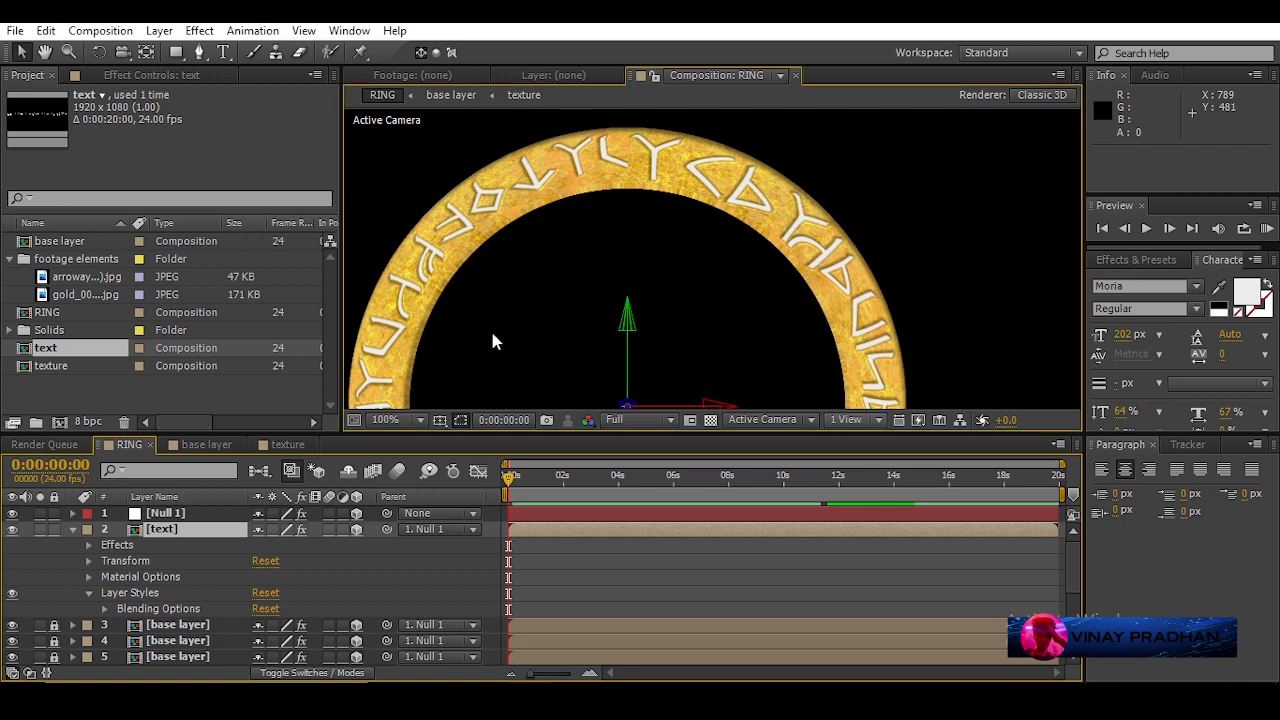
left_click(71, 529)
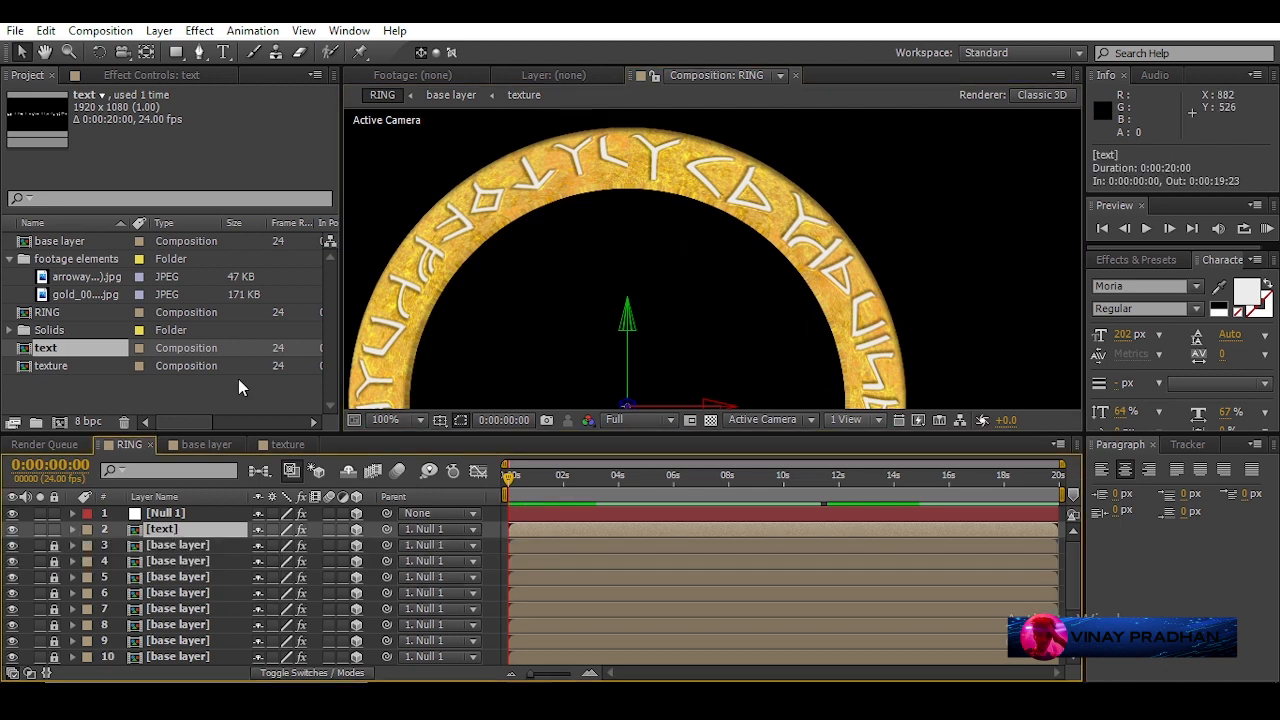
- Apply Gaussian Blur to the text layer and set its blurriness to 5.8
left_click(1140, 260)
double_click(1150, 281)
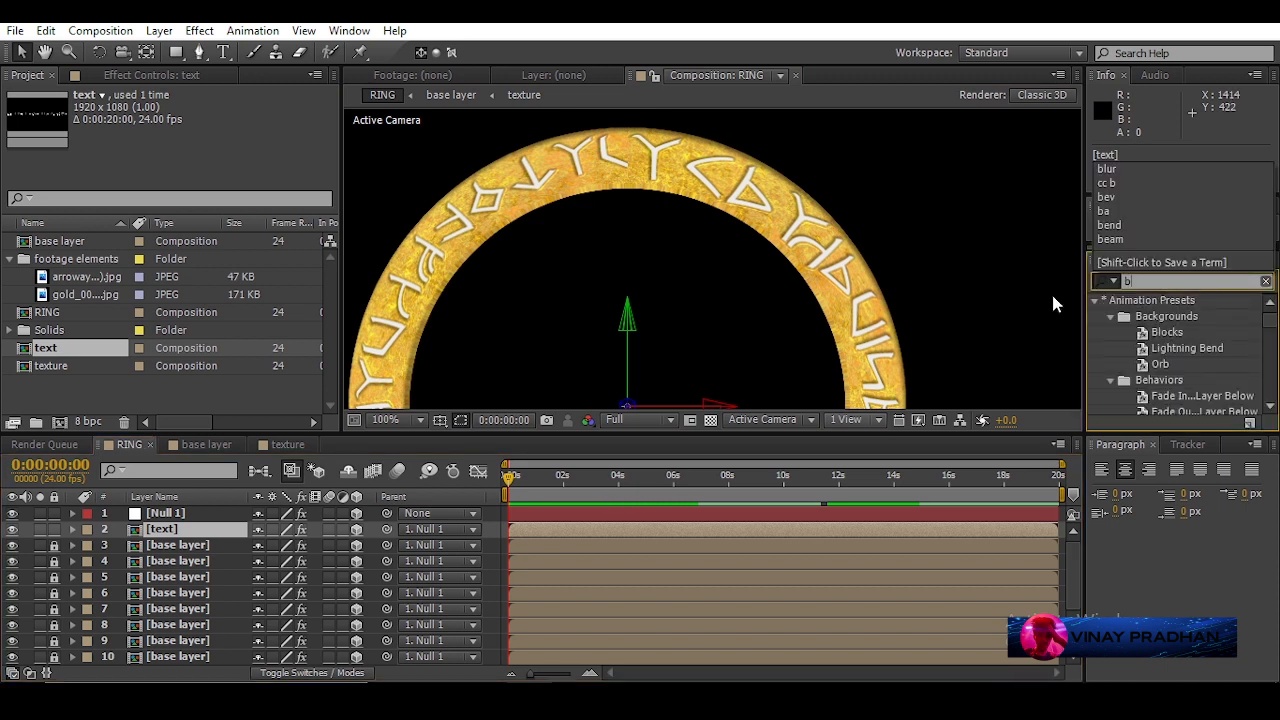
type("lur")
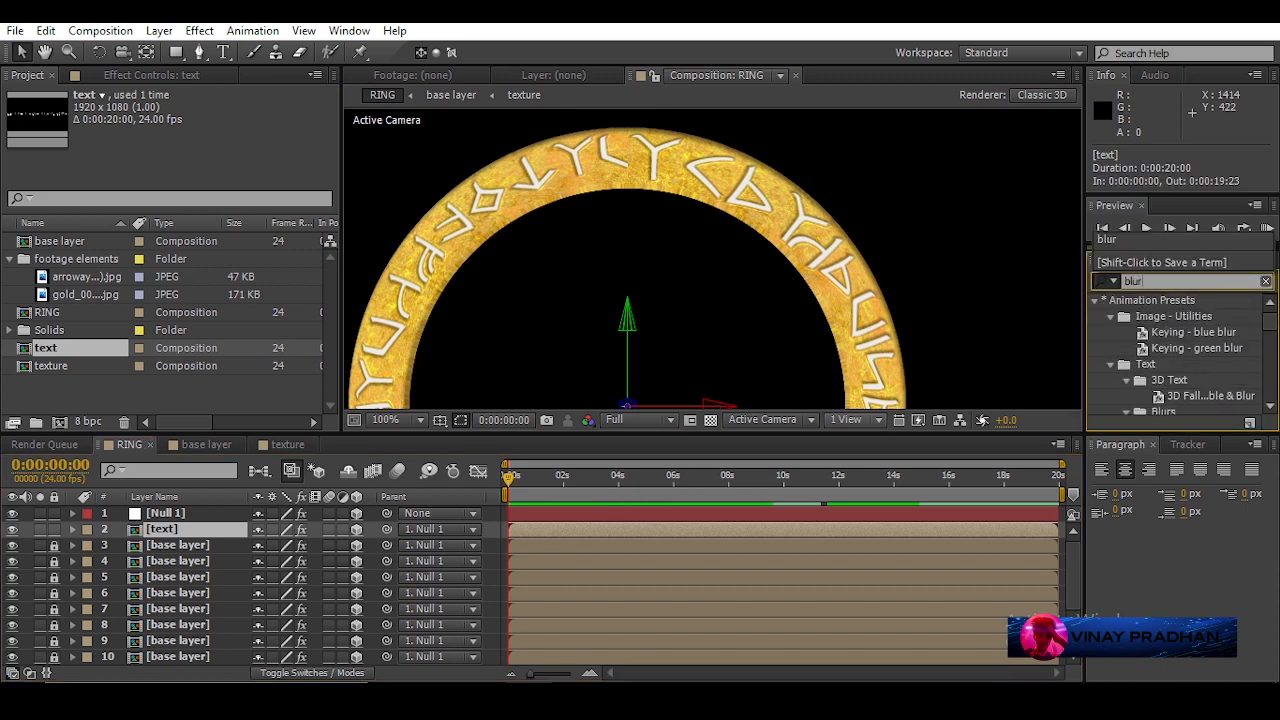
scroll(1170, 340, "down", 10)
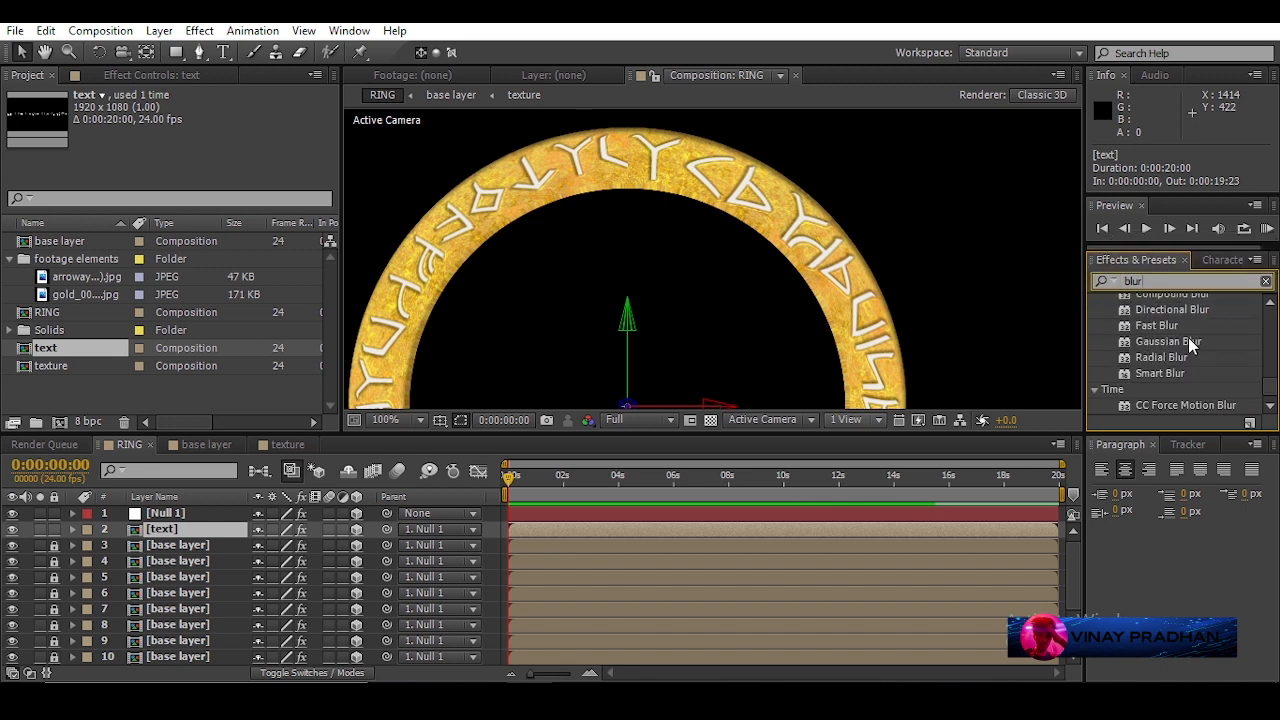
double_click(1170, 342)
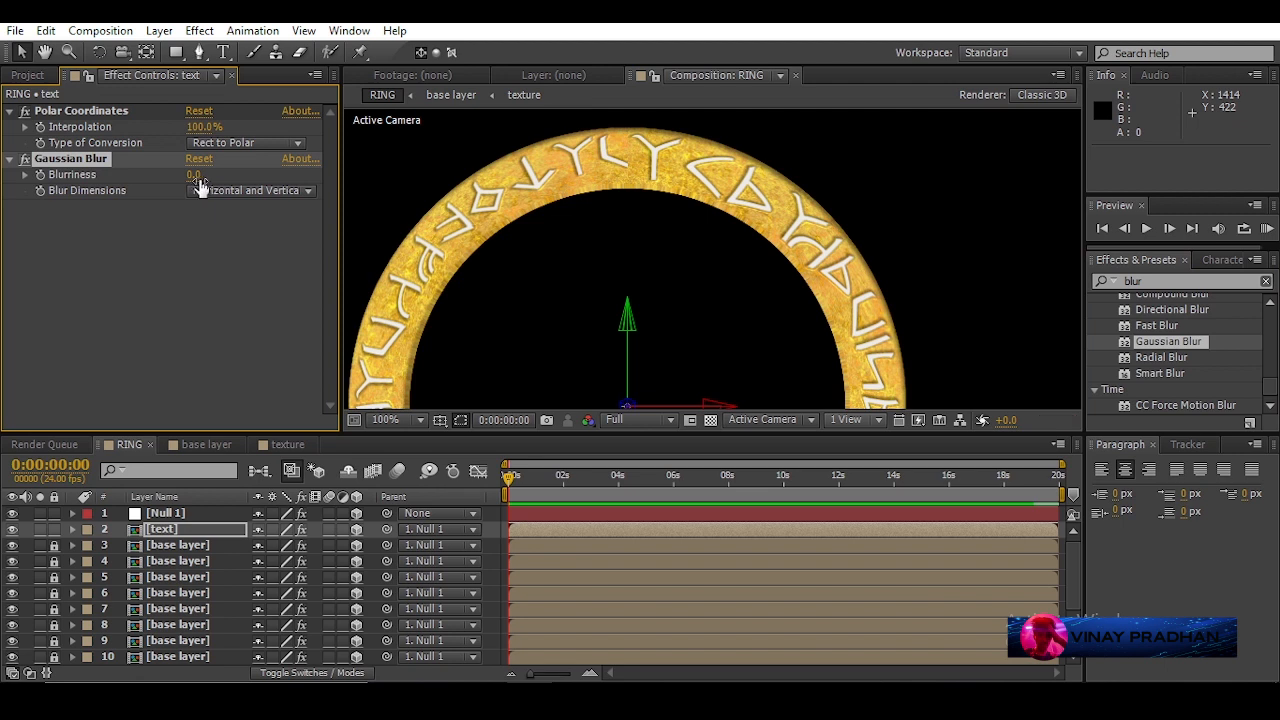
left_click_drag(197, 183, 213, 187)
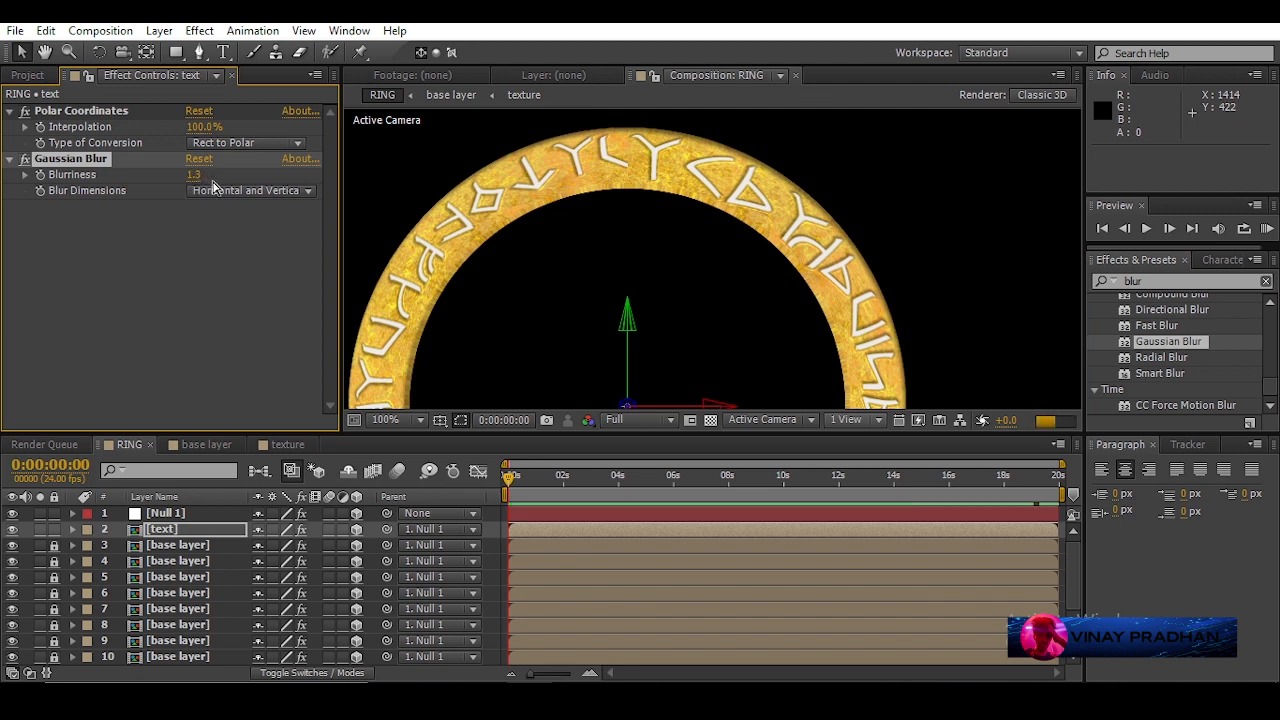
left_click_drag(207, 181, 214, 177)
left_click_drag(215, 176, 222, 176)
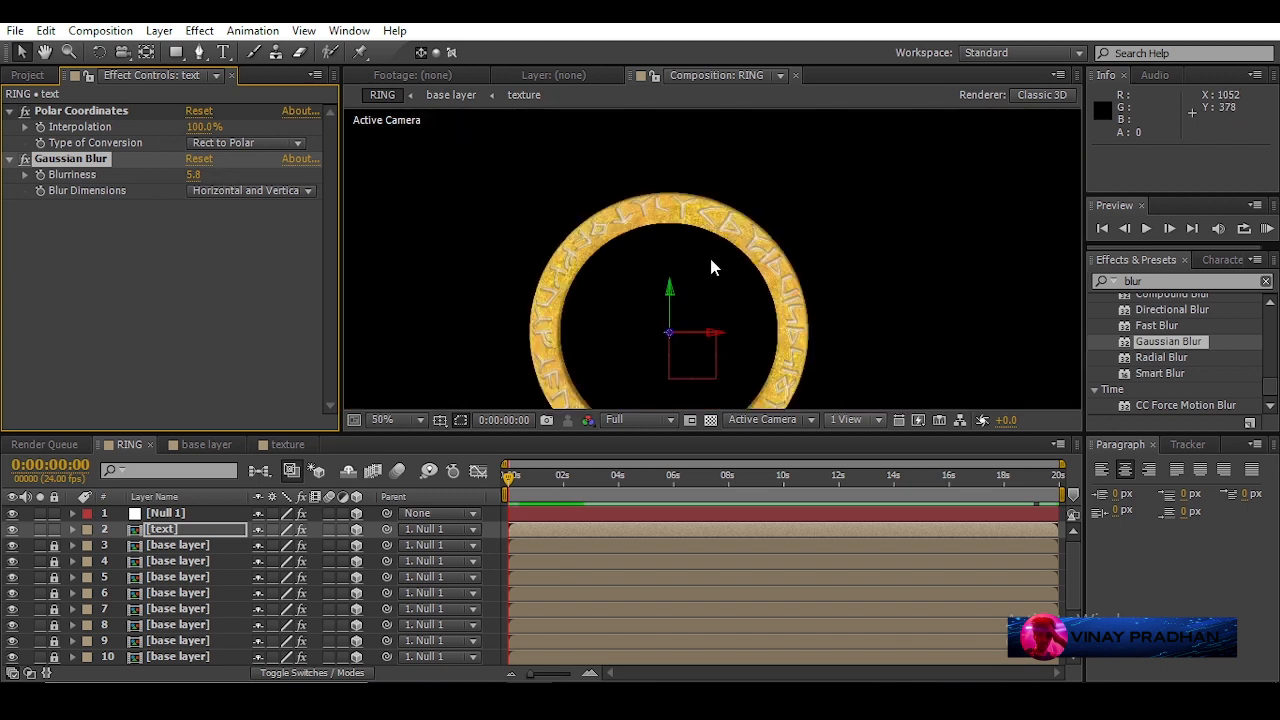
- Add a Glow effect to the text layer with a threshold of 81.2% and a radius of 8
left_click_drag(1150, 282, 1079, 292)
type("glow")
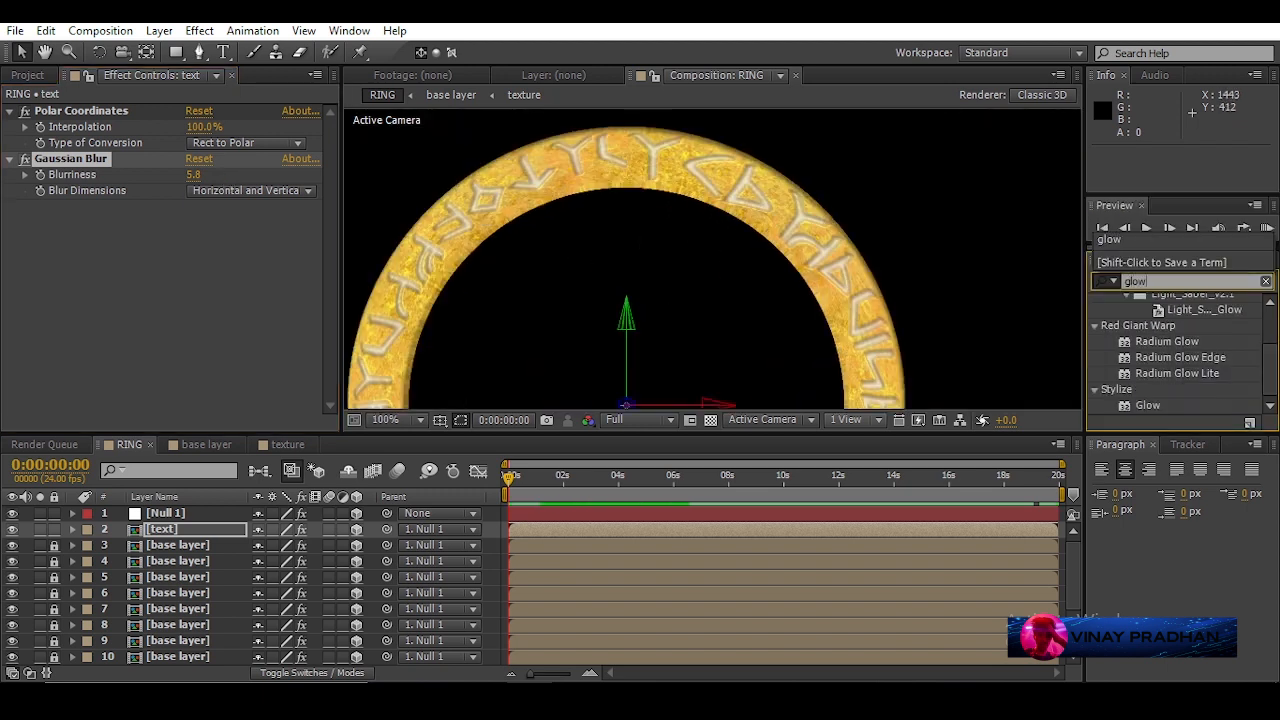
double_click(1150, 405)
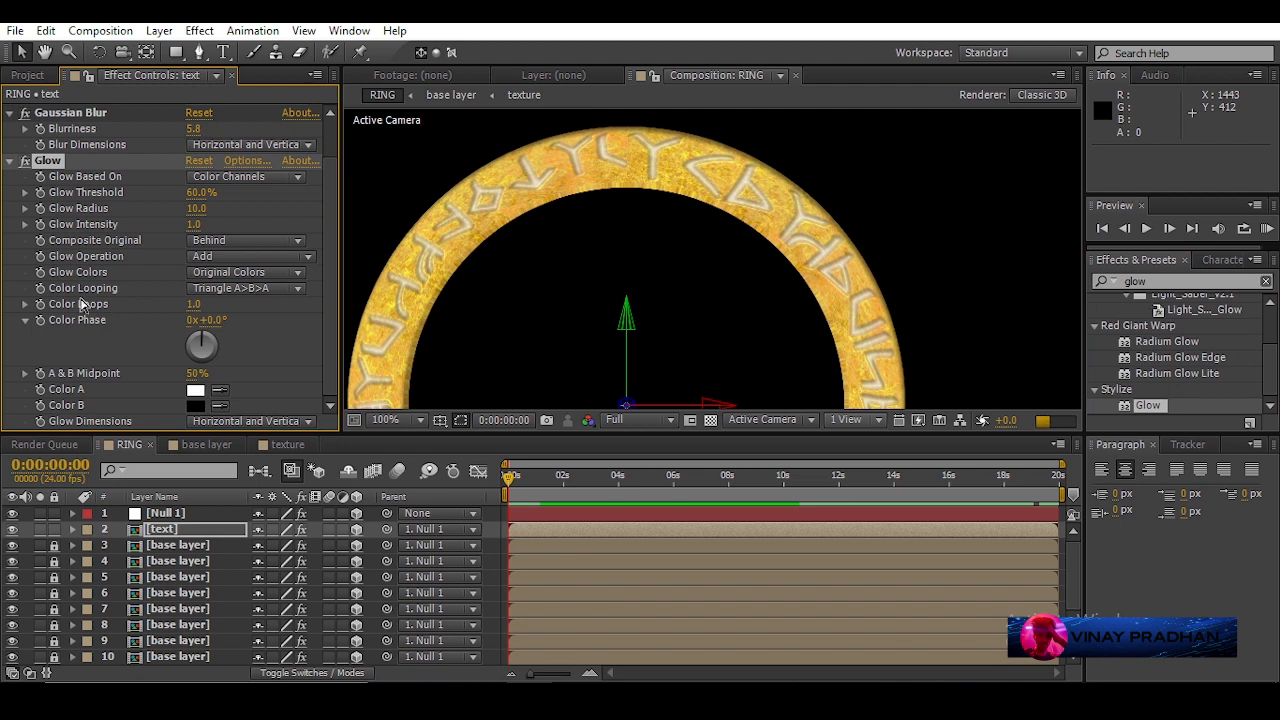
mouse_move(198, 192)
left_mouse_down()
mouse_move(249, 204)
mouse_move(160, 208)
mouse_move(176, 205)
left_mouse_up()
left_click(207, 210)
type("8")
key("Return")
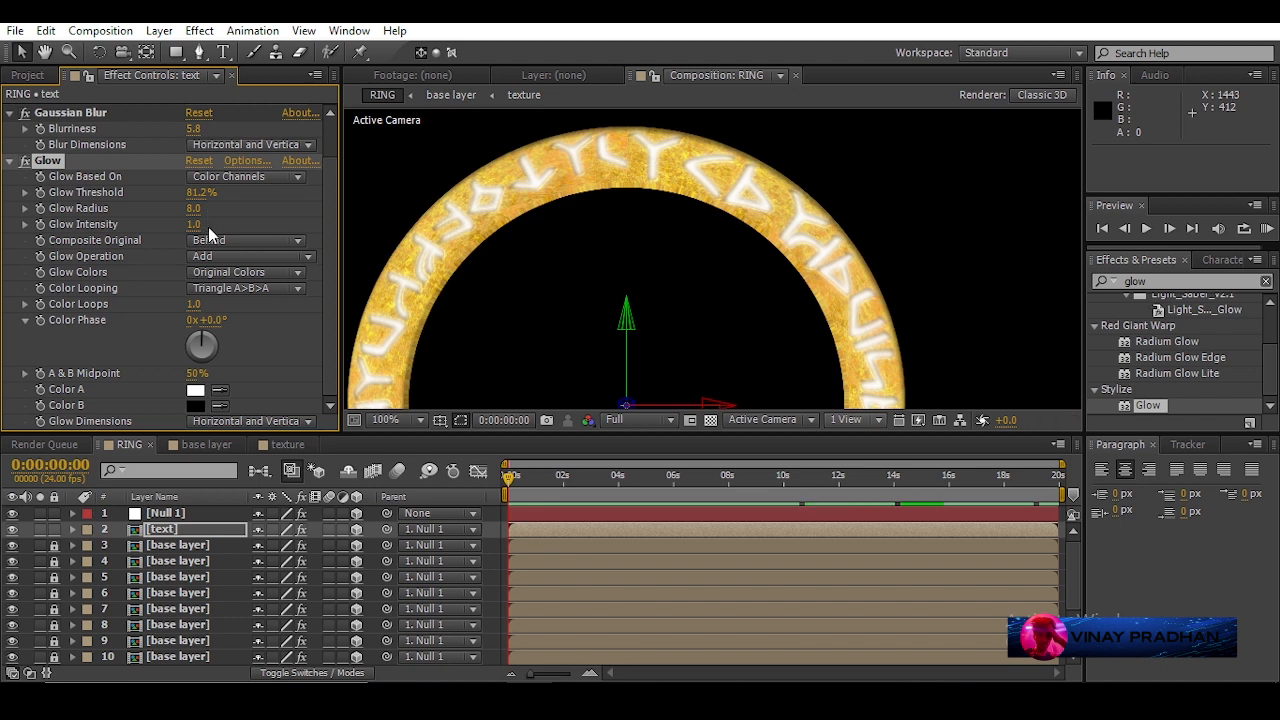
- Duplicate the text layer's Glow effect and set the copy's glow radius to 23
left_click(11, 161)
key("ctrl+d")
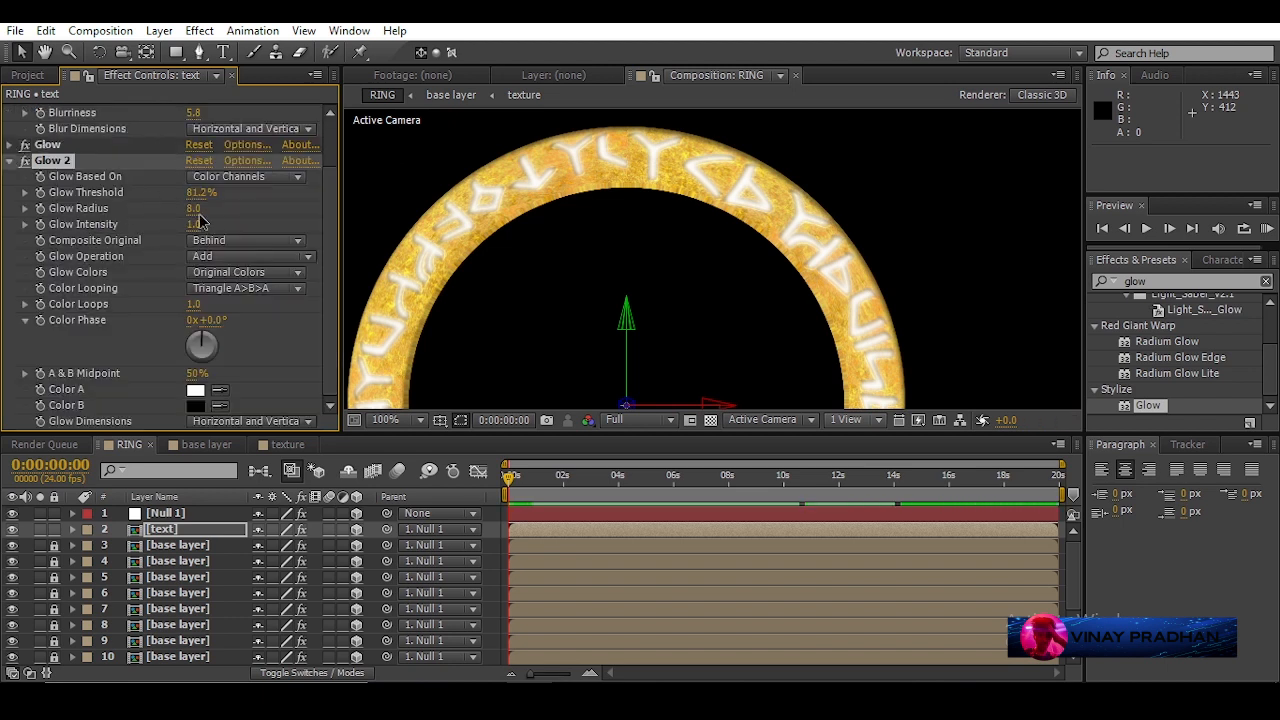
left_click_drag(196, 212, 220, 214)
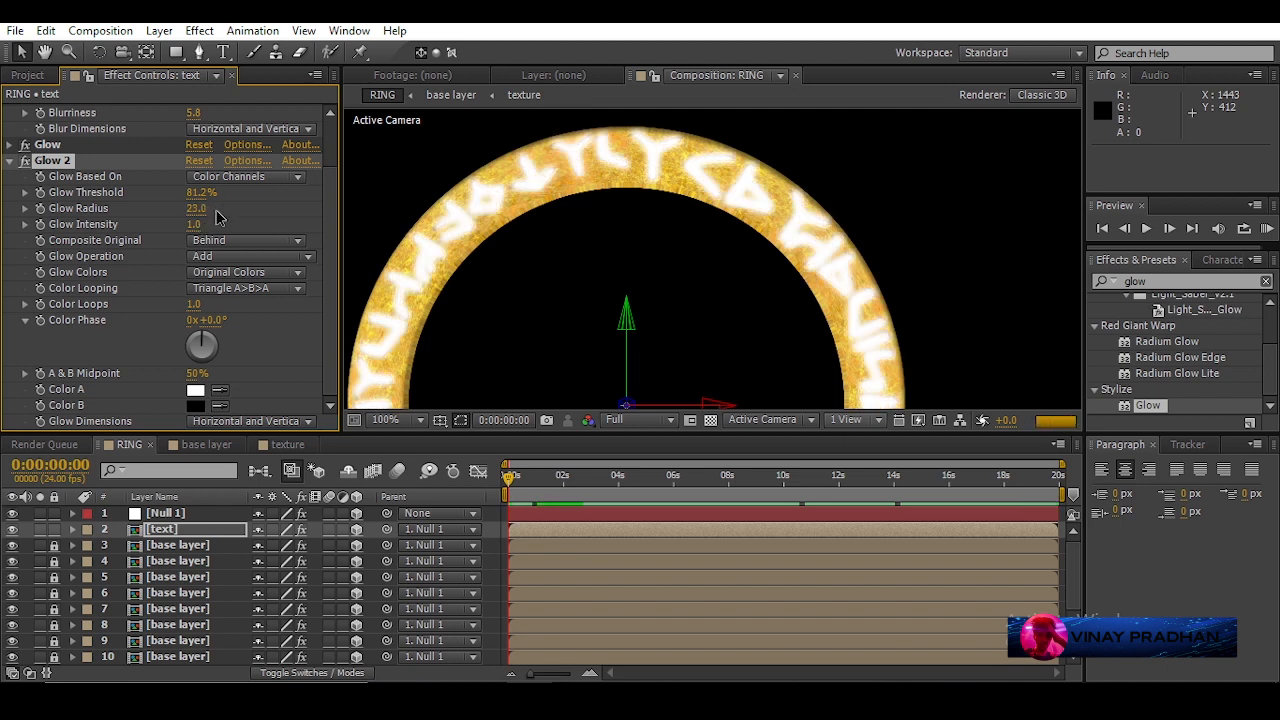
- Set the Gaussian Blur blurriness to 2, and Glow 2's threshold to 38.8% and radius to 51
left_click(193, 114)
type("2")
left_click(230, 214)
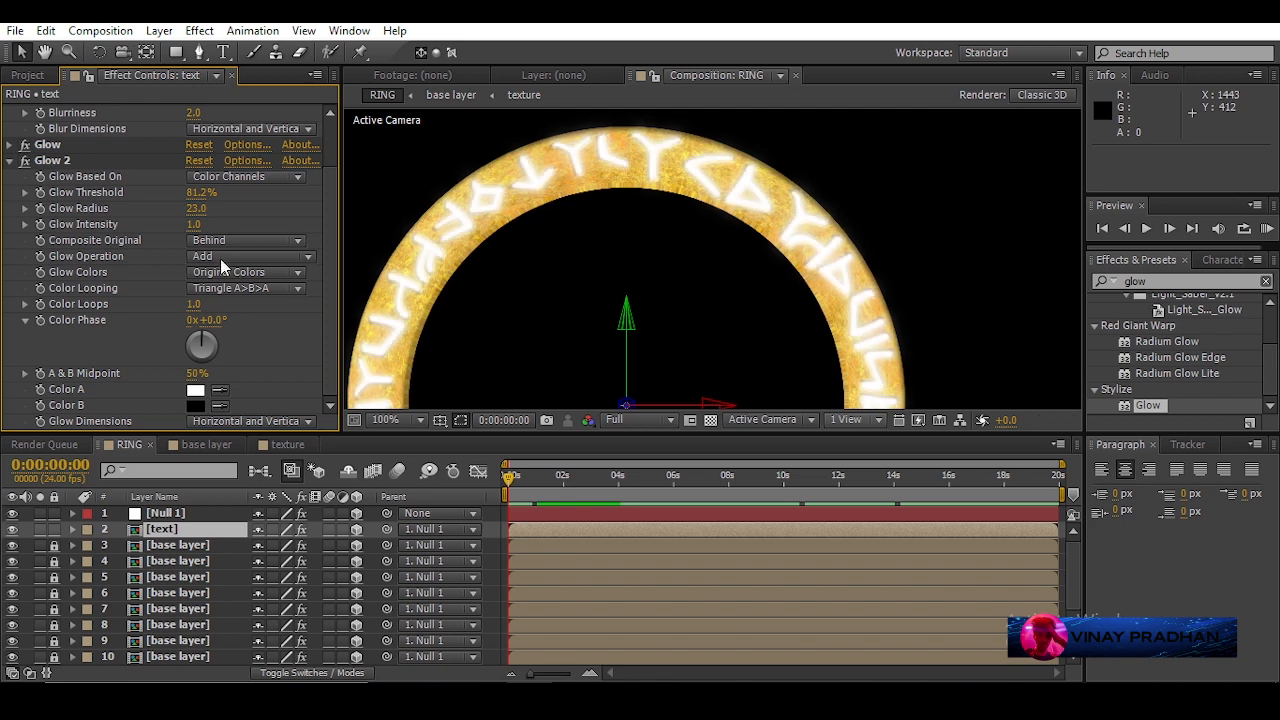
left_click_drag(196, 208, 94, 205)
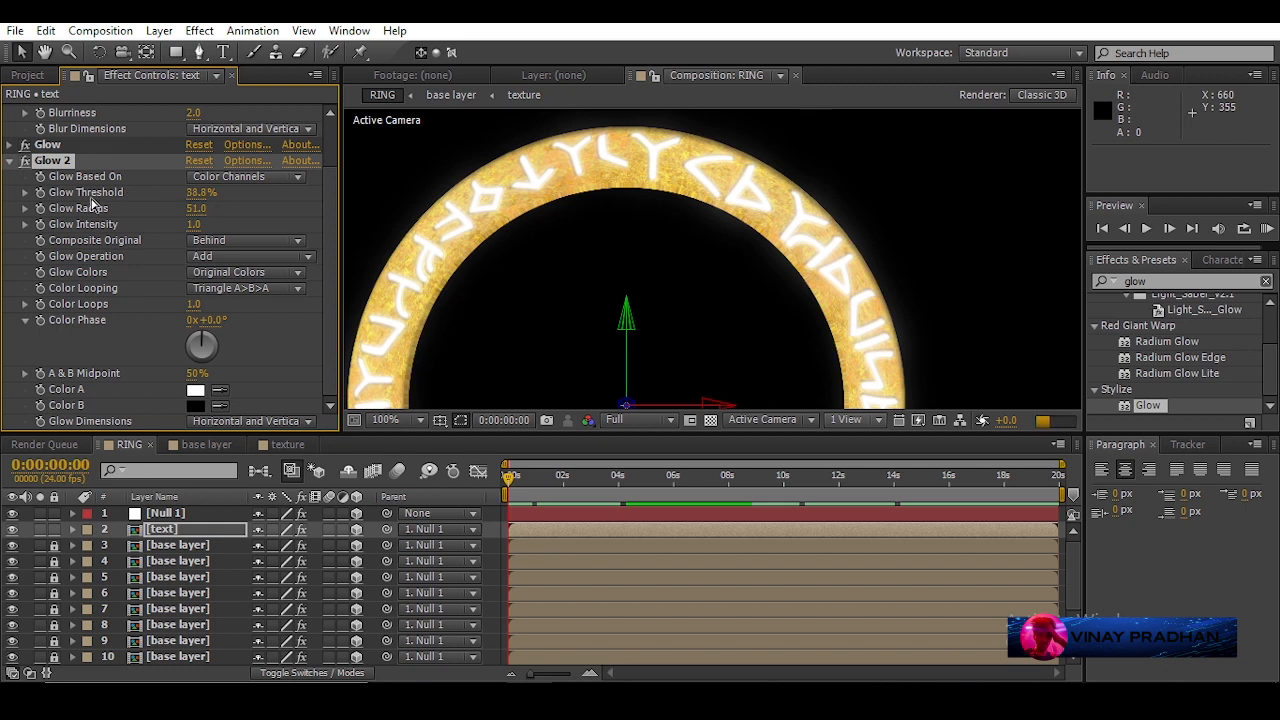
left_click(10, 160)
- Find the VC Color Vibrance effect and add it below Glow 2 on the text layer
double_click(1135, 281)
type("vc")
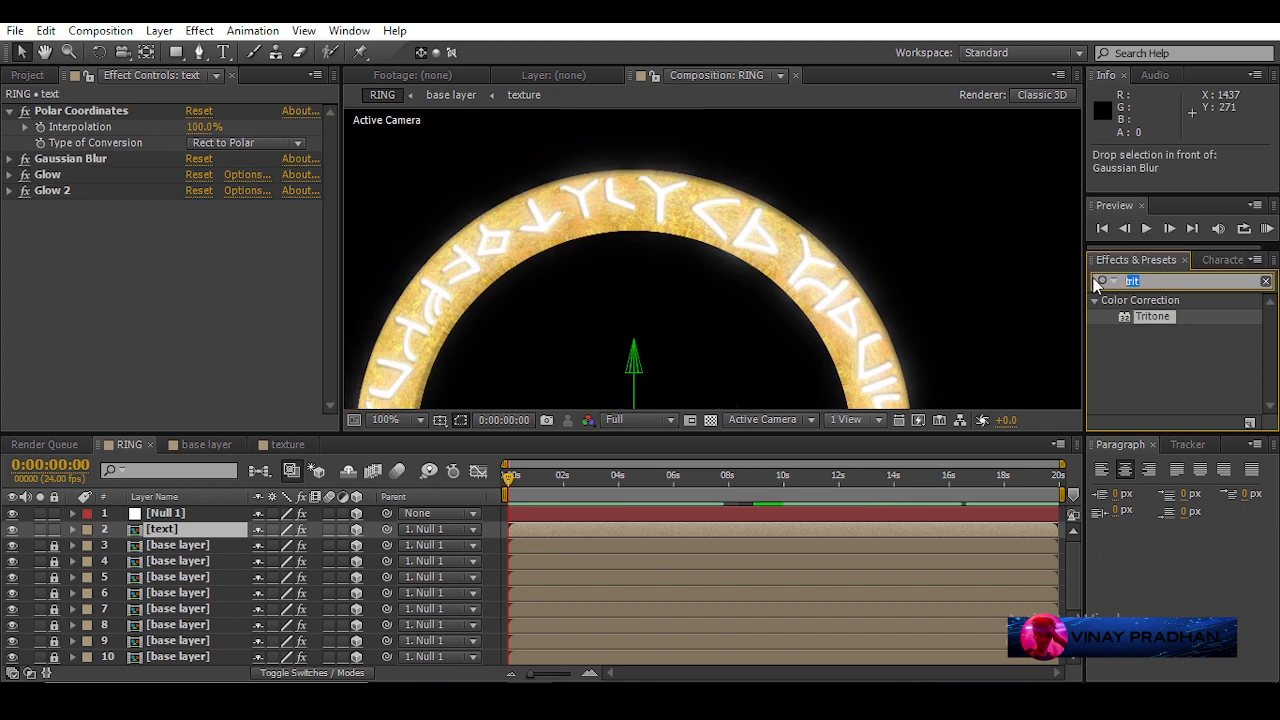
left_click_drag(1176, 317, 219, 288)
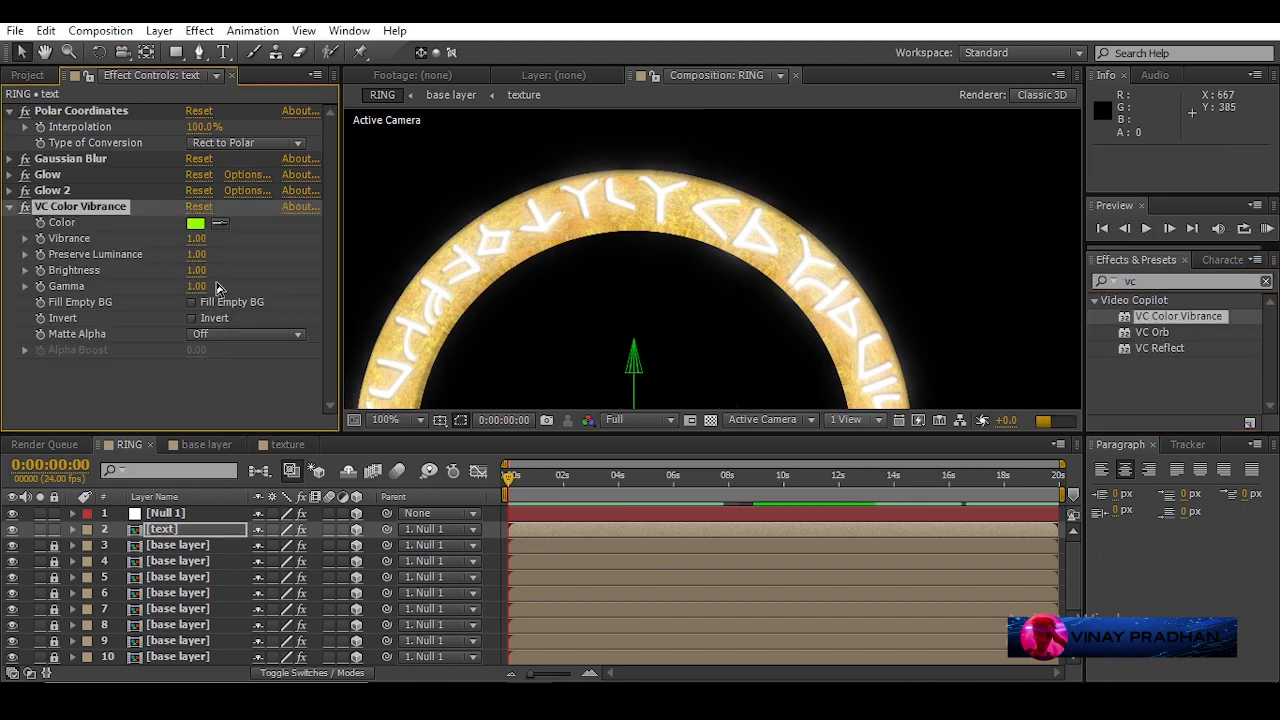
- Set the VC Color Vibrance color to blue 0B89FE and its brightness to 0.72
left_click(195, 223)
left_click(302, 334)
left_click(462, 239)
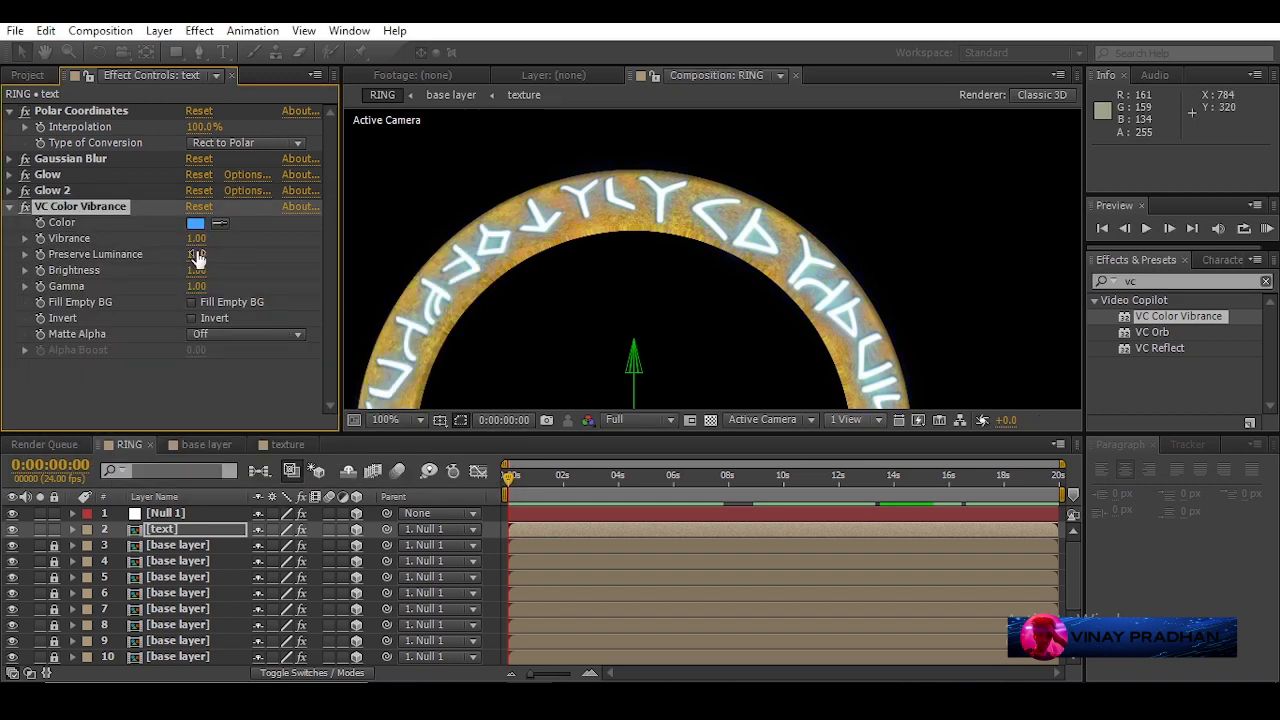
mouse_move(196, 272)
left_mouse_down()
mouse_move(177, 286)
mouse_move(188, 270)
left_mouse_up()
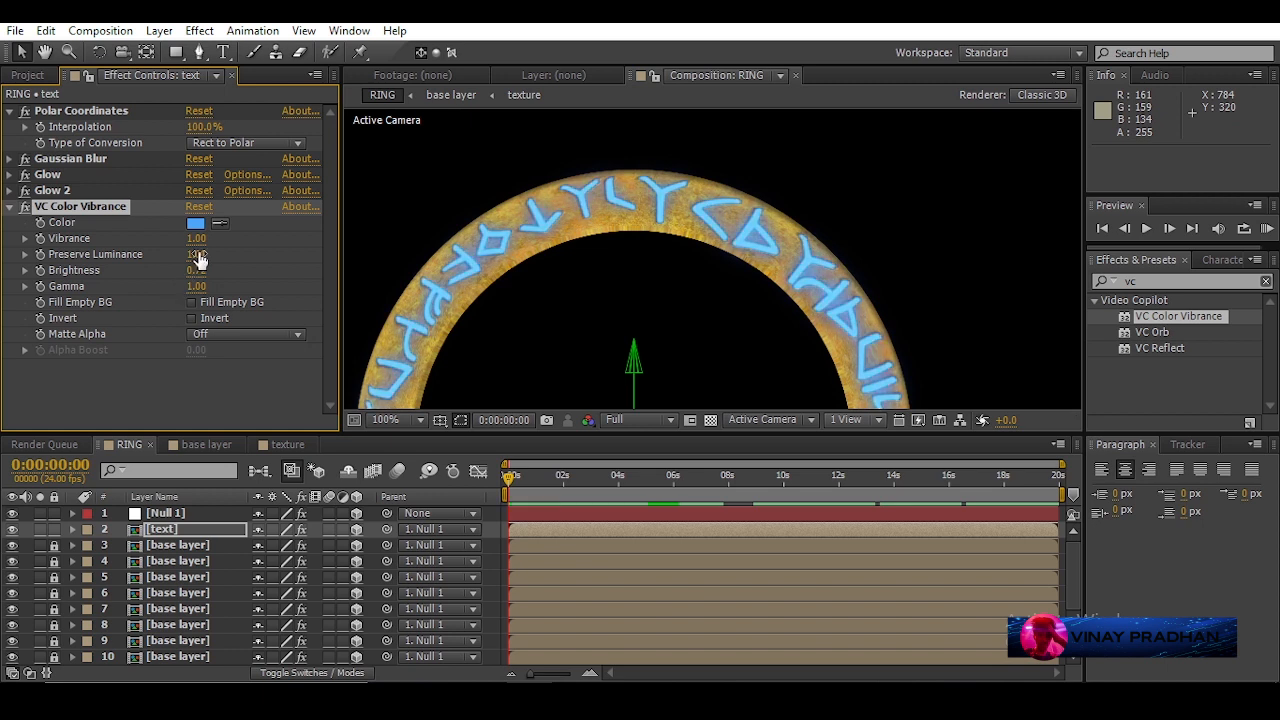
left_click(198, 225)
left_click(262, 237)
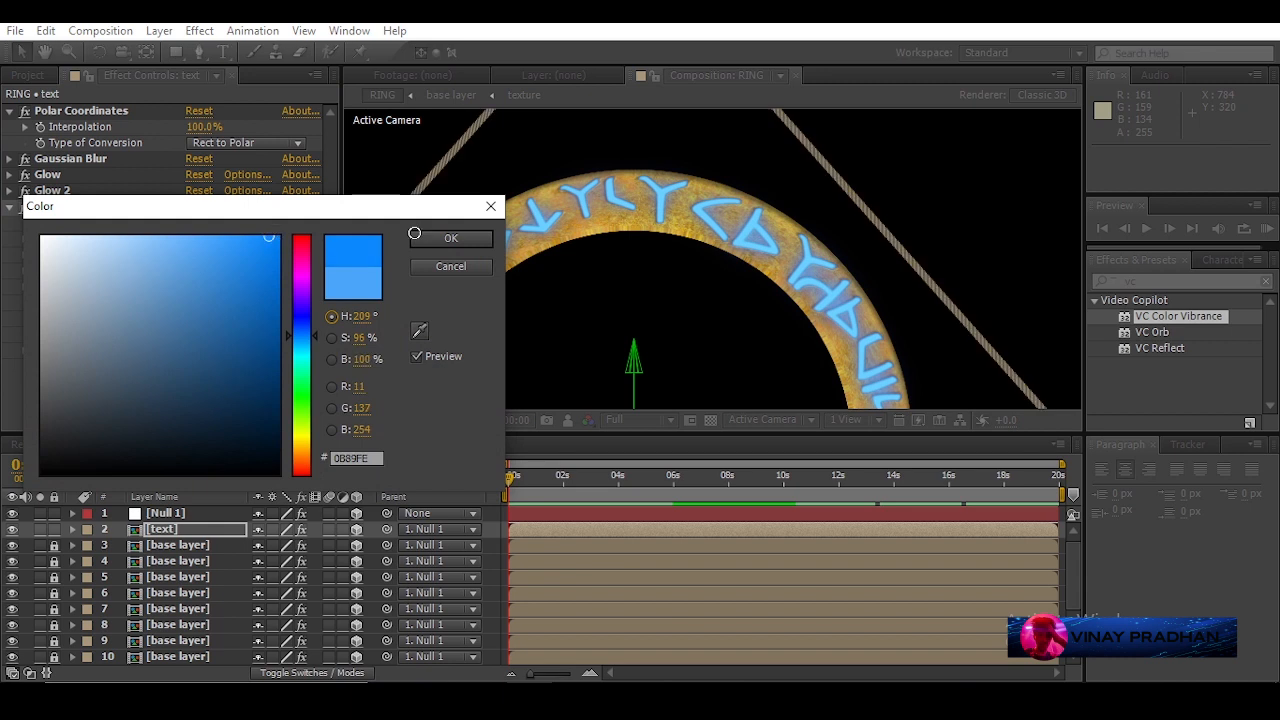
left_click(443, 239)
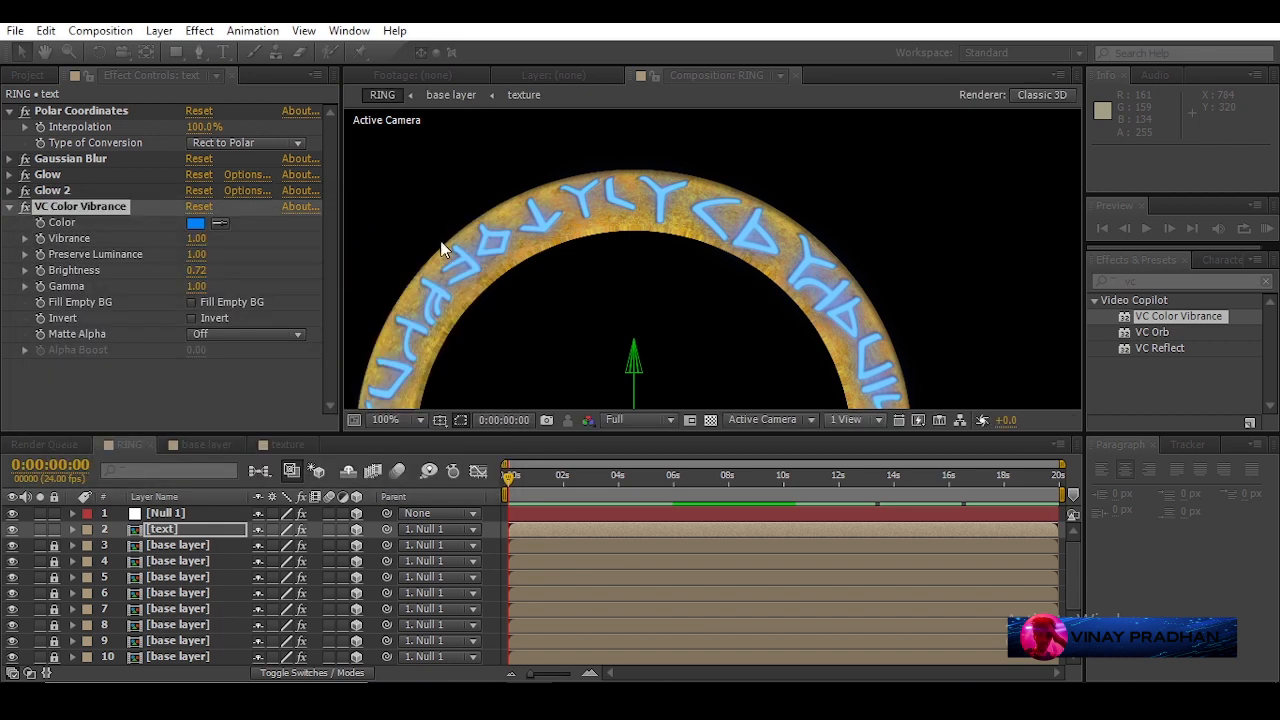
- Move VC Color Vibrance above Gaussian Blur in the text layer's effect order
scroll(751, 201, "down", 2)
scroll(717, 360, "up", 2)
left_click(46, 176)
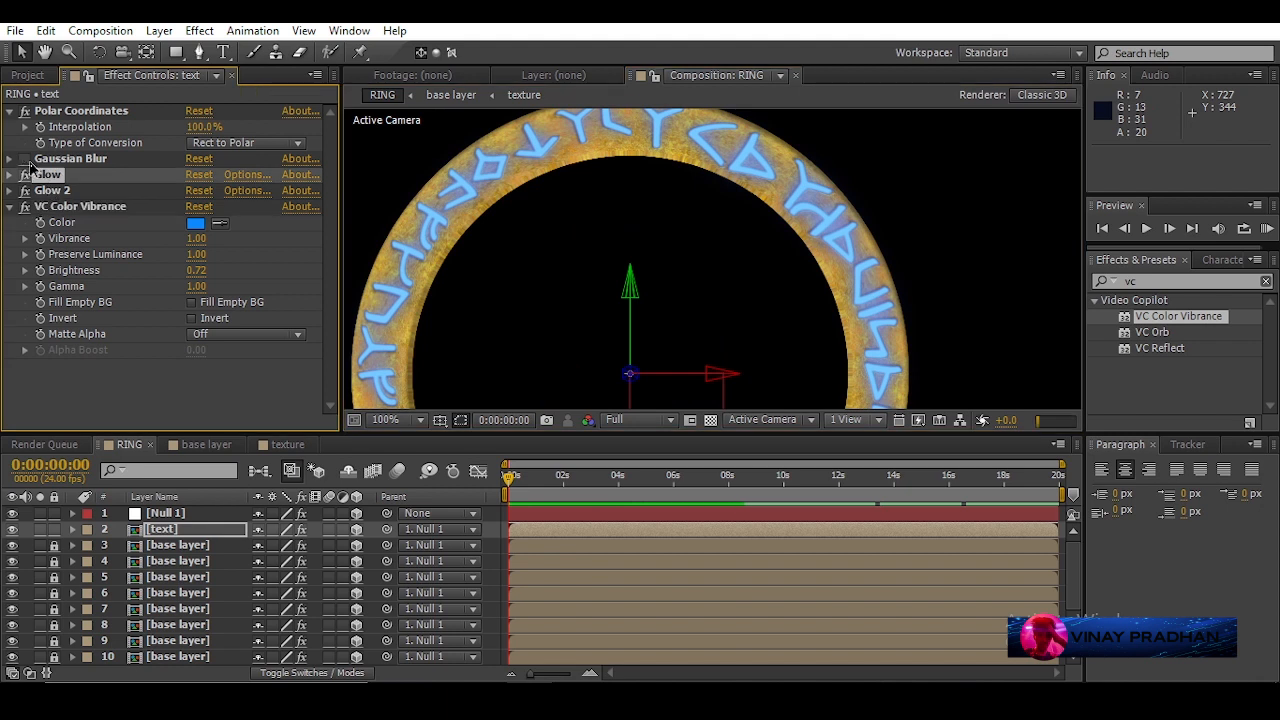
left_click(60, 207)
key("e")
left_click_drag(60, 207, 92, 162)
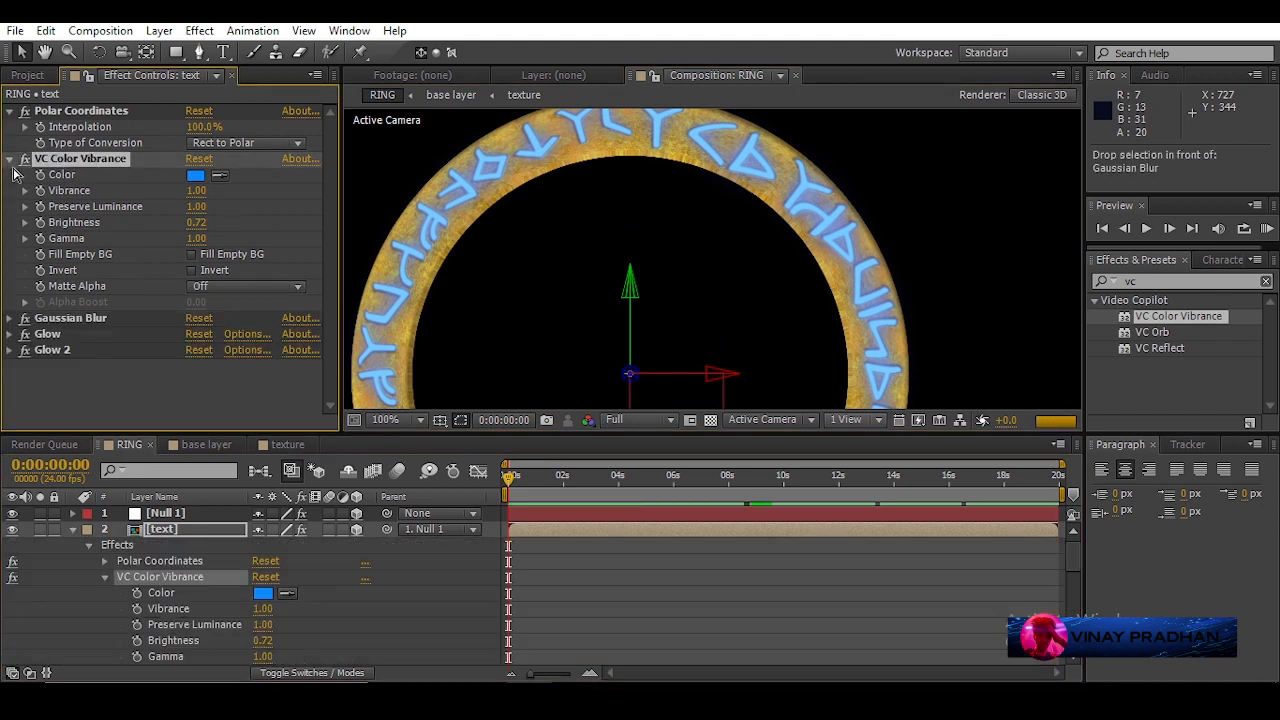
scroll(801, 272, "down", 2)
scroll(713, 288, "up", 4)
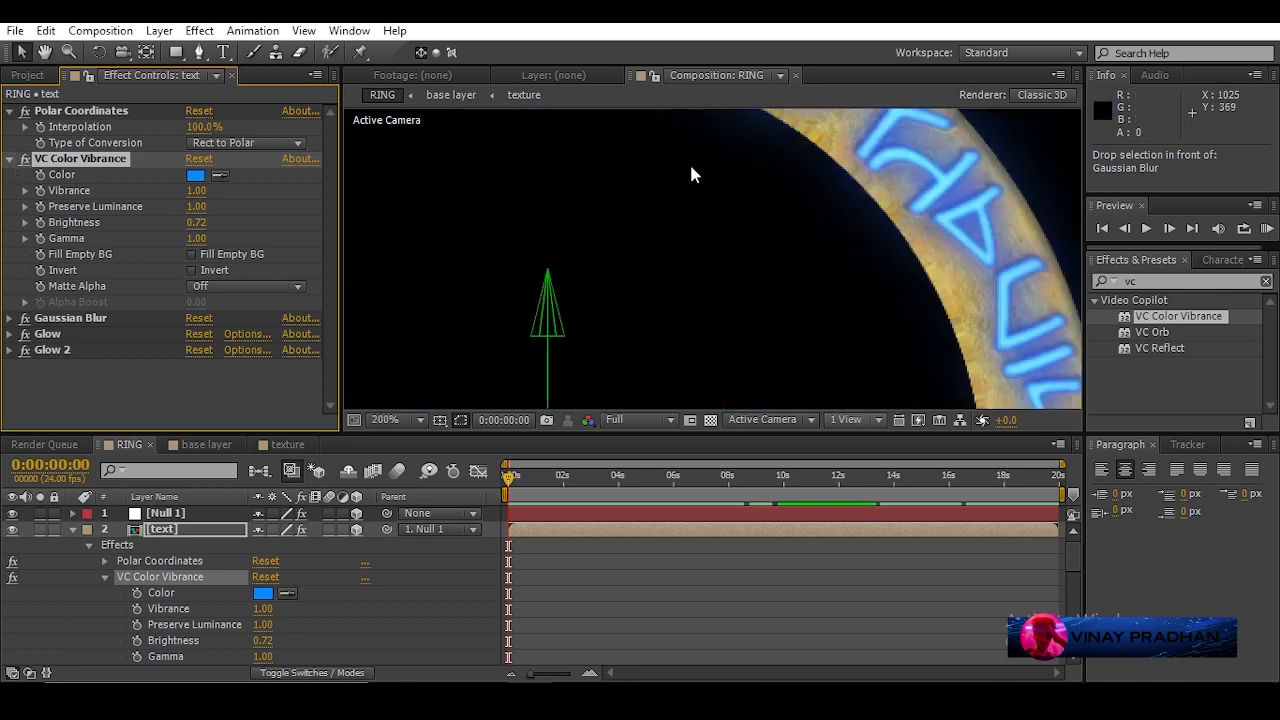
scroll(669, 249, "down", 1)
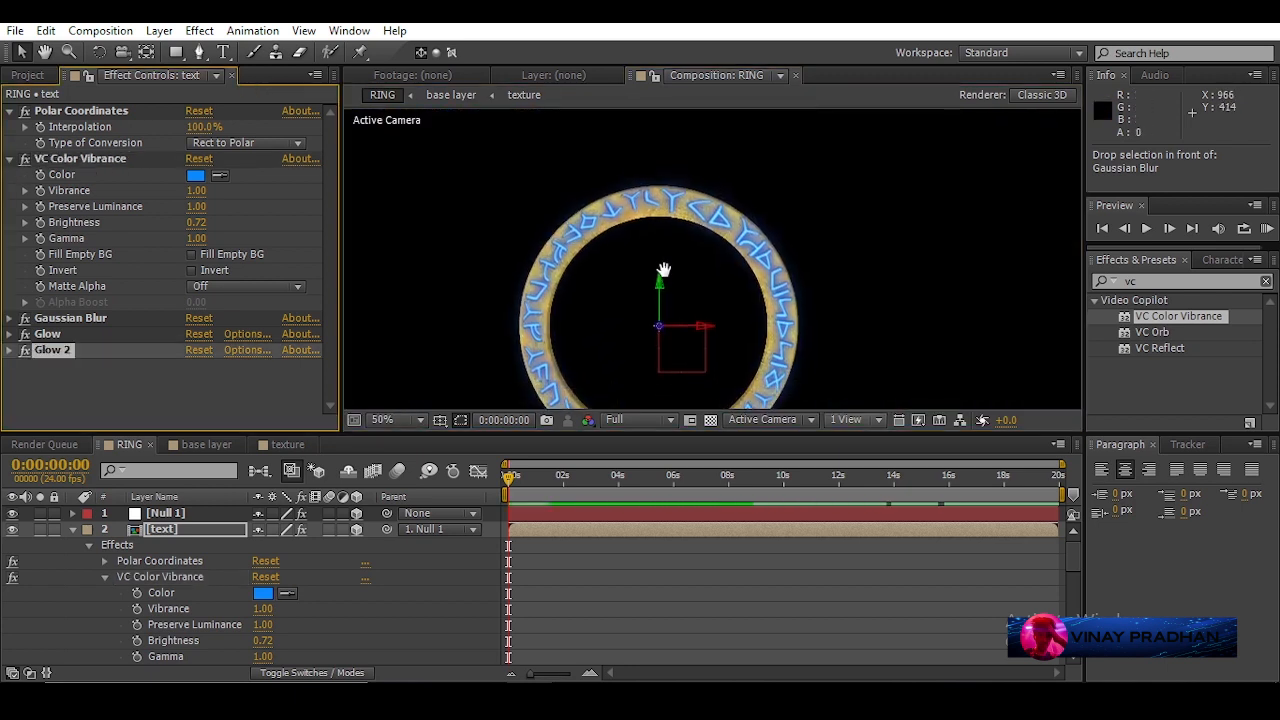
scroll(664, 272, "up", 1)
- Open the text composition and set the rune text's vertical scale to 25% and horizontal scale to 24%
left_click(284, 444)
left_click(212, 445)
left_click(180, 513)
double_click(180, 516)
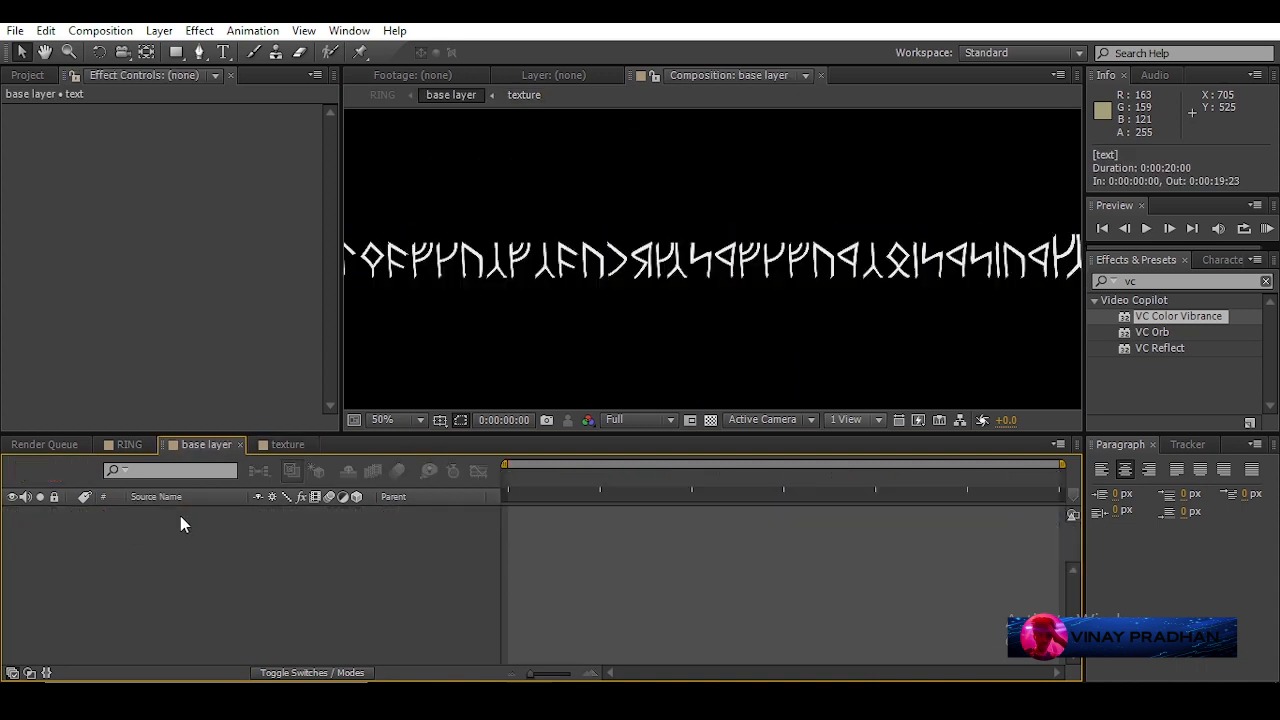
left_click(566, 276)
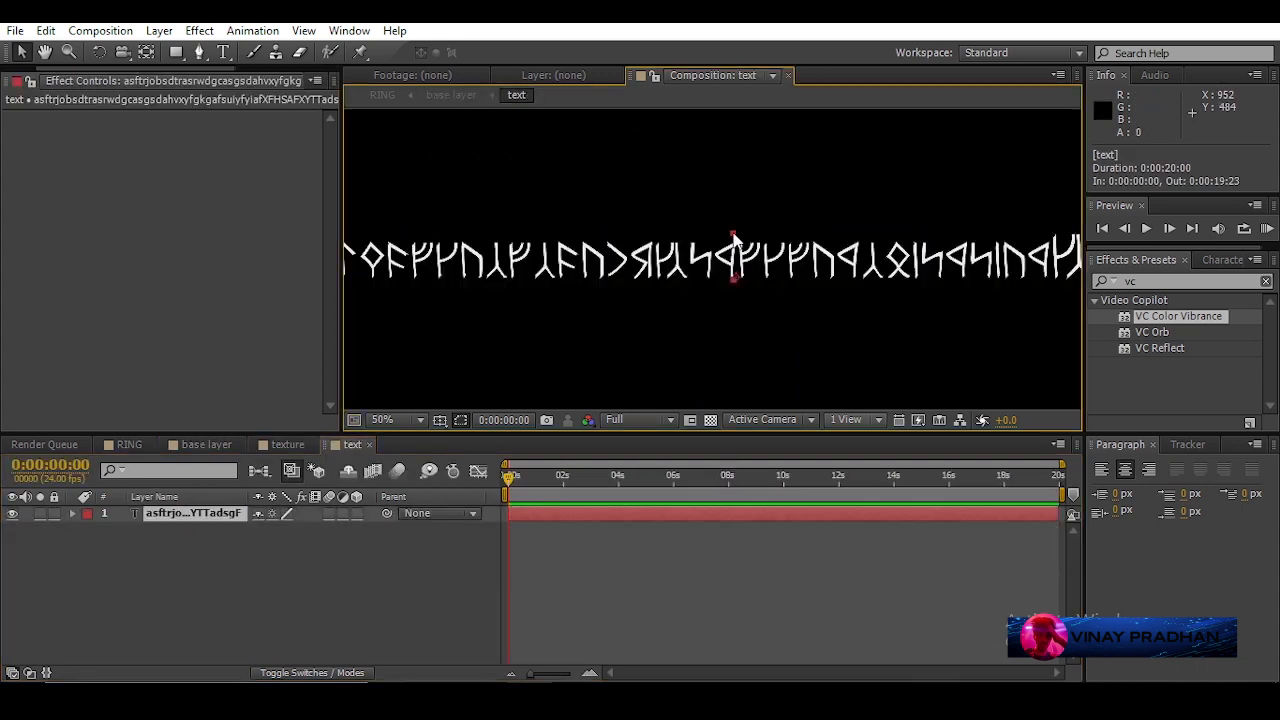
left_click(226, 514)
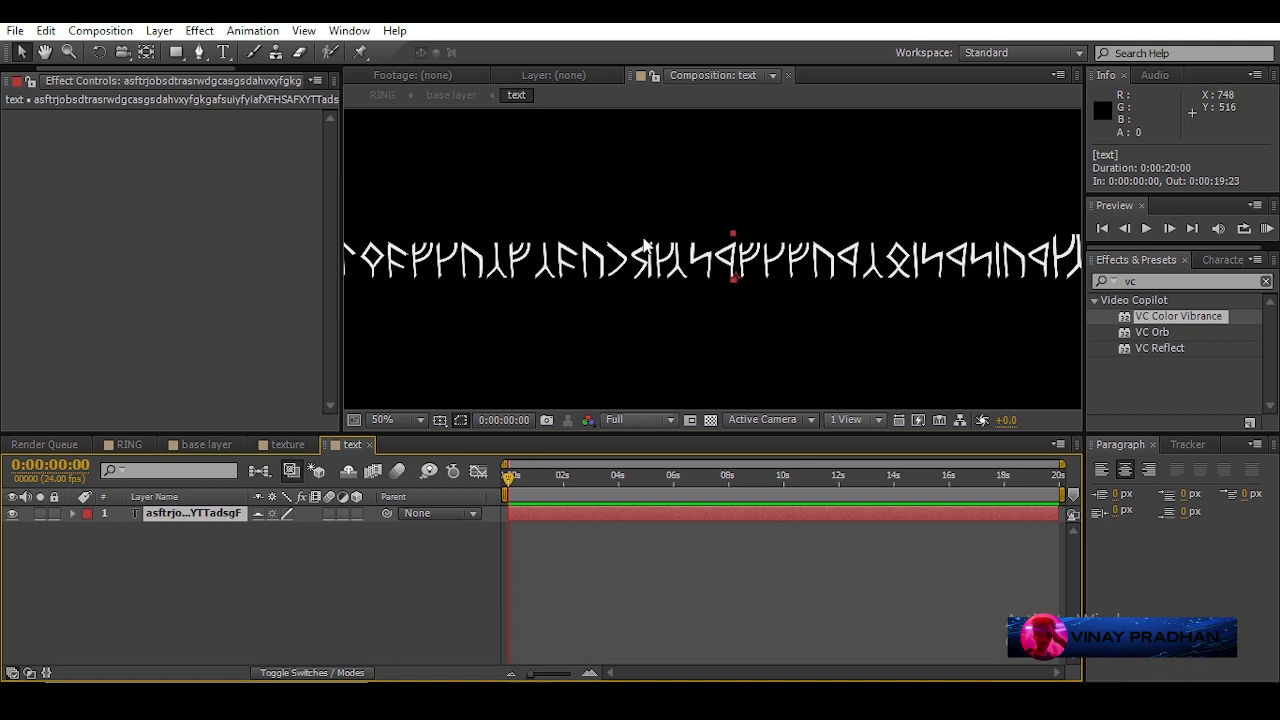
double_click(624, 266)
left_click(1124, 413)
left_click_drag(1128, 414, 1090, 414)
left_click_drag(1226, 412, 1190, 423)
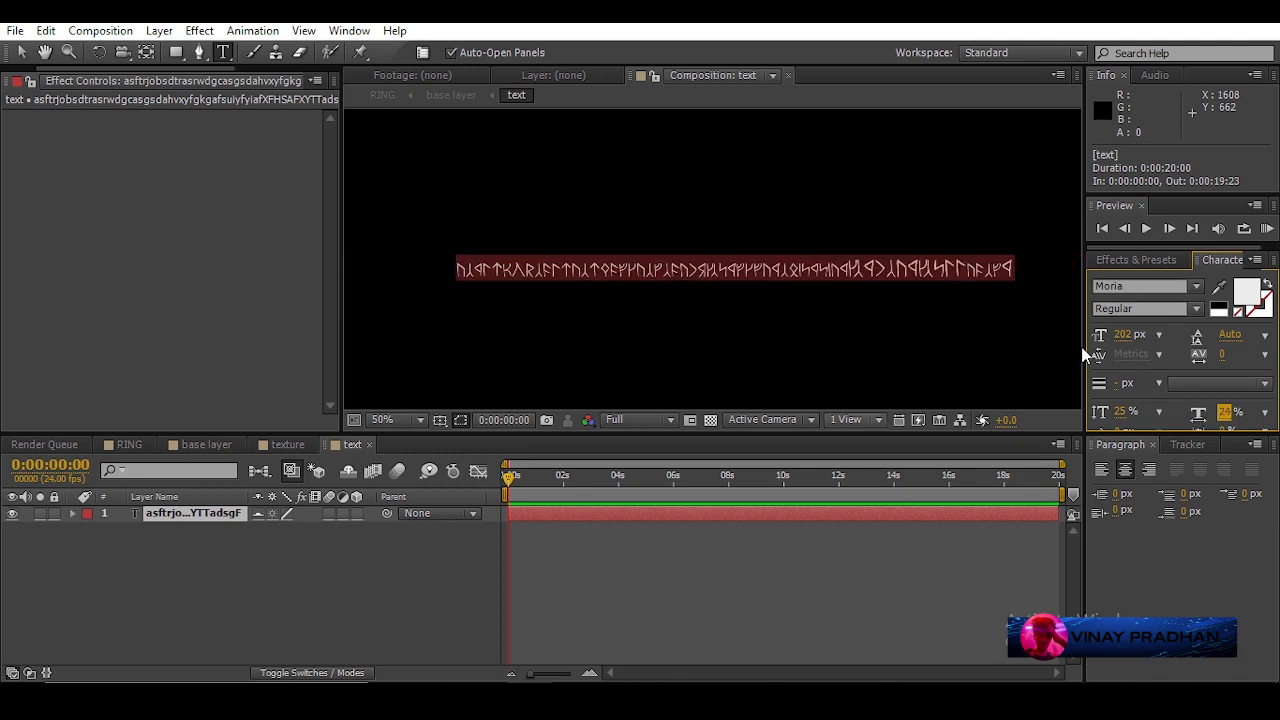
- Insert more random letters into the rune text until it spans the full composition width, and return to the RING composition
left_click(961, 275)
type("dfsrkyrexgs")
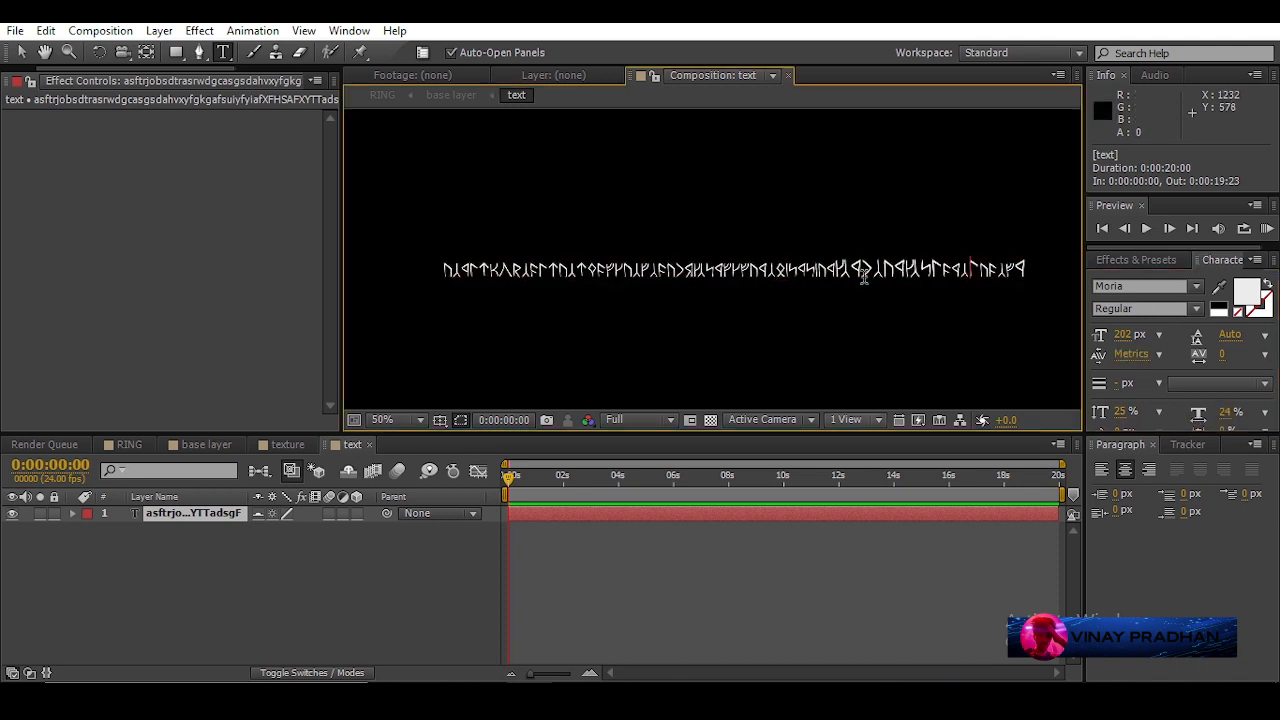
type("ulknohbarhmn")
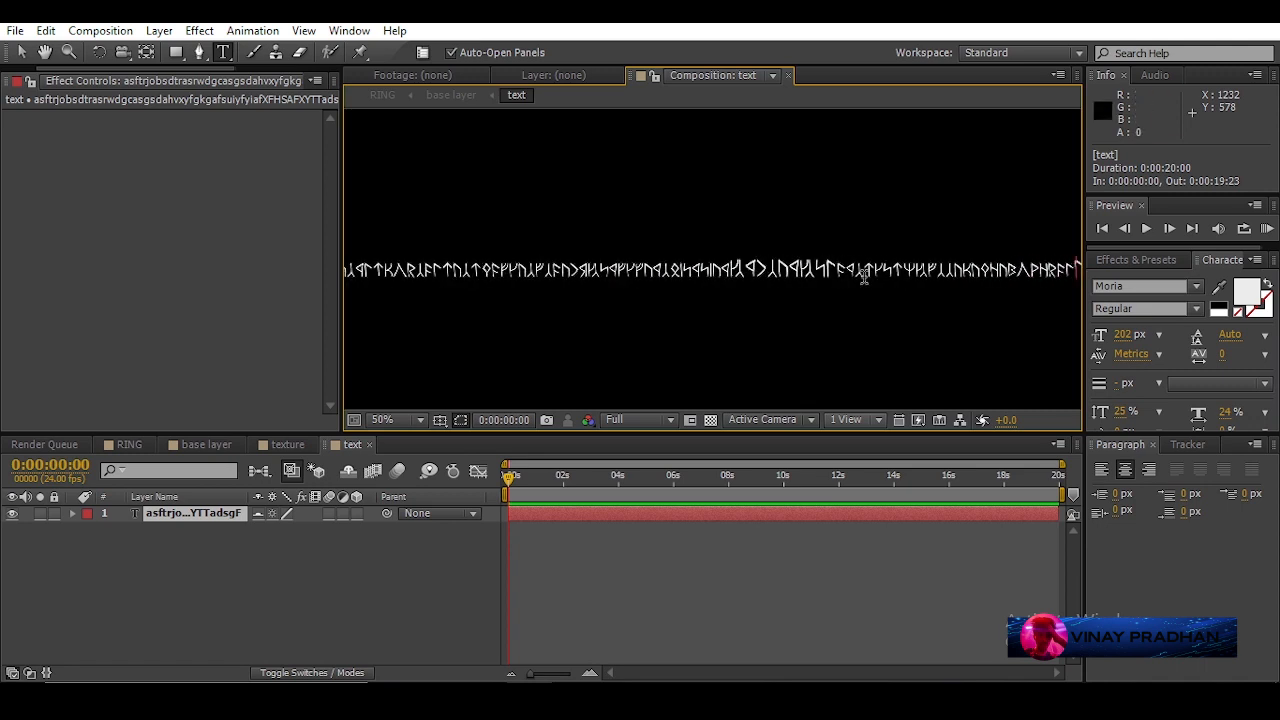
scroll(864, 276, "down", 2)
type("gdhfjskl")
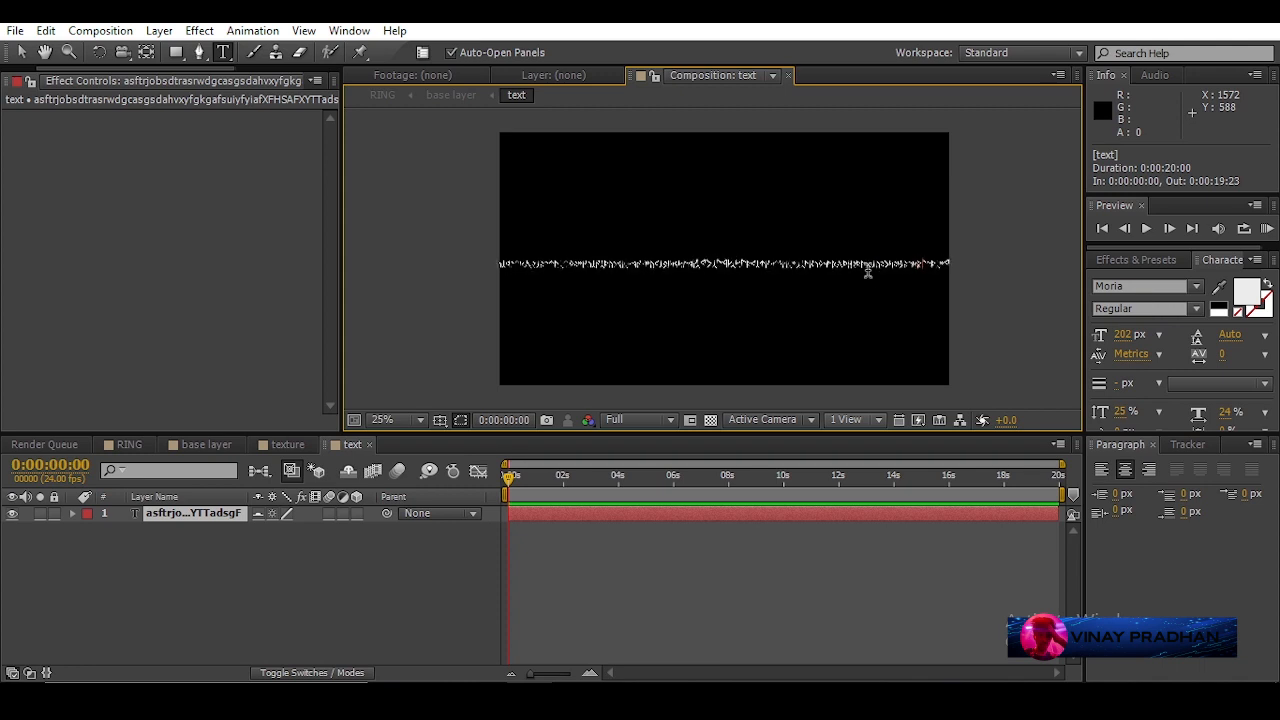
left_click(279, 566)
scroll(737, 240, "up", 1)
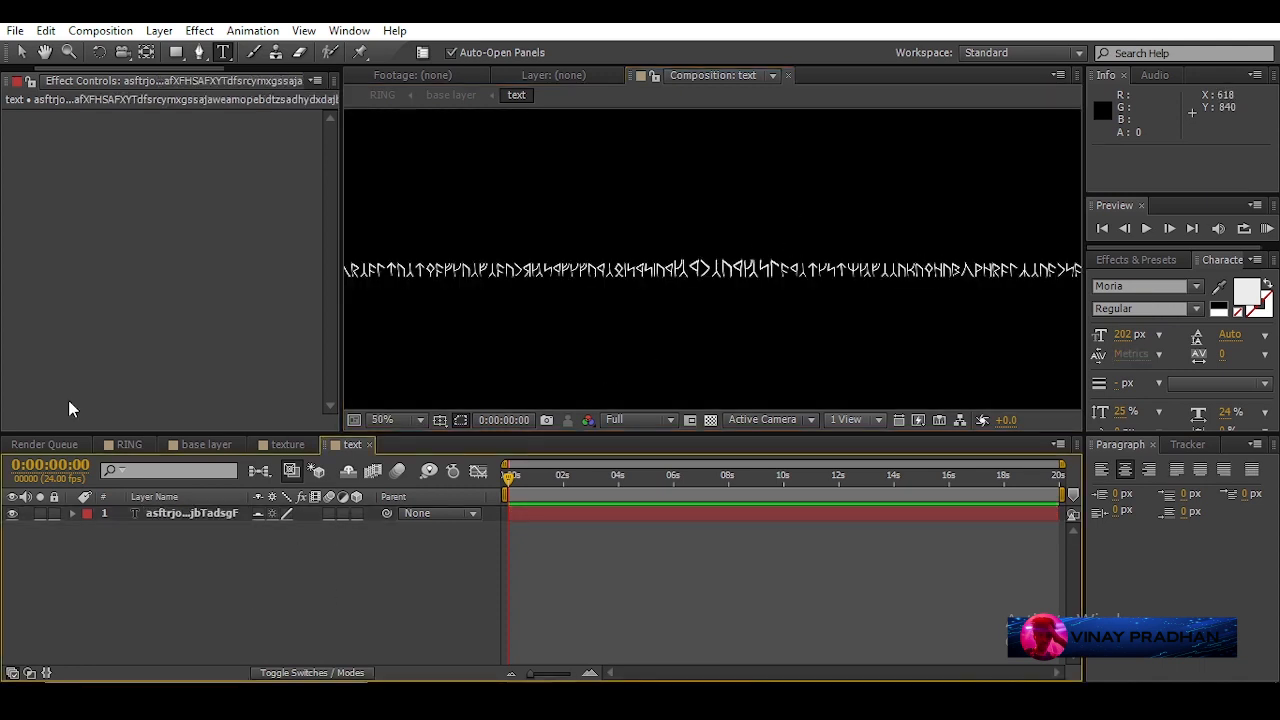
left_click(136, 447)
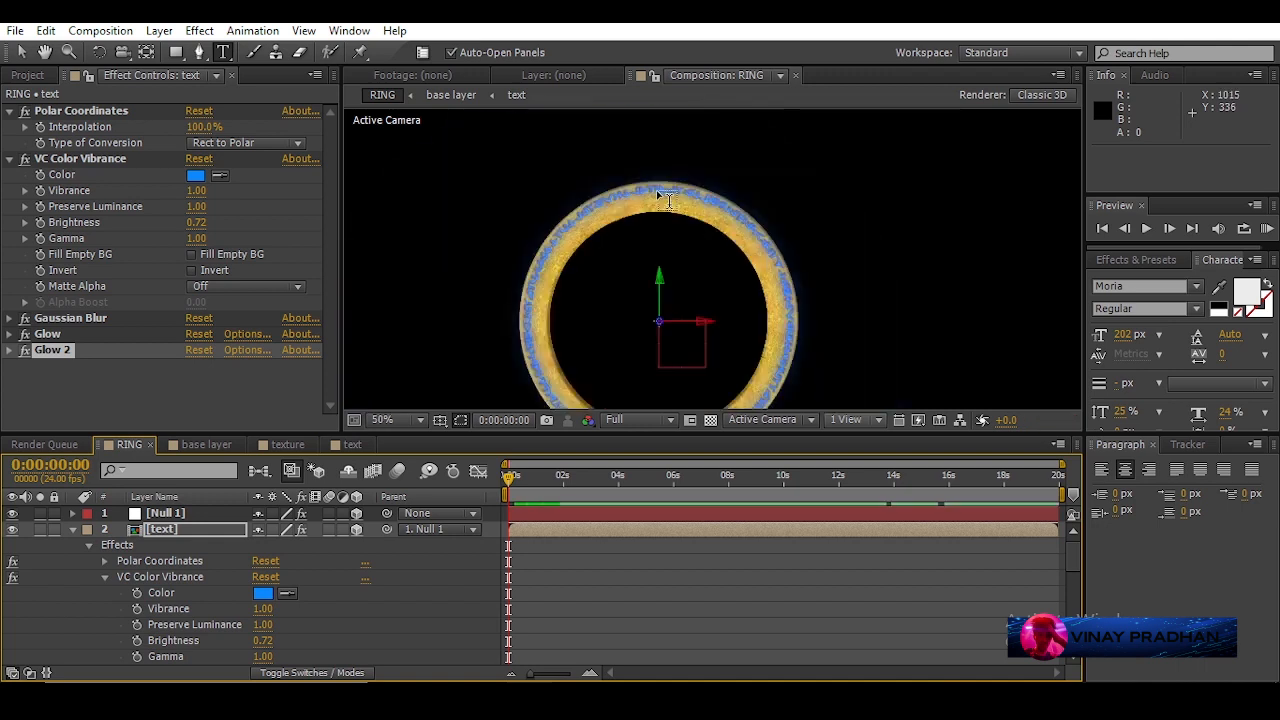
- Set the rune text's vertical scale to 37% in the text composition, check it in RING, and open the base layer composition
scroll(660, 196, "down", 1)
scroll(662, 197, "up", 1)
left_click_drag(714, 329, 774, 231)
scroll(786, 209, "down", 1)
scroll(774, 237, "up", 1)
left_click(352, 444)
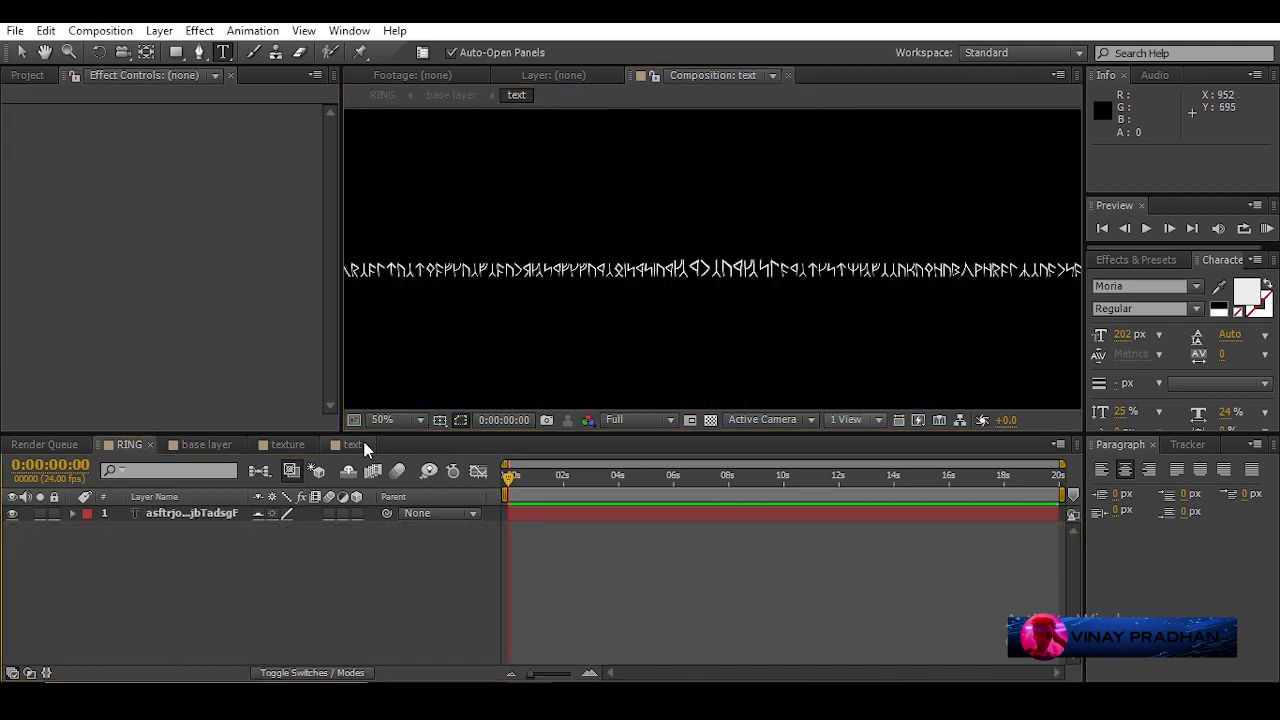
double_click(926, 269)
left_click_drag(1118, 411, 1131, 409)
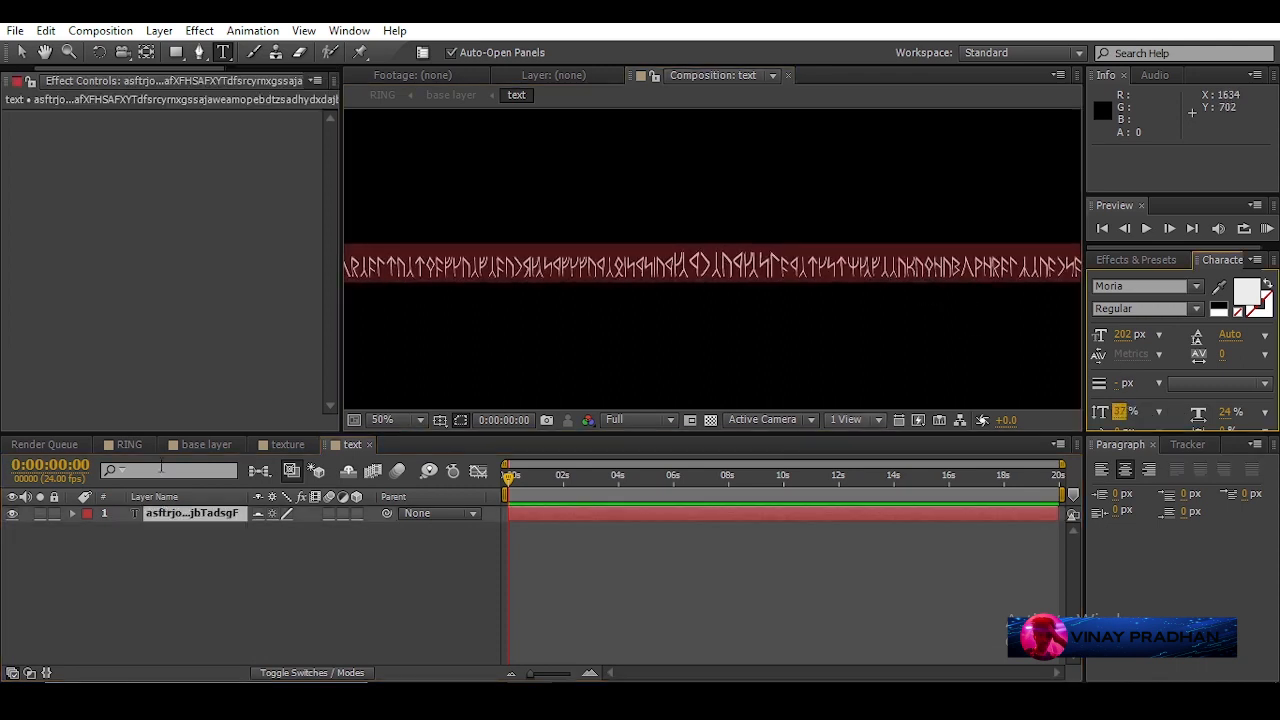
left_click(130, 444)
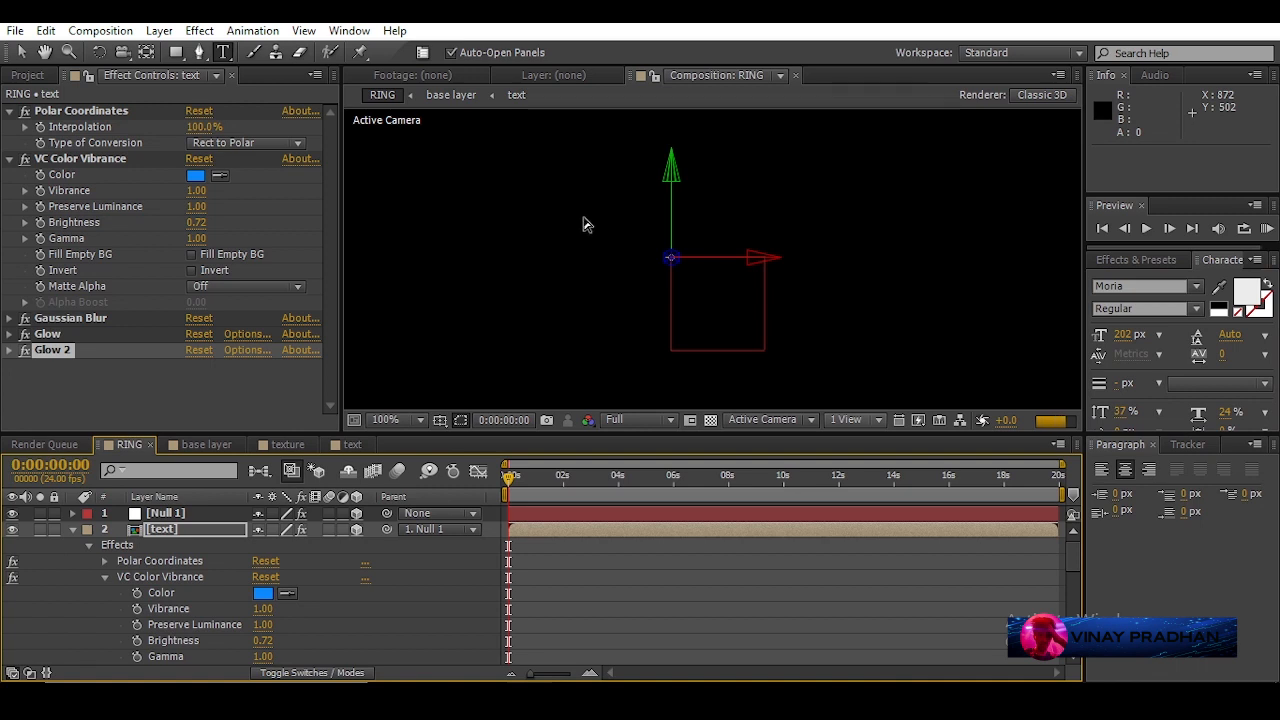
key("comma")
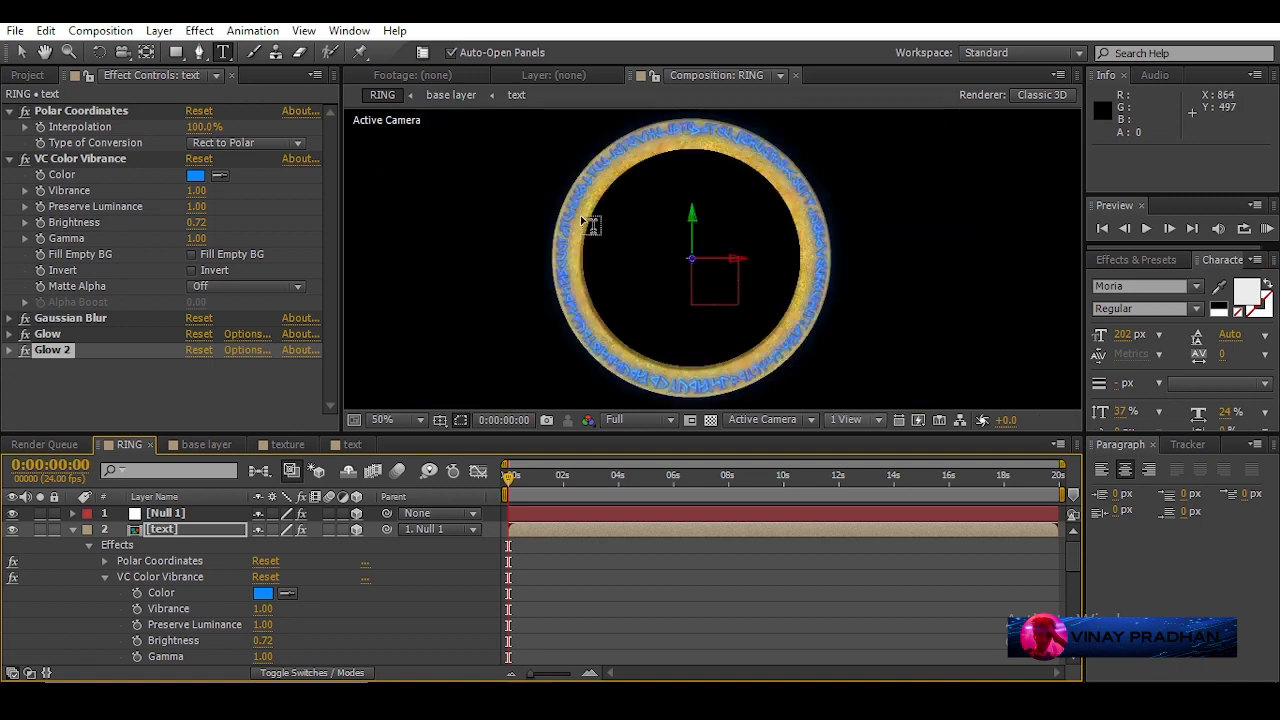
left_click(451, 94)
key("comma")
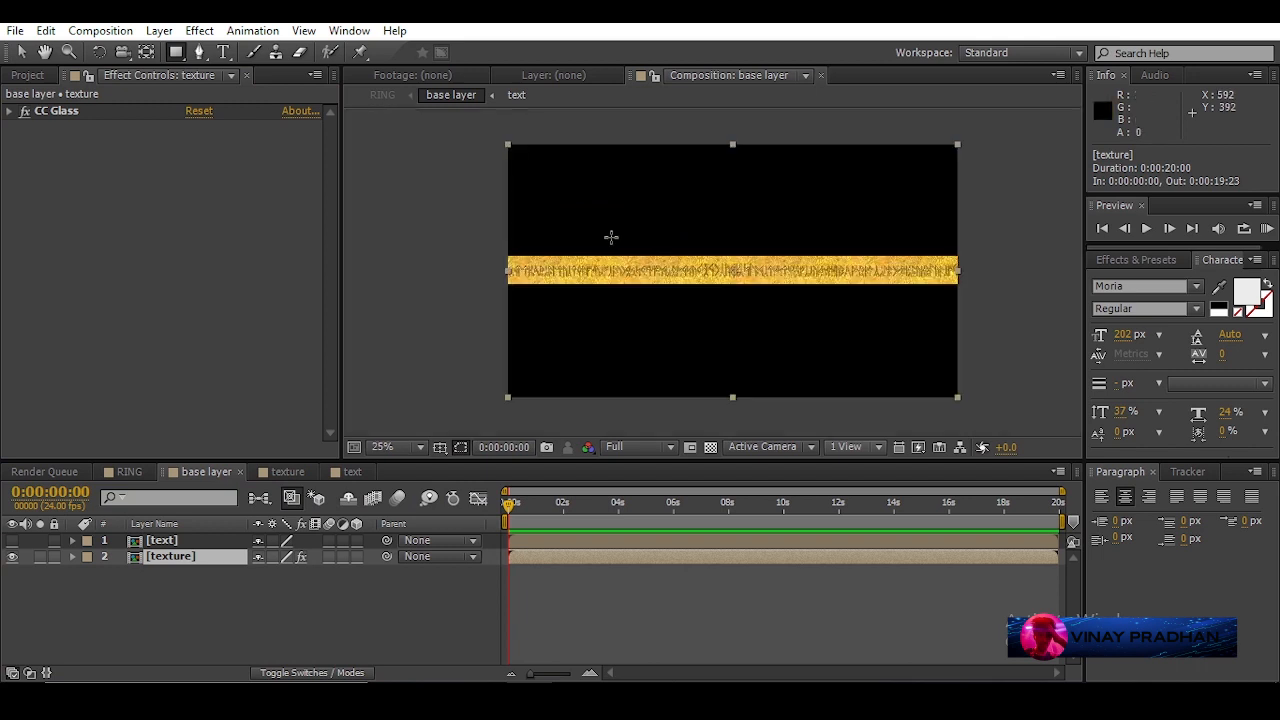
left_click_drag(499, 248, 553, 290)
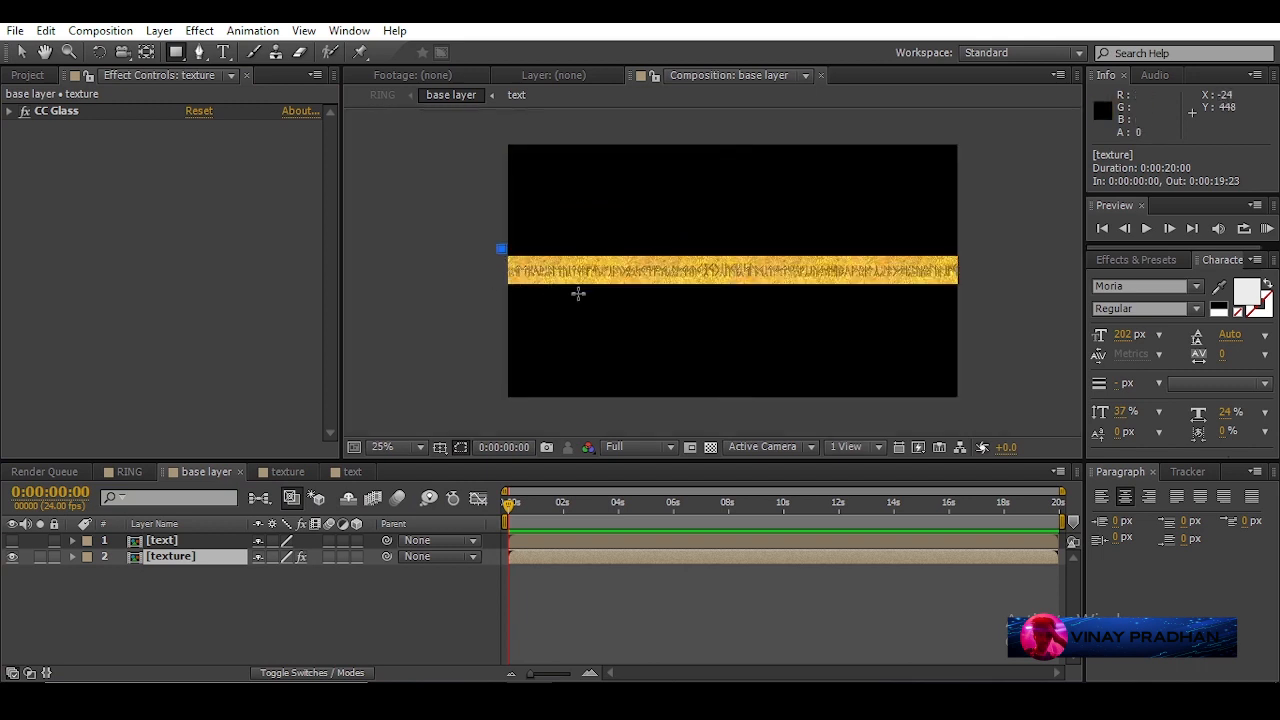
left_click_drag(692, 293, 976, 290)
left_click(163, 585)
key("Delete")
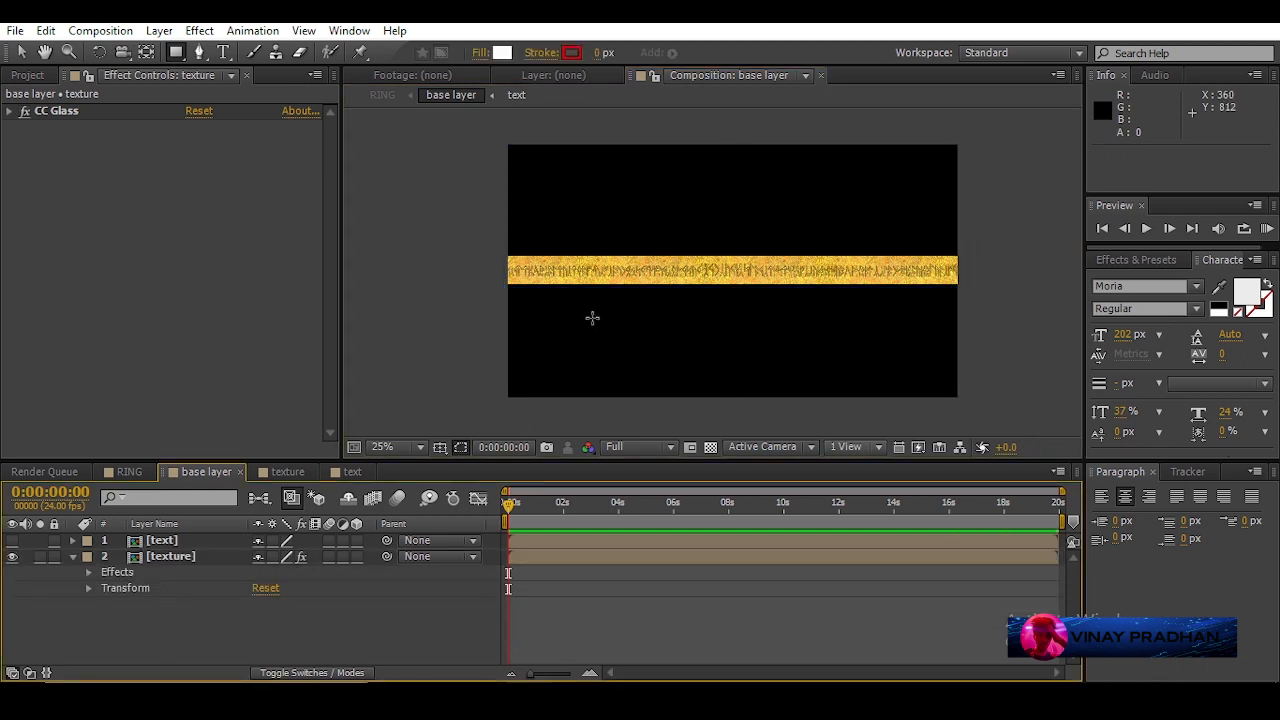
- Draw a full-width white rectangle shape and place it at position 968, 596 along the gold band's lower edge
mouse_move(500, 249)
left_mouse_down()
mouse_move(509, 287)
mouse_move(965, 286)
left_mouse_up()
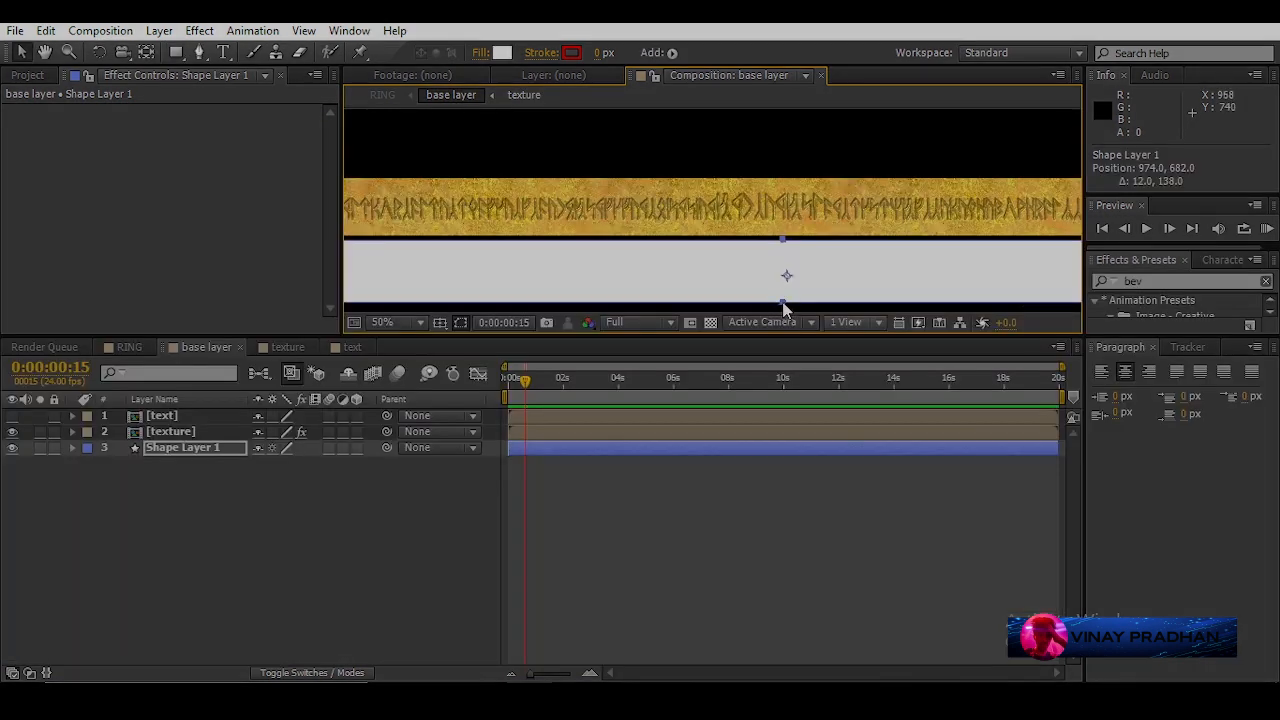
left_click_drag(783, 308, 813, 240)
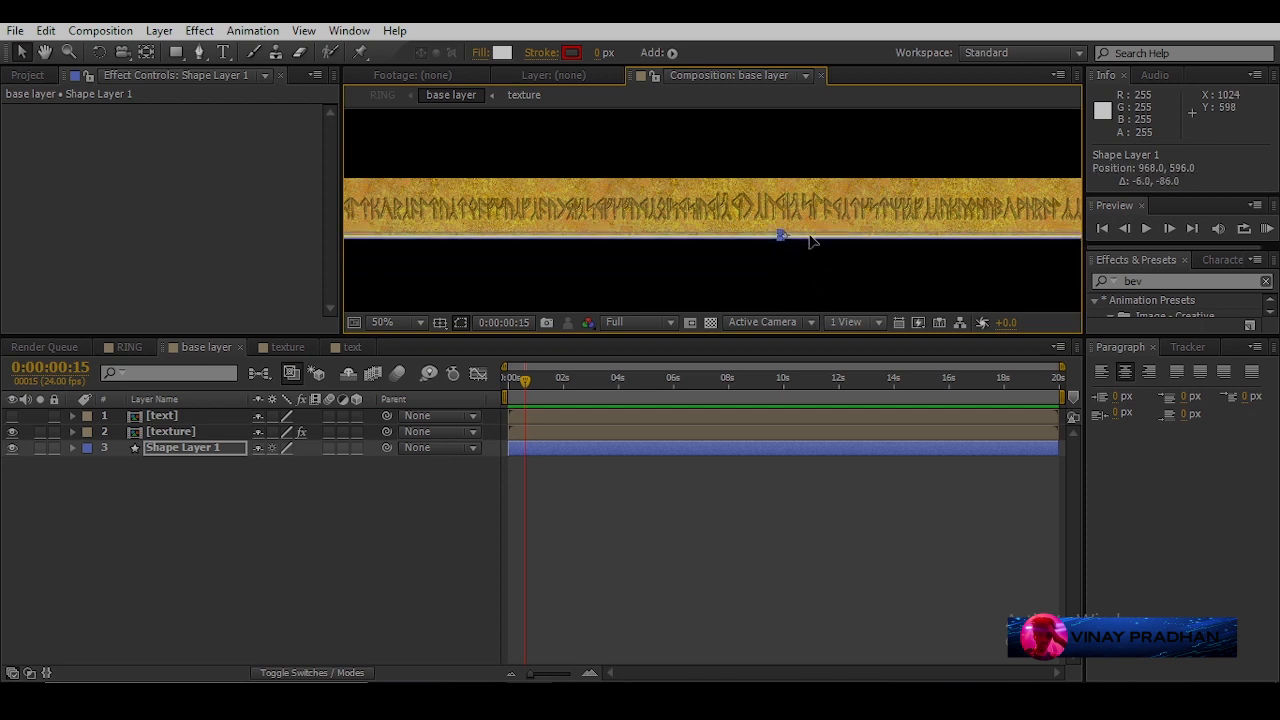
key("period")
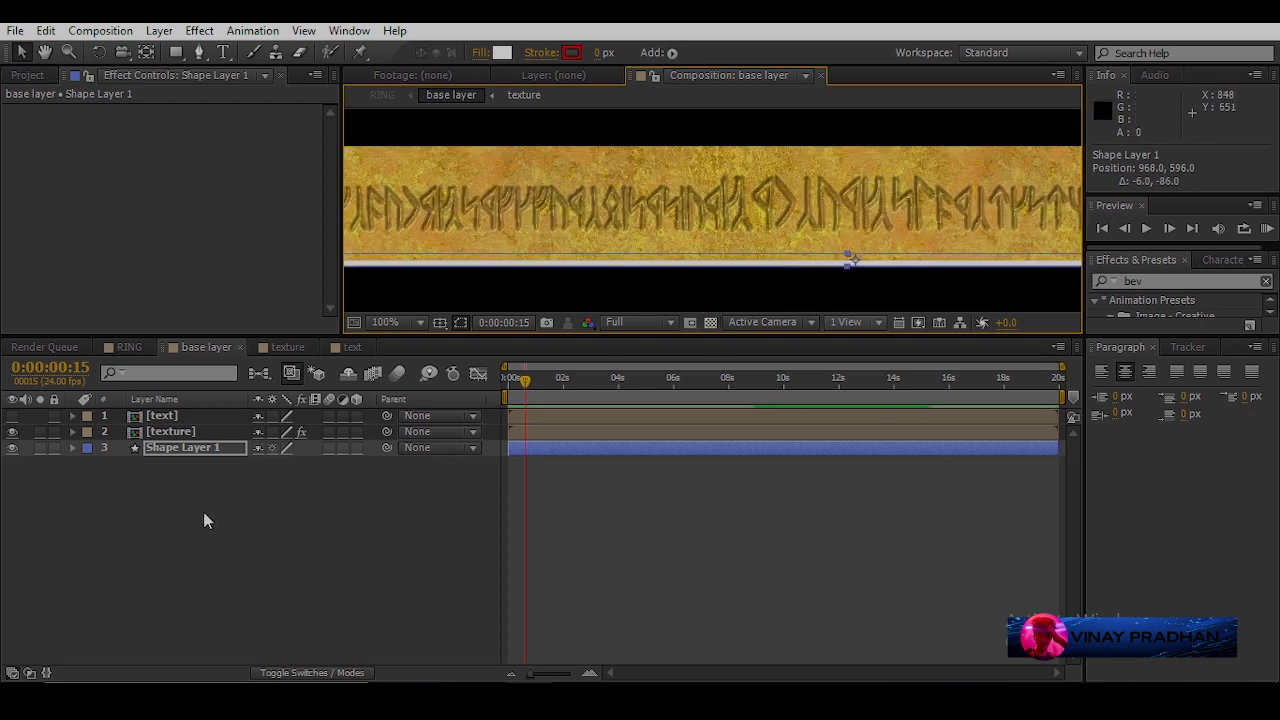
- Duplicate the texture layer's CC Glass effect and set the copy's bump map to Shape Layer 1
left_click(192, 432)
left_click(69, 113)
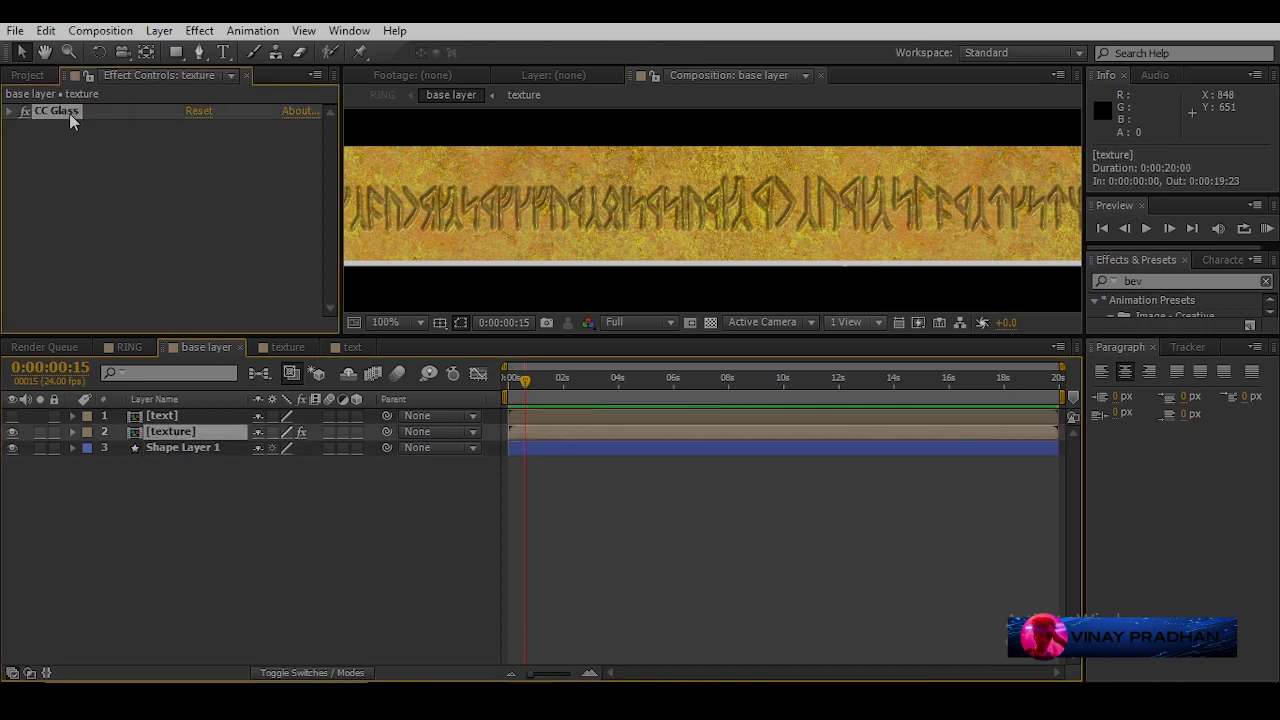
key("ctrl+d")
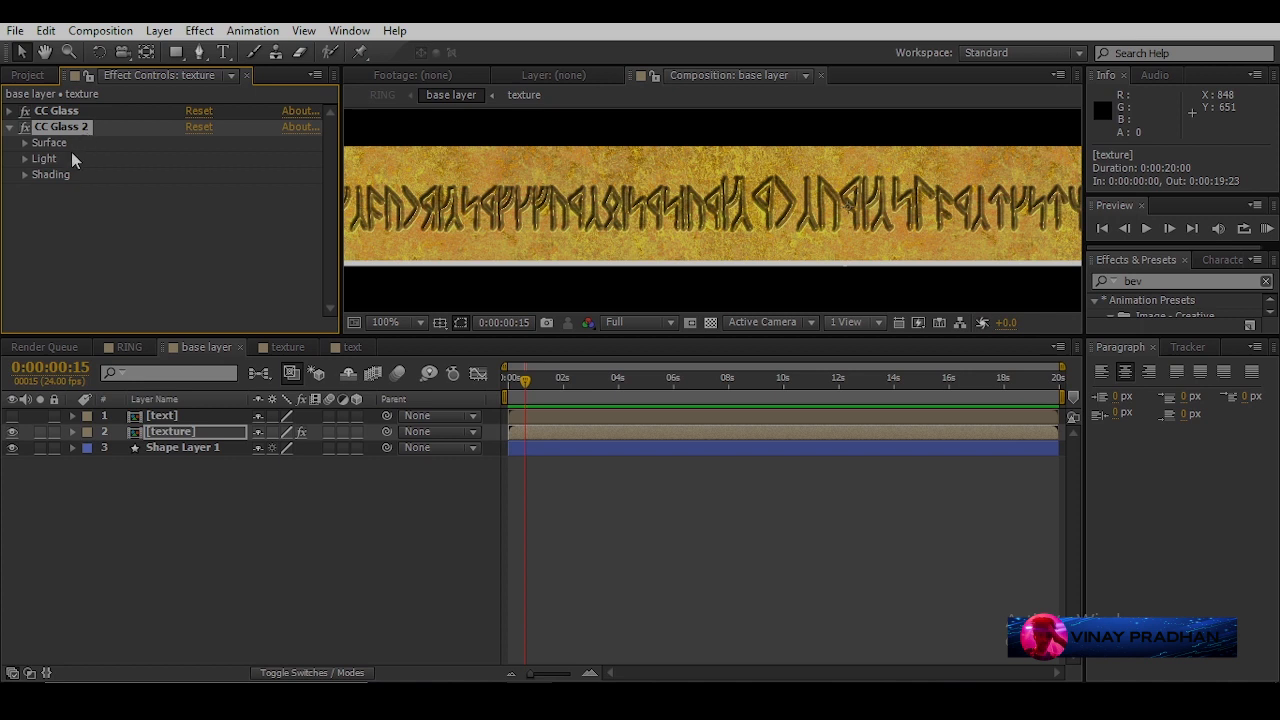
left_click(25, 143)
left_click(204, 160)
left_click(237, 247)
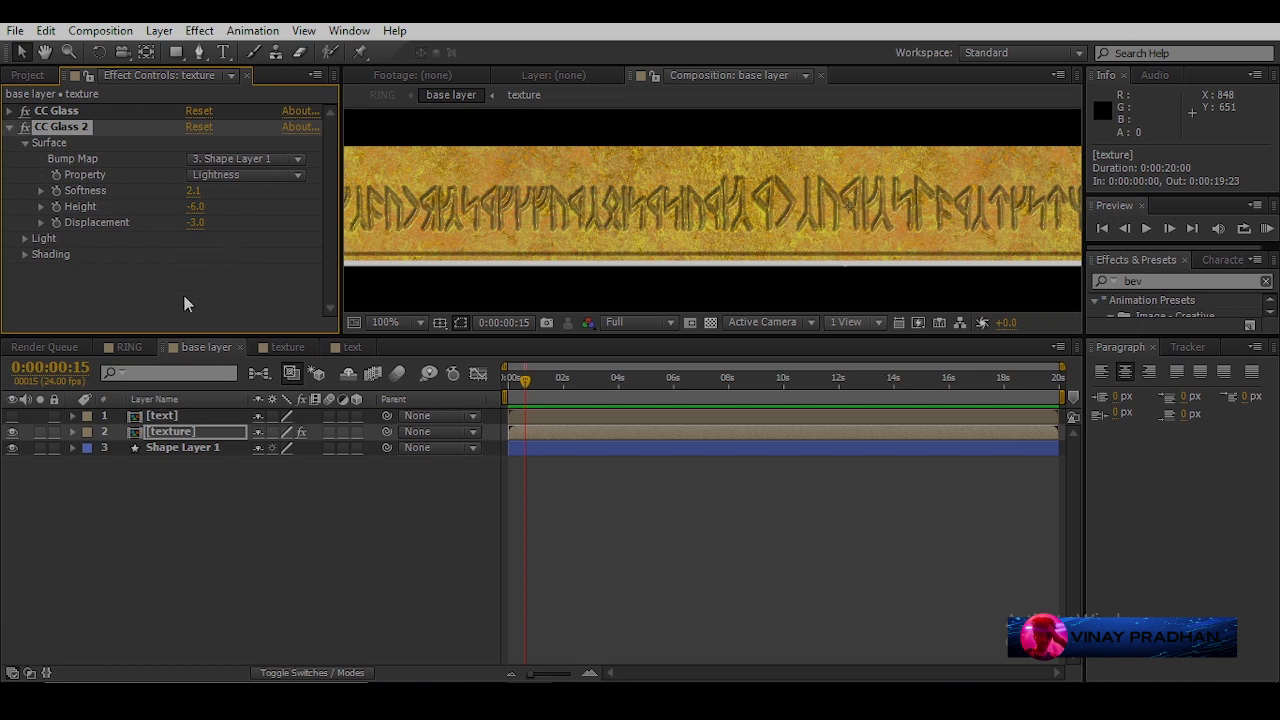
- Hide Shape Layer 1 and examine the engraved line along the gold band's lower edge
left_click(12, 448)
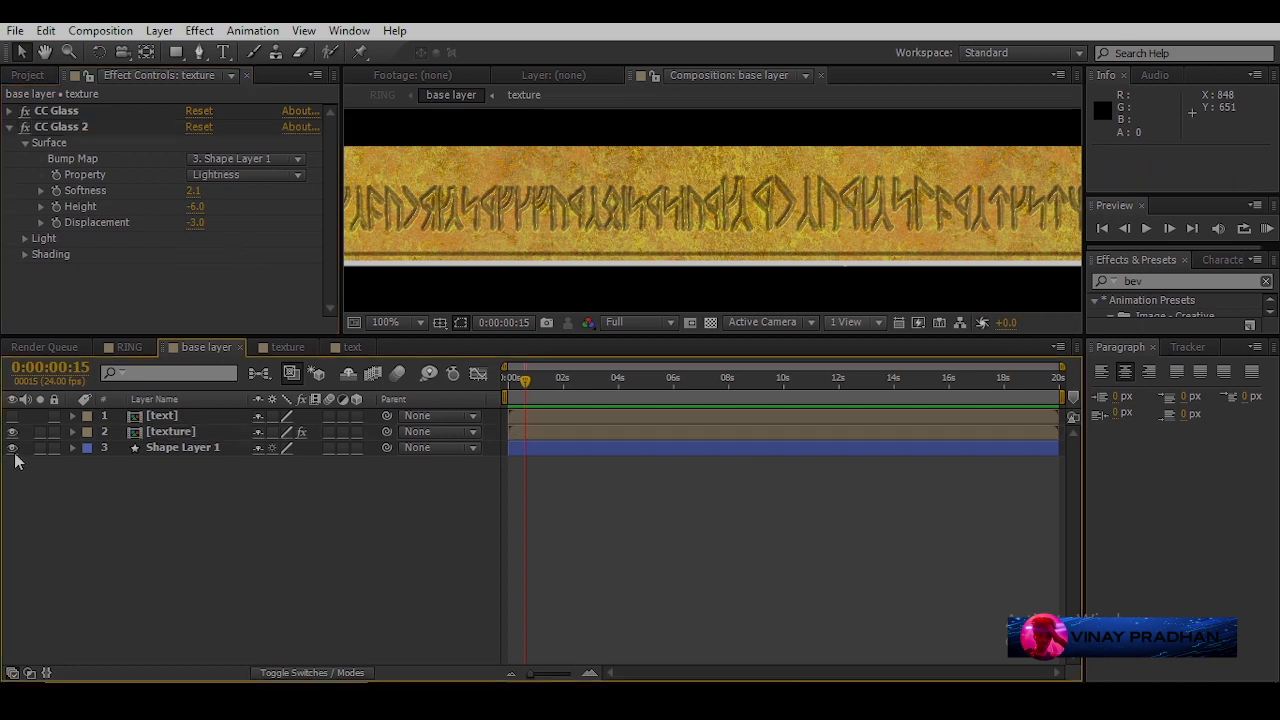
left_click(172, 451)
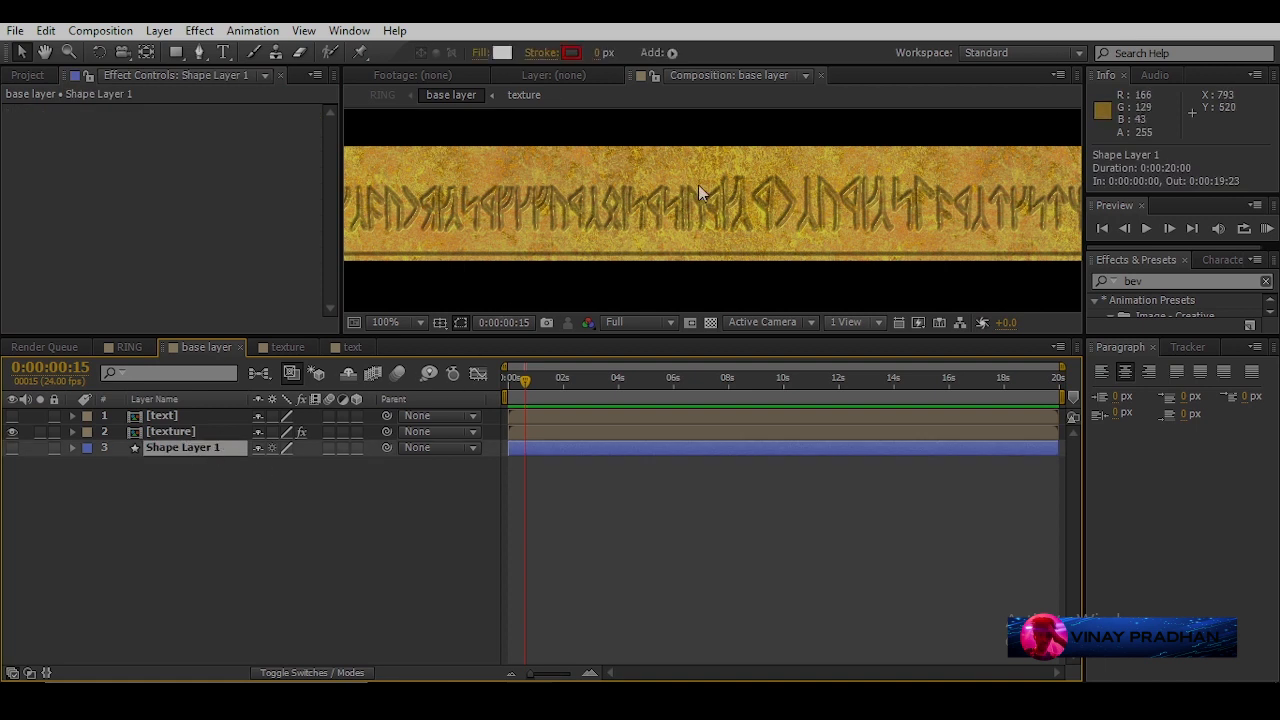
scroll(699, 191, "down", 1)
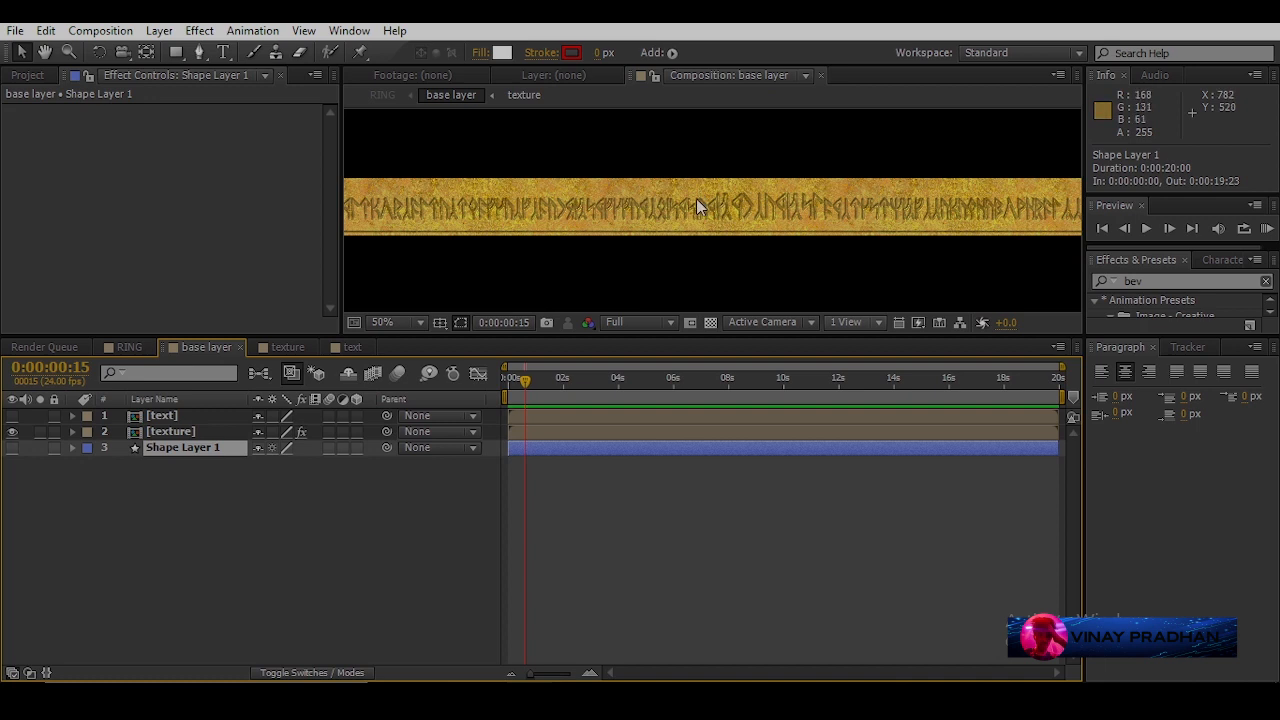
scroll(696, 198, "up", 1)
left_click(214, 489)
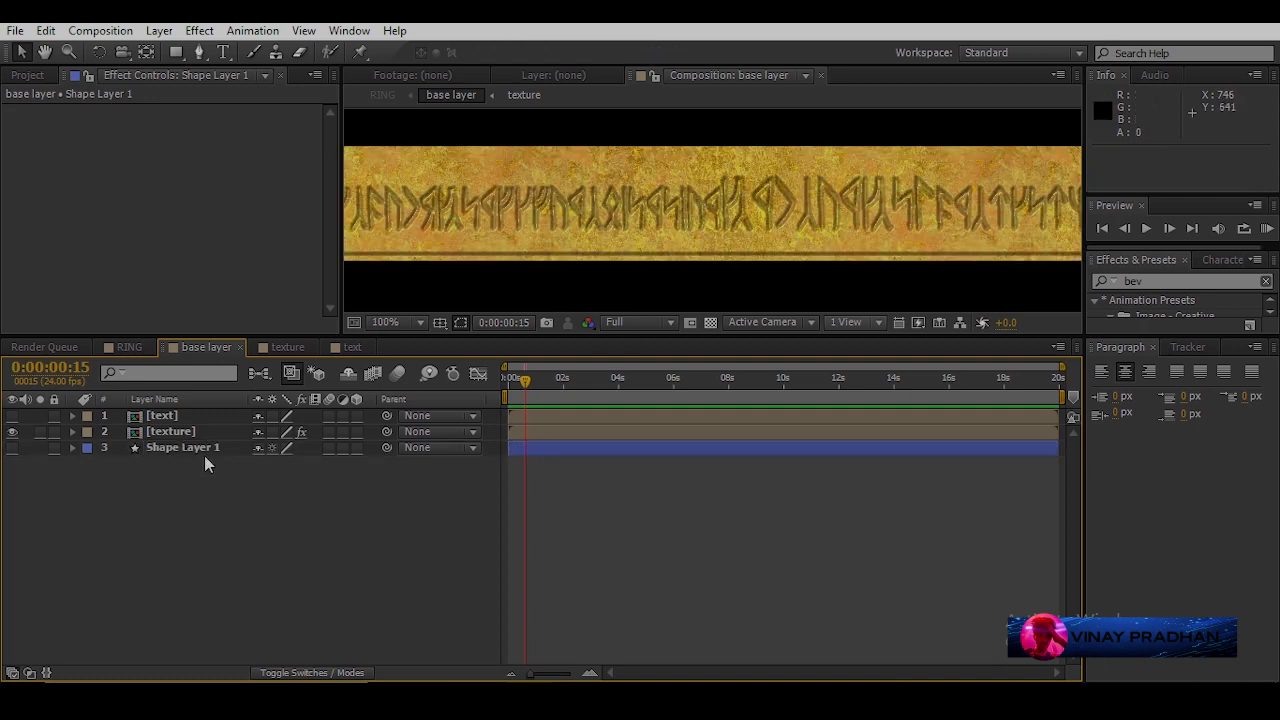
- Show Shape Layer 1 again and nudge it down to position 969, 598 along the gold band's lower edge
left_click(205, 452)
left_click(71, 448)
left_click(12, 449)
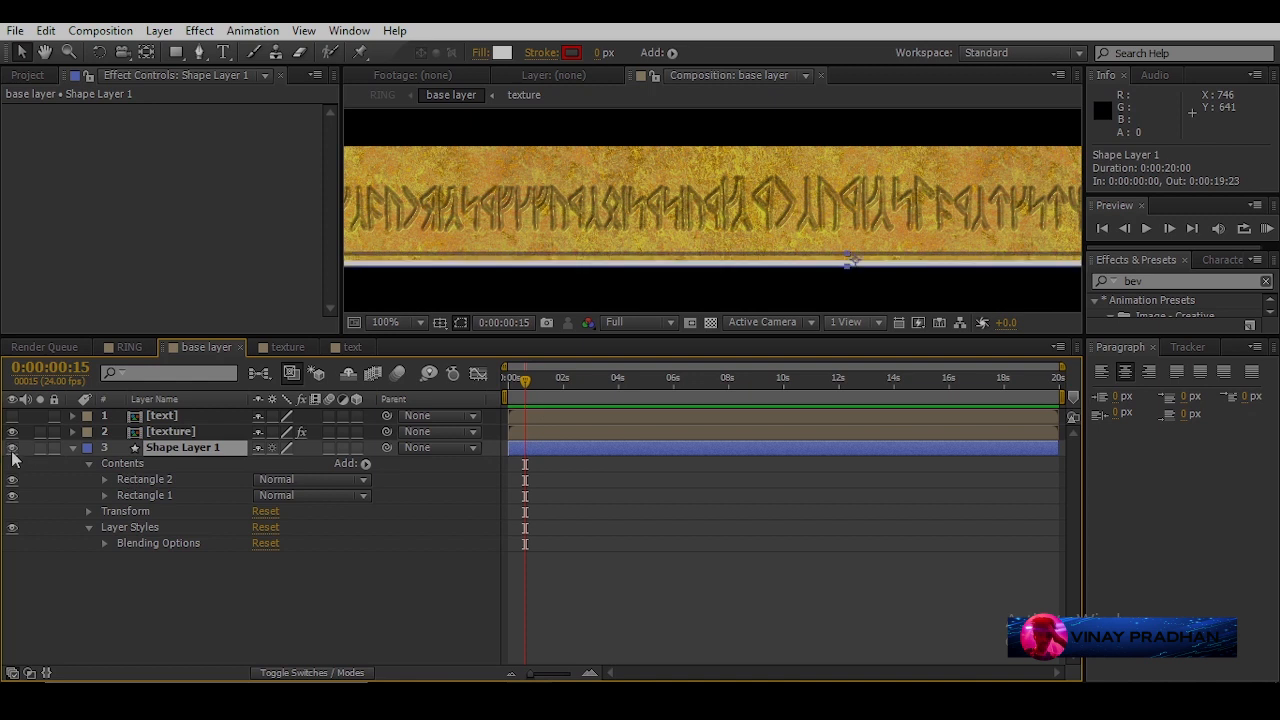
scroll(746, 235, "up", 1)
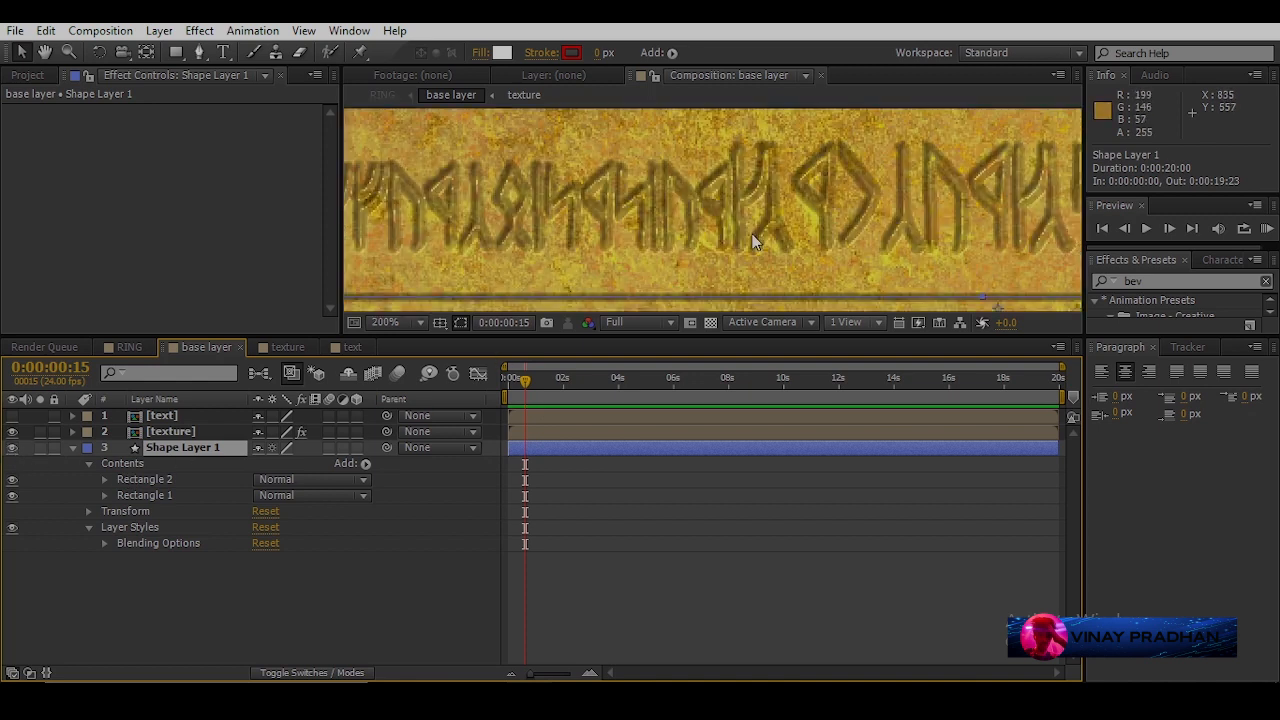
left_click_drag(748, 208, 735, 103)
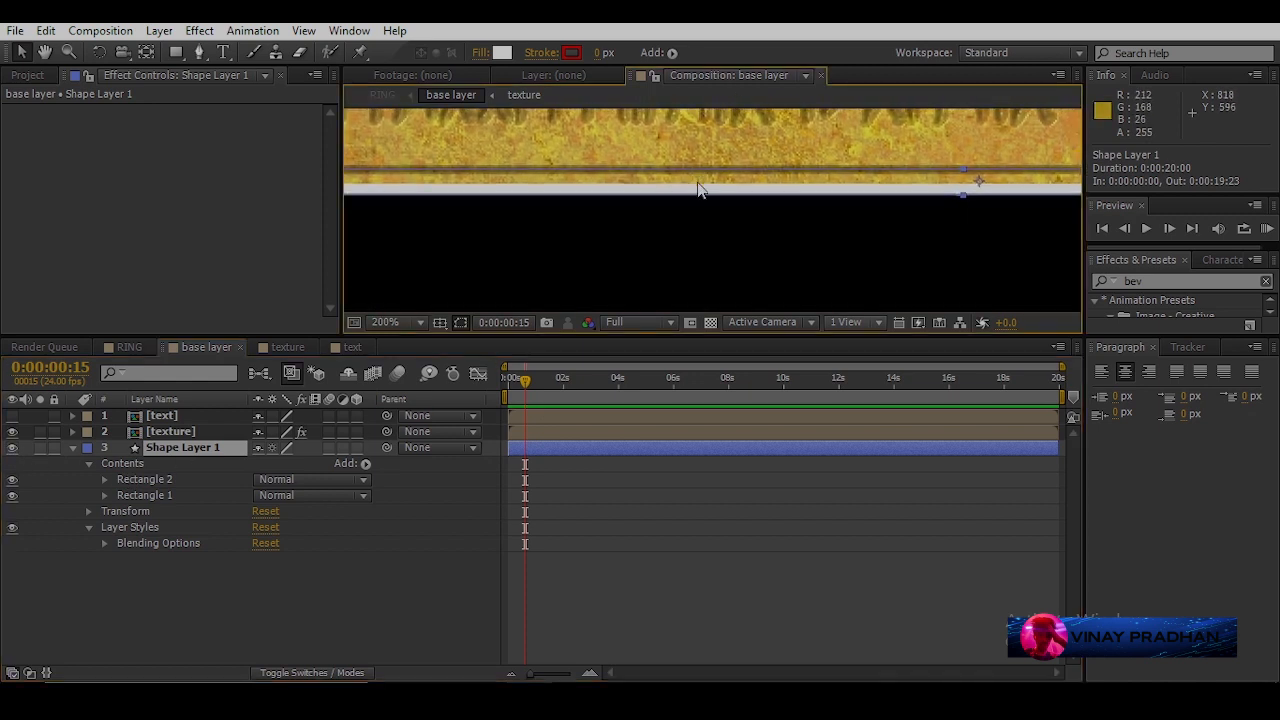
left_click(205, 452)
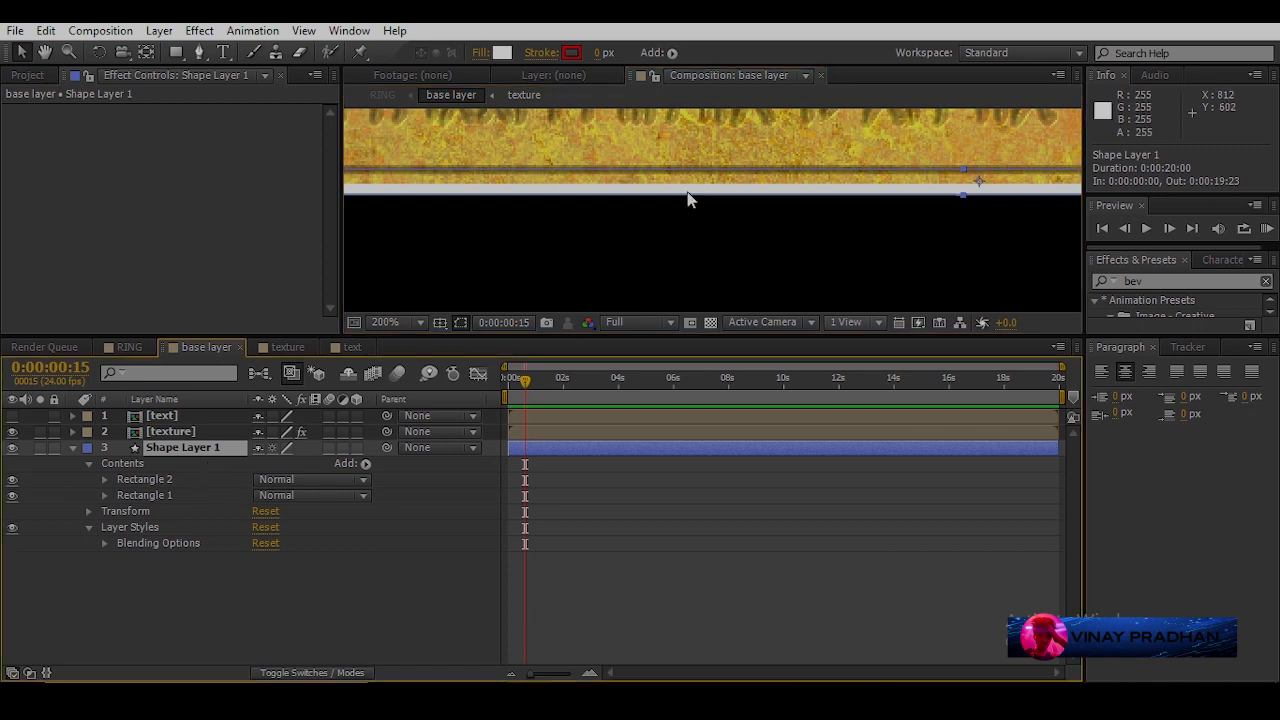
left_click_drag(695, 192, 697, 198)
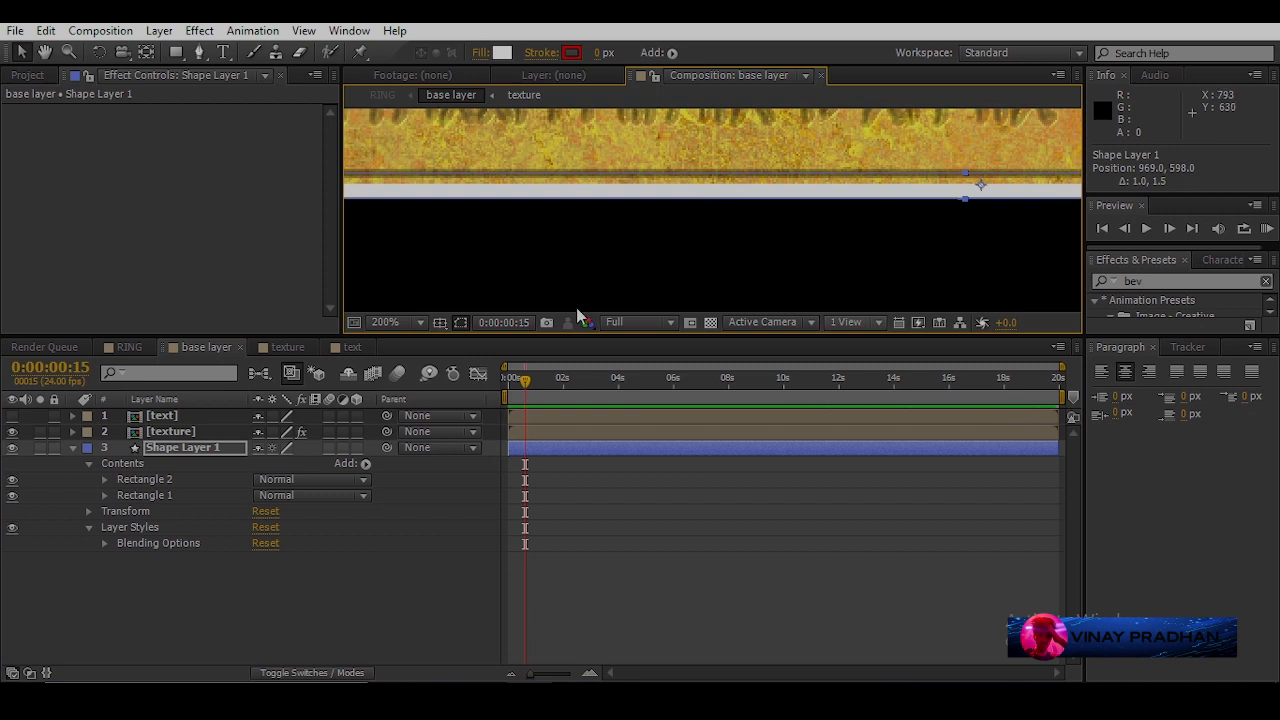
- Move Rectangle 2 of Shape Layer 1 up to the gold band's upper edge, keeping Rectangle 1 at the lower edge
left_click(143, 496)
key("Delete")
key("ctrl+z")
left_click(145, 479)
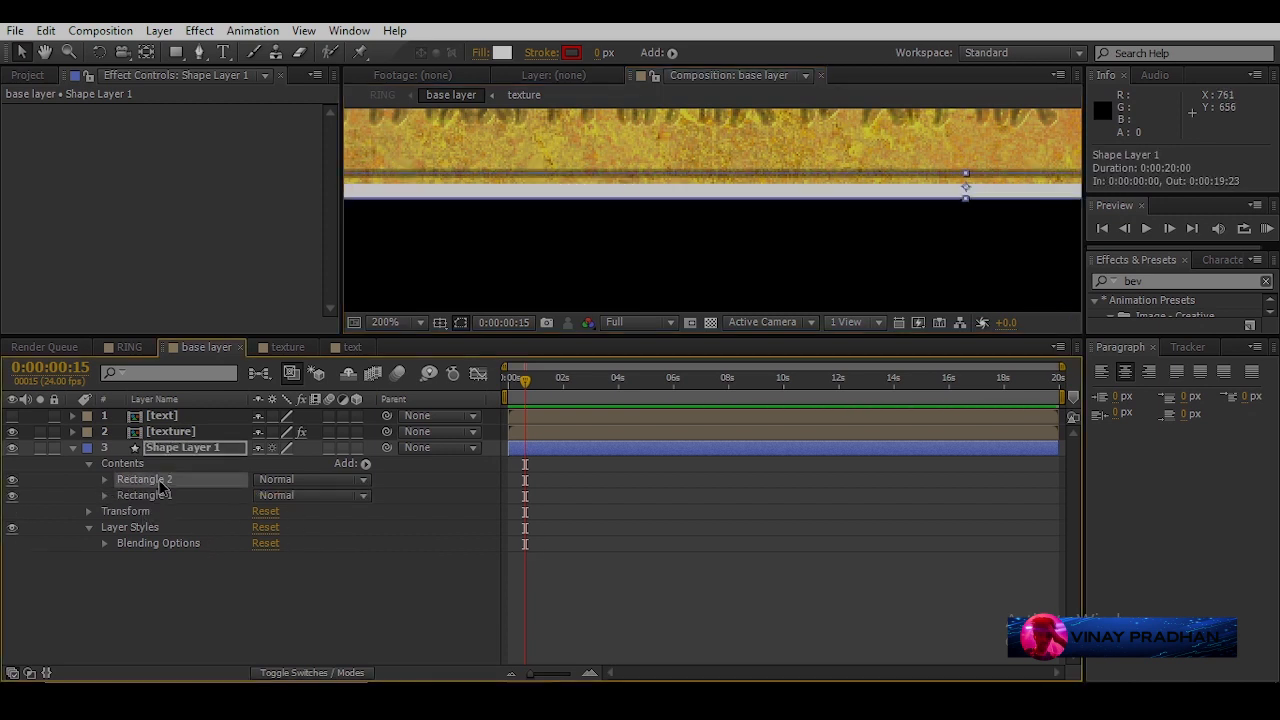
scroll(890, 160, "down", 5)
scroll(823, 215, "up", 2)
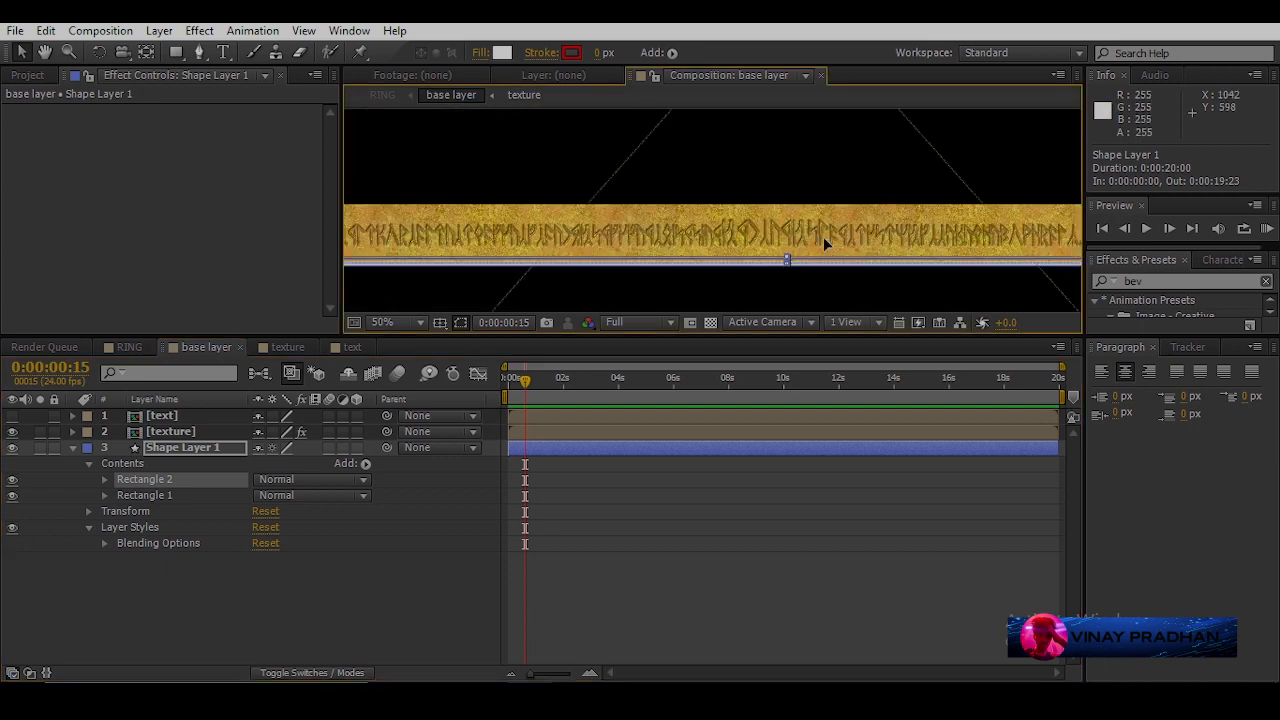
scroll(821, 203, "up", 2)
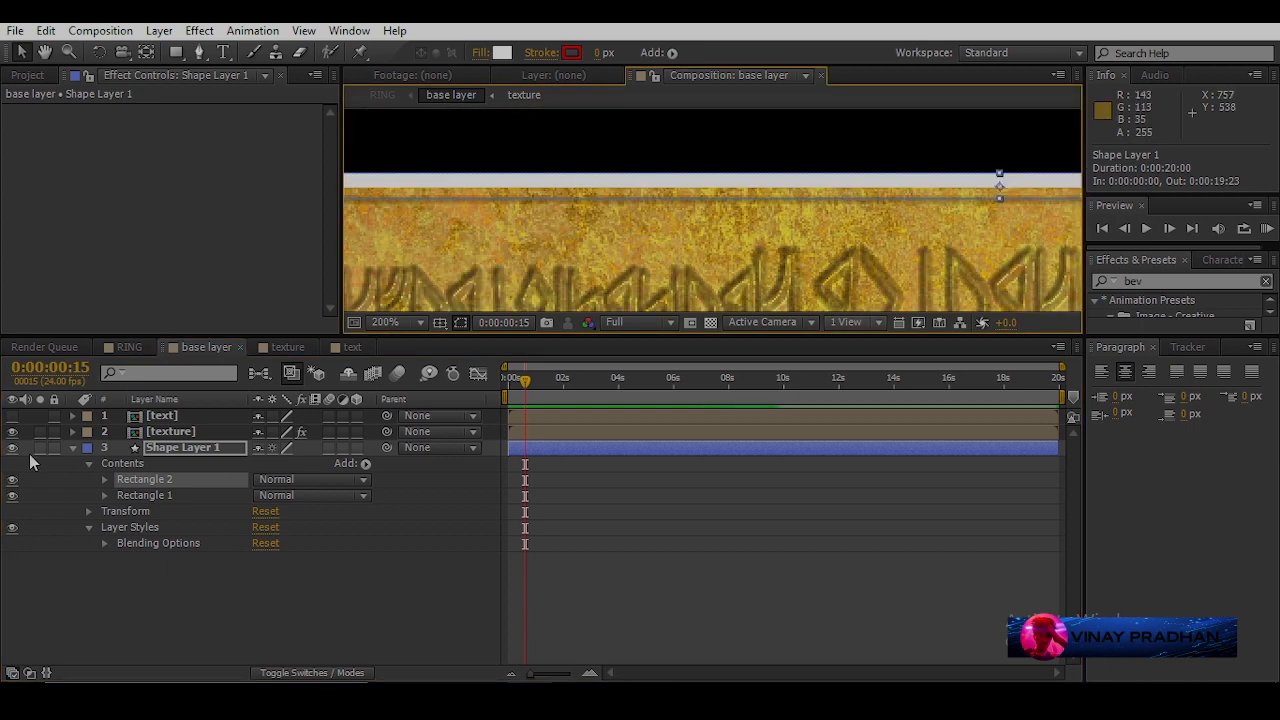
scroll(768, 131, "down", 1)
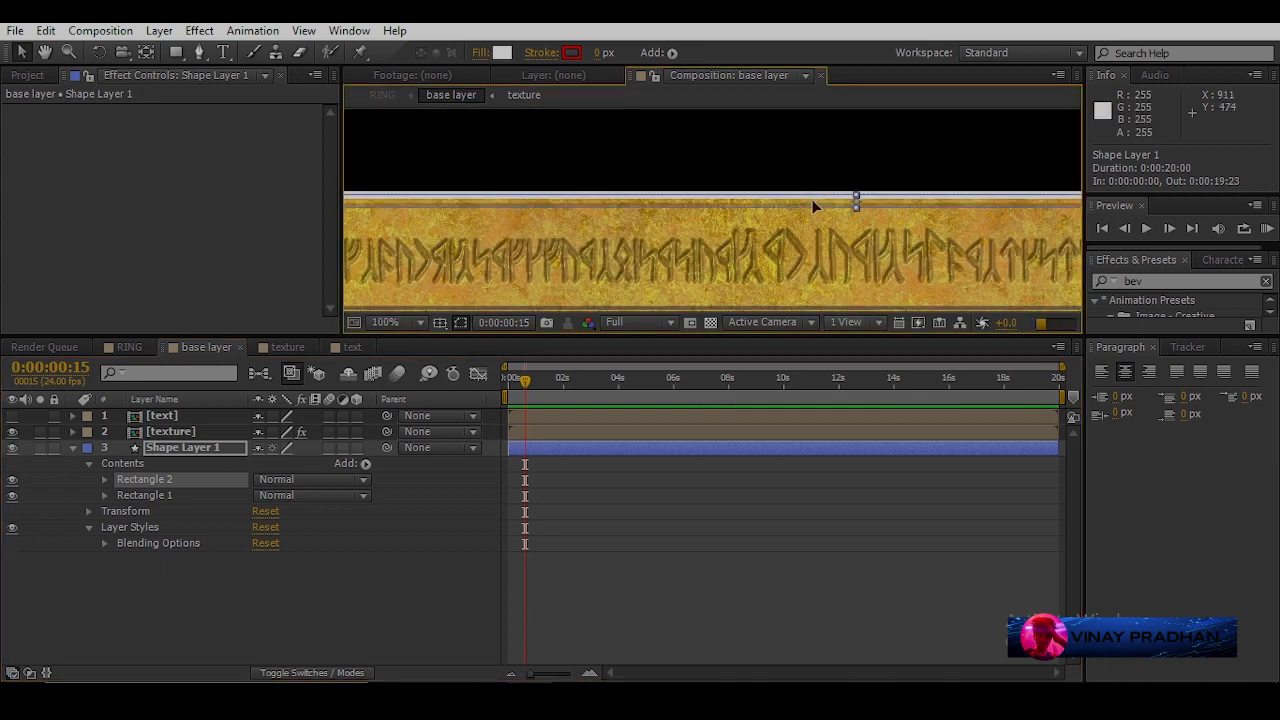
- Hide Shape Layer 1 and bring up the texture layer's CC Glass 2 surface settings
left_click(12, 449)
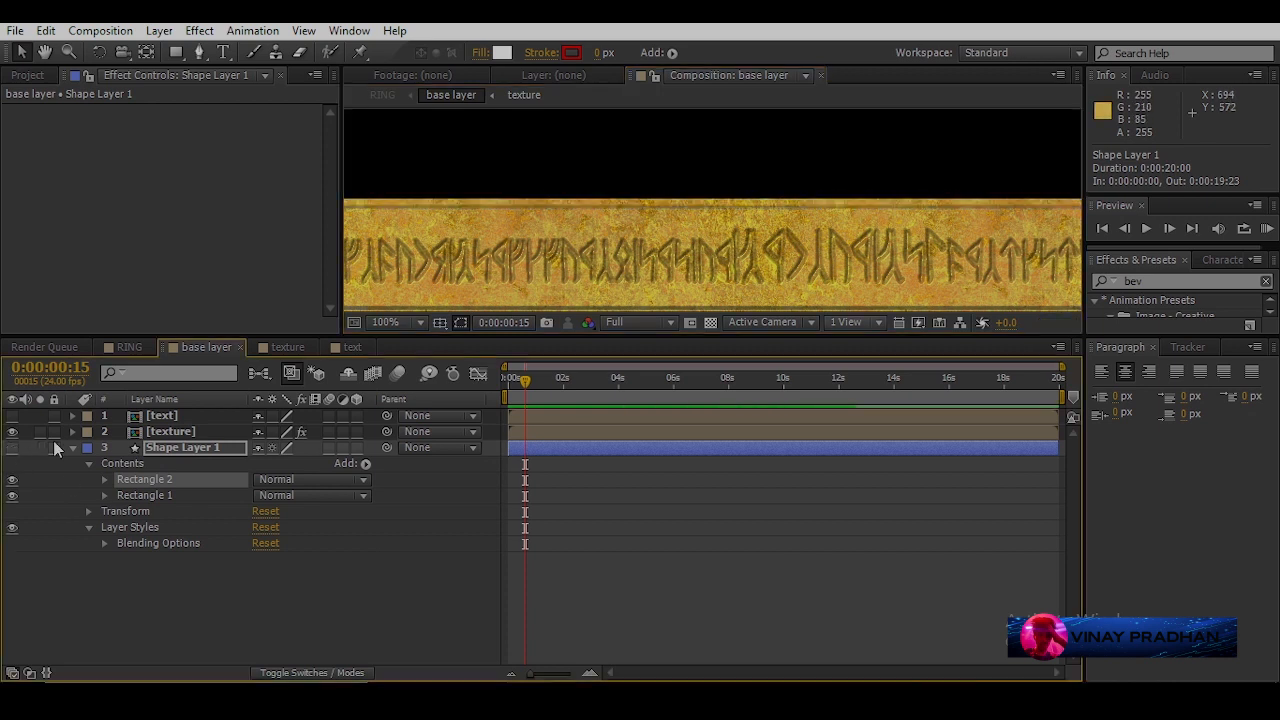
left_click_drag(740, 264, 738, 197)
left_click(170, 431)
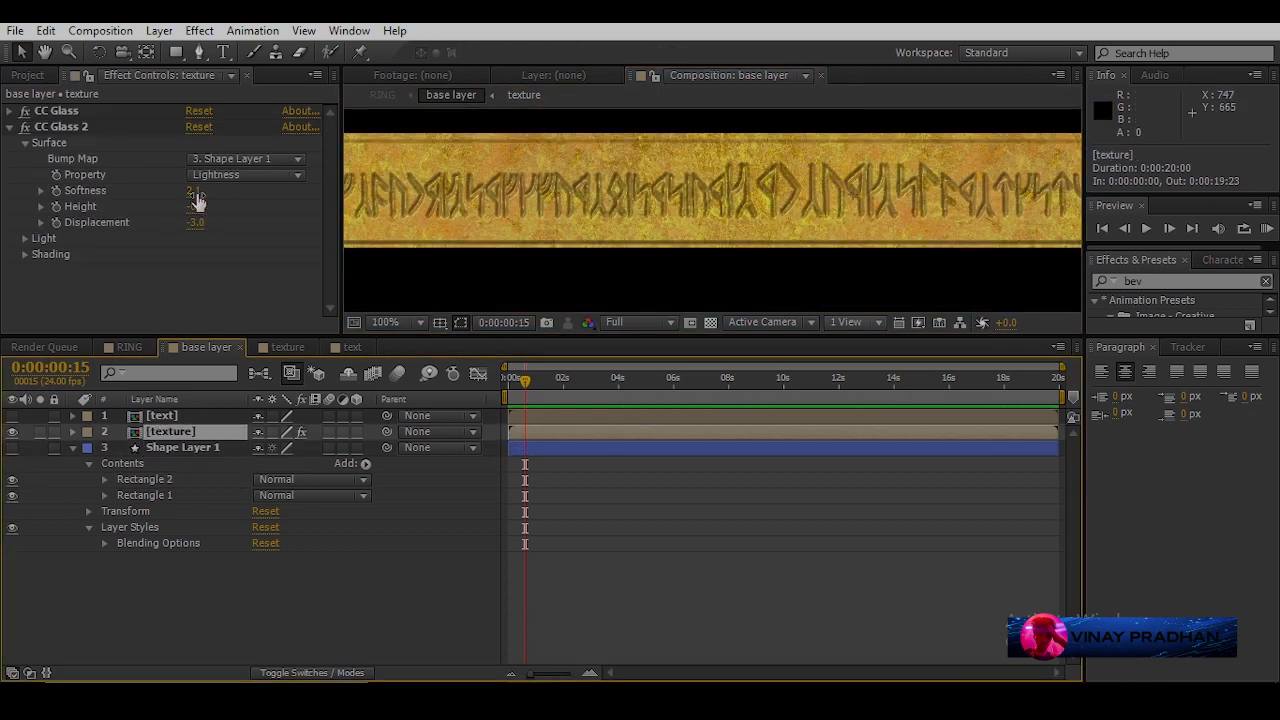
mouse_move(197, 207)
left_mouse_down()
mouse_move(224, 206)
mouse_move(202, 194)
mouse_move(203, 224)
left_mouse_up()
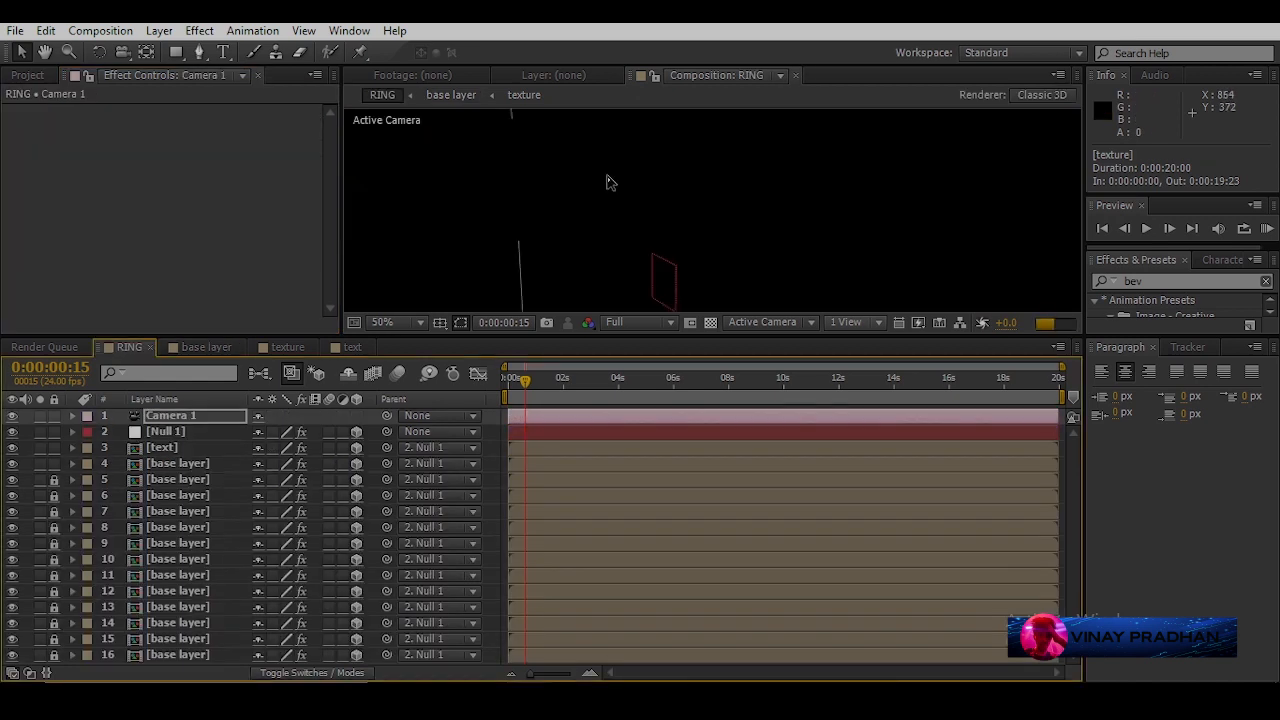
- Orbit the camera in the RING composition and examine the ring's engraved edges and stacked sides
scroll(607, 178, "up", 2)
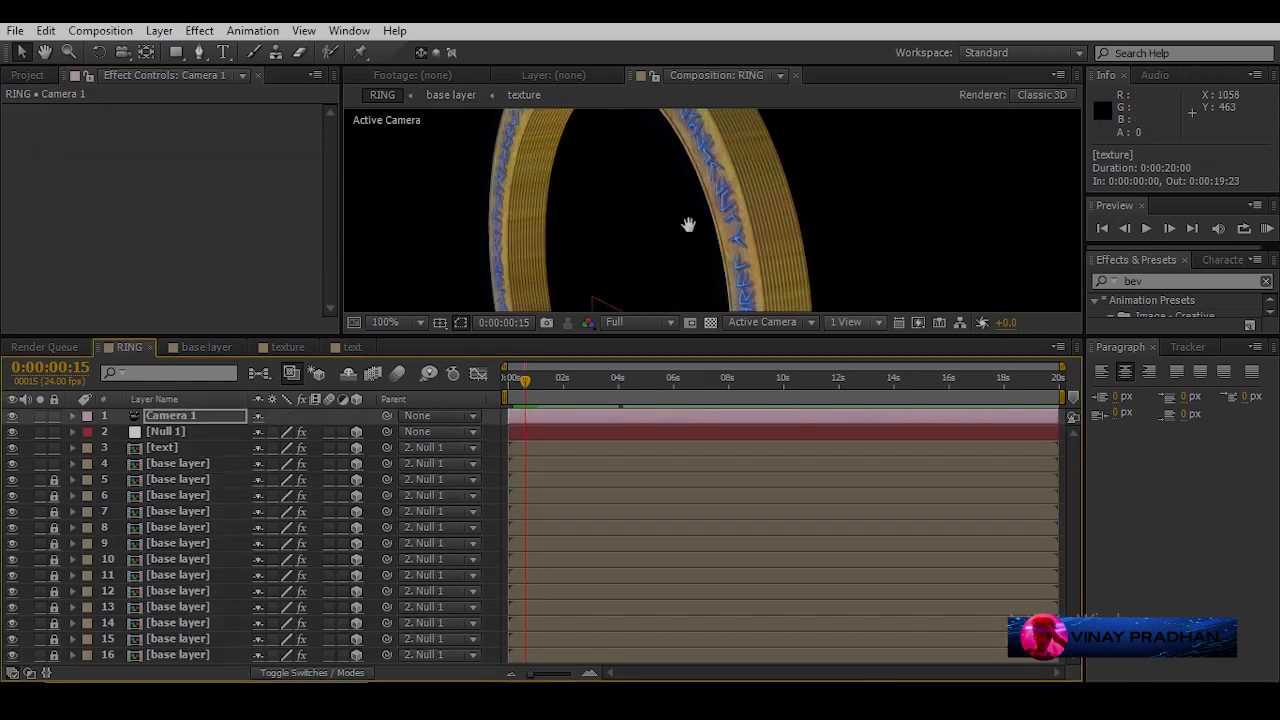
key("c")
left_click_drag(590, 252, 717, 198)
scroll(710, 210, "down", 1)
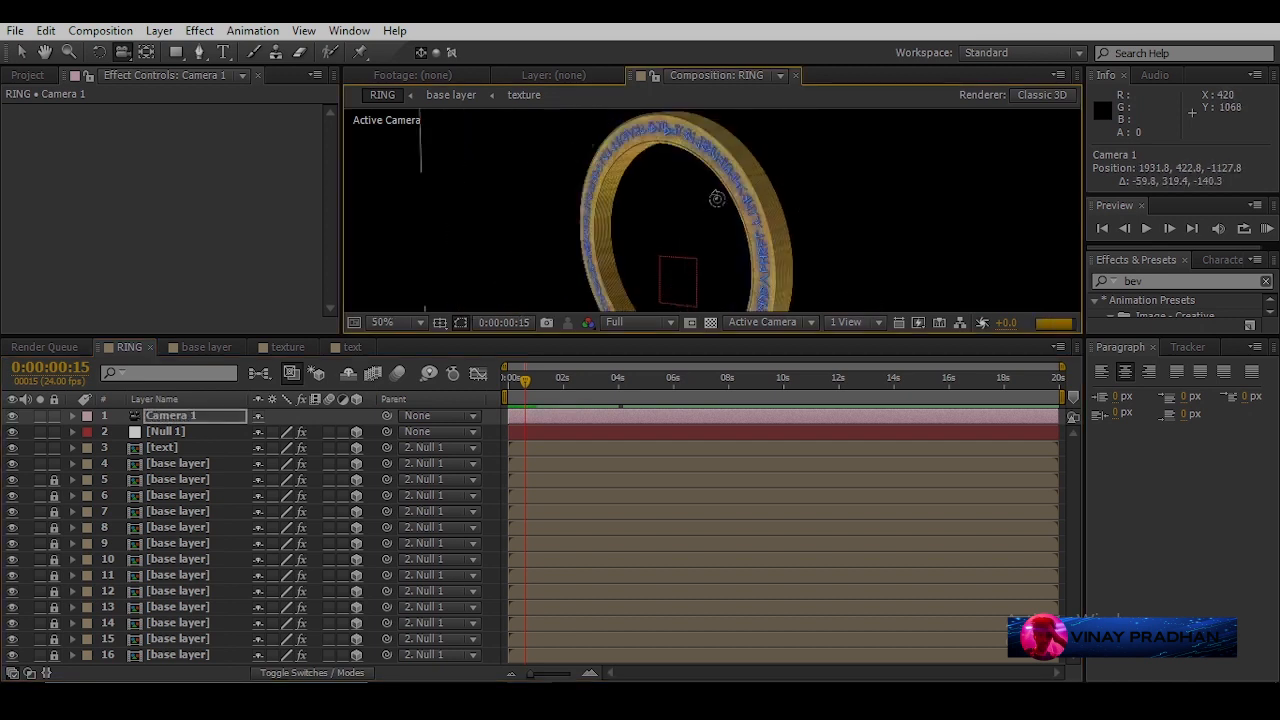
scroll(814, 154, "up", 2)
scroll(814, 182, "down", 2)
scroll(710, 216, "up", 1)
left_click_drag(709, 220, 703, 263)
scroll(577, 216, "down", 2)
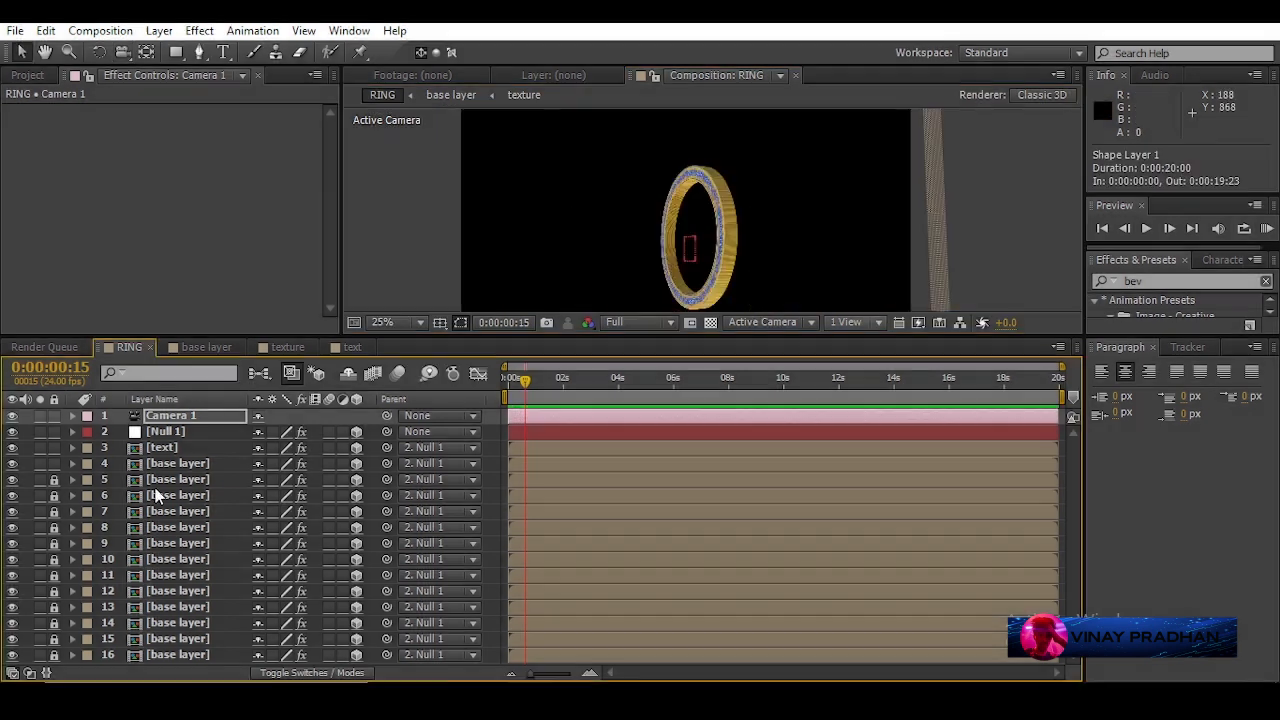
- Copy the rune text layer from the text composition into RING above the text layer, and hide Camera 1
left_click(208, 466)
left_click(220, 445)
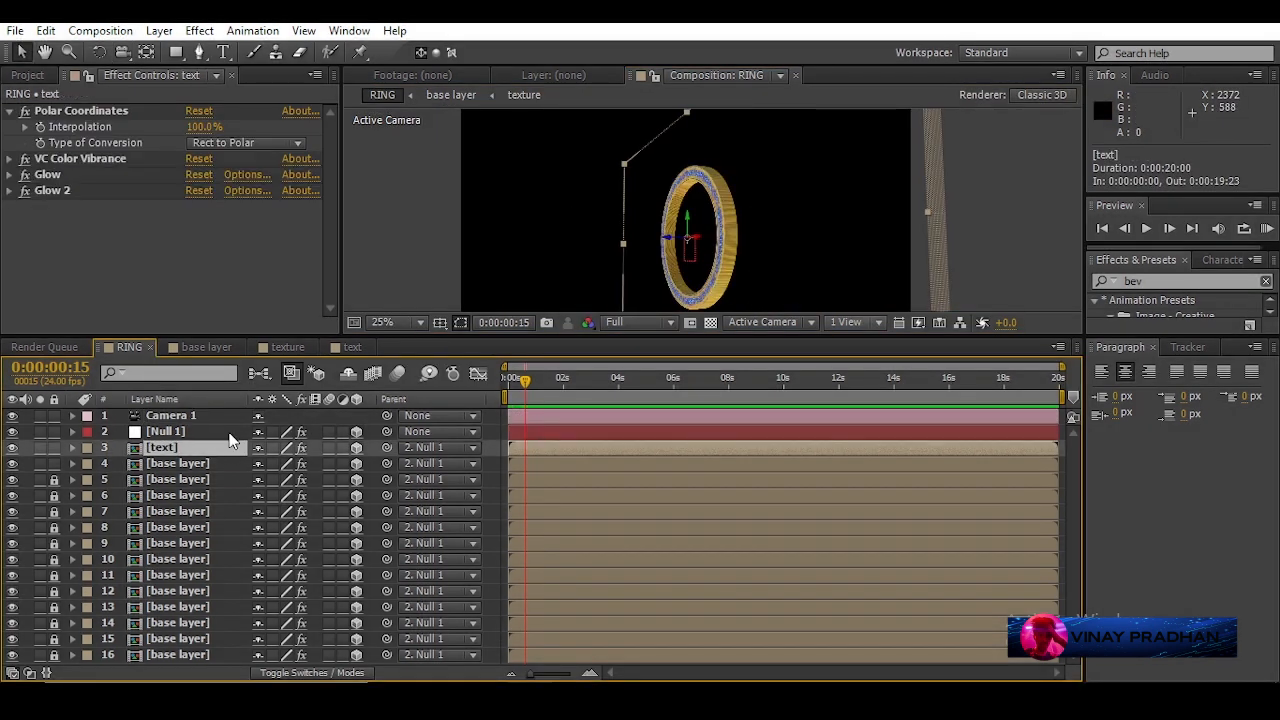
left_click(348, 347)
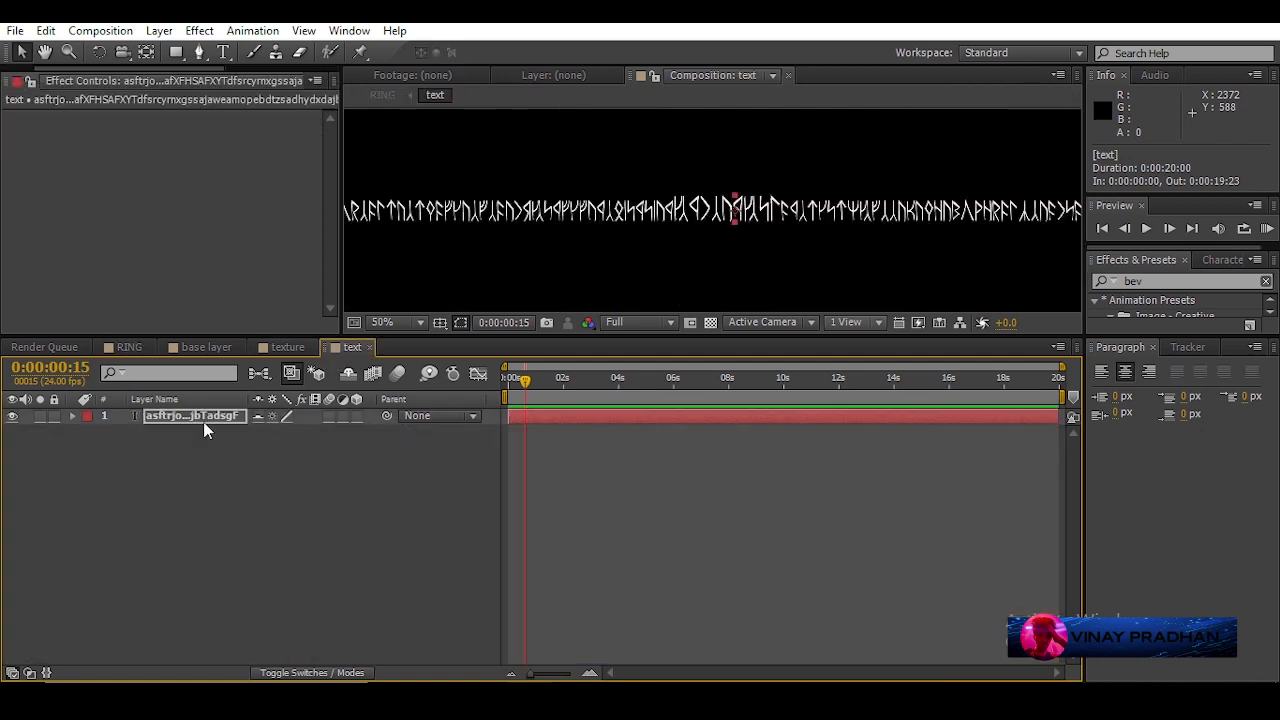
left_click(171, 420)
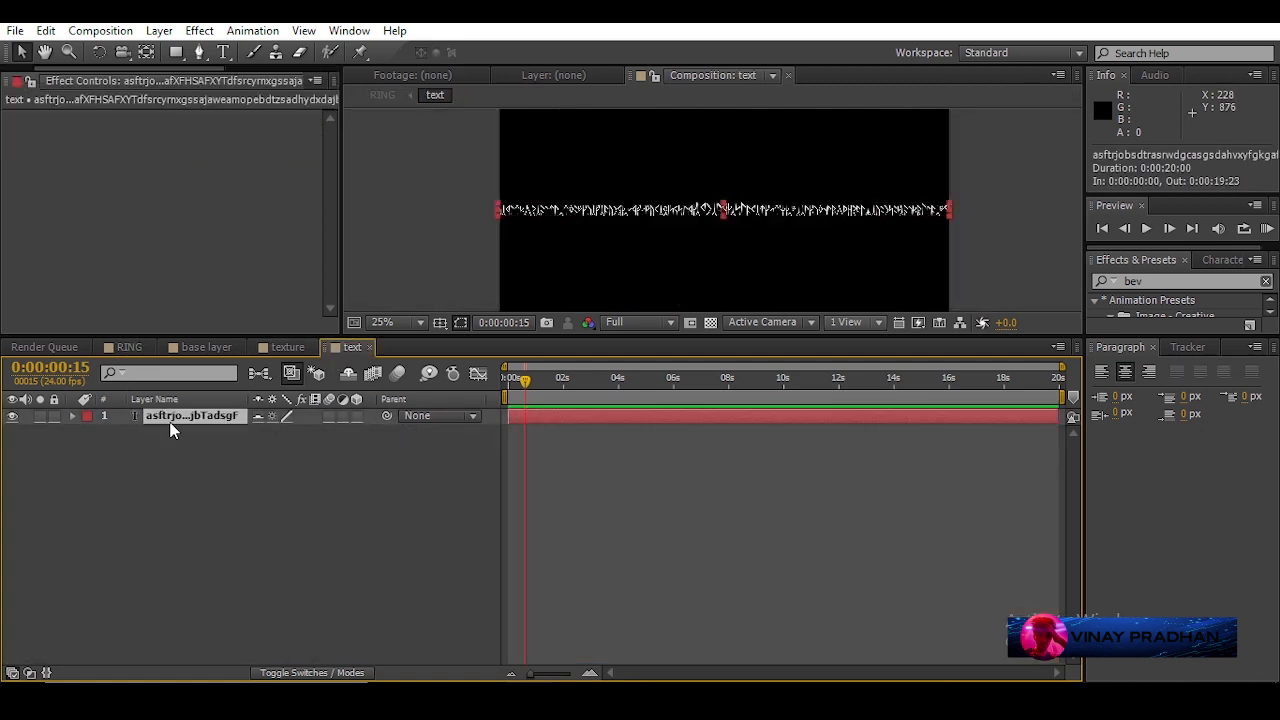
left_click(131, 347)
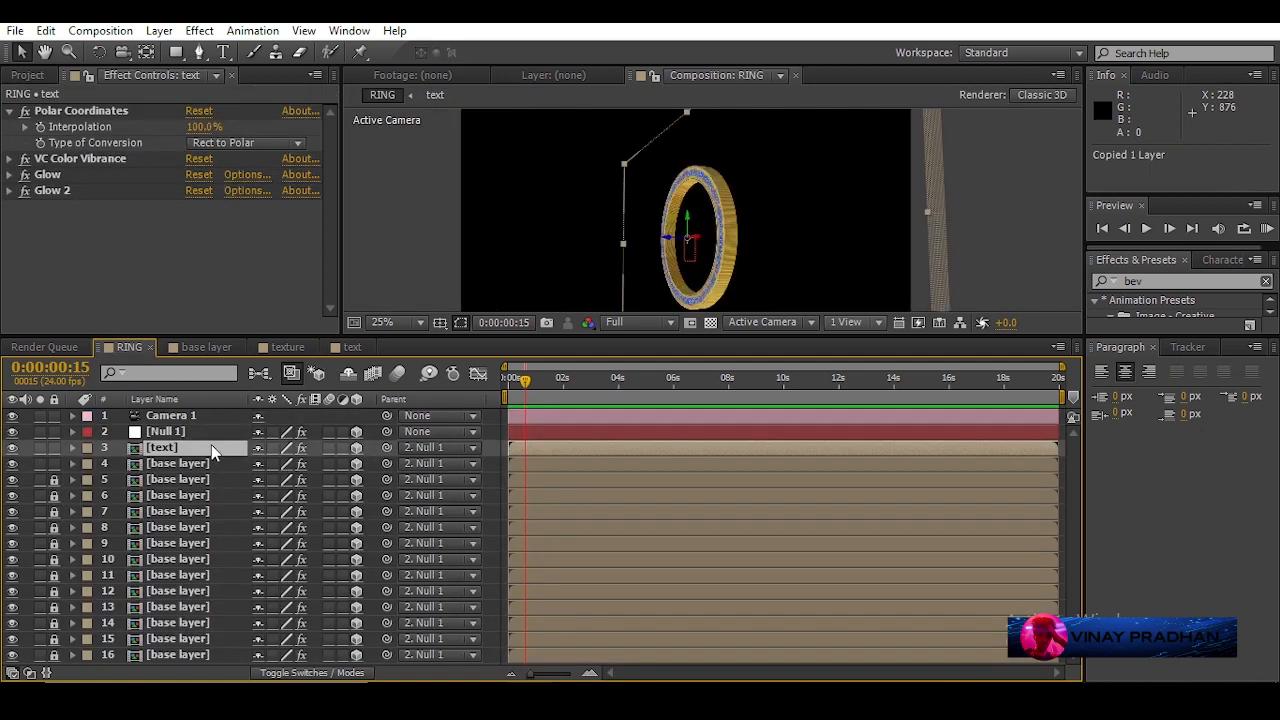
key("ctrl+v")
left_click(13, 416)
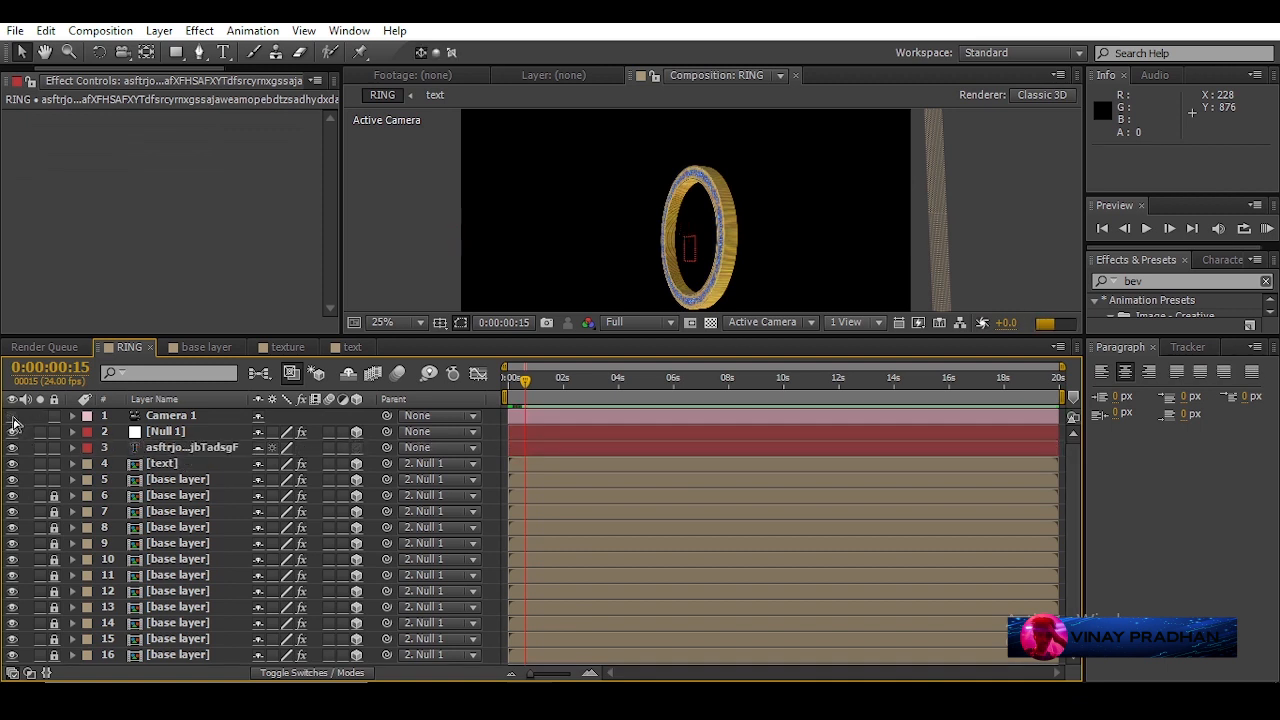
key("period")
- Draw a circular mask on the pasted rune text layer that follows the ring's outer edge
left_click(147, 444)
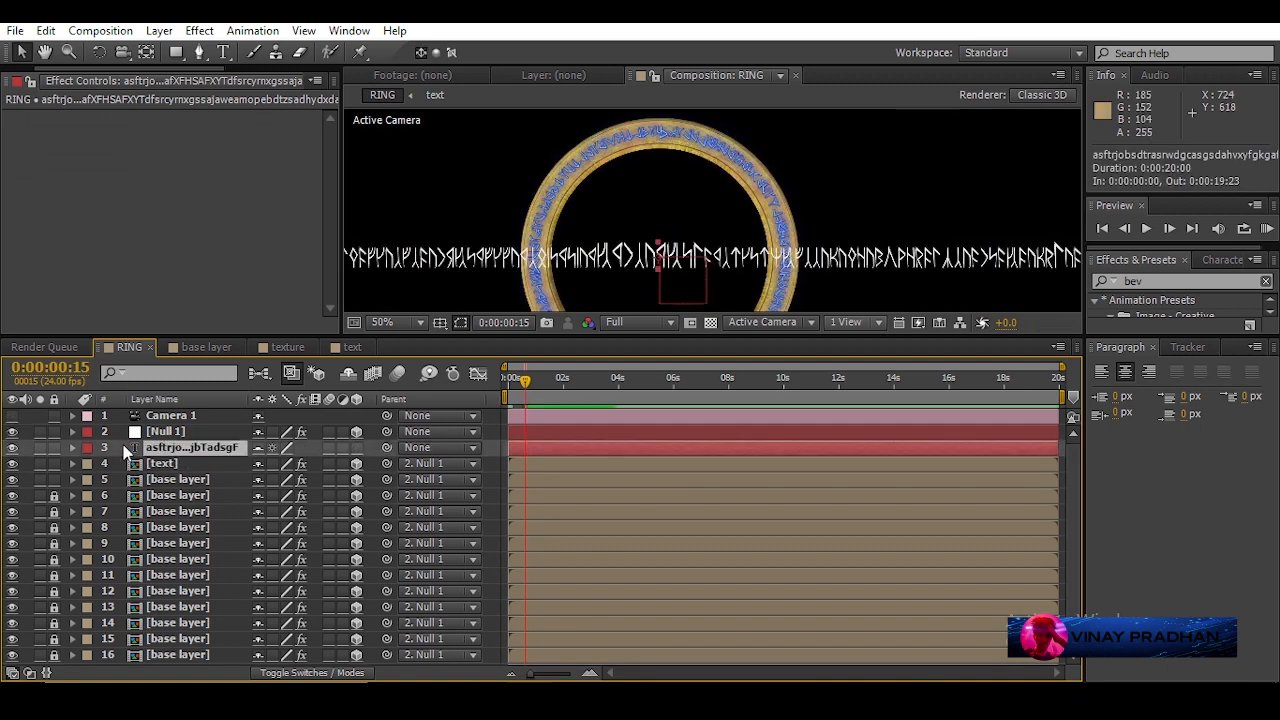
left_click(72, 448)
left_click(89, 462)
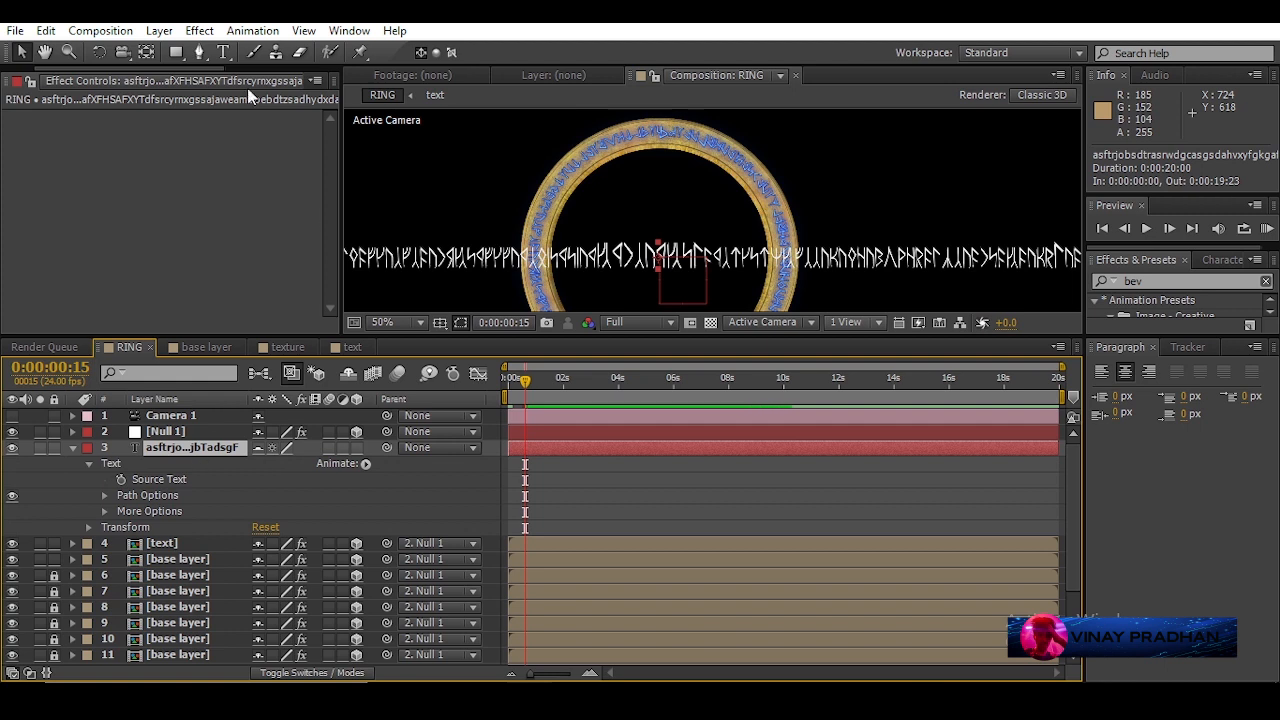
left_click_drag(176, 58, 239, 92)
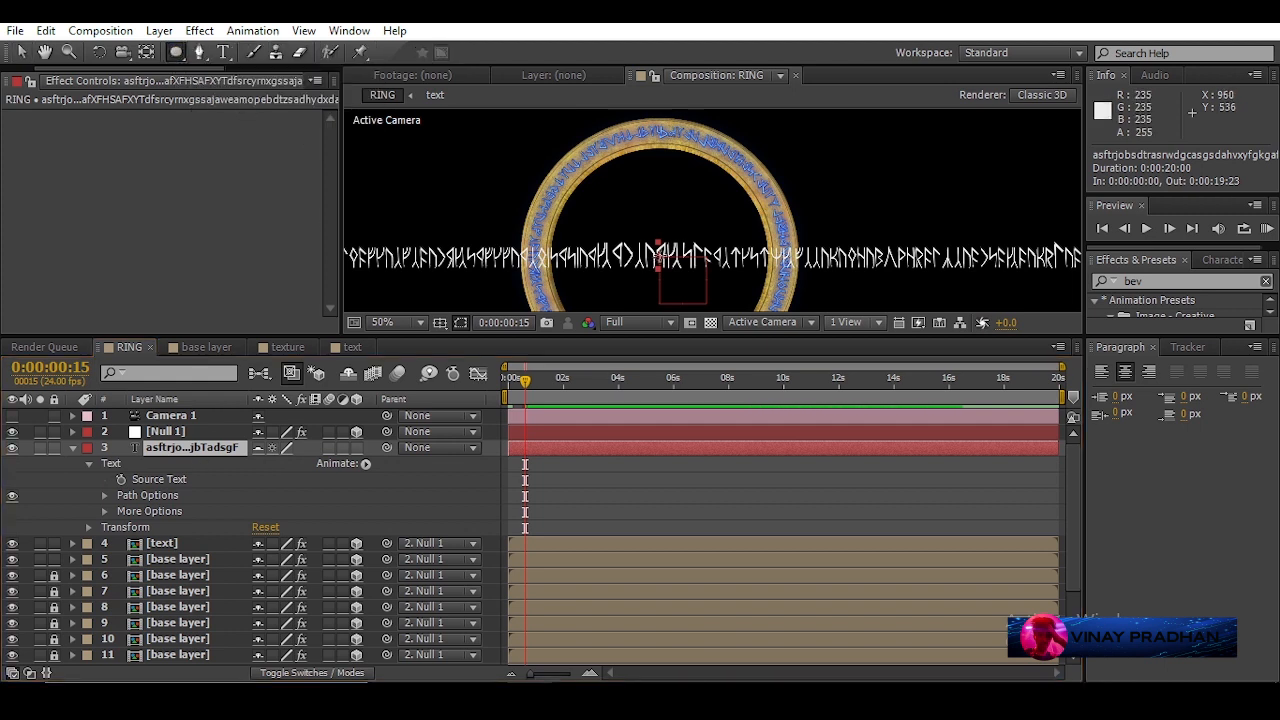
left_click_drag(694, 229, 694, 198)
left_click_drag(663, 337, 663, 461)
left_click_drag(707, 336, 796, 428)
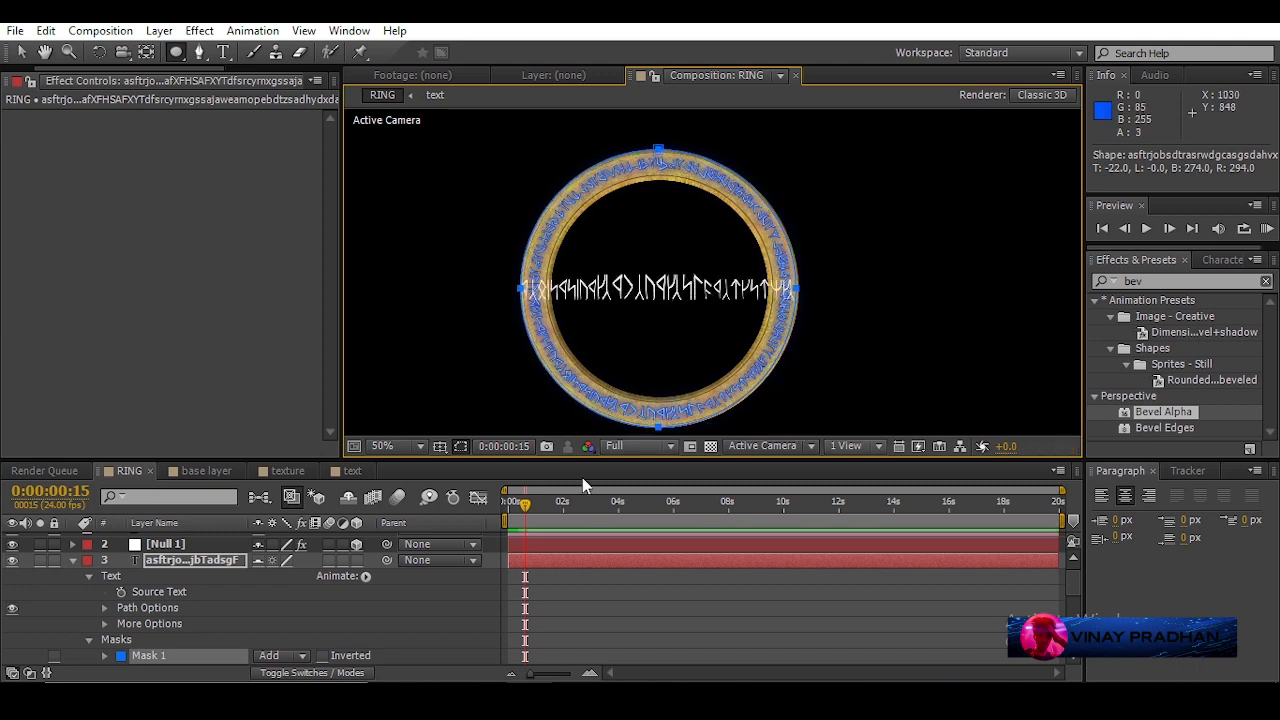
- Set Mask 1's mode to None and choose Mask 1 as the rune text's path
left_click(300, 656)
left_click(325, 517)
left_click(105, 608)
left_click(285, 624)
left_click(298, 604)
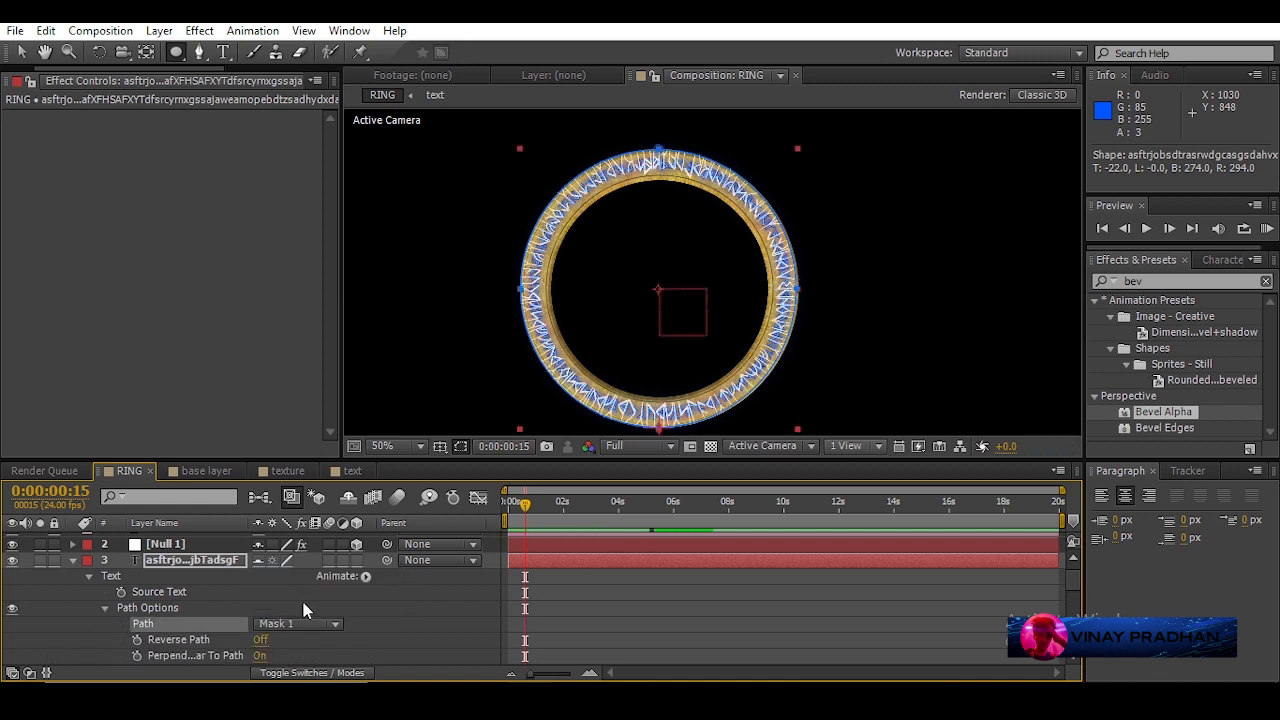
- Enable per-character 3D on the rune text and add a Rotation animator
left_click(365, 576)
left_click(416, 203)
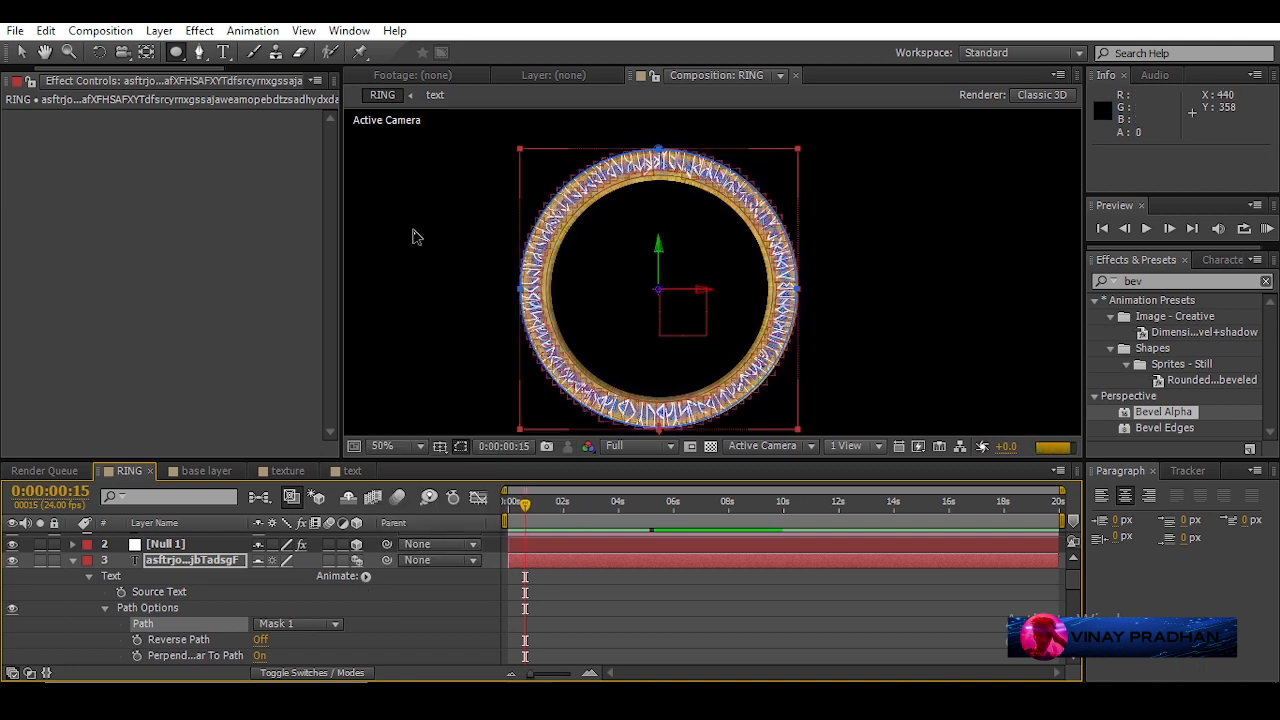
left_click(365, 576)
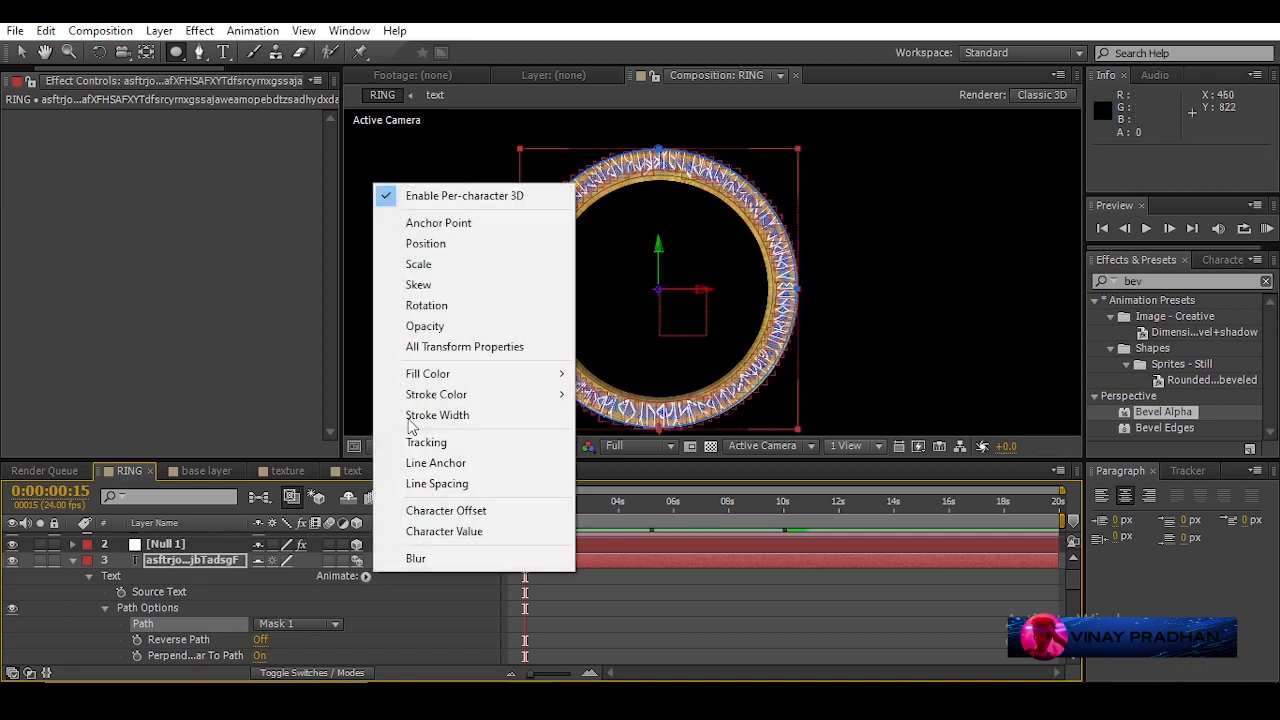
left_click(437, 306)
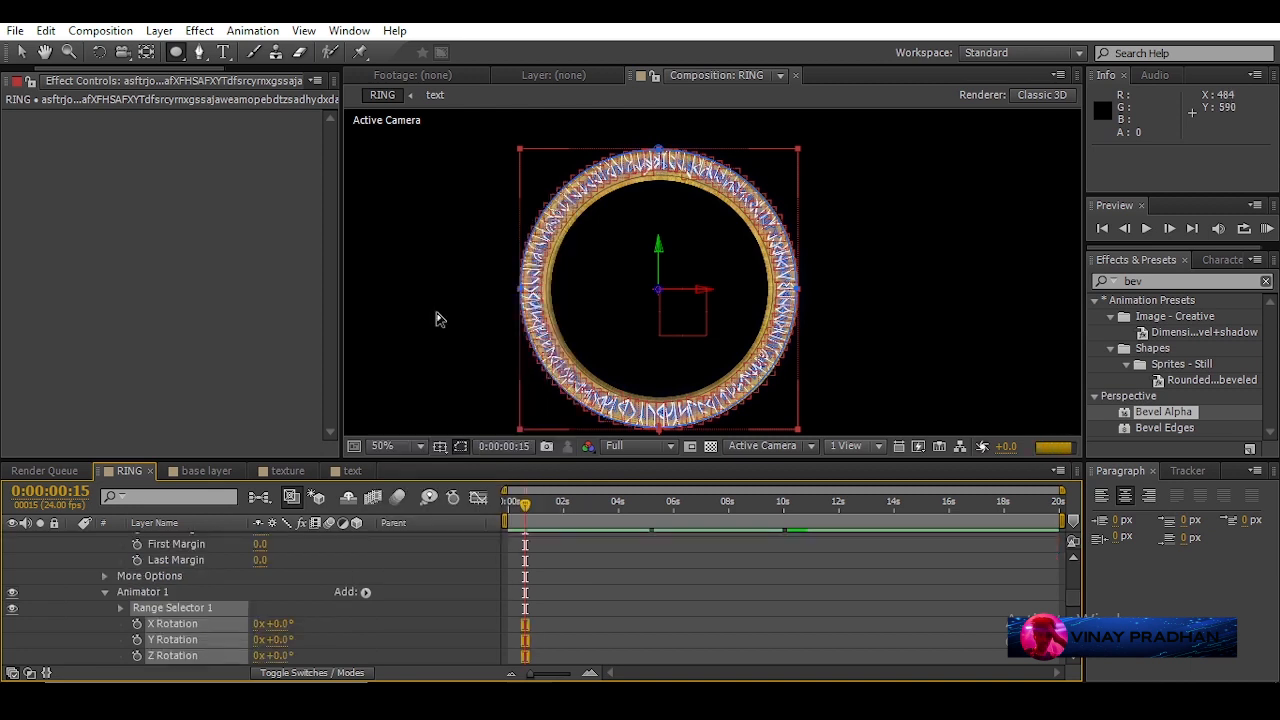
- Set the animator's X Rotation to 90° and turn Camera 1 back on to check the text from the side
left_click(278, 624)
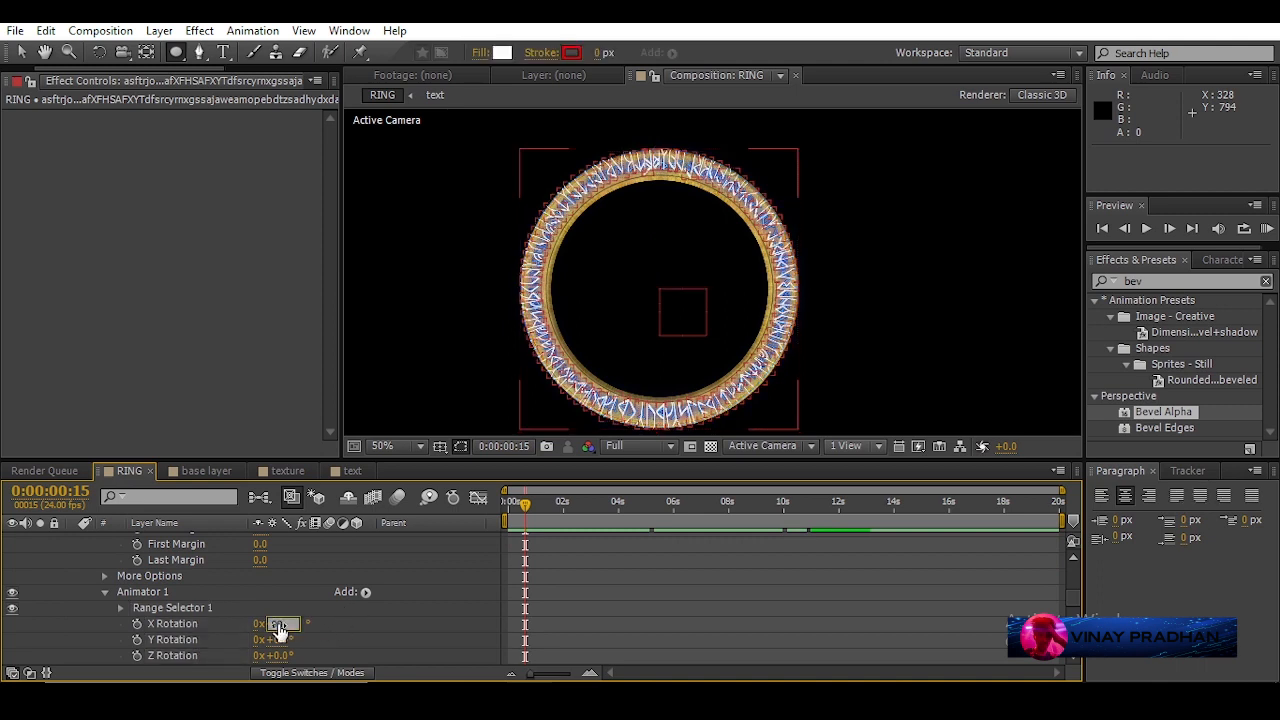
key("Return")
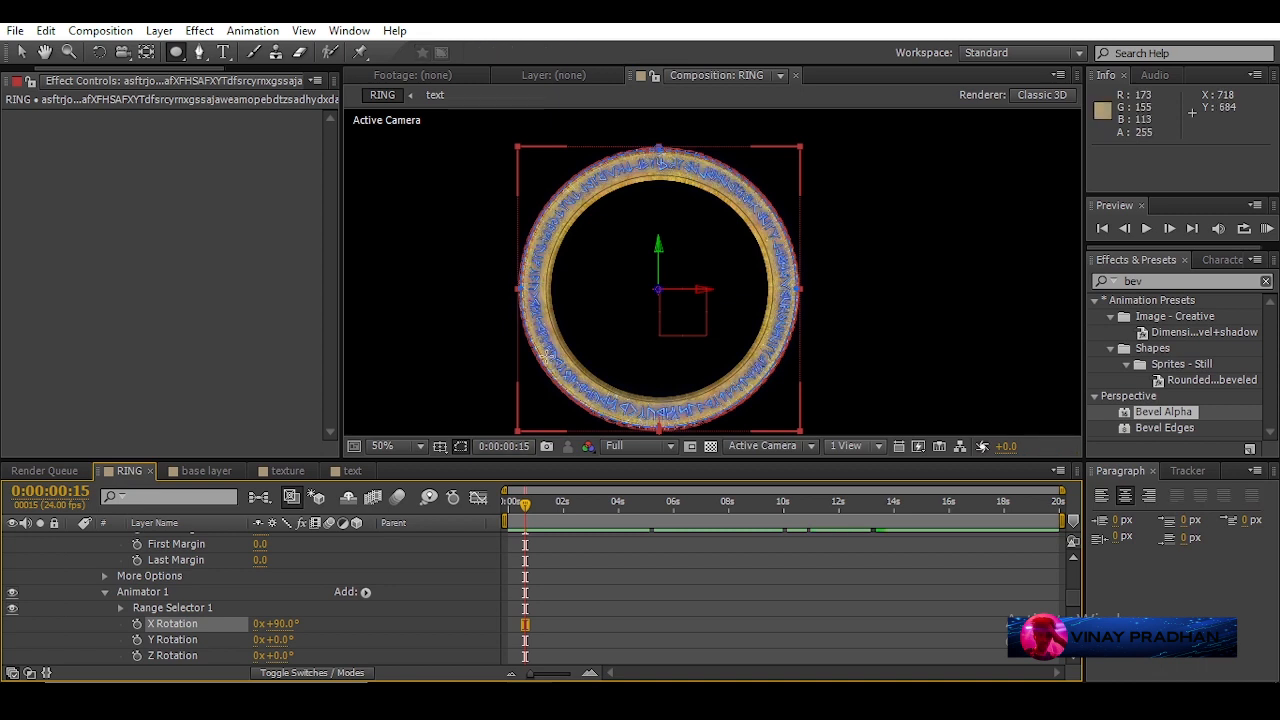
scroll(52, 560, "up", 5)
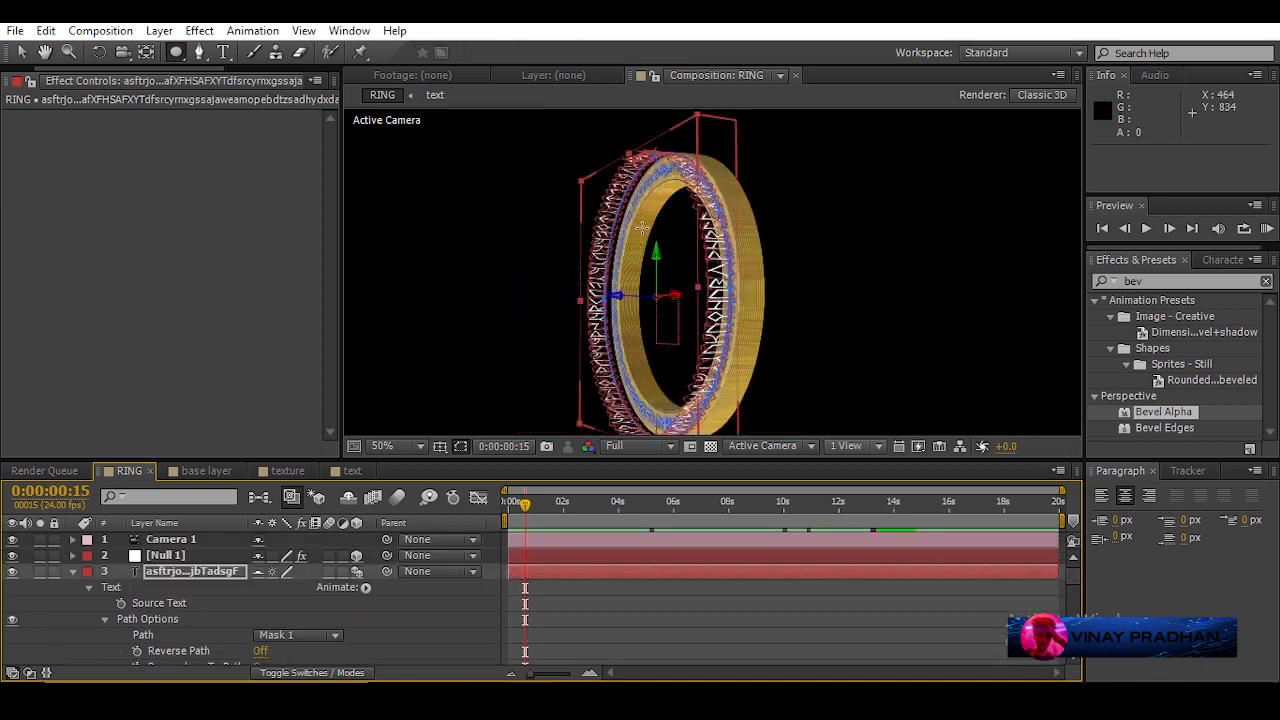
scroll(720, 318, "up", 1)
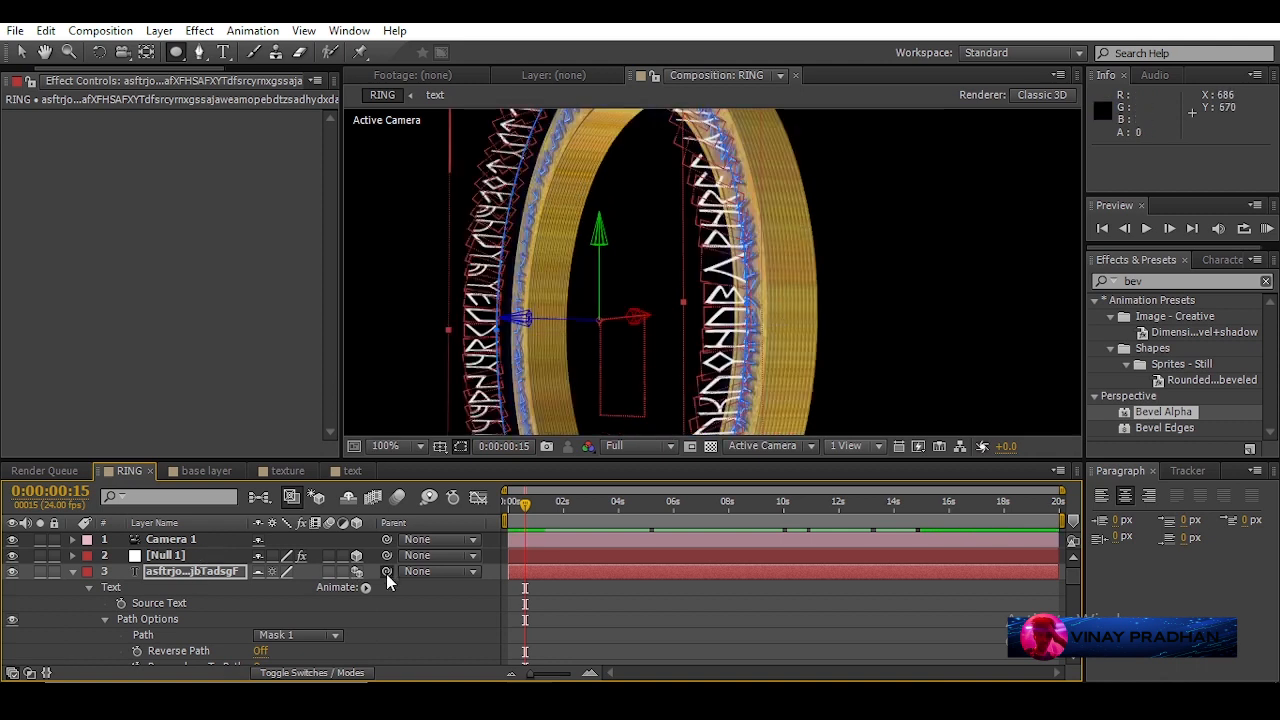
- Try to parent the rune text layer to Null 1, and undo the parenting
left_click_drag(387, 572, 197, 574)
left_click_drag(524, 316, 524, 337)
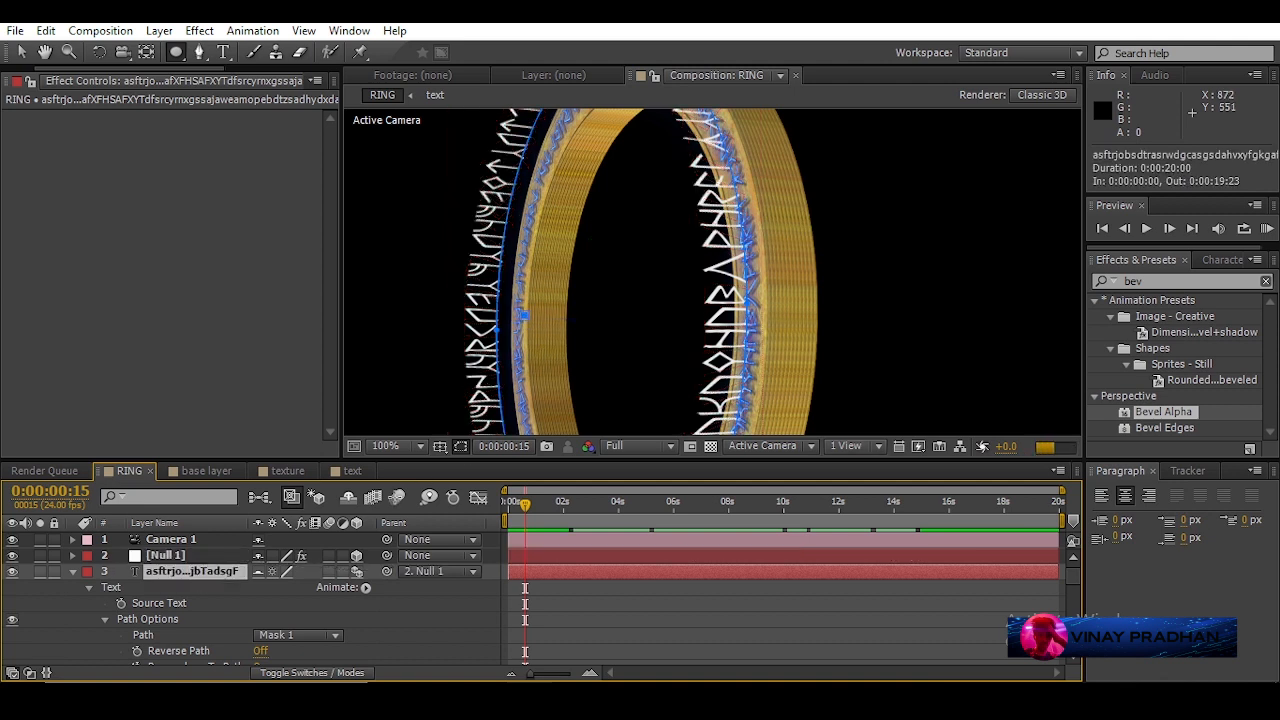
key("ctrl+z")
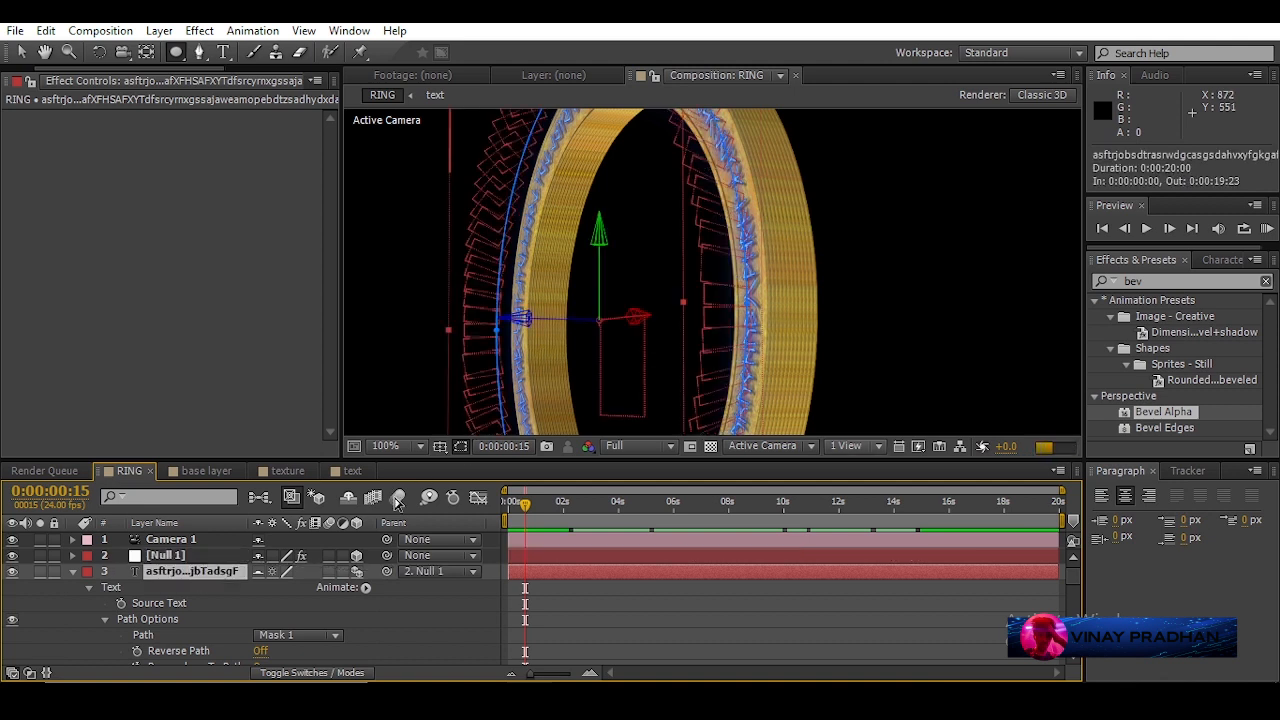
scroll(188, 595, "down", 5)
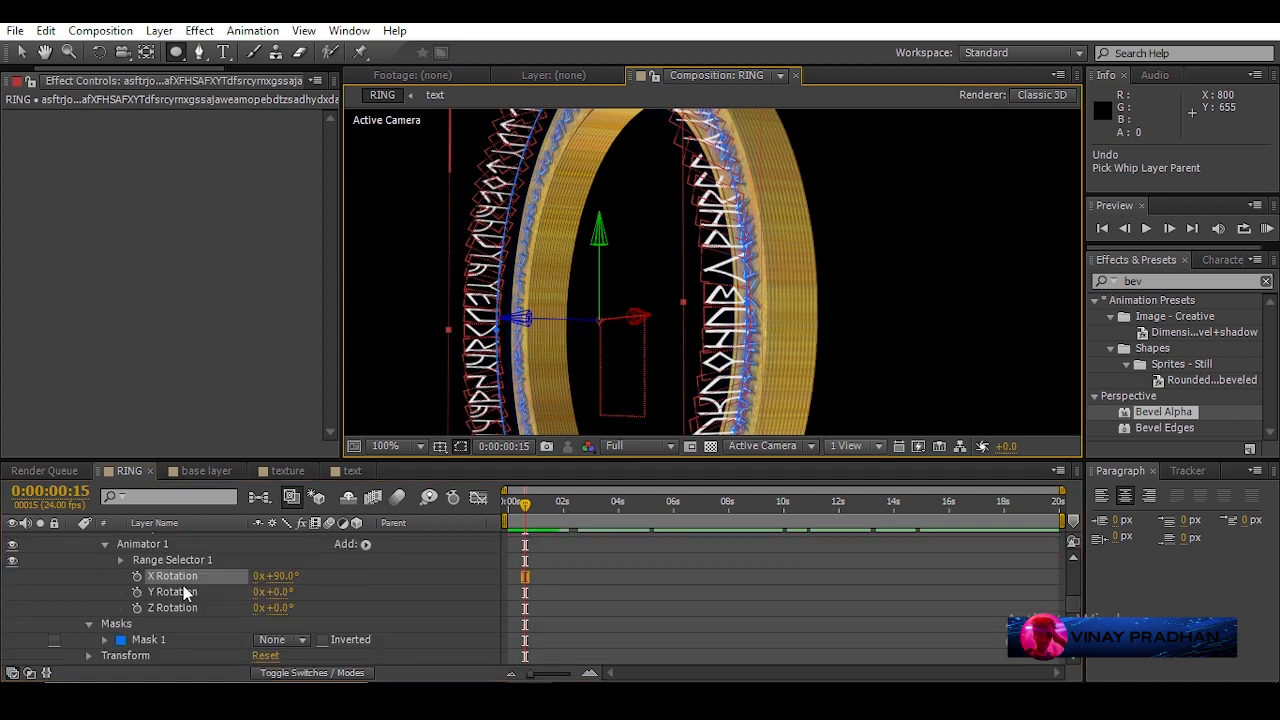
- Move the rune text layer along its Z axis to about 69 so it sits on the ring's outer band
scroll(184, 594, "up", 5)
left_click(192, 571)
left_click(21, 52)
left_click_drag(527, 320, 578, 321)
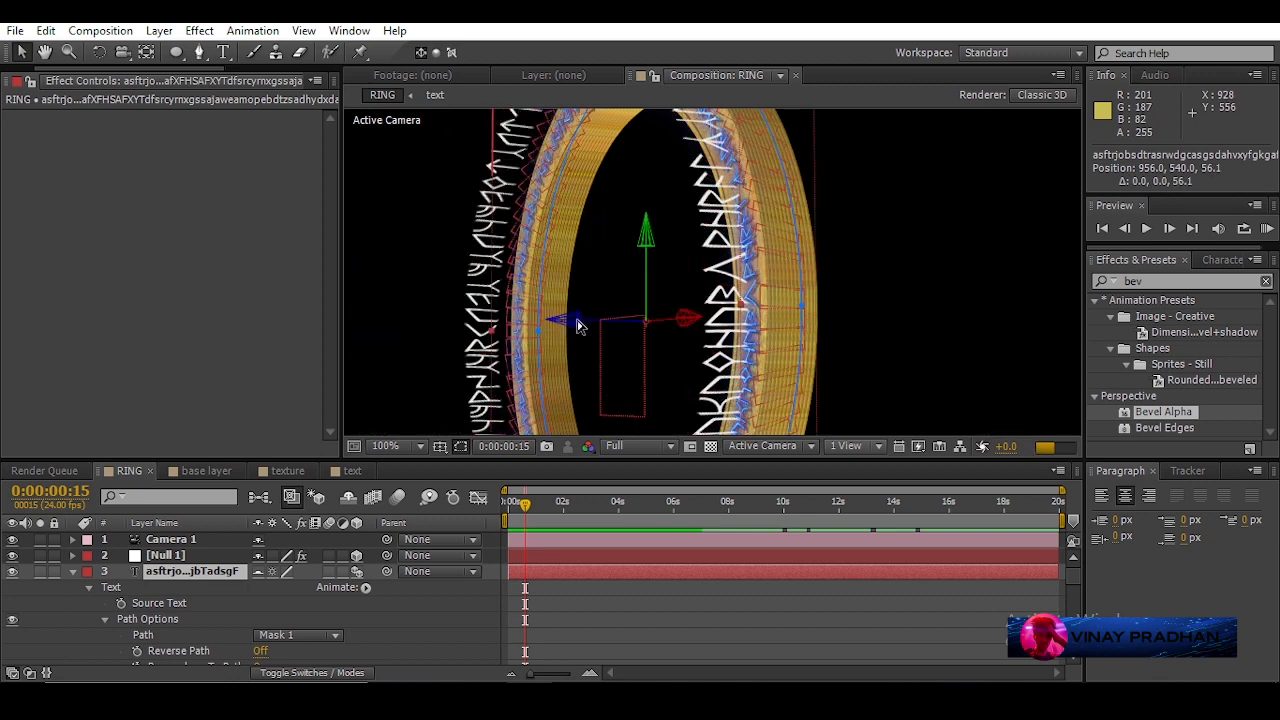
left_click_drag(580, 323, 596, 322)
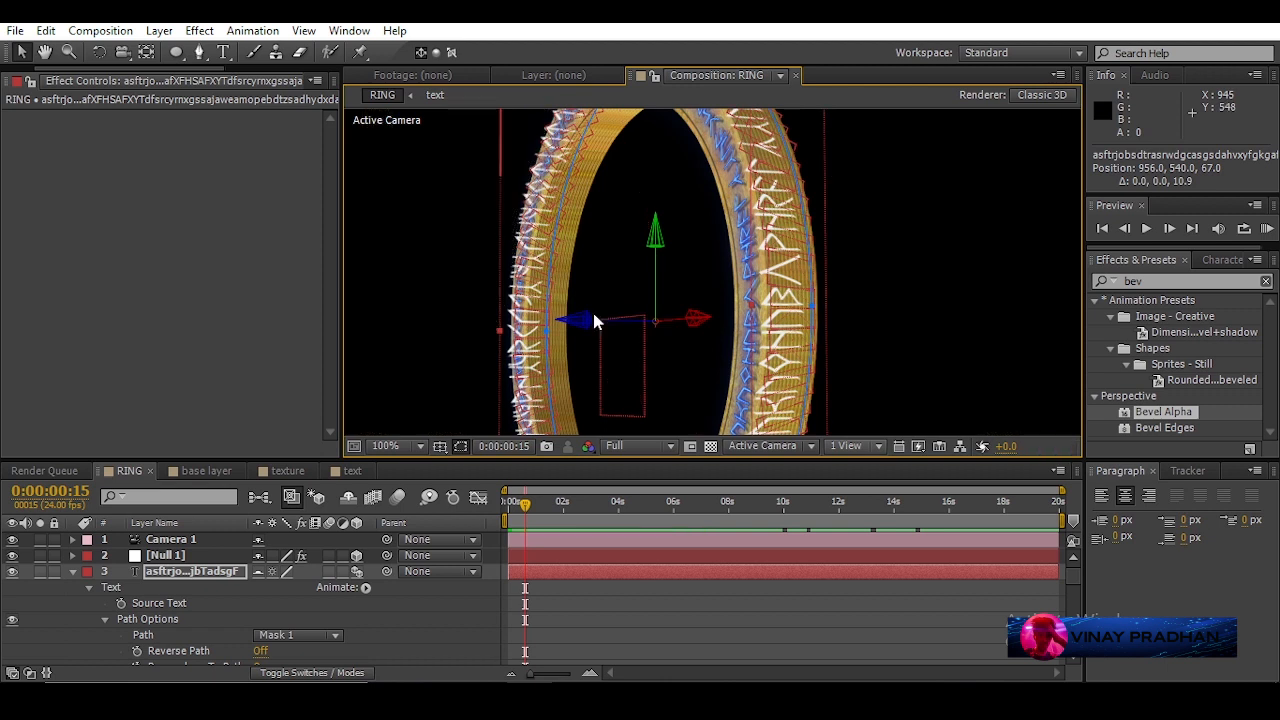
left_click_drag(588, 325, 592, 327)
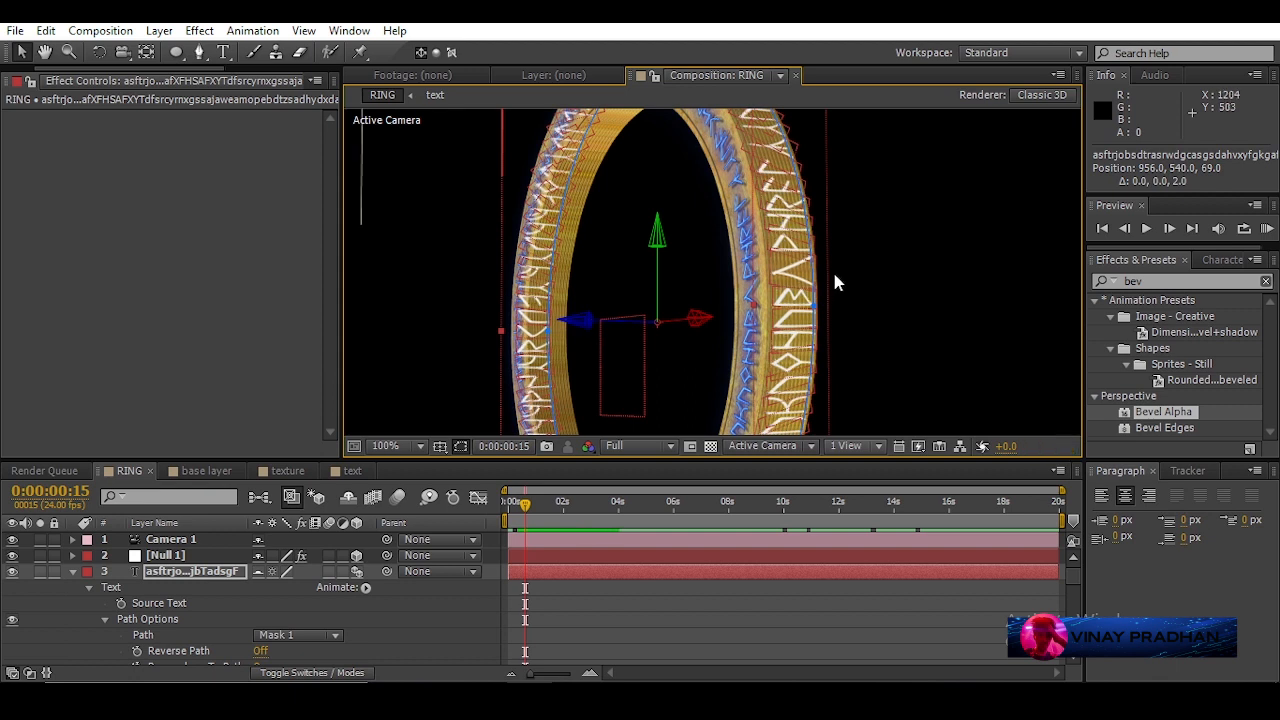
- Set the rune text's font size to 129 px and turn on Force Alignment in its path options
key("comma")
key("period")
double_click(193, 576)
left_click_drag(1111, 339, 1051, 337)
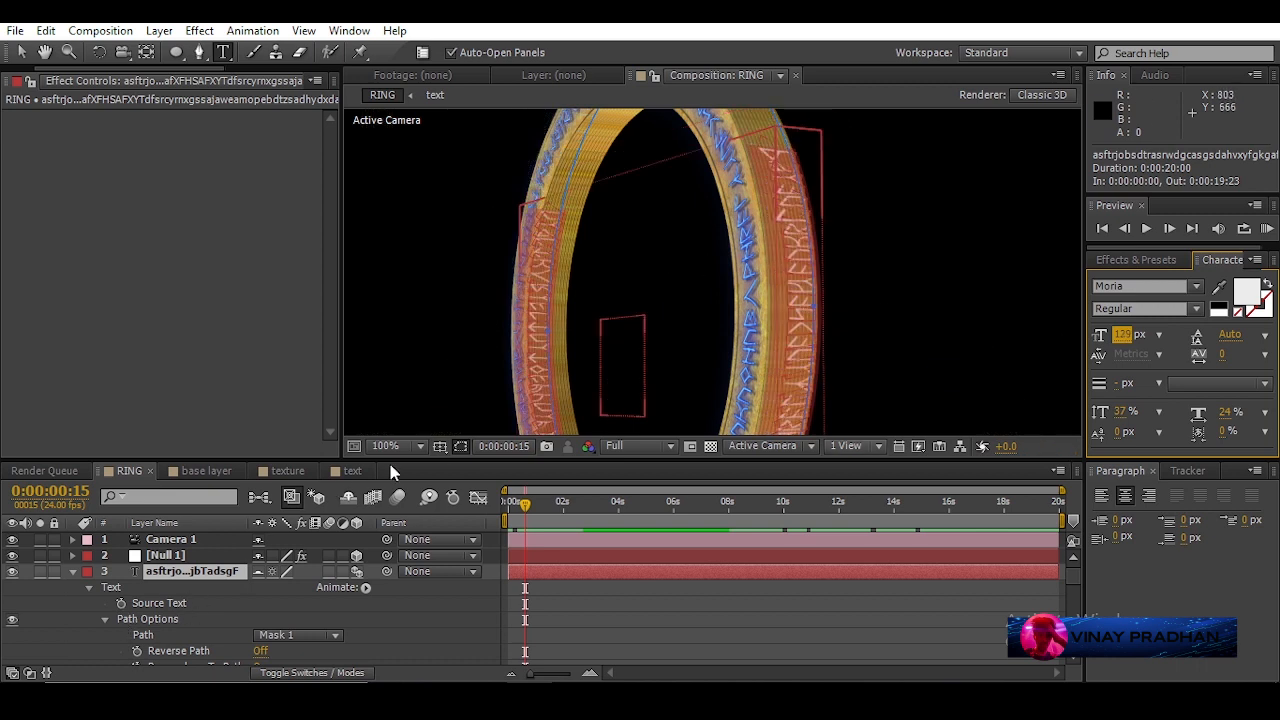
left_click_drag(406, 459, 414, 356)
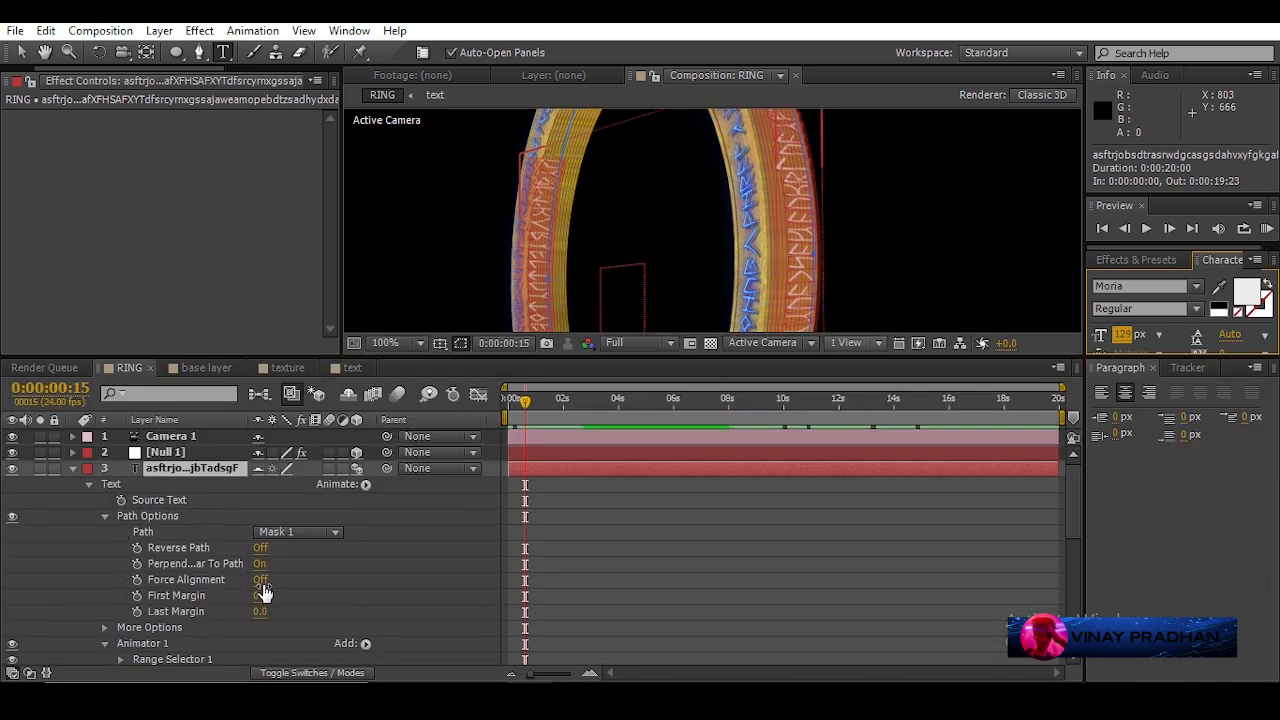
left_click(260, 580)
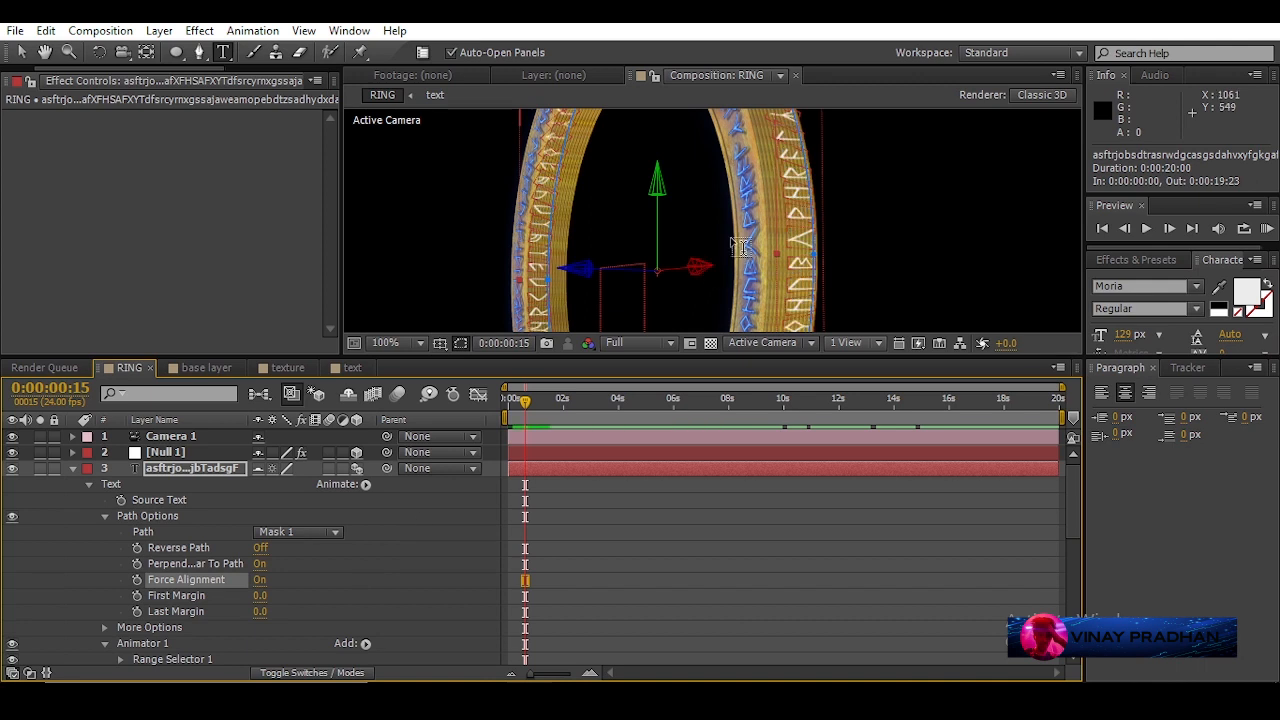
- Extend the rune text with more characters and set its font size to 149 px
left_click(800, 226)
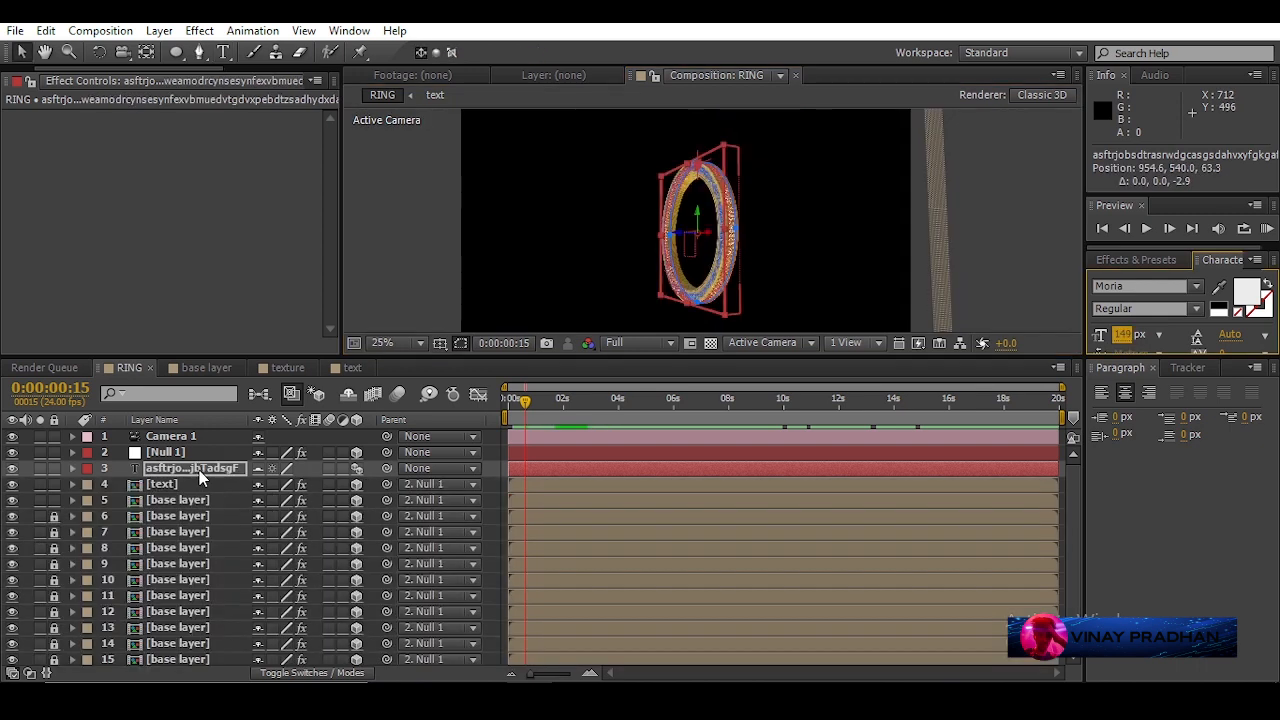
left_click(200, 470)
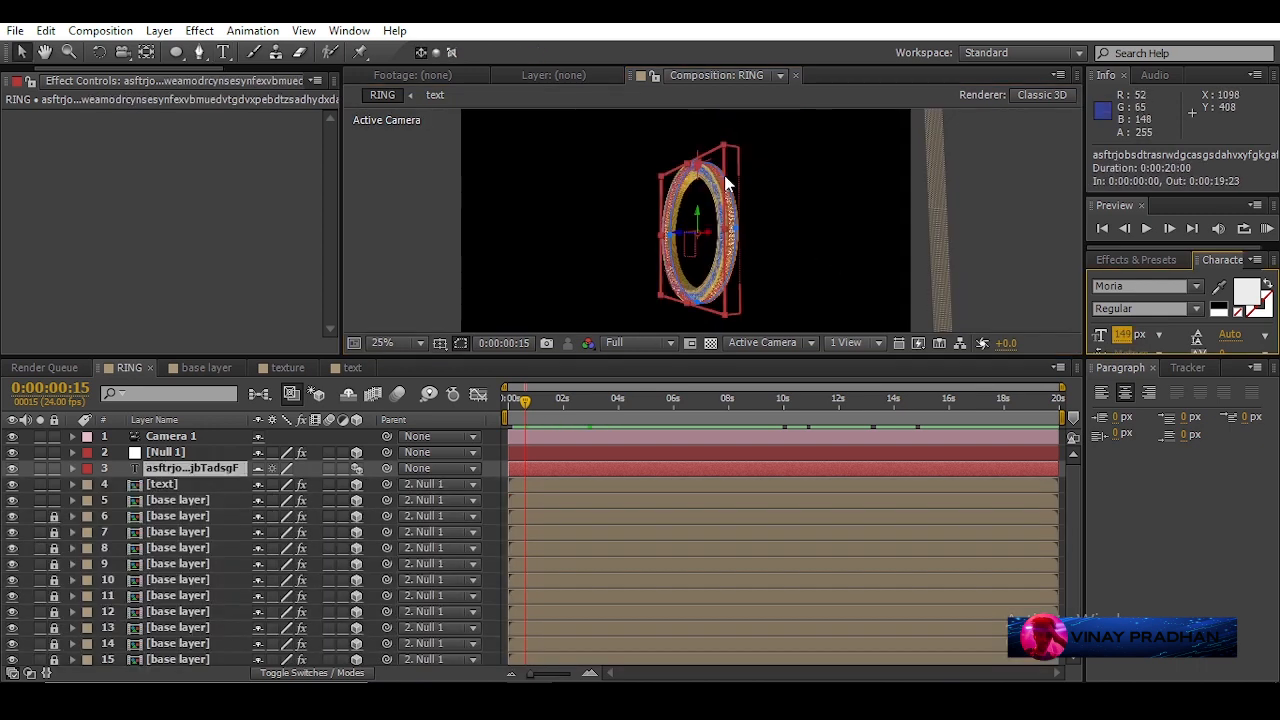
scroll(728, 182, "up", 3)
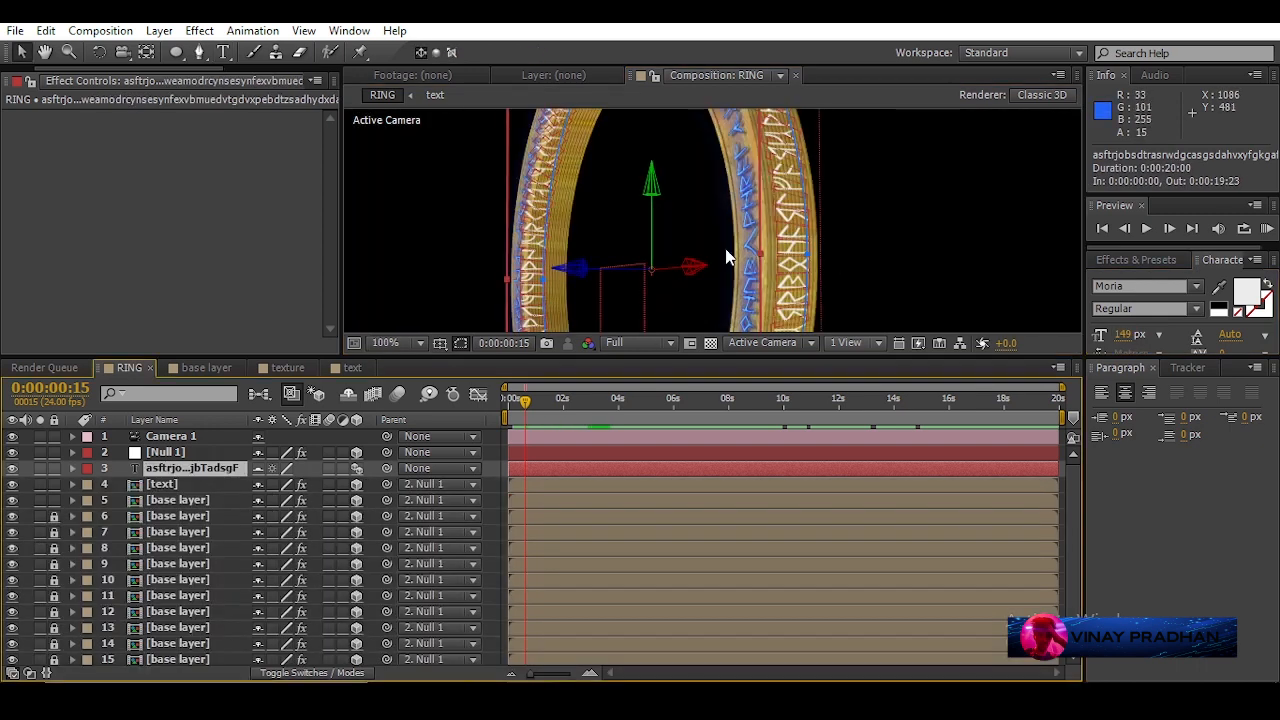
- Copy the VC Color Vibrance, Glow and Glow 2 effects from the [text] layer to the rune text layer on the outer band
left_click(192, 483)
scroll(708, 166, "down", 4)
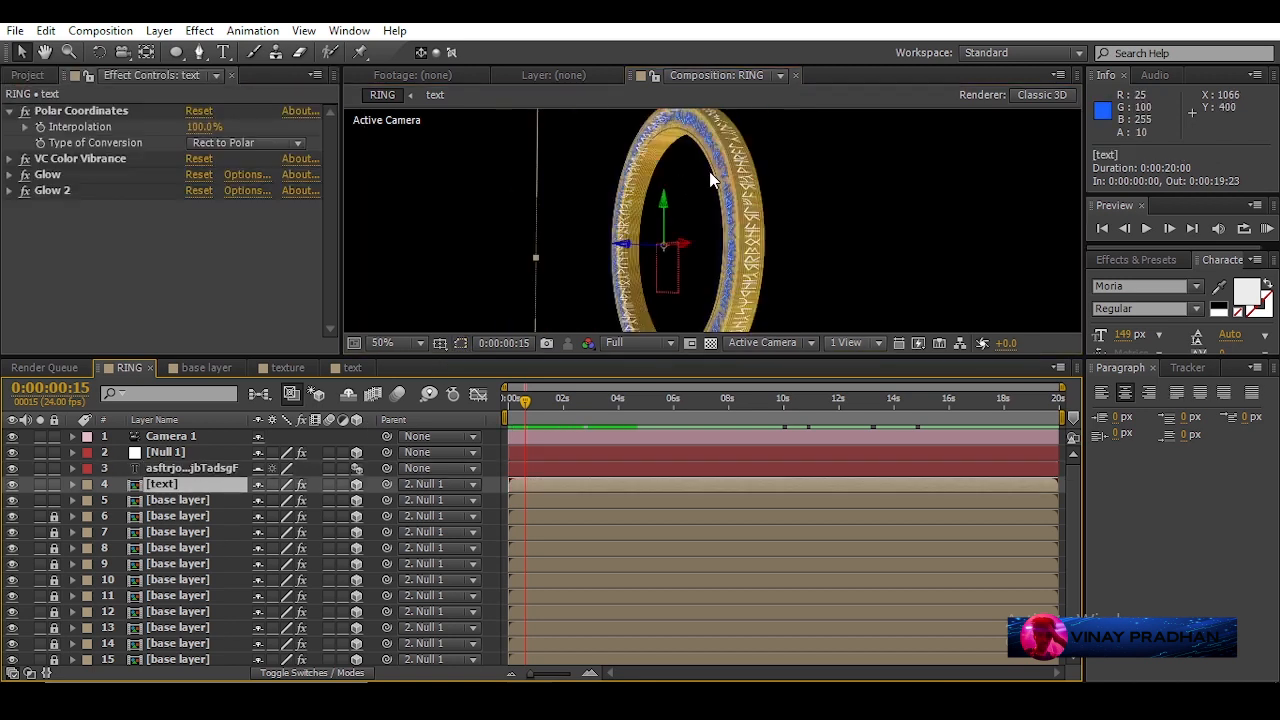
scroll(709, 171, "up", 2)
left_click(193, 501)
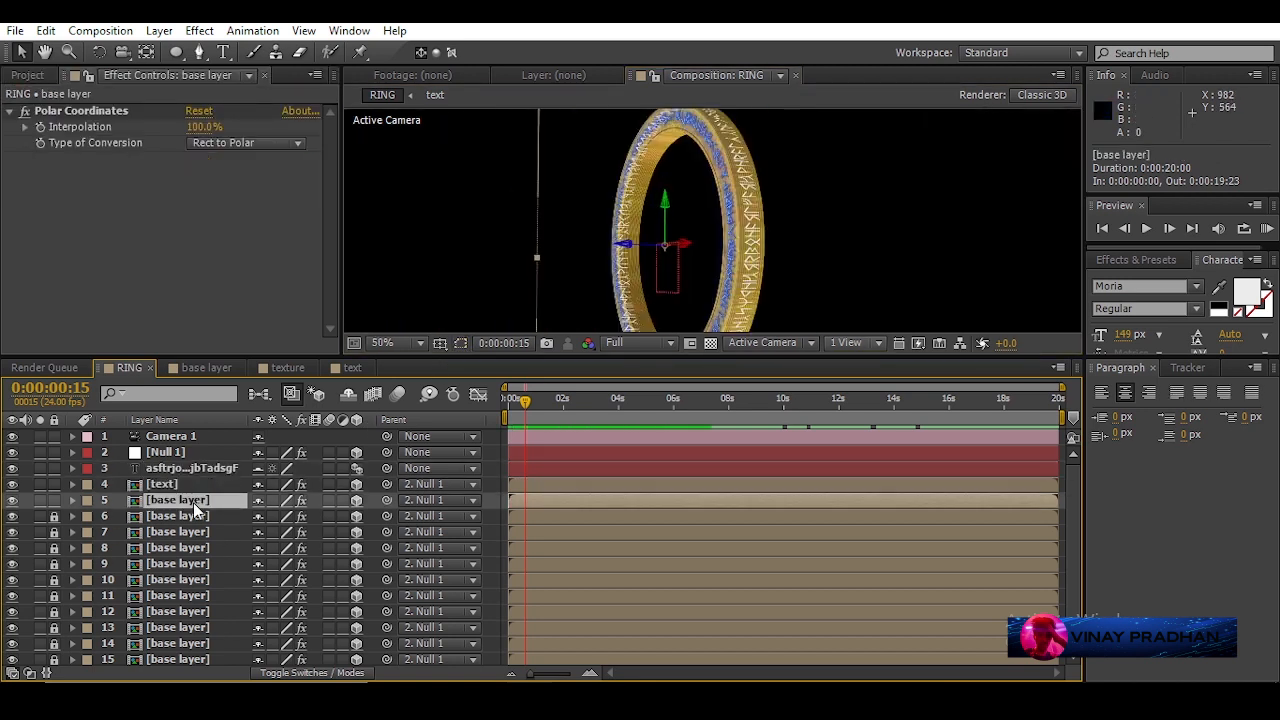
left_click(175, 484)
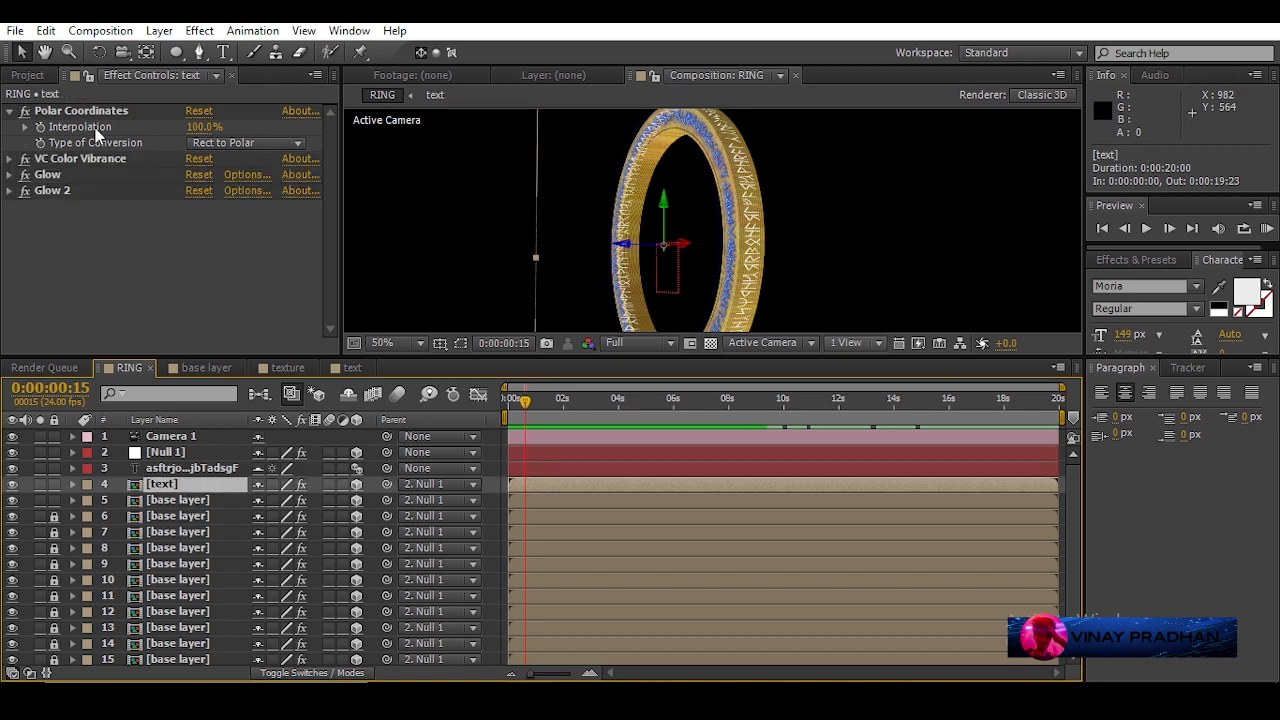
left_click(85, 159)
left_click(103, 191, "shift")
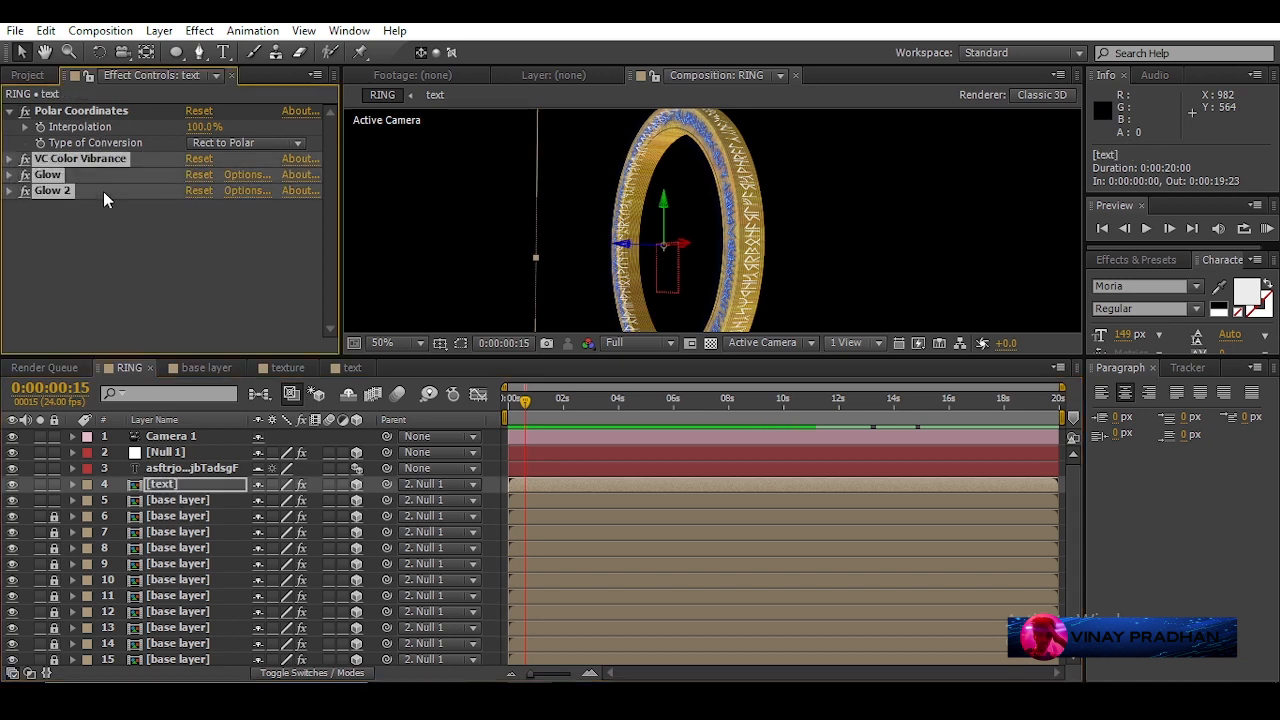
left_click(172, 466)
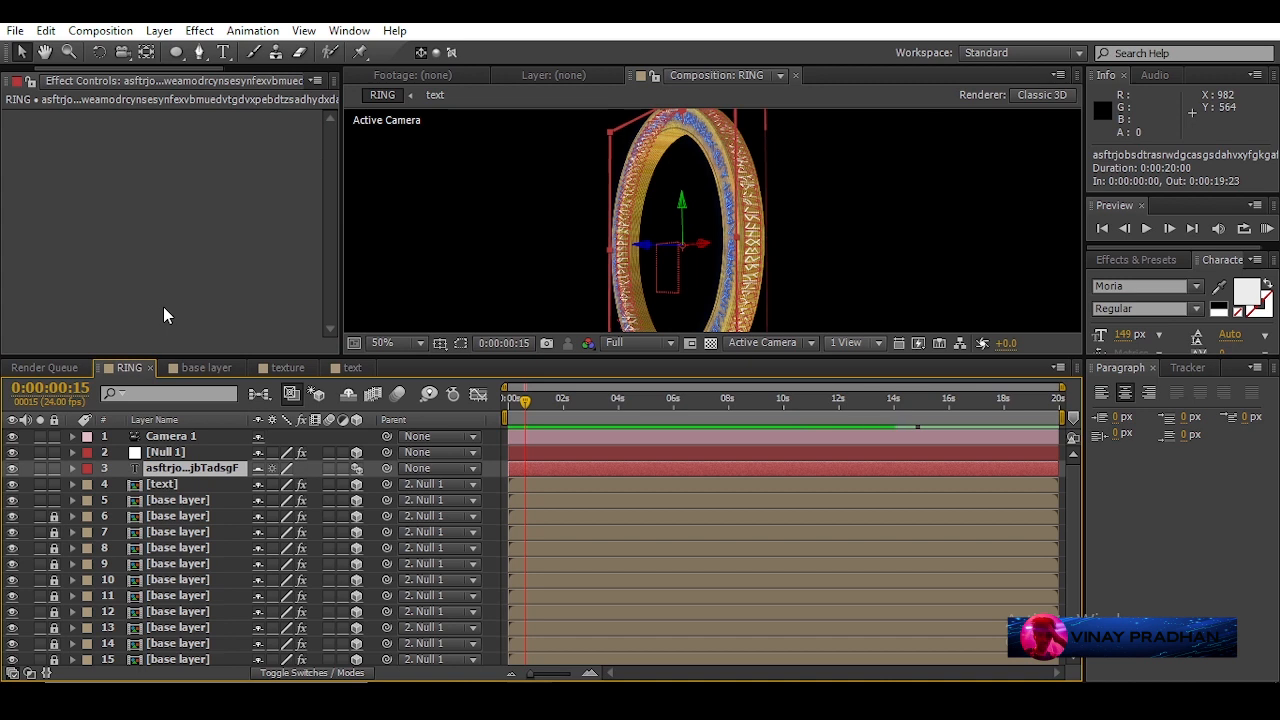
key("ctrl+v")
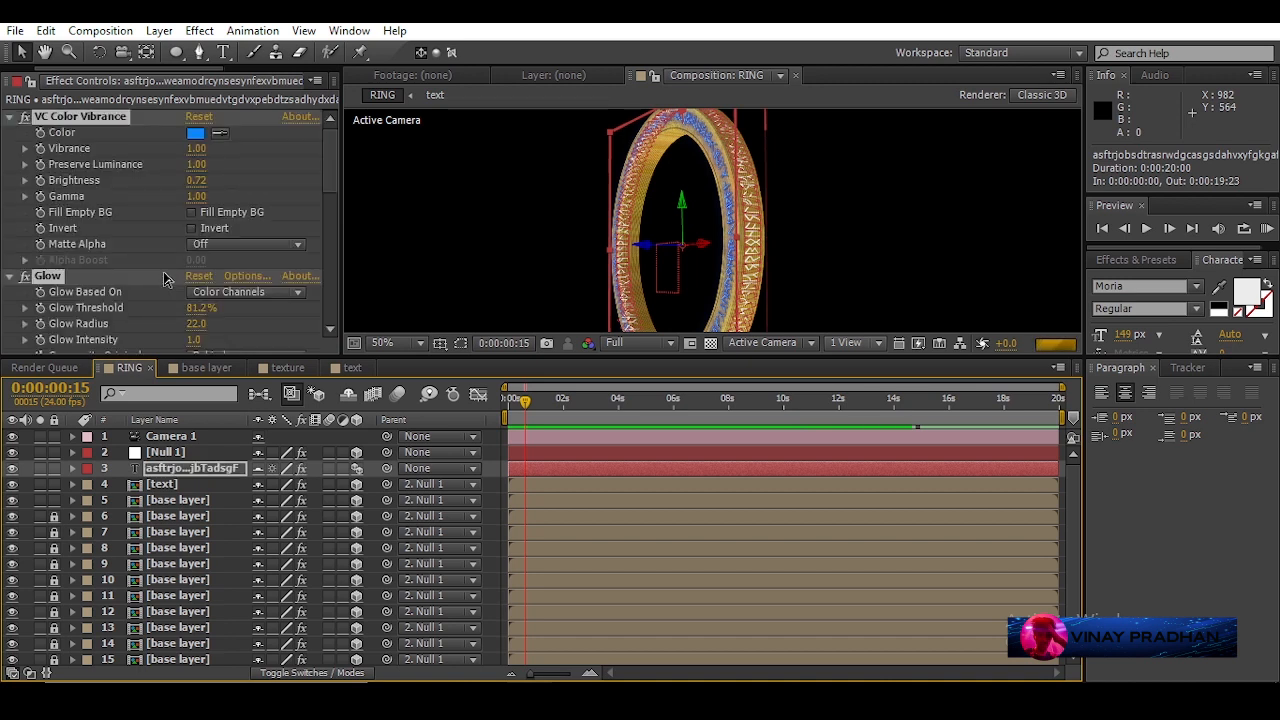
left_click(462, 224)
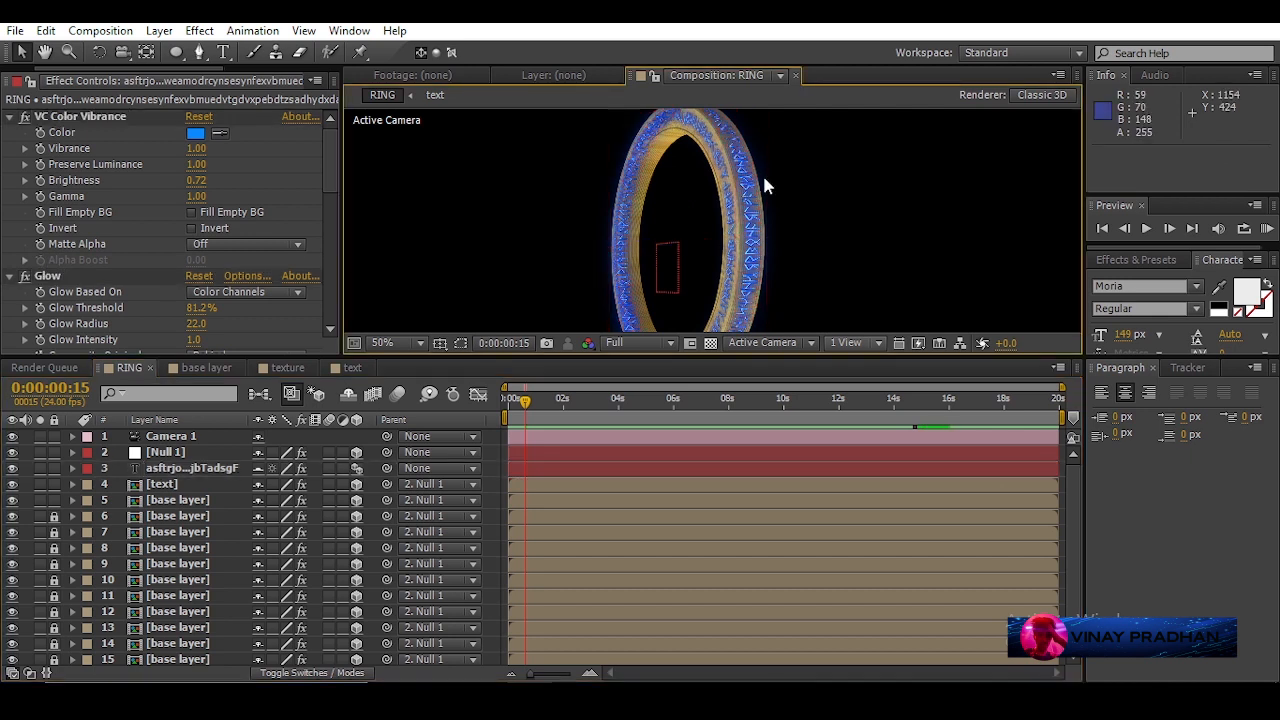
- Examine the glowing runes on the ring's outer band and face, both up close and from a distance
scroll(765, 186, "up", 2)
scroll(765, 186, "down", 4)
scroll(762, 181, "up", 2)
scroll(762, 181, "down", 2)
left_click(10, 117)
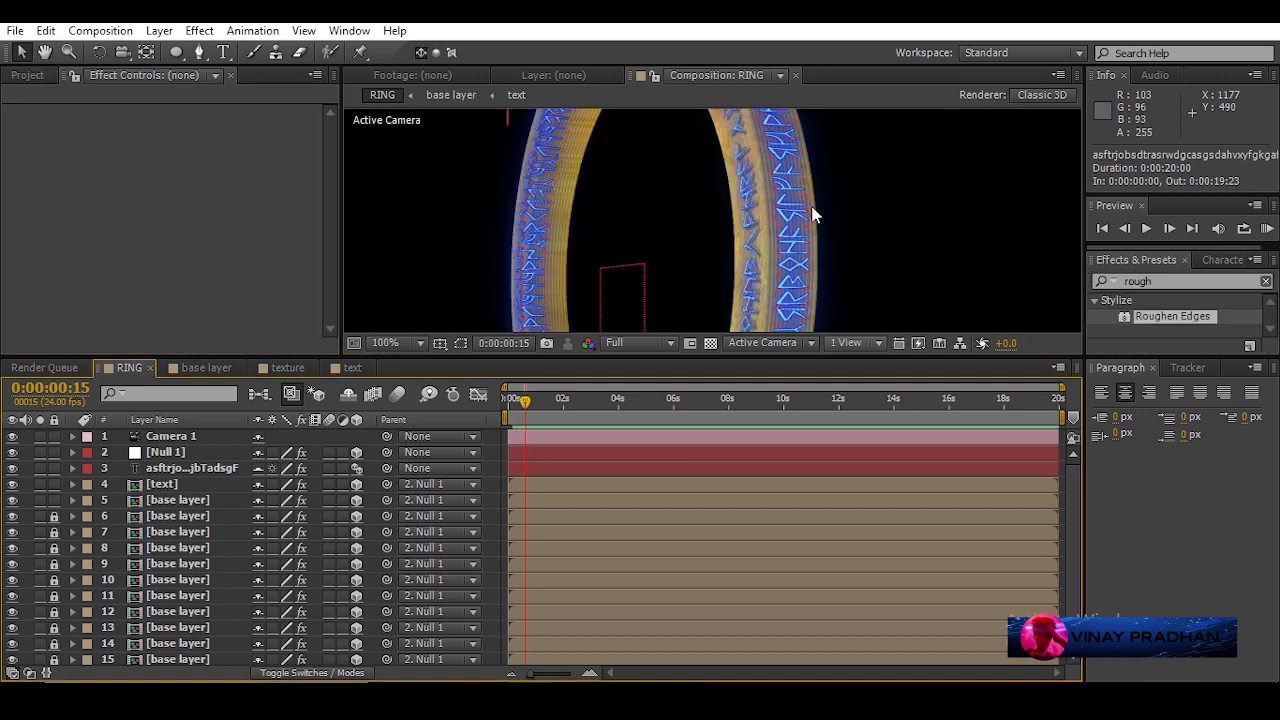
scroll(775, 224, "down", 2)
scroll(755, 224, "up", 3)
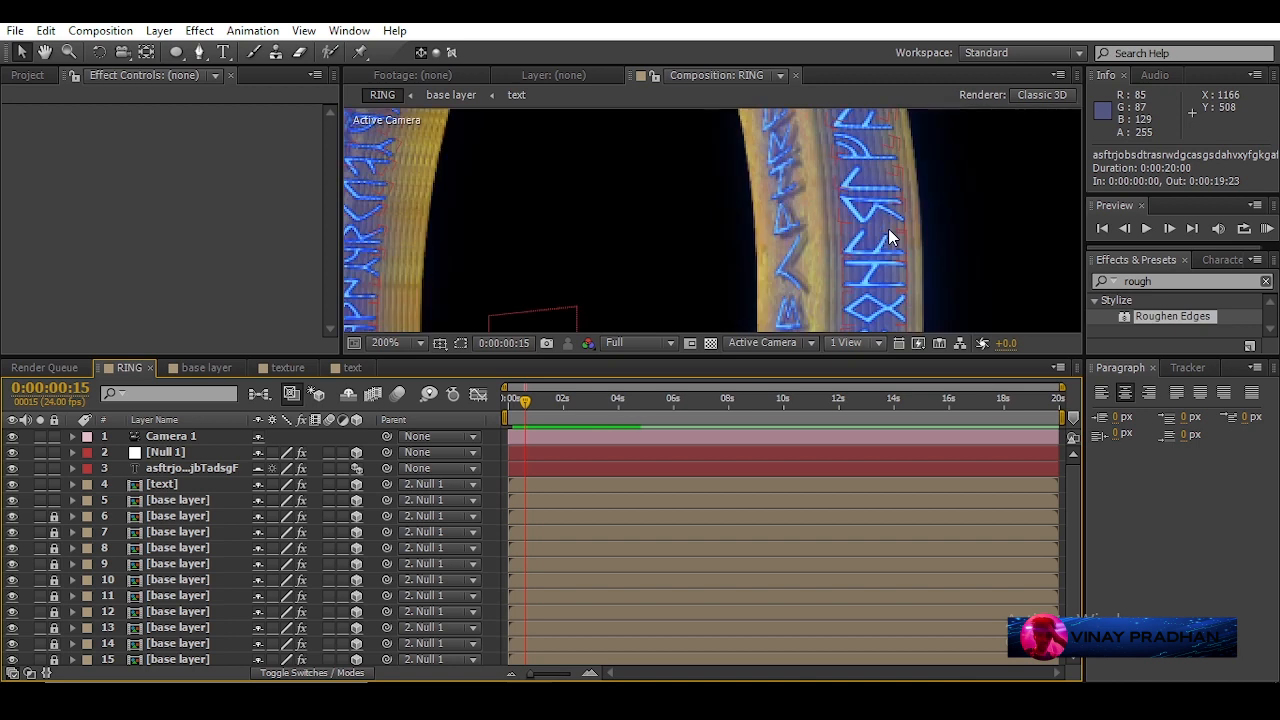
scroll(740, 250, "down", 3)
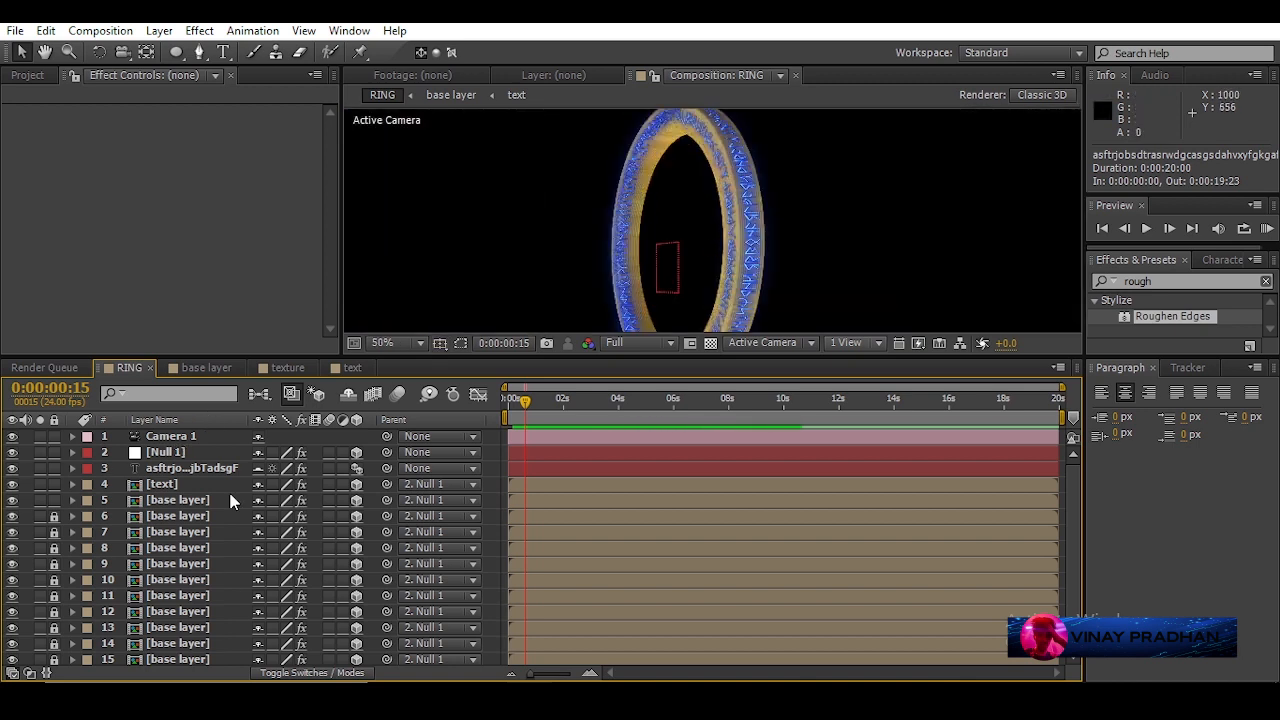
- Add a new Ambient light named Light 1 to the RING composition
left_click(159, 30)
mouse_move(206, 52)
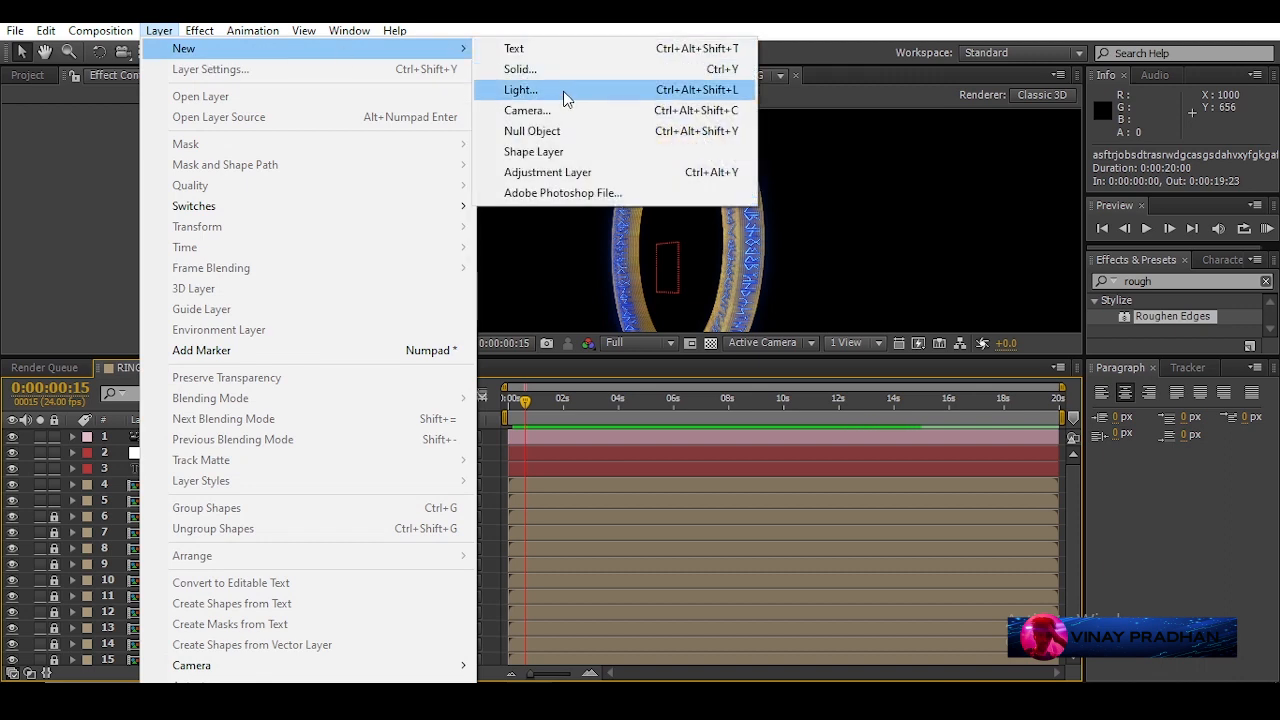
left_click(564, 91)
left_click(660, 191)
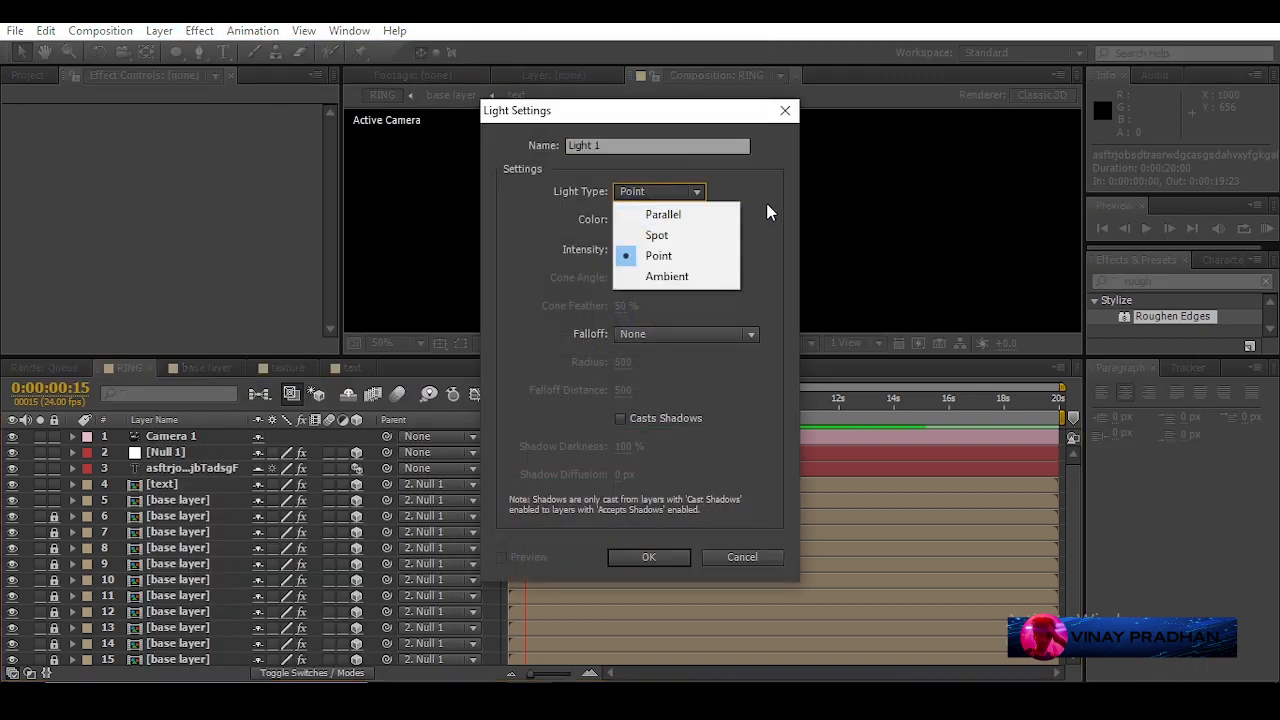
left_click(667, 276)
left_click(645, 556)
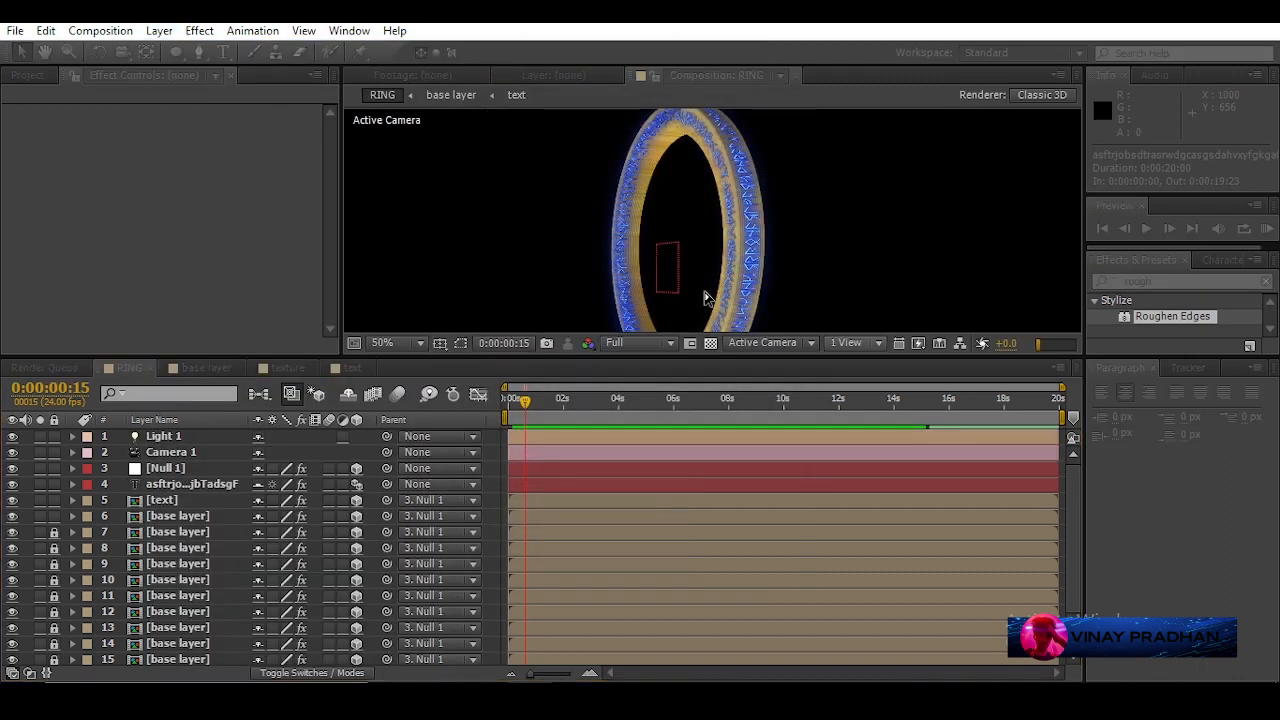
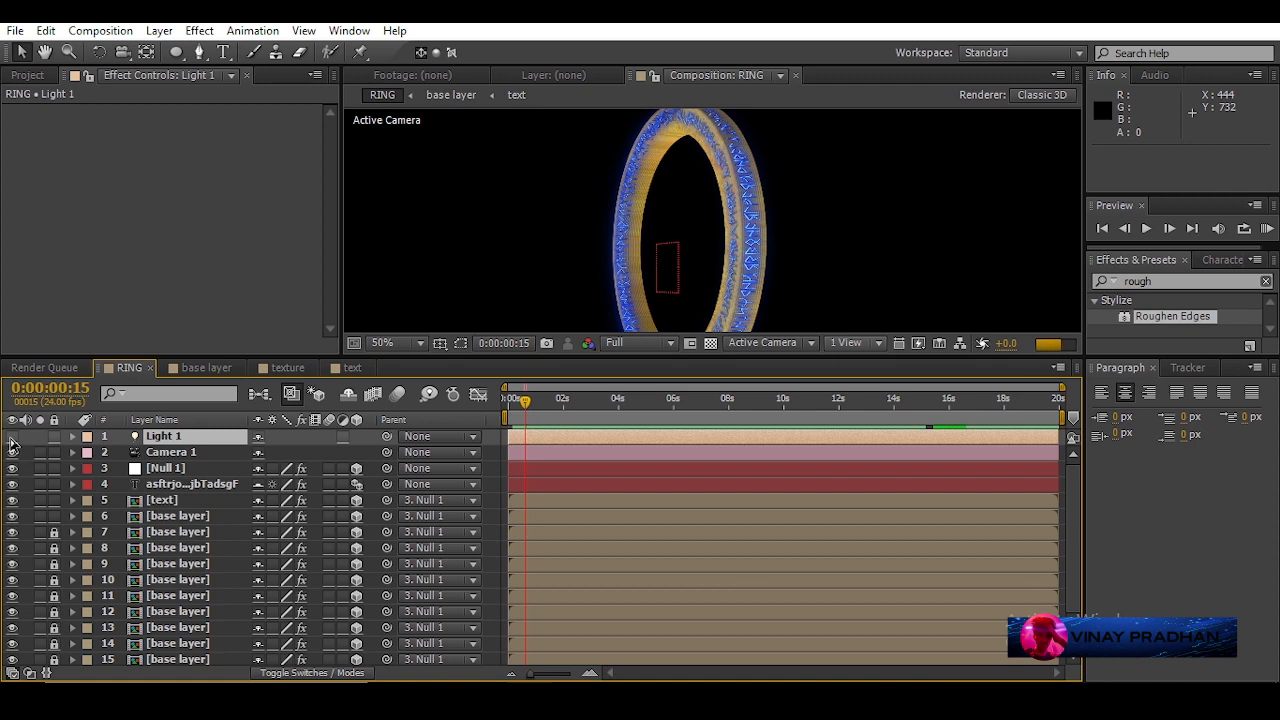
- Change the light type of Light 1 to Point
left_click(72, 437)
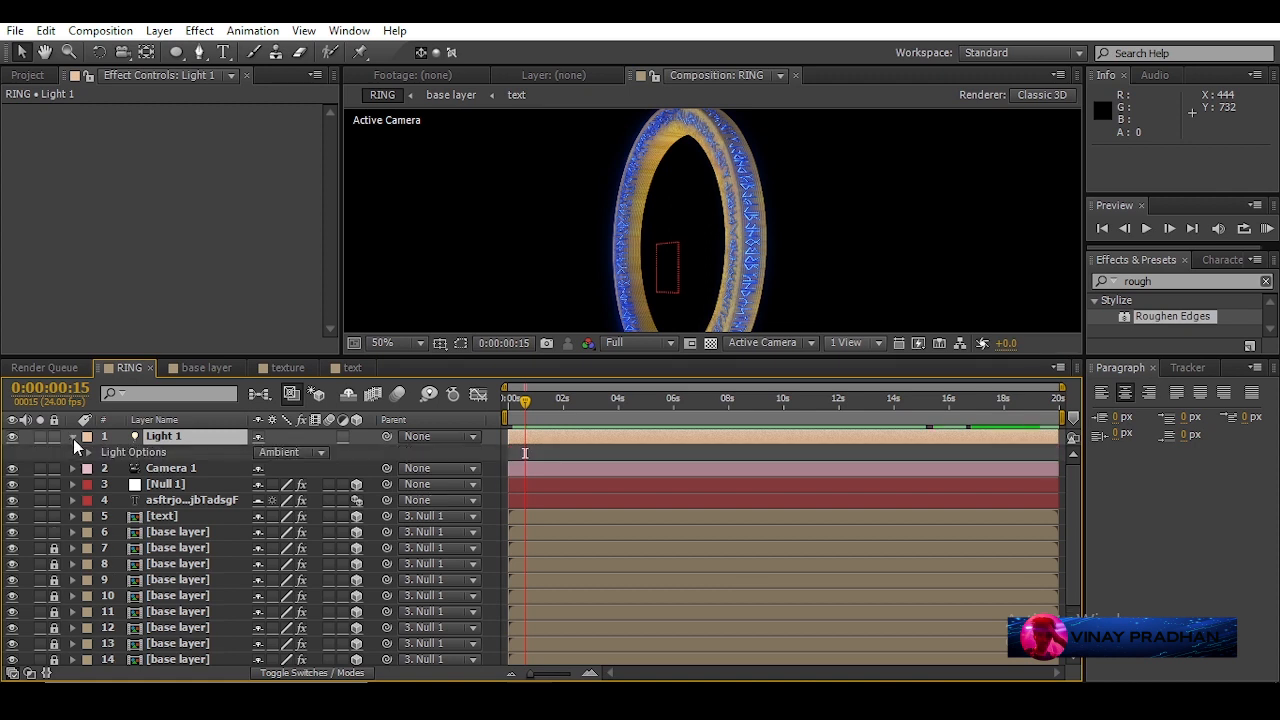
left_click(89, 452)
left_click(317, 455)
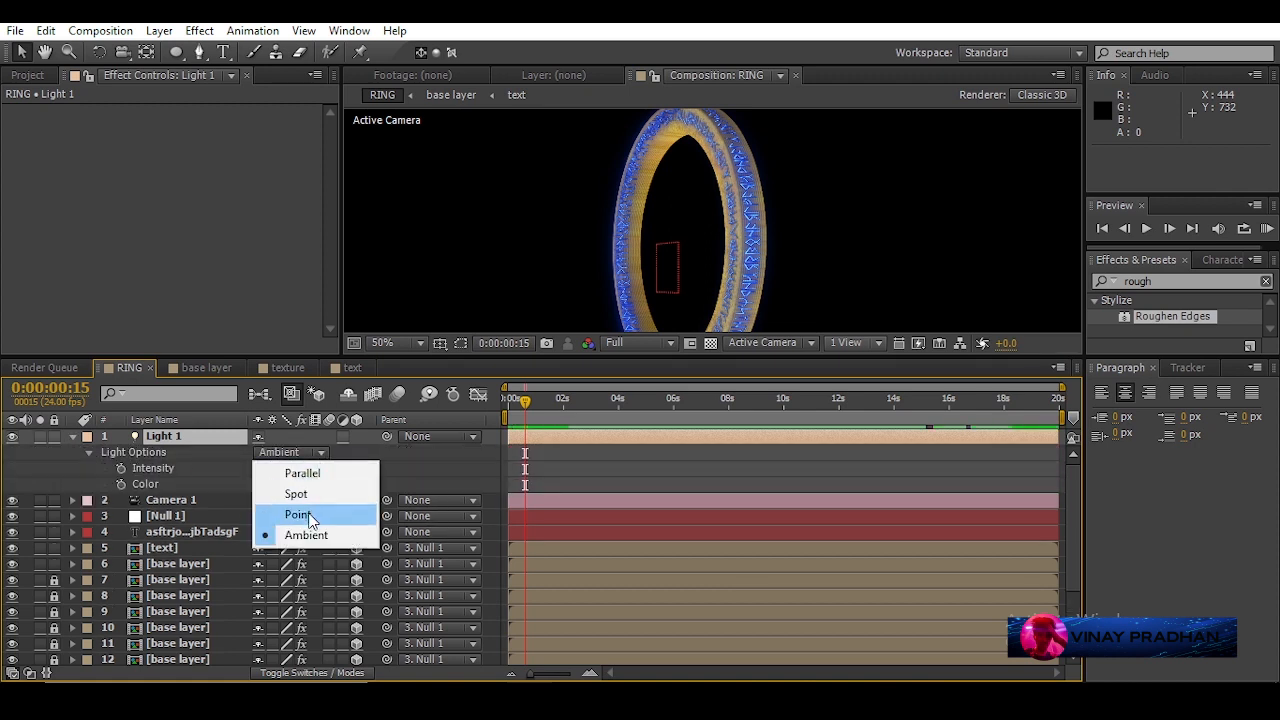
left_click(297, 514)
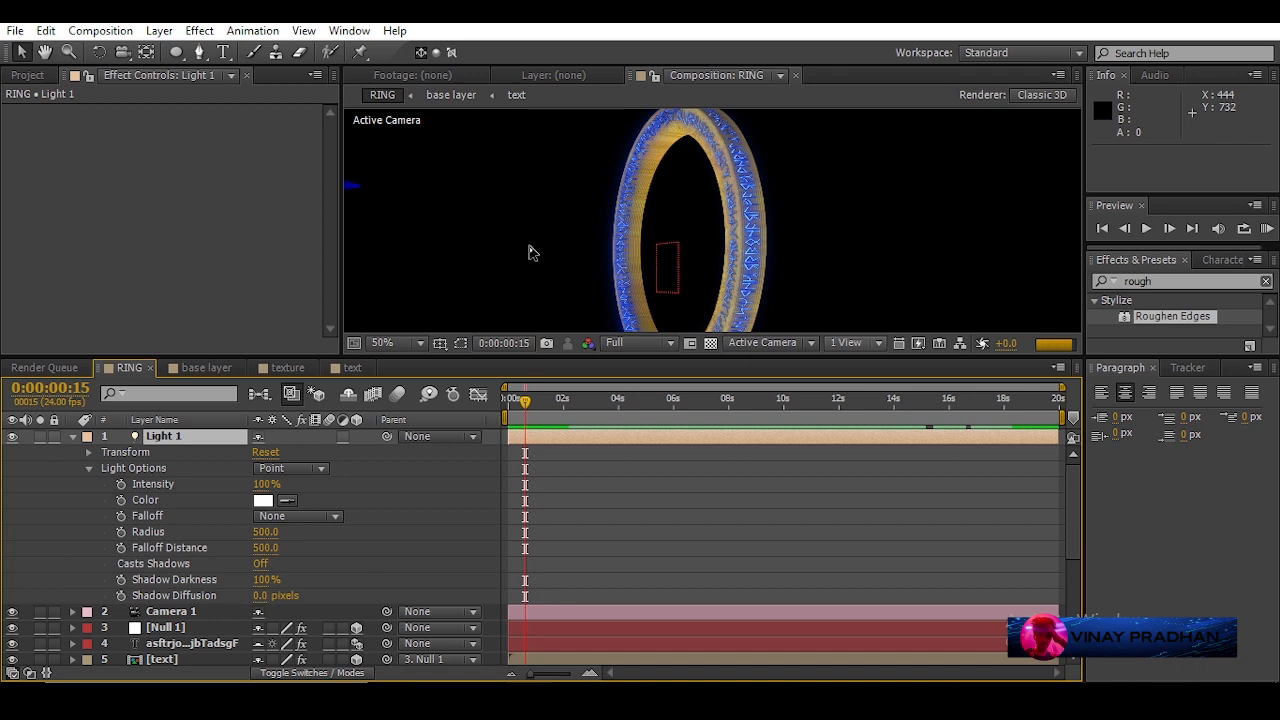
- Move Light 1 along its Z axis toward the ring, to about -182
key("comma")
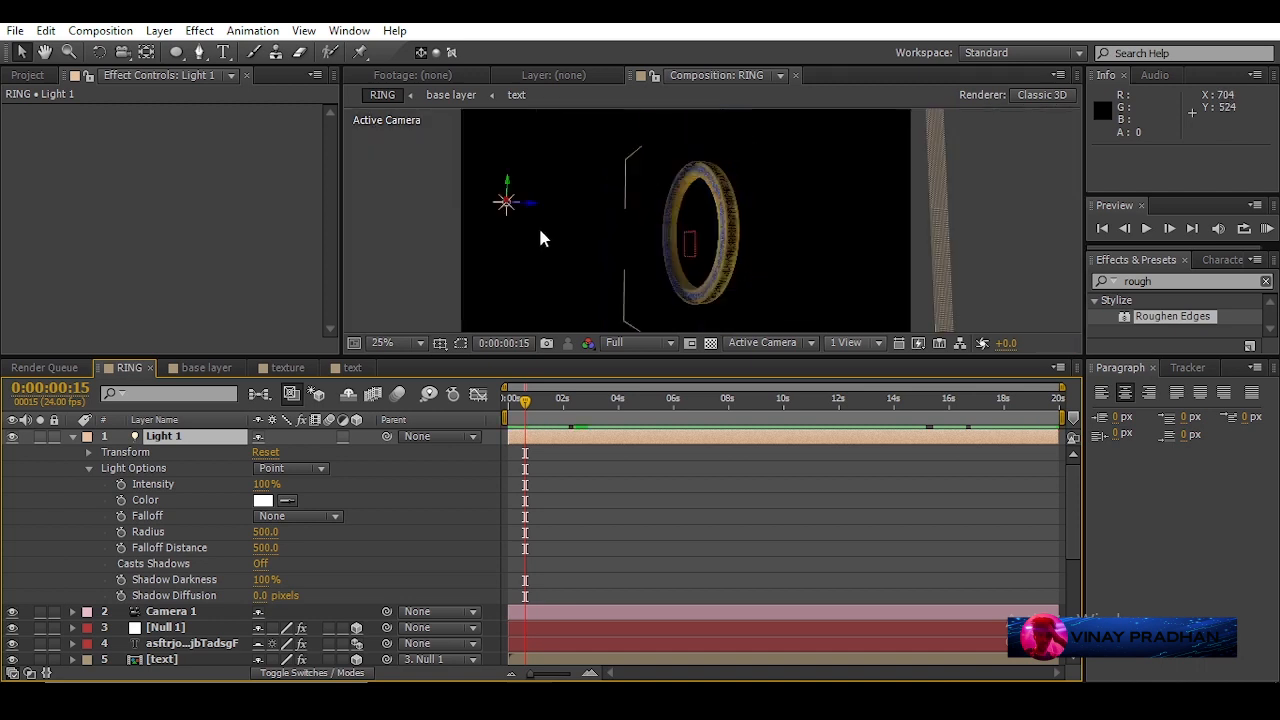
left_click_drag(533, 210, 650, 210)
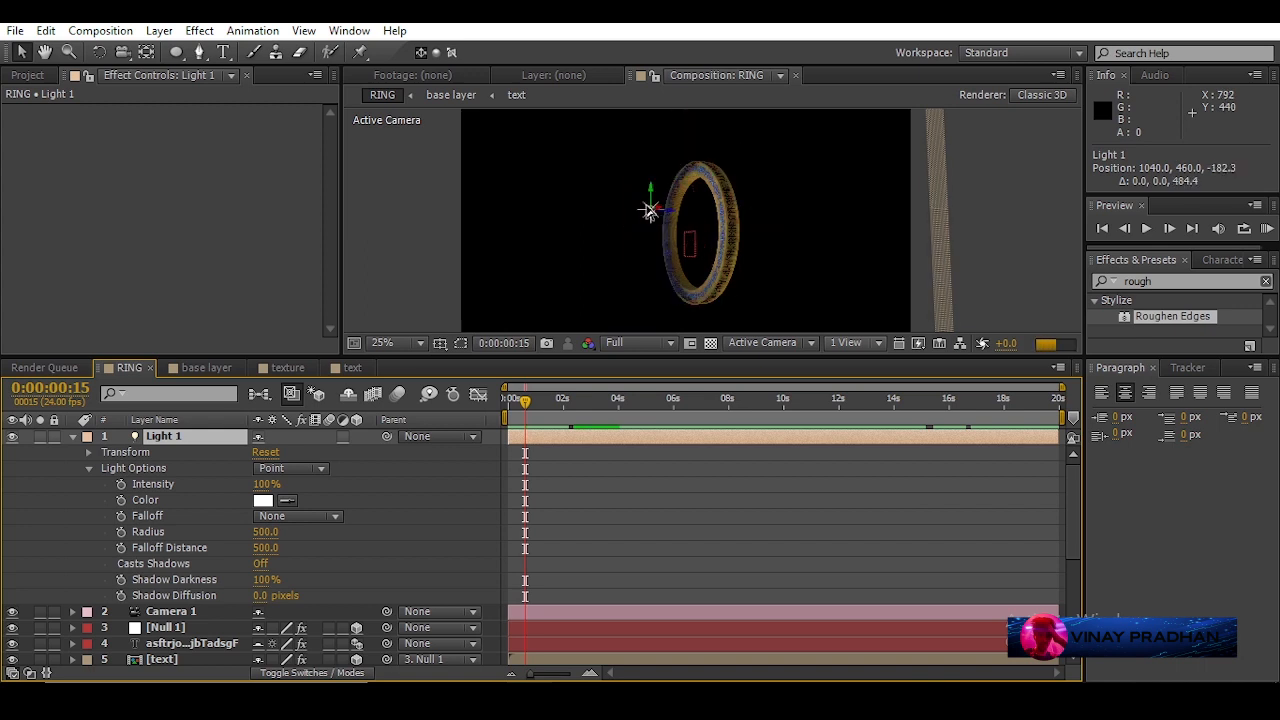
scroll(648, 209, "up", 2)
scroll(615, 247, "down", 1)
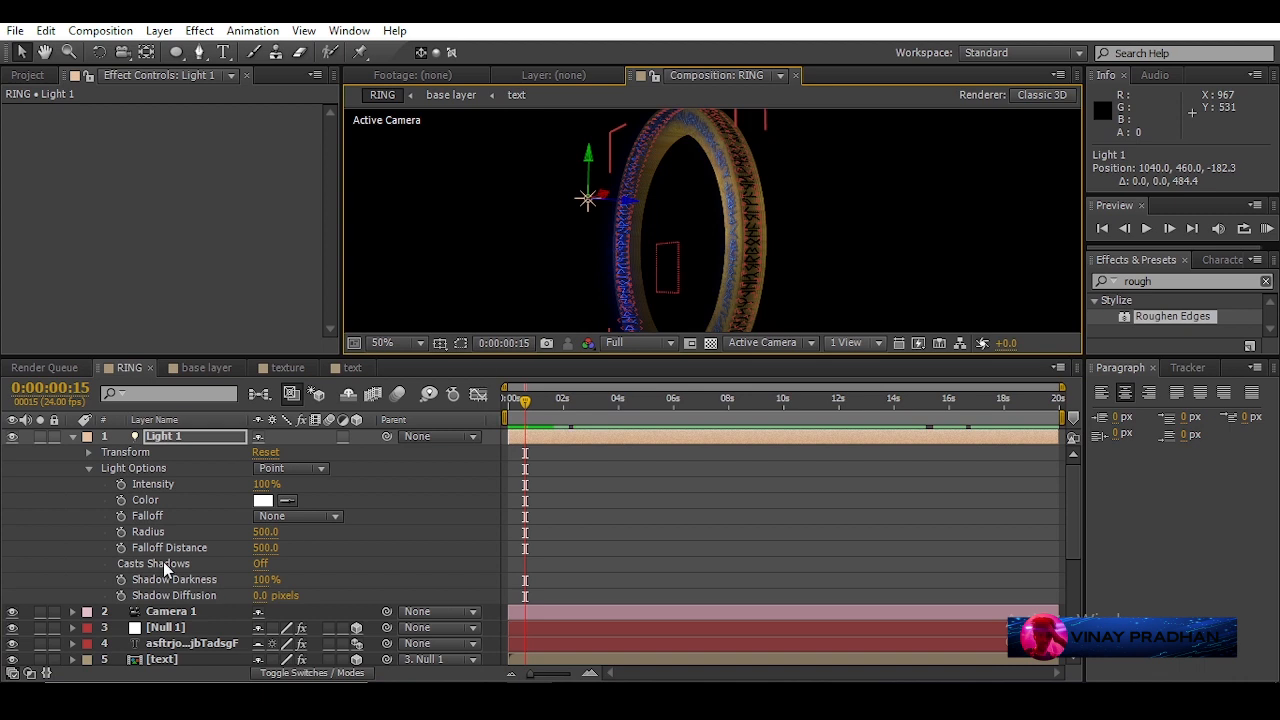
- Turn off Accepts Lights and Accepts Shadows in the rune text layer's material options
left_click(72, 437)
left_click(72, 484)
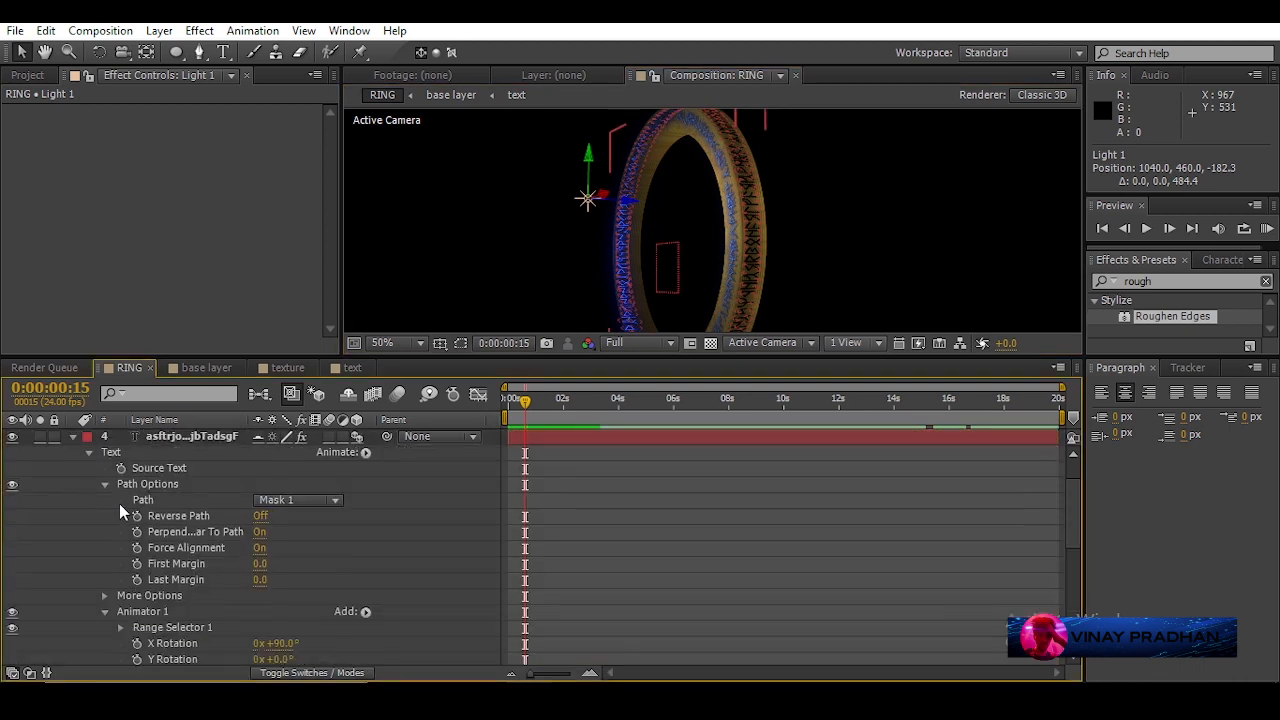
left_click(106, 485)
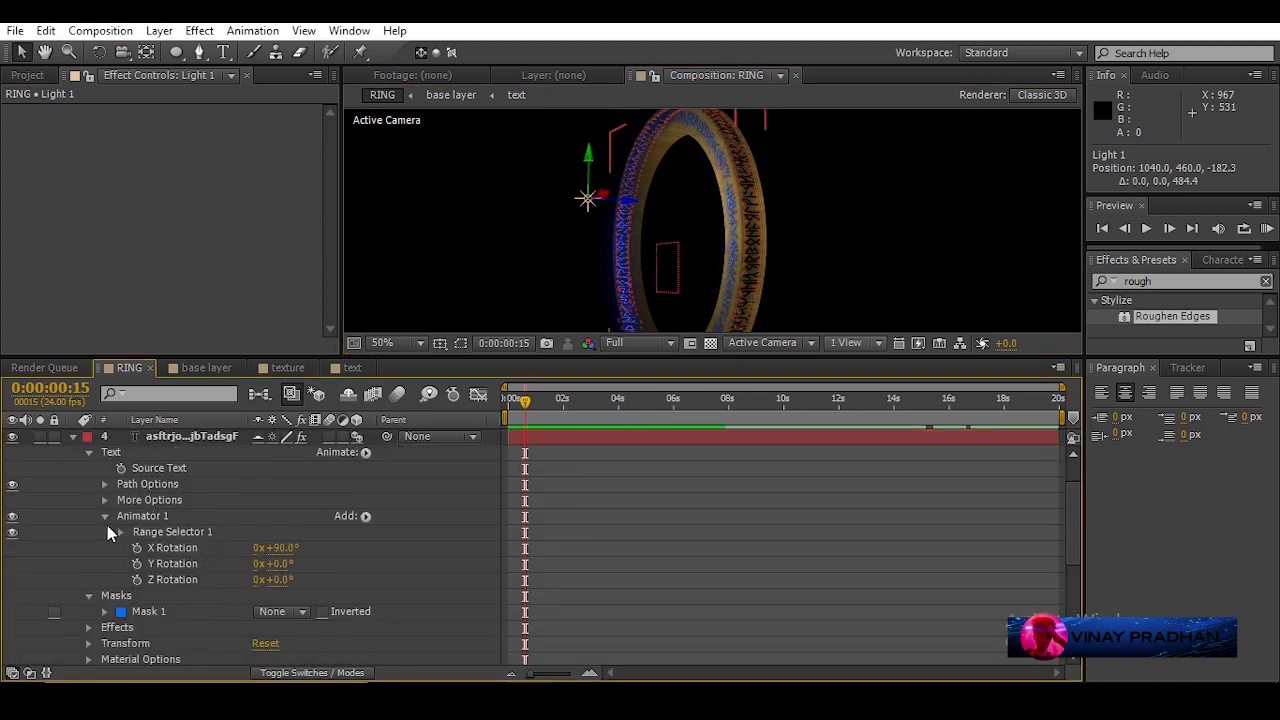
left_click(105, 516)
left_click(89, 596)
scroll(276, 559, "down", 2)
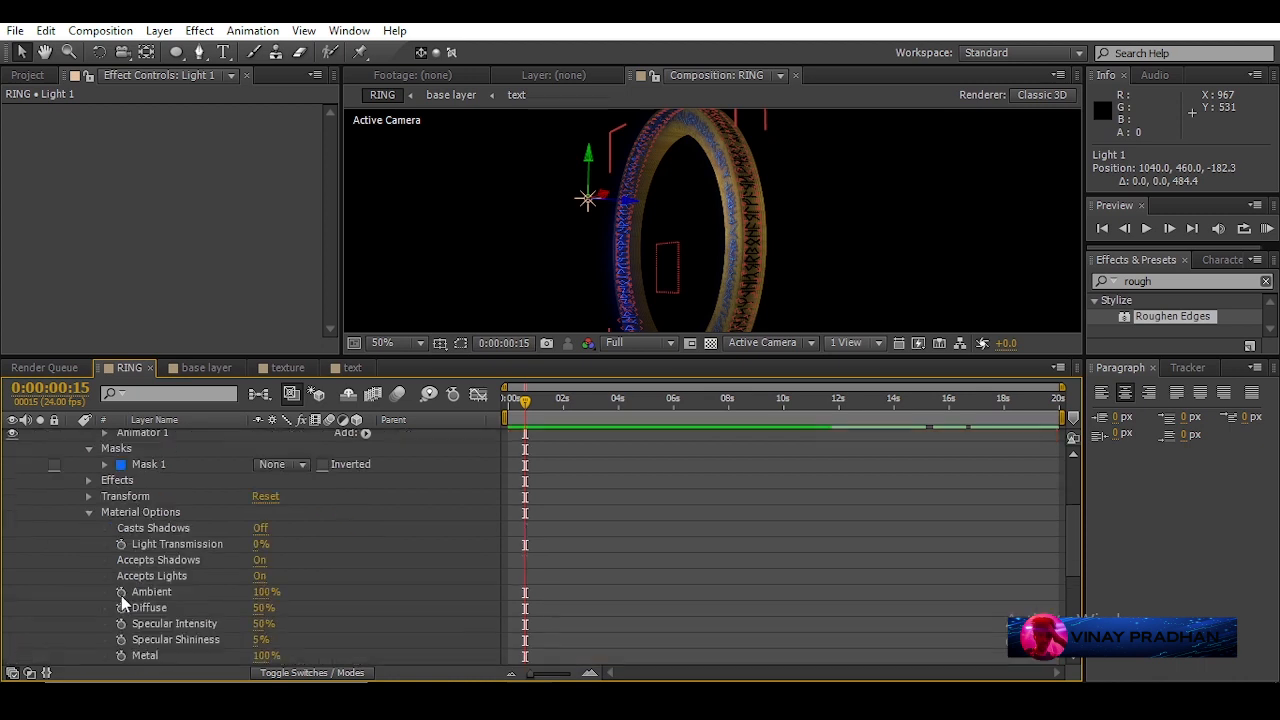
left_click(258, 582)
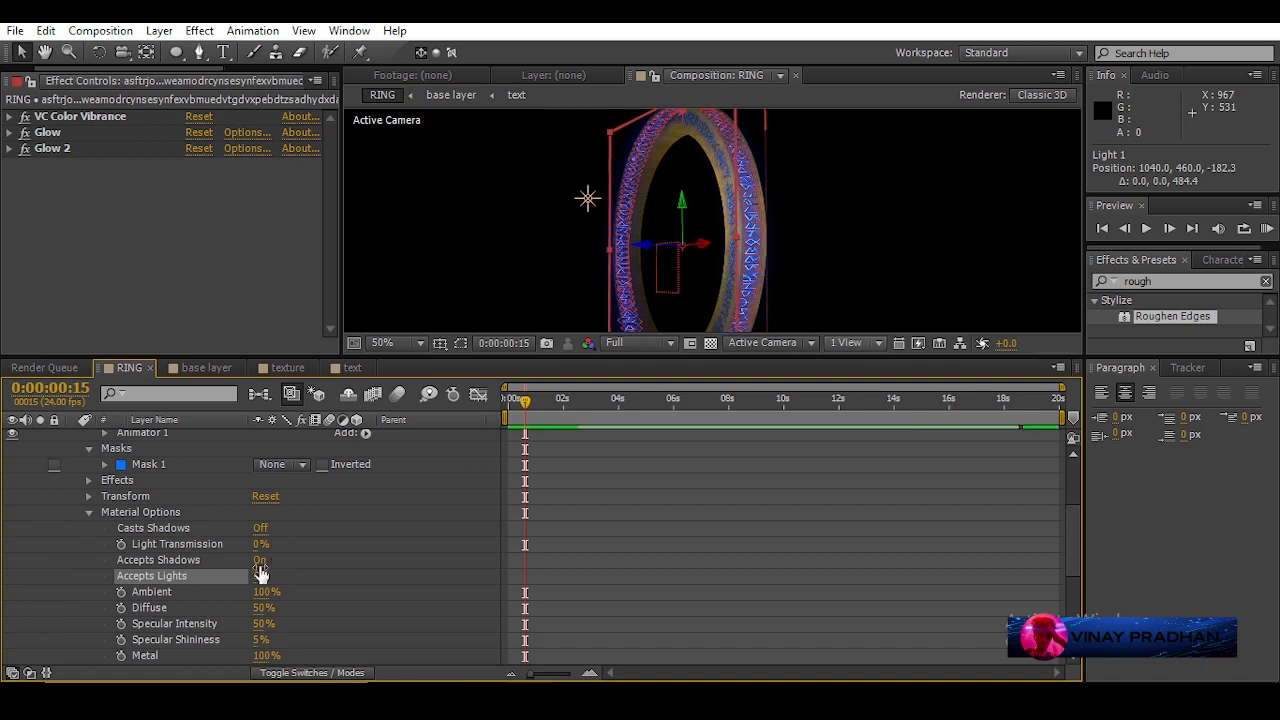
left_click(259, 564)
left_click(262, 565)
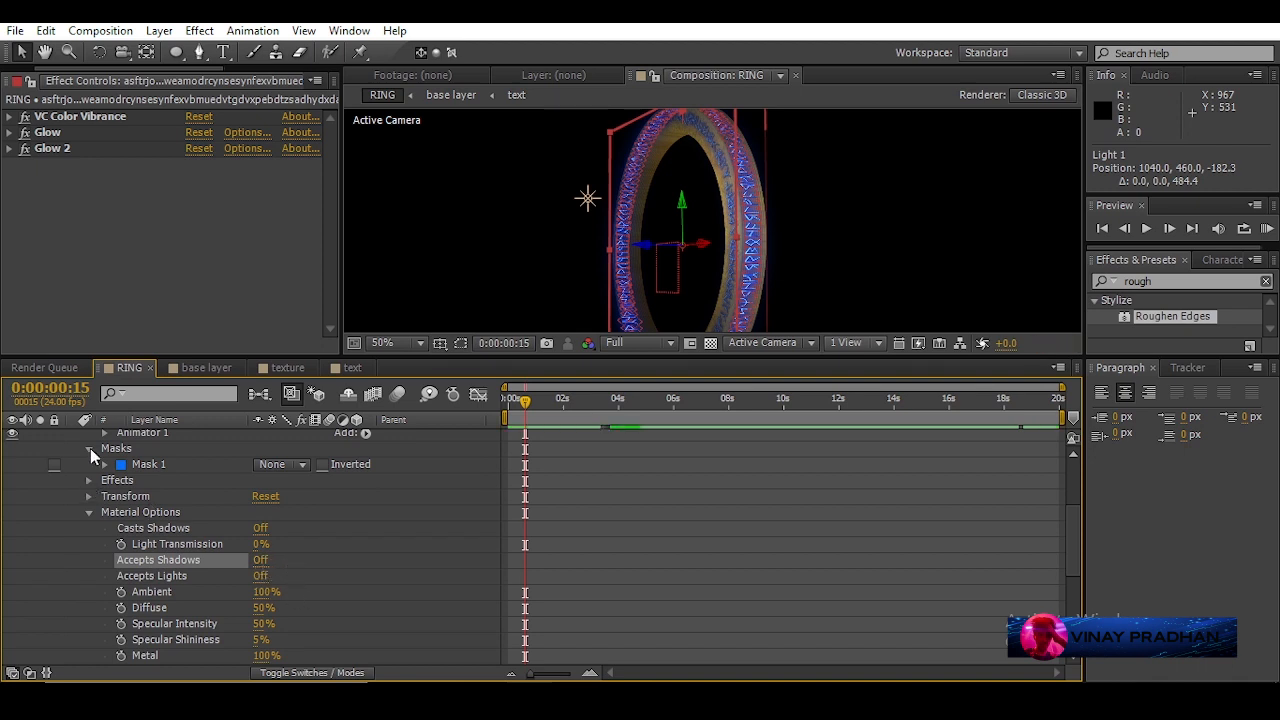
scroll(88, 446, "up", 3)
left_click(72, 486)
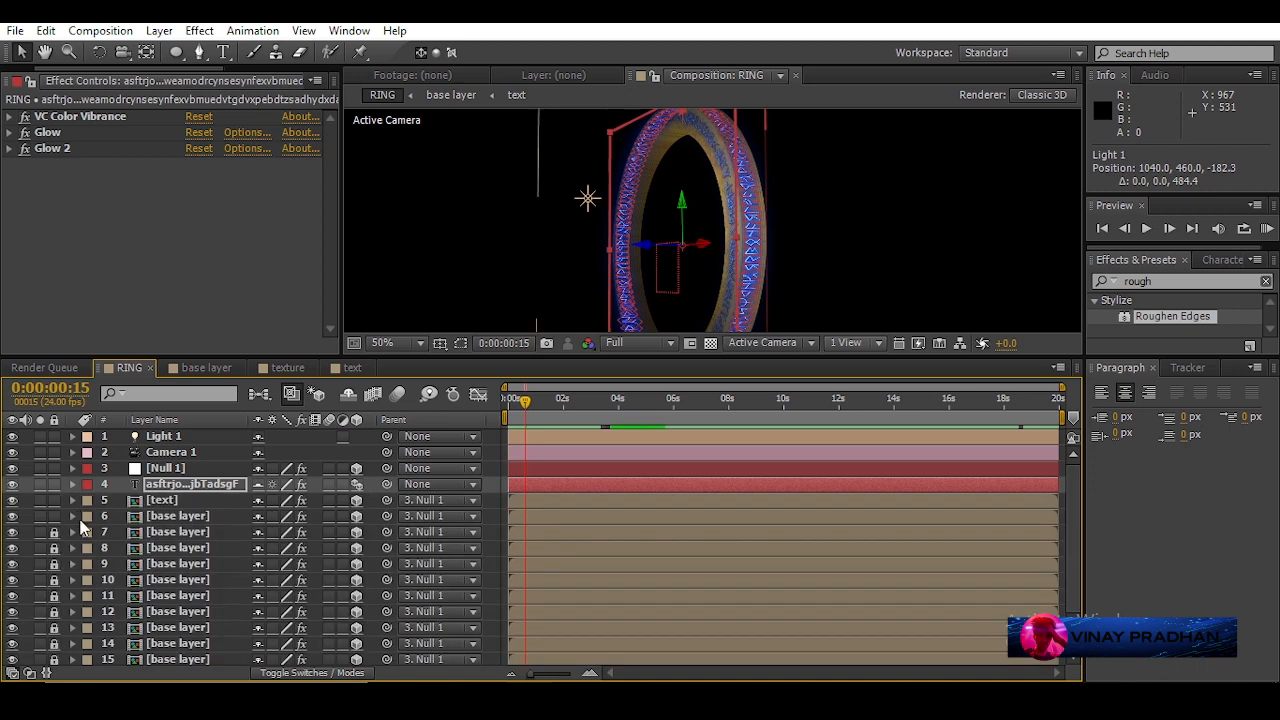
- Turn off Accepts Lights in the material options of the [text] layer
left_click(74, 504)
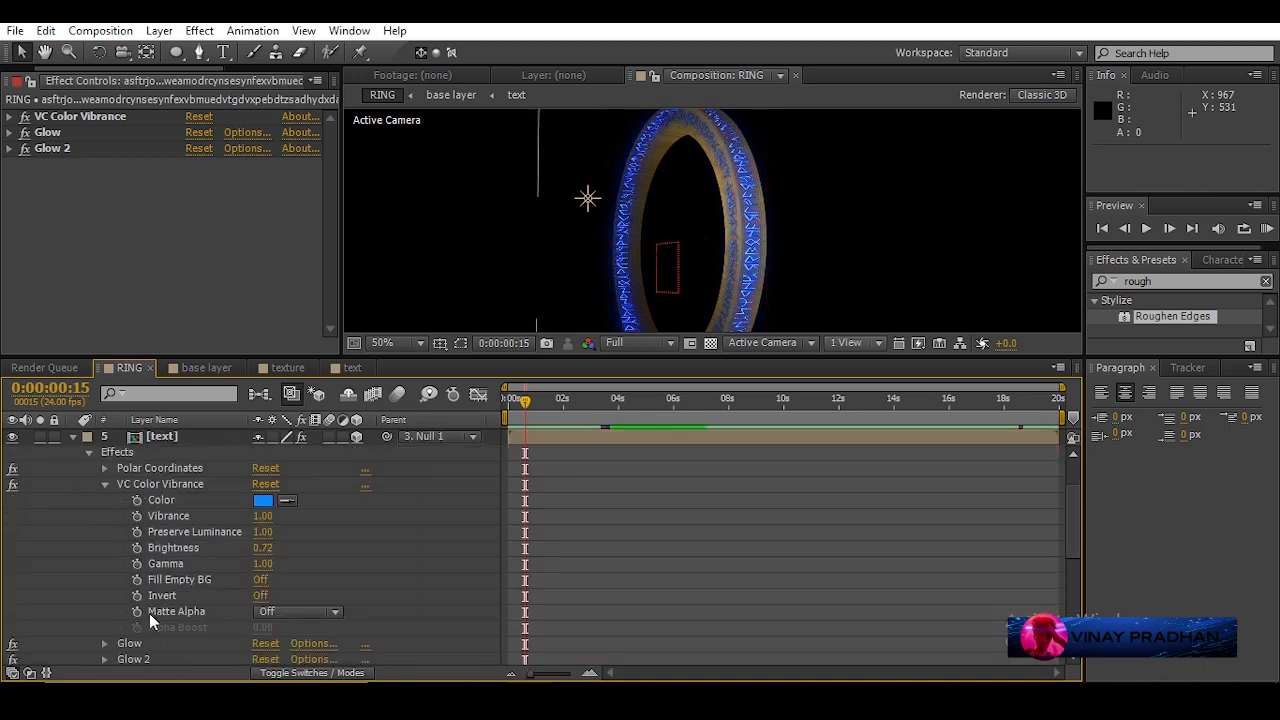
left_click(105, 484)
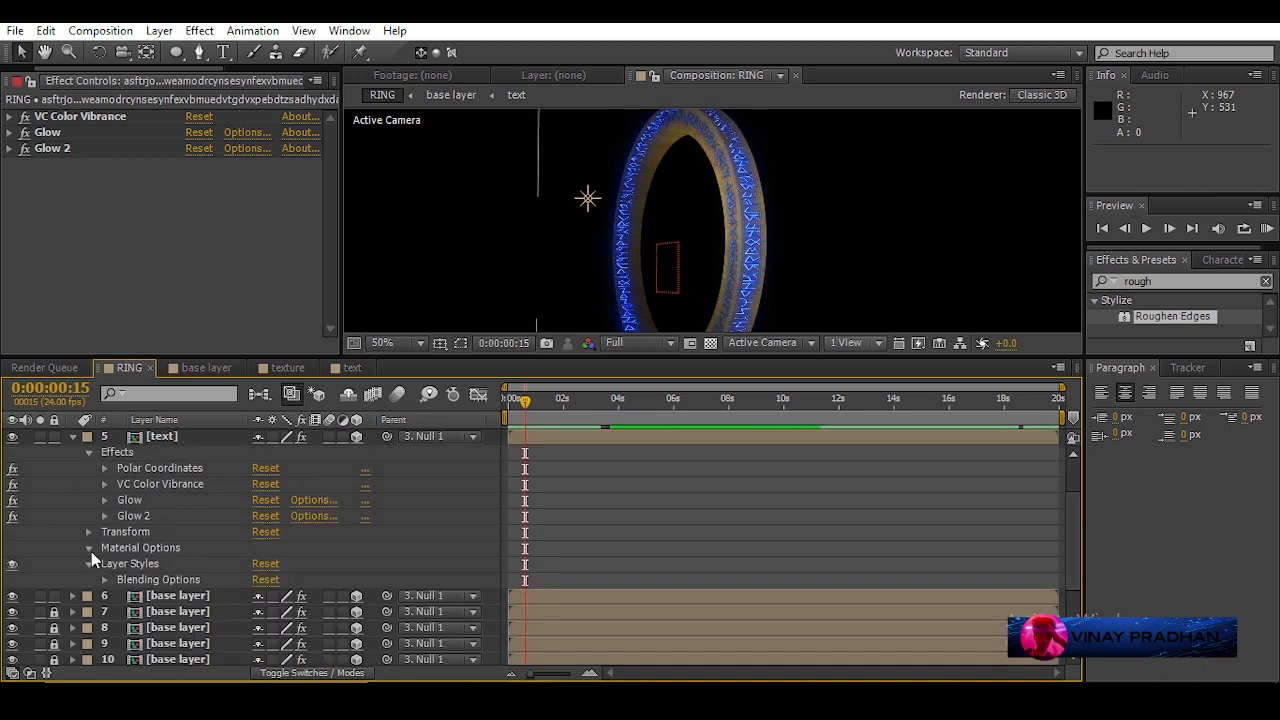
left_click(89, 548)
left_click(260, 577)
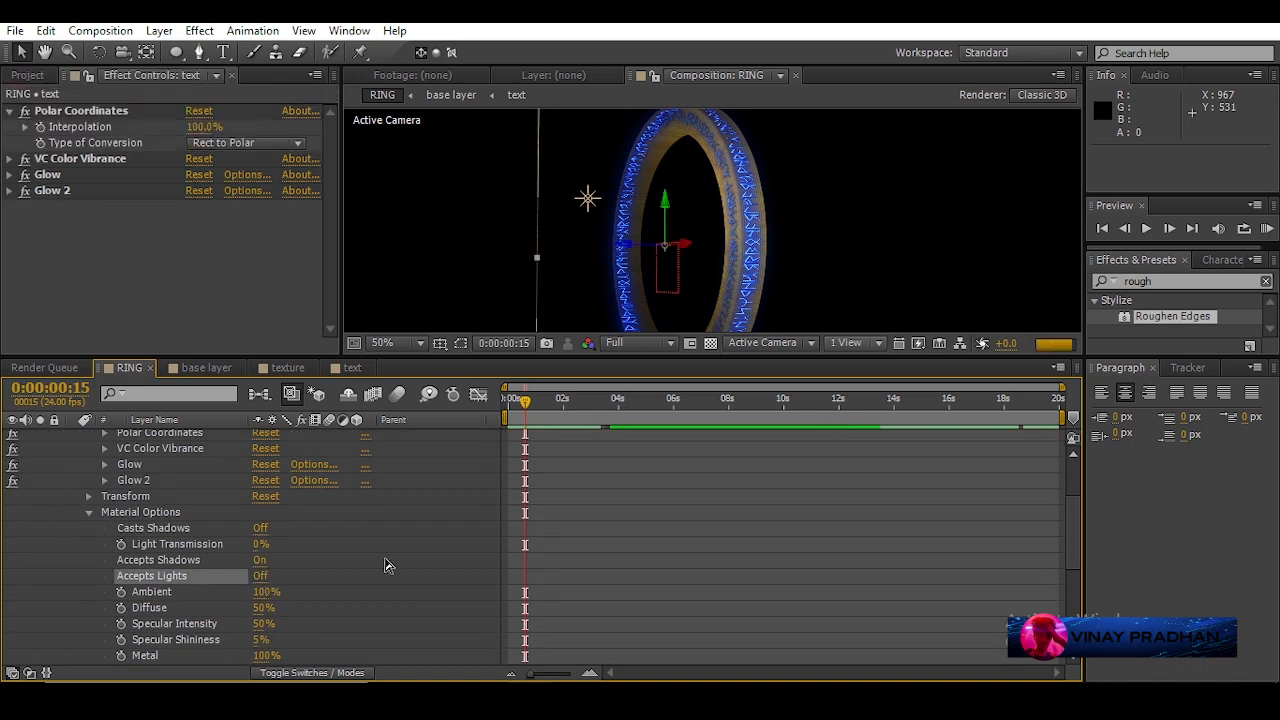
scroll(587, 208, "up", 1)
scroll(586, 213, "down", 2)
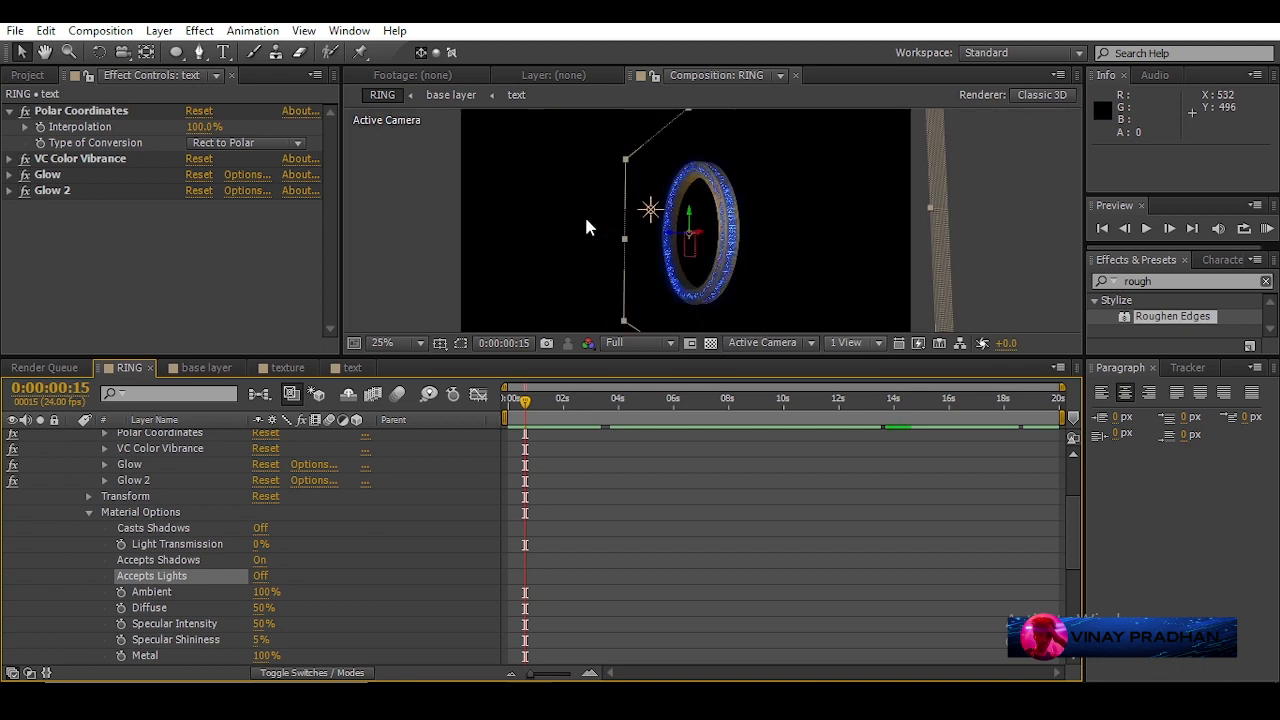
scroll(584, 214, "up", 1)
scroll(647, 204, "down", 1)
scroll(647, 204, "up", 1)
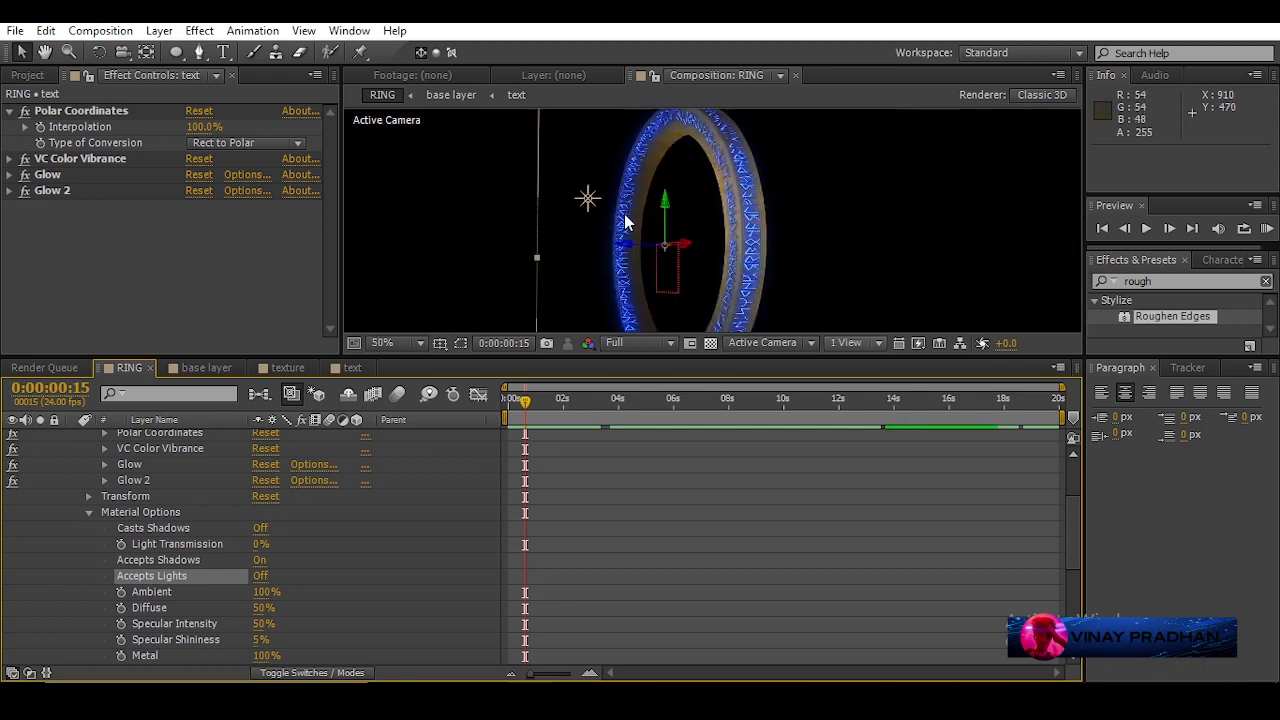
left_click(89, 512)
scroll(140, 445, "up", 3)
- Set the intensity of Light 1 to 153%
left_click(170, 437)
left_click(72, 436)
left_click(145, 484)
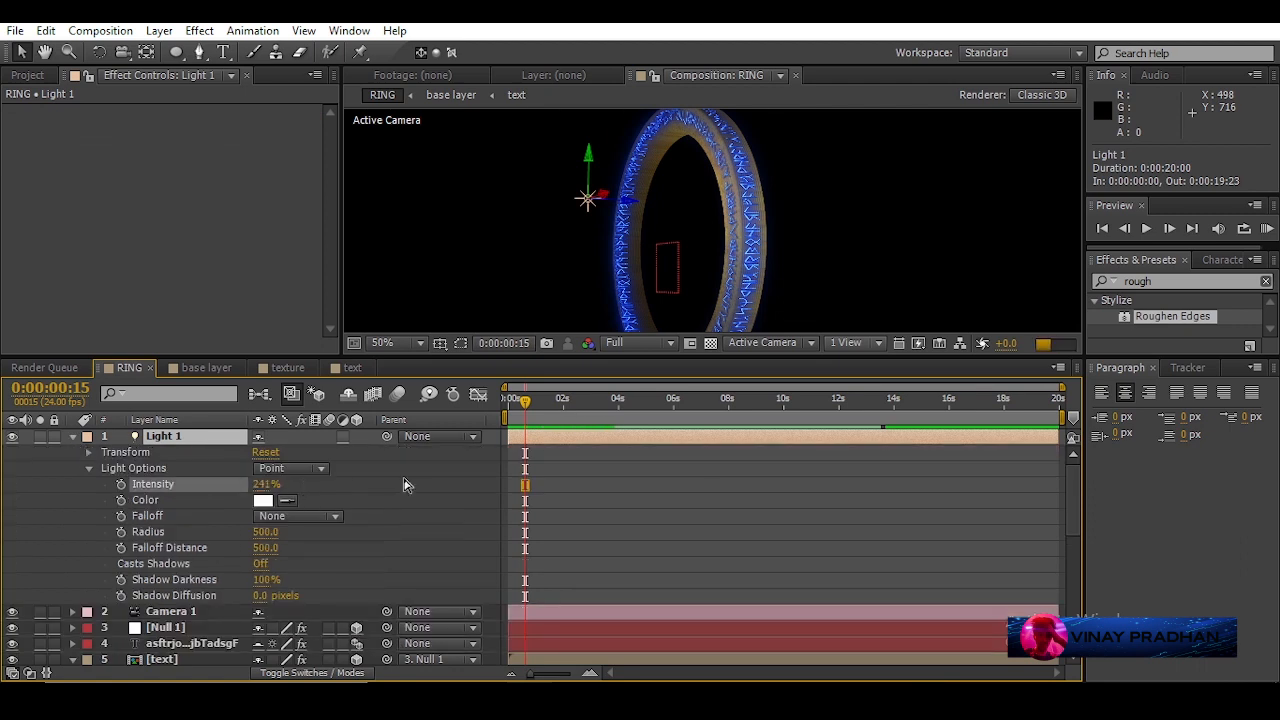
left_click_drag(134, 484, 203, 491)
scroll(735, 133, "down", 1)
scroll(735, 133, "up", 1)
- Move Light 1 along X and Z away from the ring, to about X 1334 and Z -629
left_click_drag(604, 194, 791, 204)
left_click_drag(702, 161, 457, 163)
scroll(600, 190, "down", 2)
scroll(647, 193, "up", 2)
scroll(457, 163, "down", 3)
- Duplicate Light 1 and move the copy along Z behind the ring, to about Z 1803
left_click(171, 437)
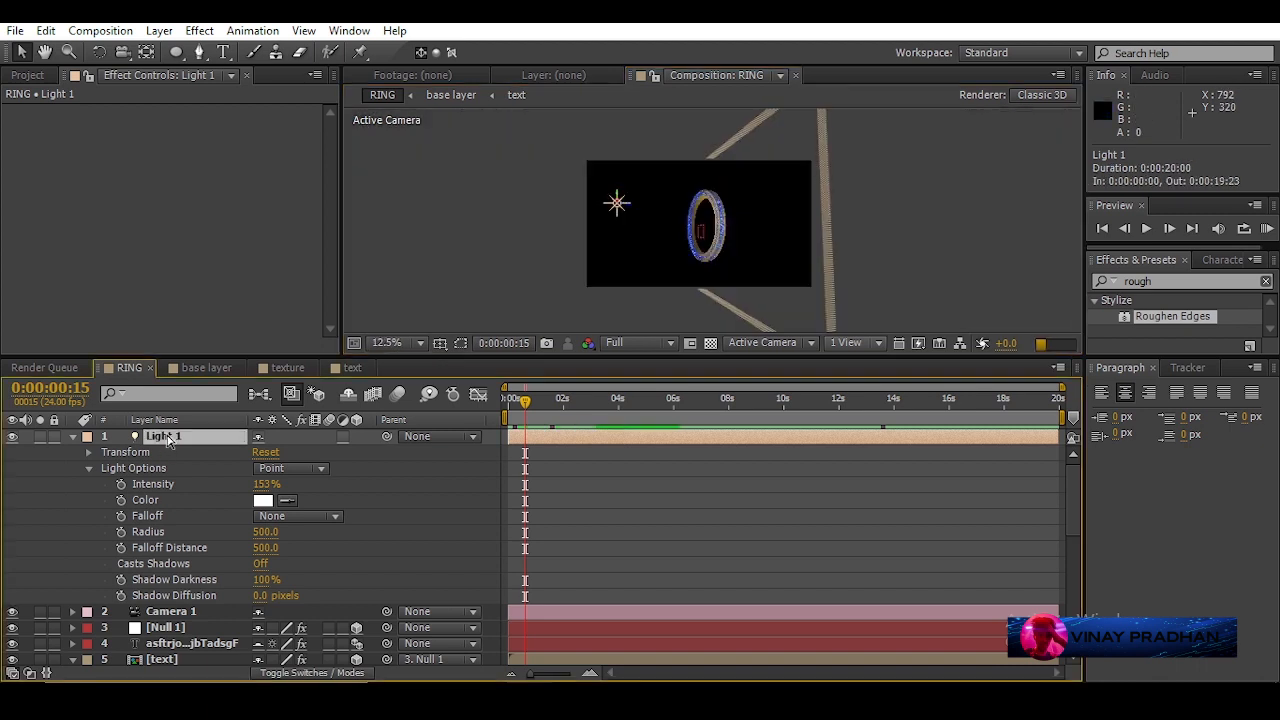
key("ctrl+d")
scroll(680, 210, "up", 3)
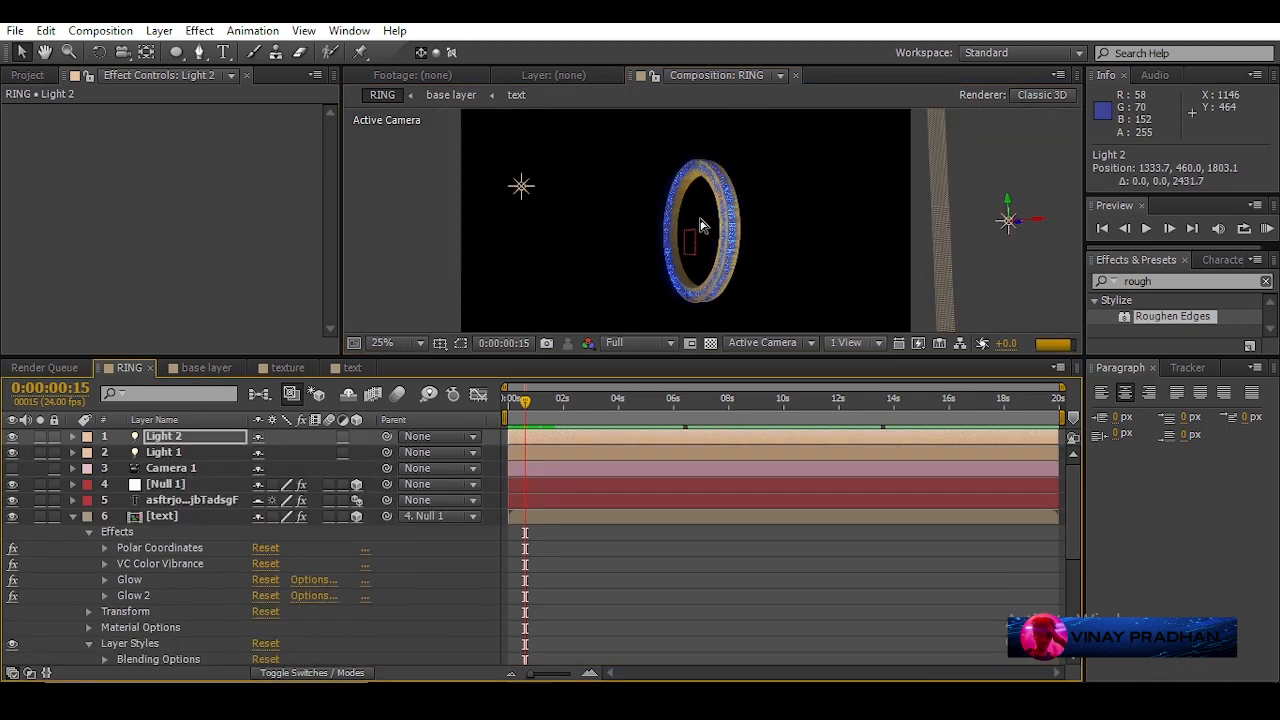
- Switch to two views and, in the Top view, place Light 1 in front of the ring and Light 2 behind it at about X 438, Z 267
left_click(845, 343)
left_click(848, 387)
scroll(616, 260, "down", 1)
left_click_drag(558, 261, 640, 261)
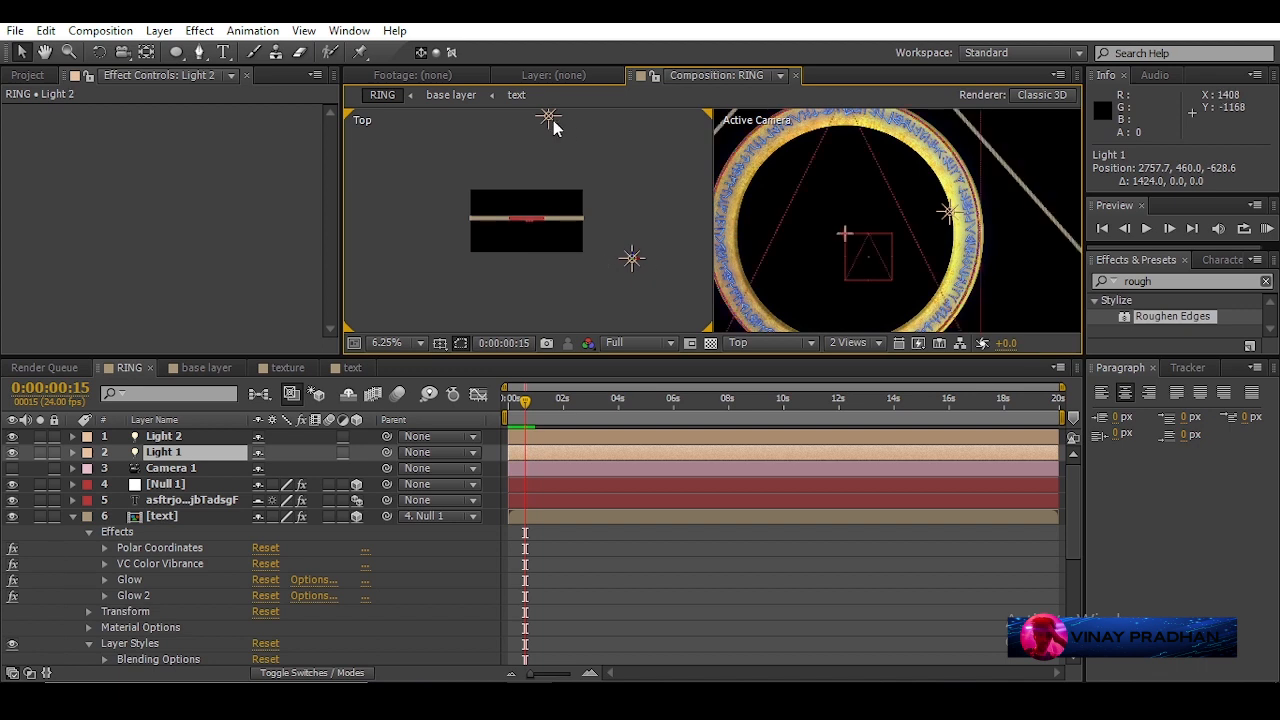
left_click_drag(557, 122, 450, 124)
left_click_drag(640, 270, 569, 234)
left_click(440, 120)
left_click_drag(440, 120, 509, 210)
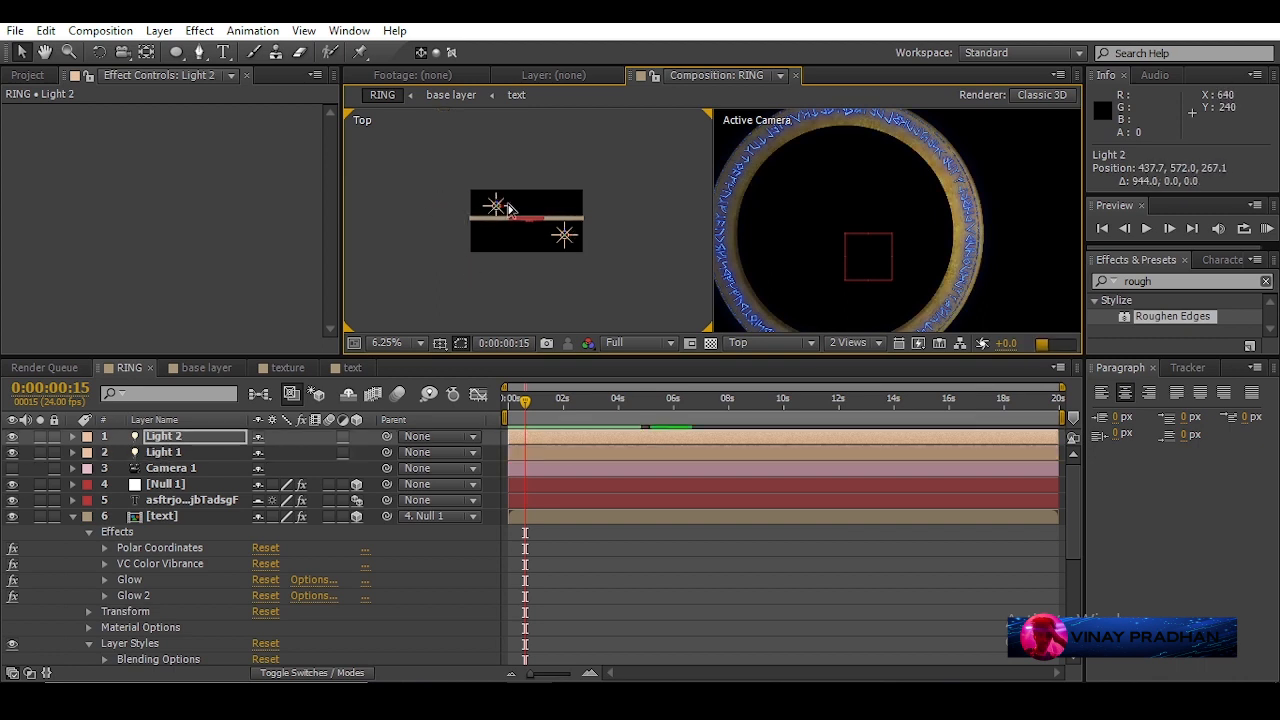
- Return to a single Active Camera view and move Light 2 along X to about 836
scroll(841, 208, "down", 3)
scroll(900, 220, "up", 3)
left_click(769, 343)
left_click(770, 392)
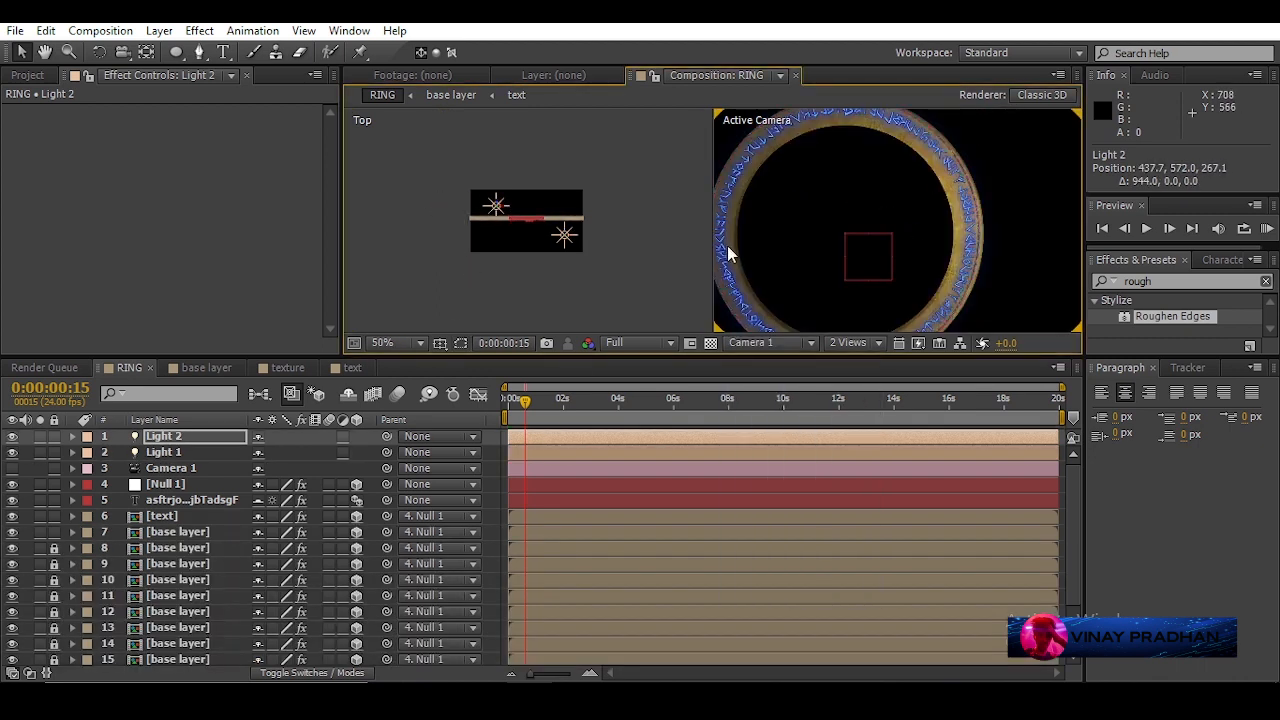
left_click(778, 343)
left_click(790, 366)
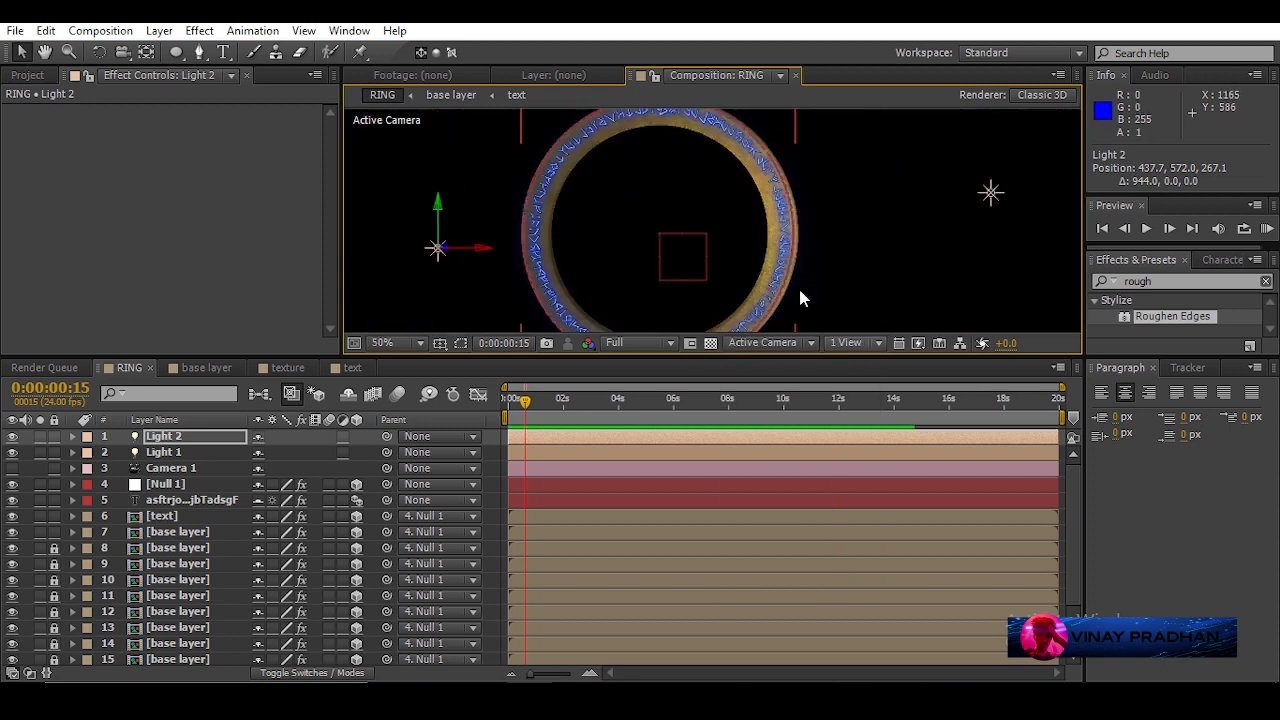
left_click_drag(490, 248, 660, 252)
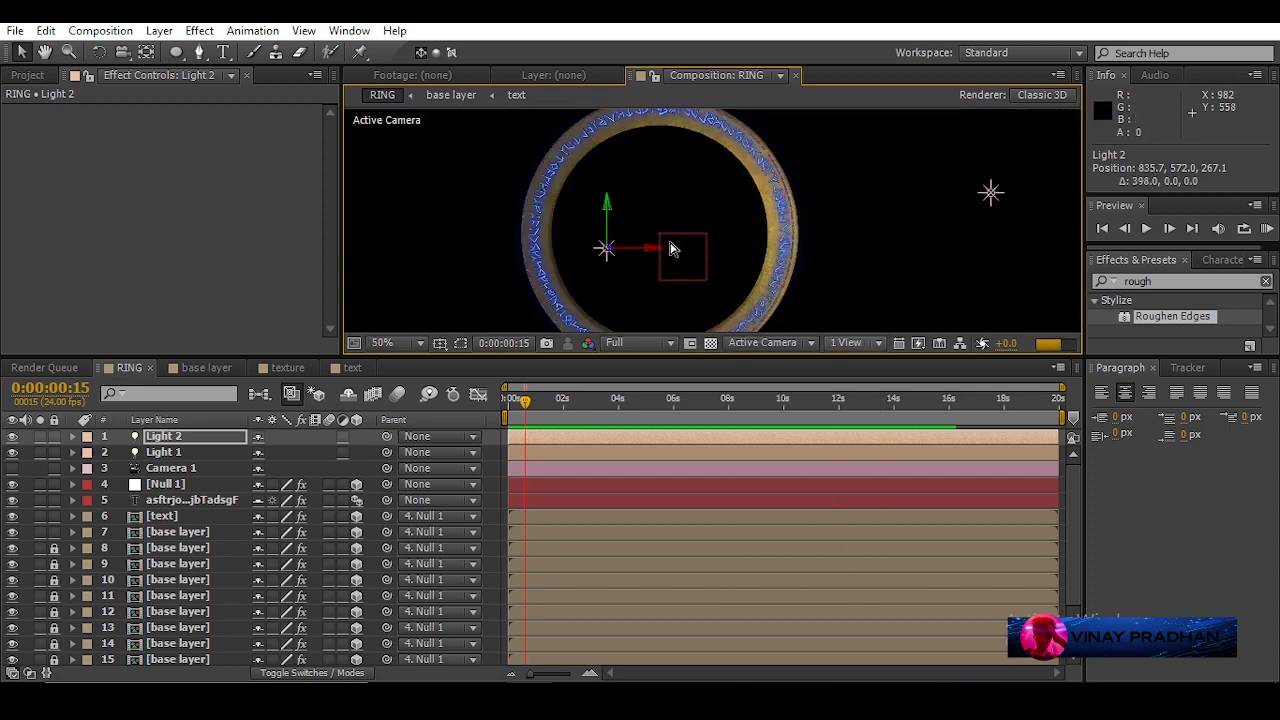
scroll(600, 280, "down", 1)
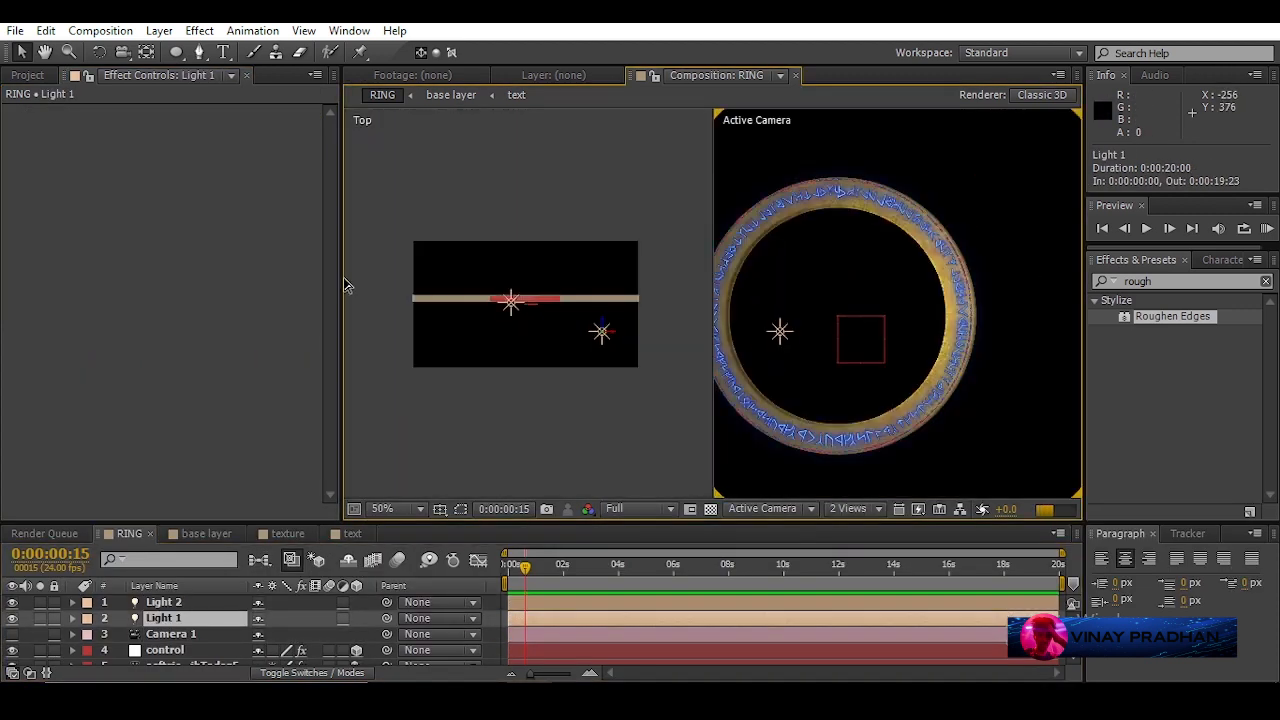
- Widen the composition viewer and switch to 4 Views to examine the light positions around the ring
left_click_drag(341, 286, 177, 290)
left_click(683, 508)
left_click(750, 376)
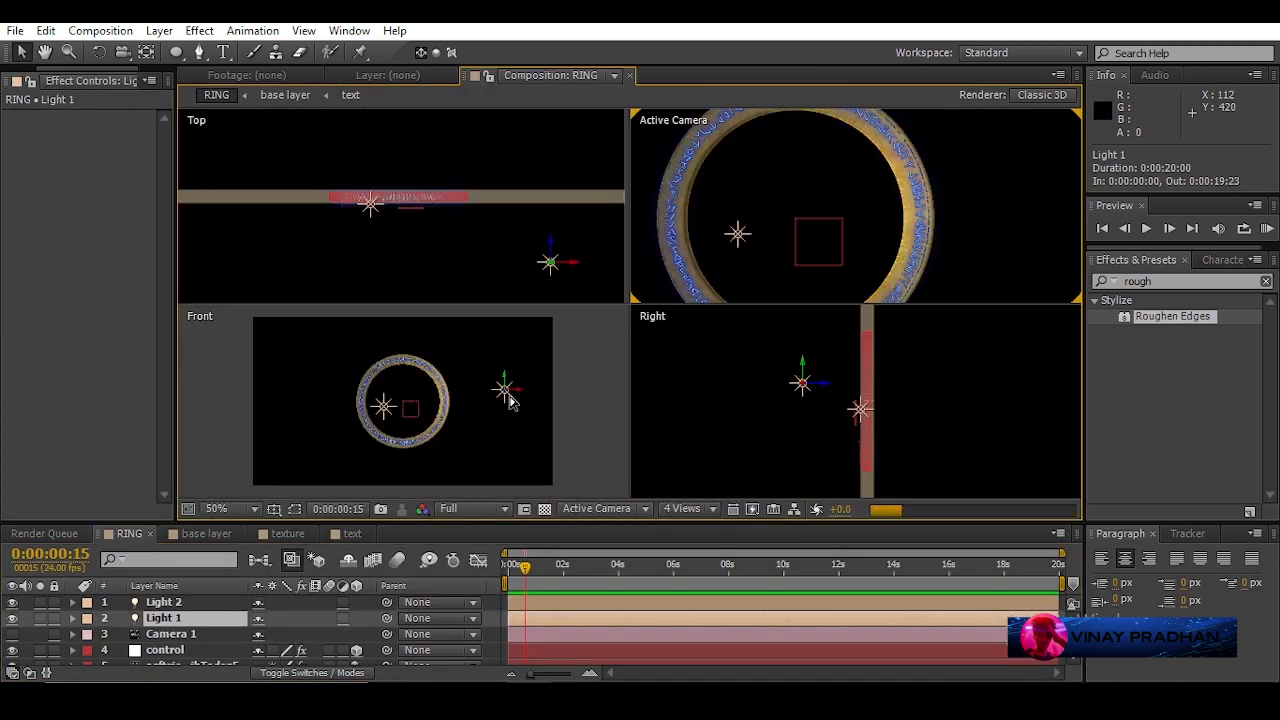
scroll(450, 407, "up", 1)
left_click(854, 388)
left_click(862, 410)
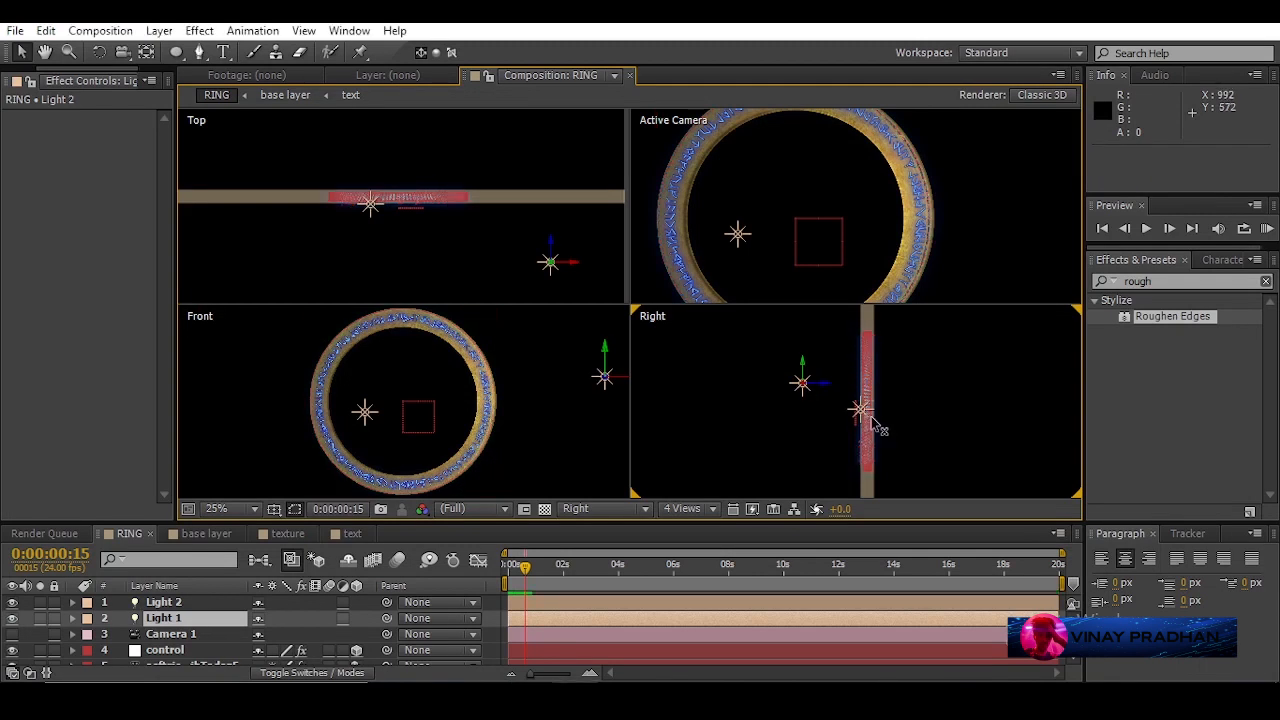
left_click_drag(330, 418, 327, 418)
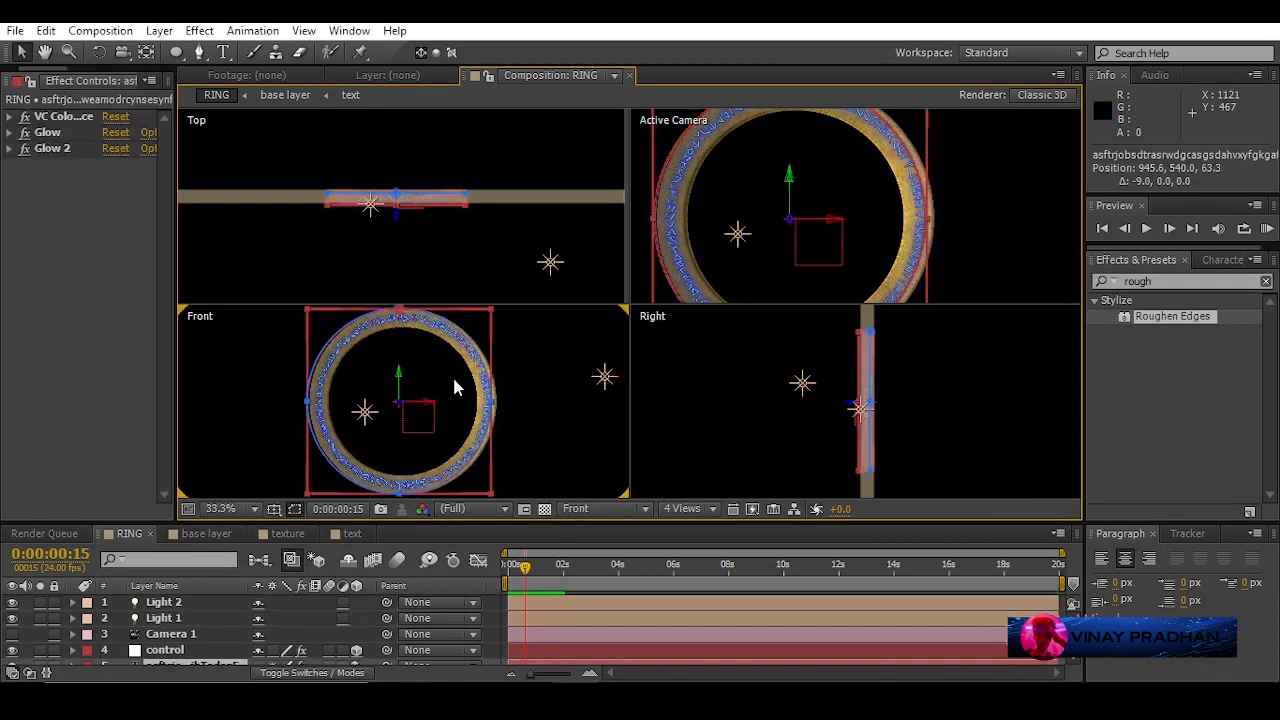
key("ctrl+z")
scroll(440, 374, "up", 2)
scroll(428, 390, "down", 1)
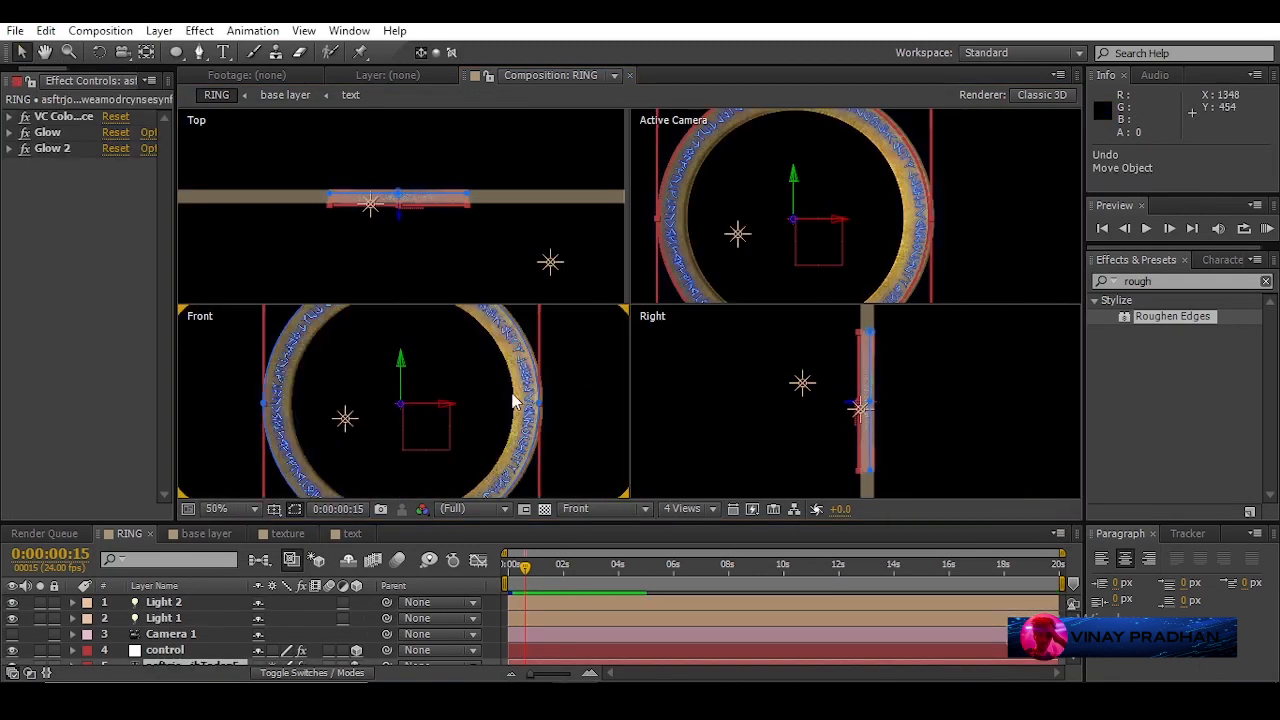
left_click(526, 461)
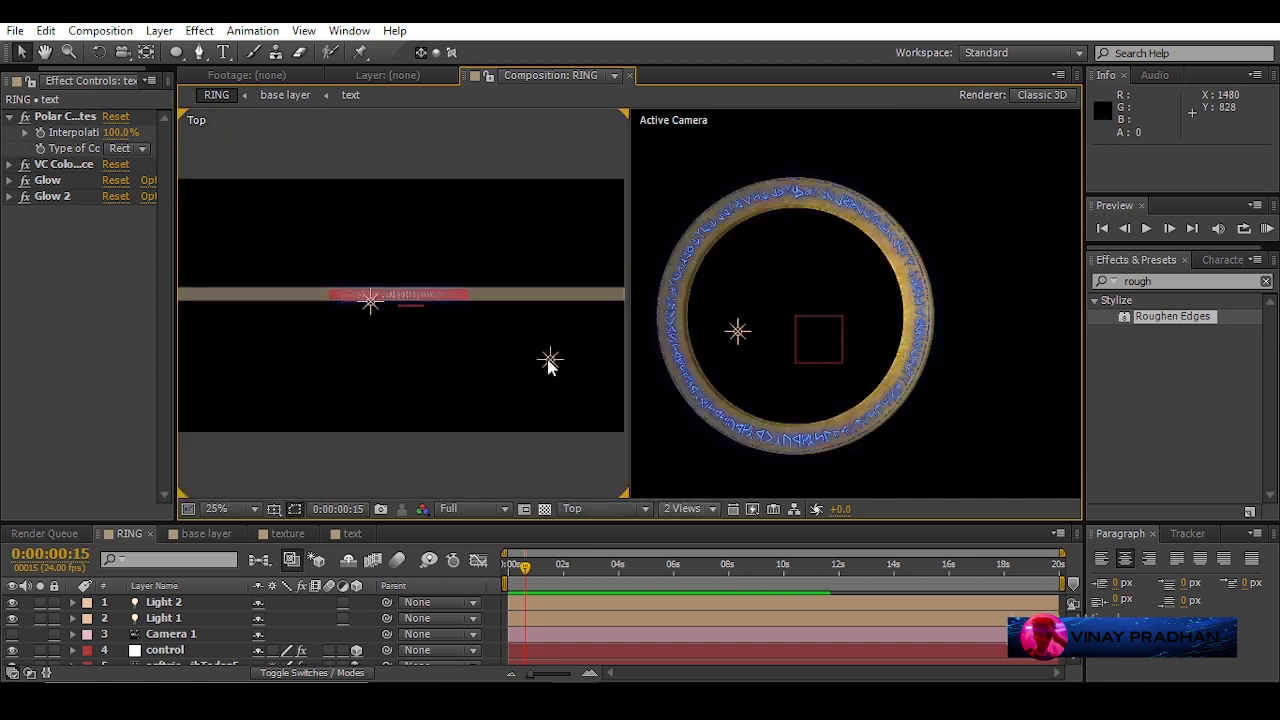
- Switch to 2 Views and, in the Top view, move Light 1 along X to about 1478
scroll(460, 340, "down", 4)
left_click(458, 334)
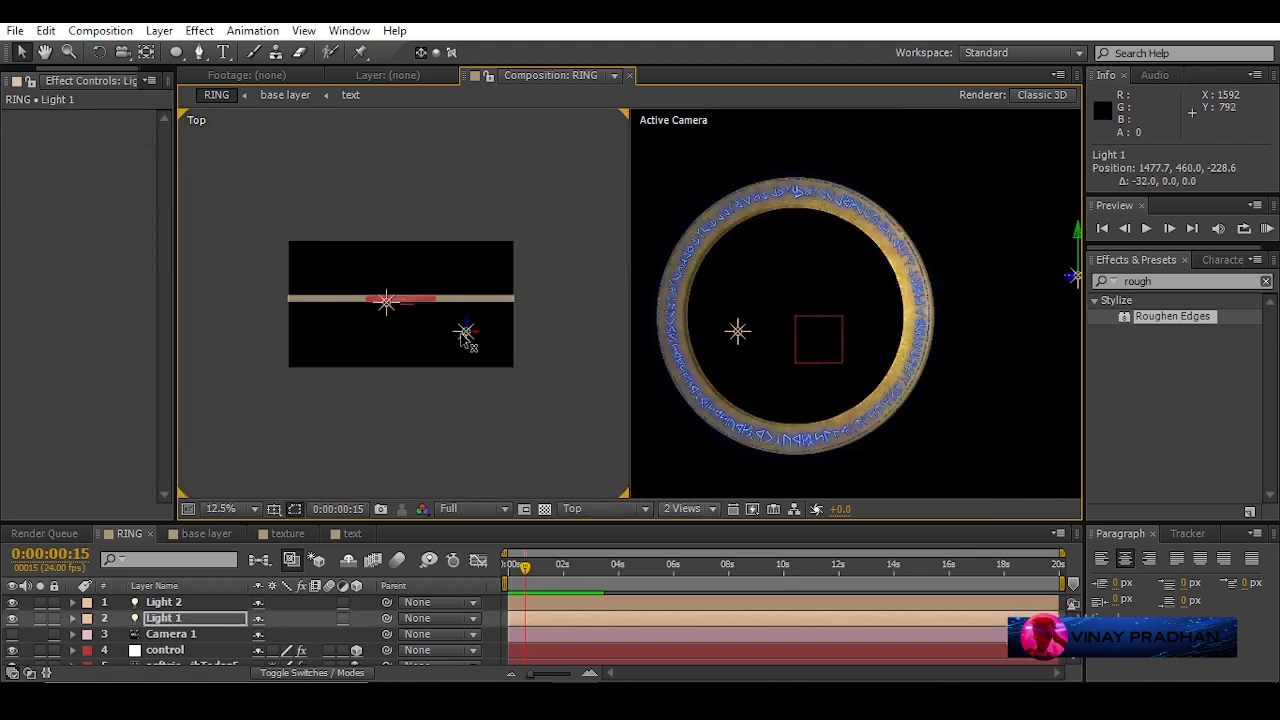
scroll(834, 283, "up", 3)
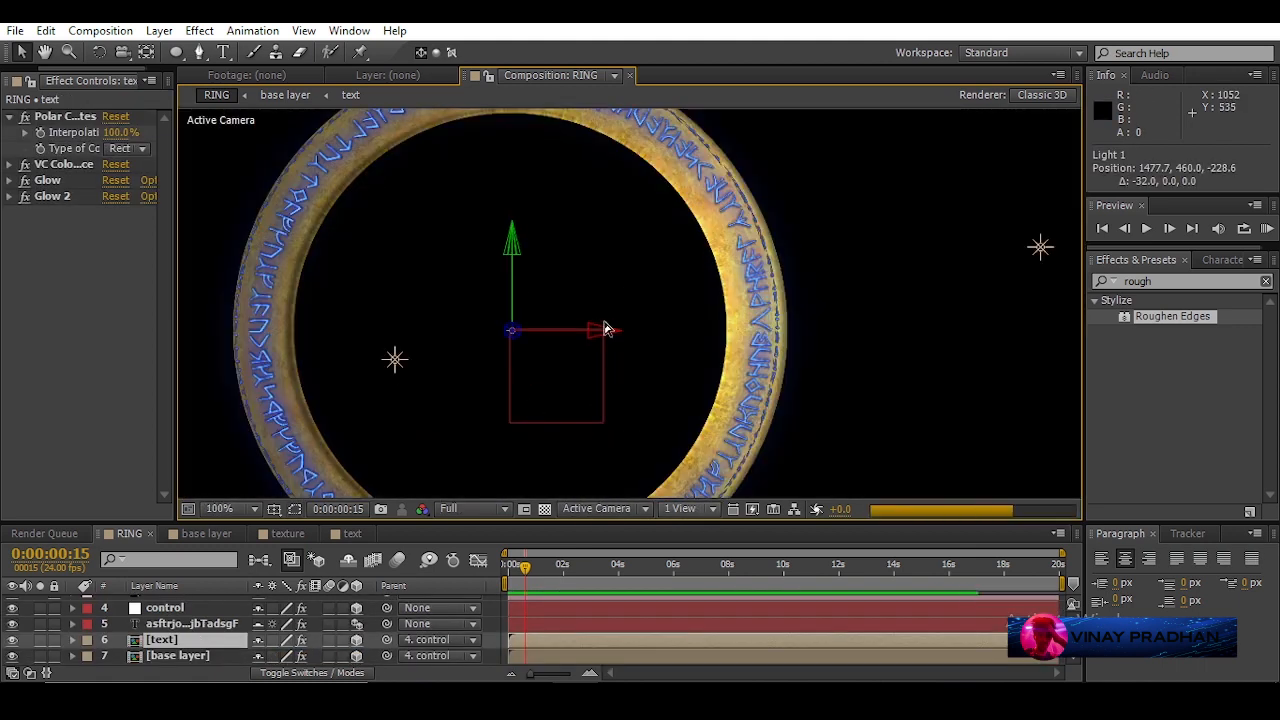
- Stretch the width of the rune text layer to about 101.4% in a single Active Camera view
left_click(600, 332)
scroll(594, 334, "down", 2)
scroll(594, 334, "up", 2)
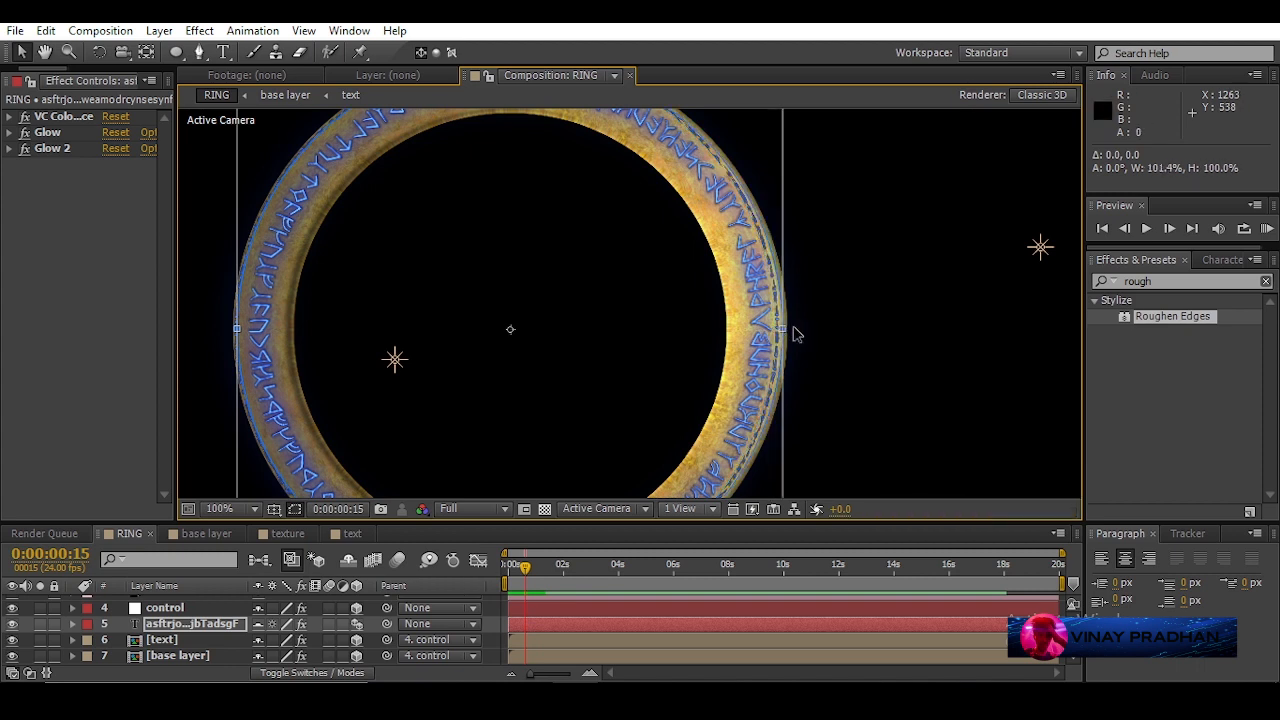
key("comma")
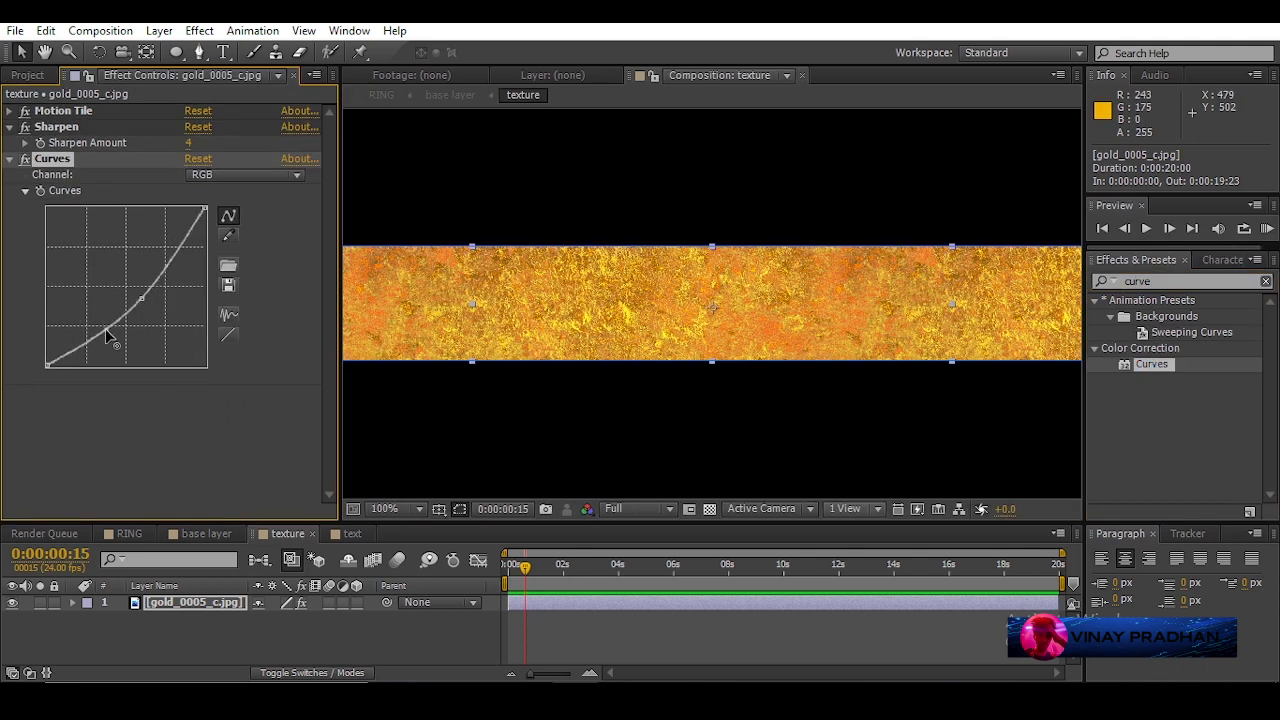
- Raise the lower point of the RGB curve in the Curves effect on the gold_0005_c.jpg texture layer
left_click_drag(109, 337, 100, 290)
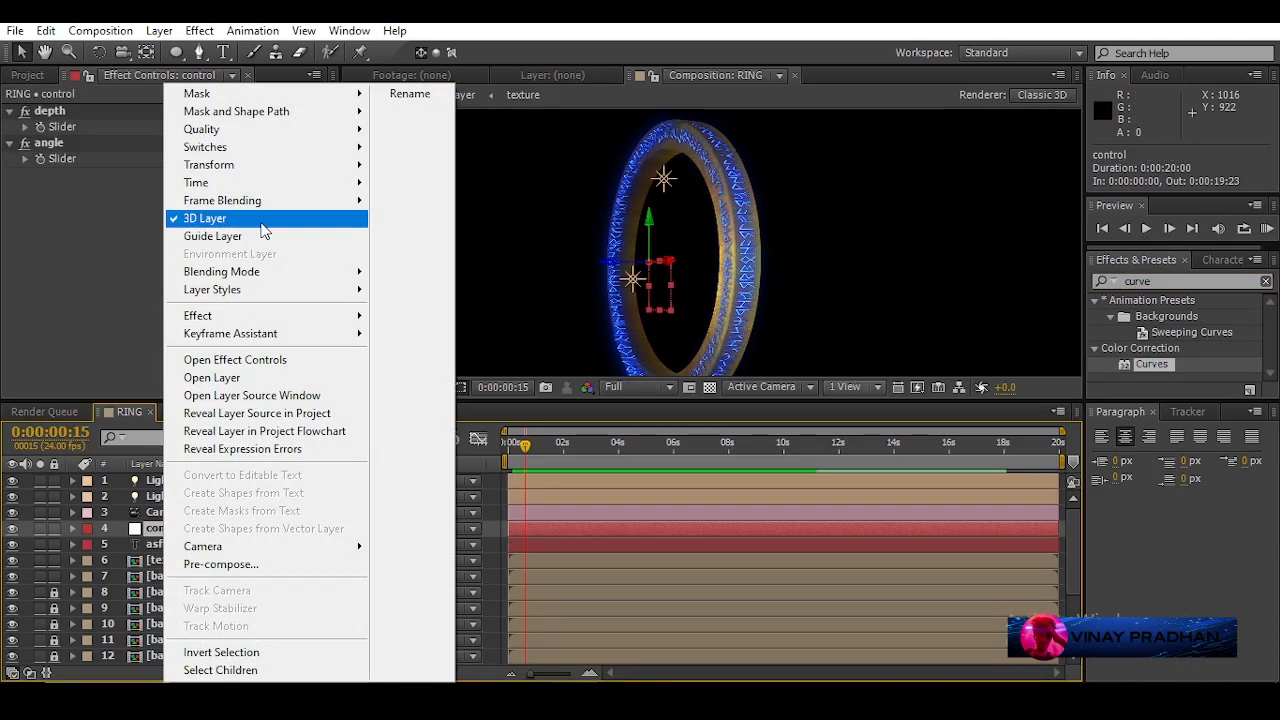
- Make the control layer a guide layer and set its label colour to yellow
left_click(220, 214)
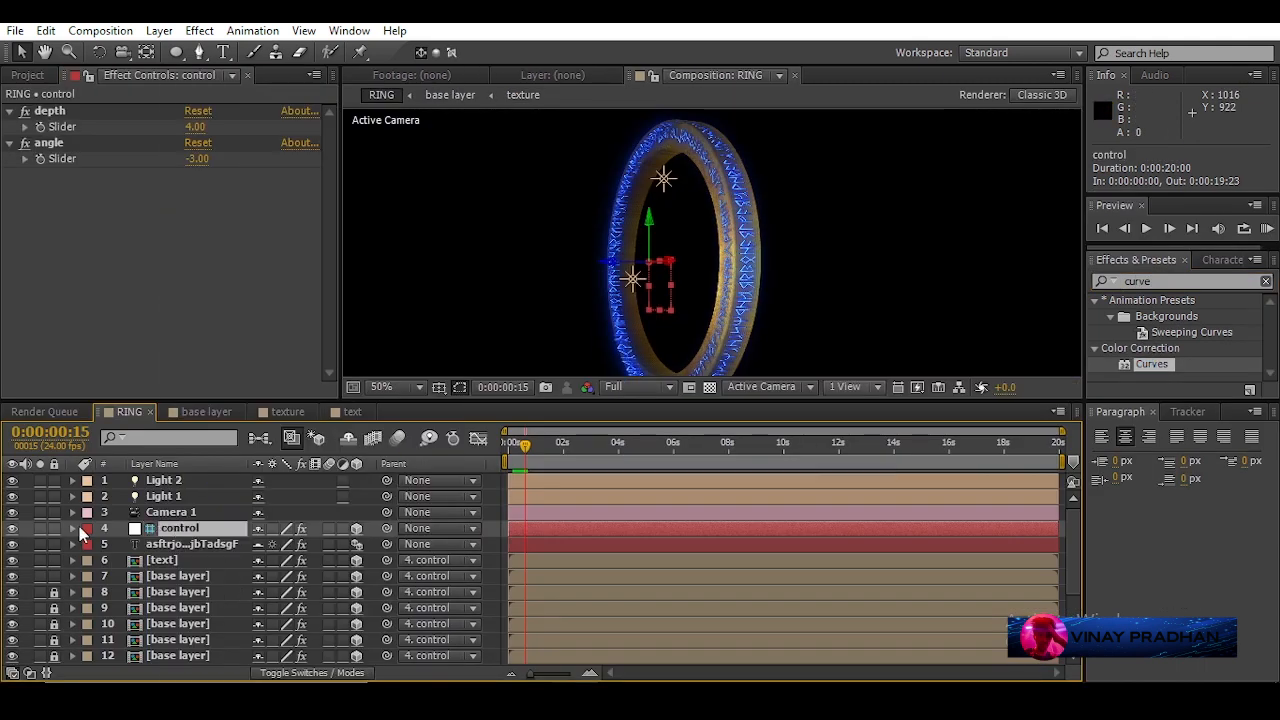
left_click(196, 543)
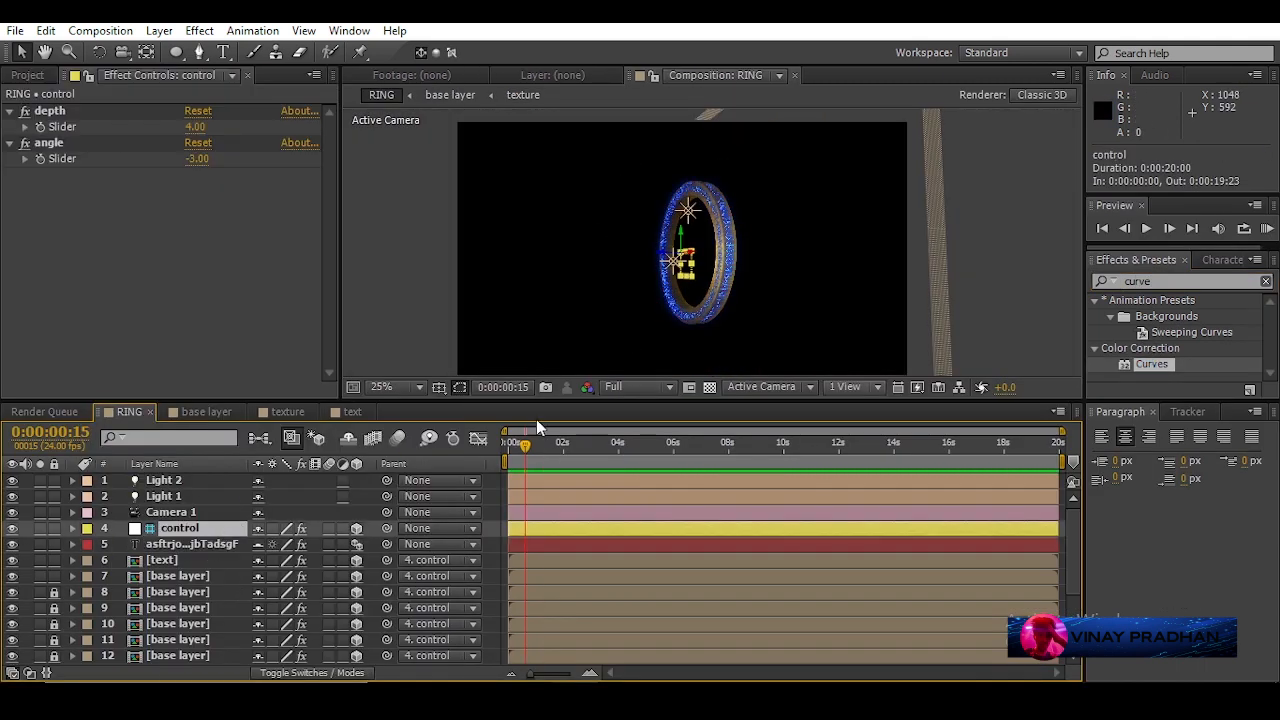
- Unlock the base layers and pre-compose everything from the control layer down into a new composition named MAIN RING
left_click(196, 546)
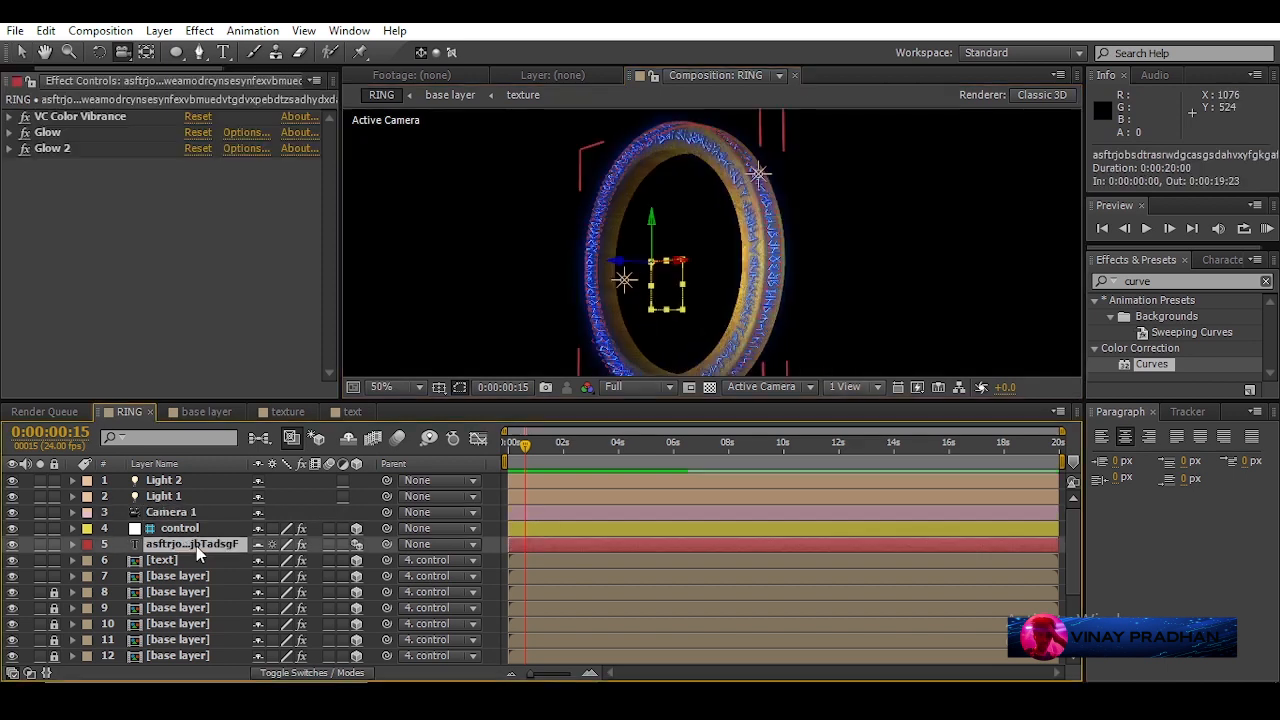
scroll(200, 600, "down", 3)
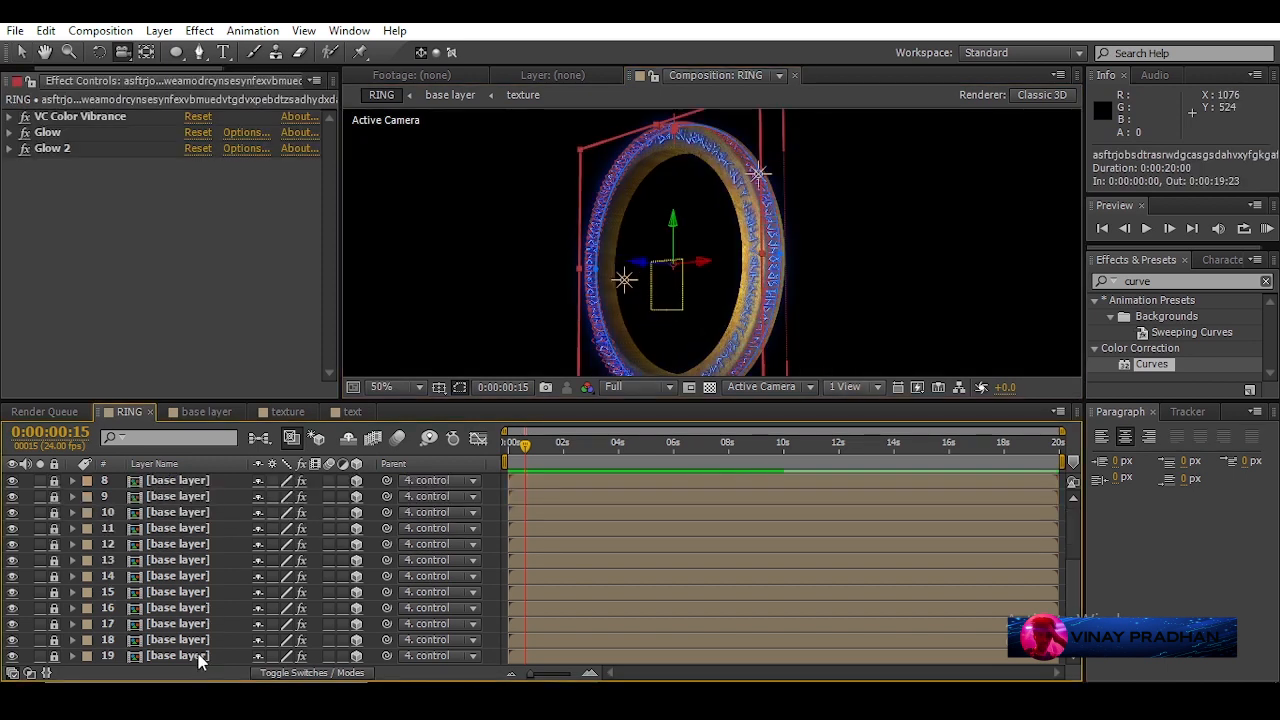
scroll(100, 512, "up", 3)
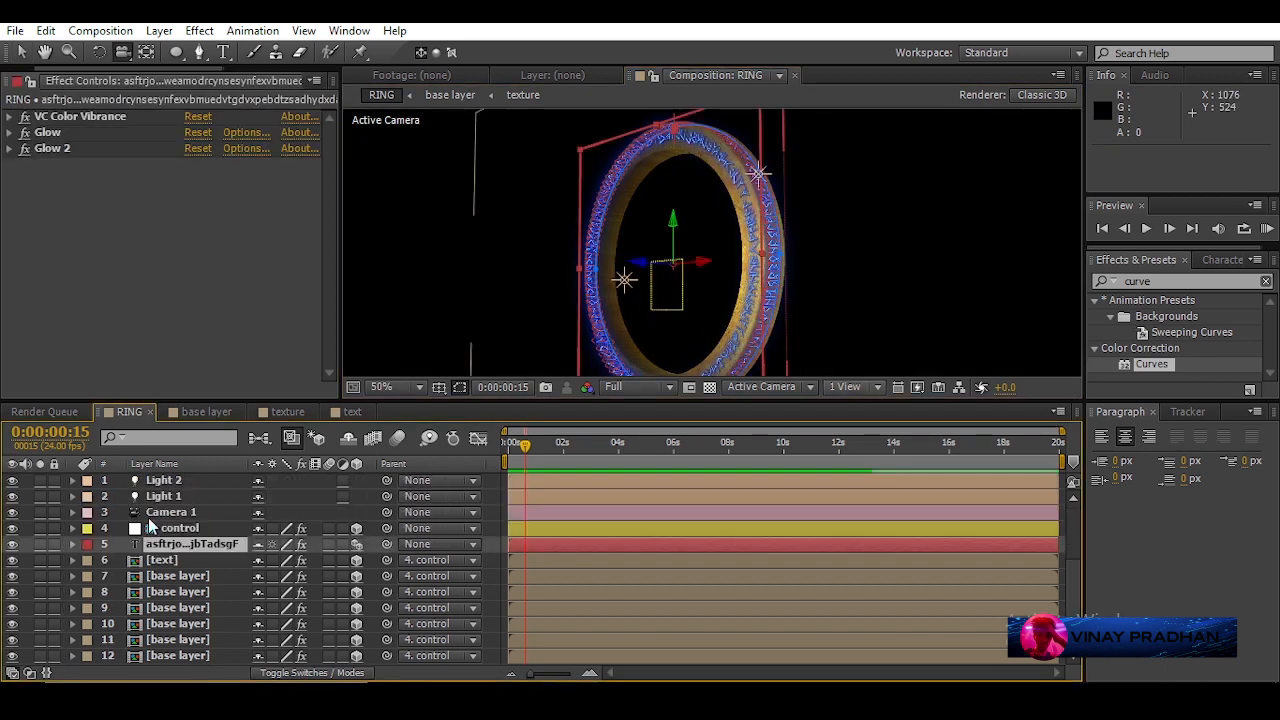
scroll(197, 583, "down", 3)
left_click(179, 654, "shift")
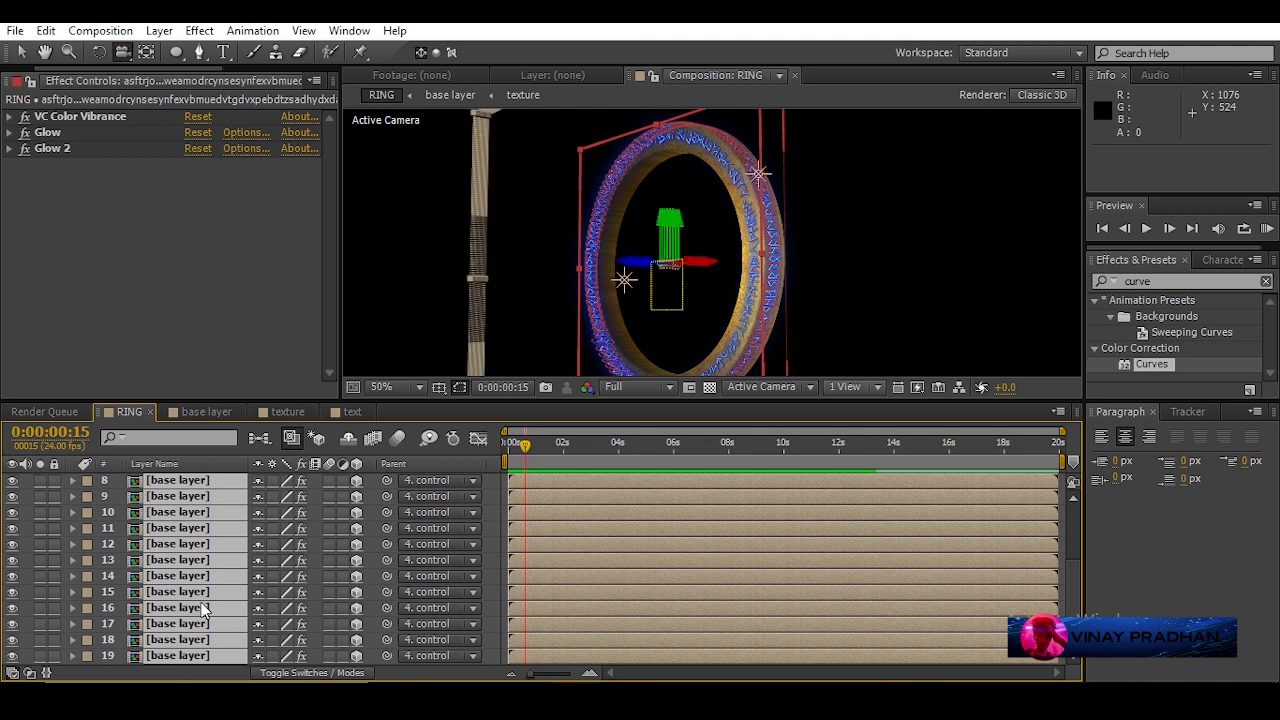
scroll(201, 602, "up", 3)
left_click(203, 528, "shift")
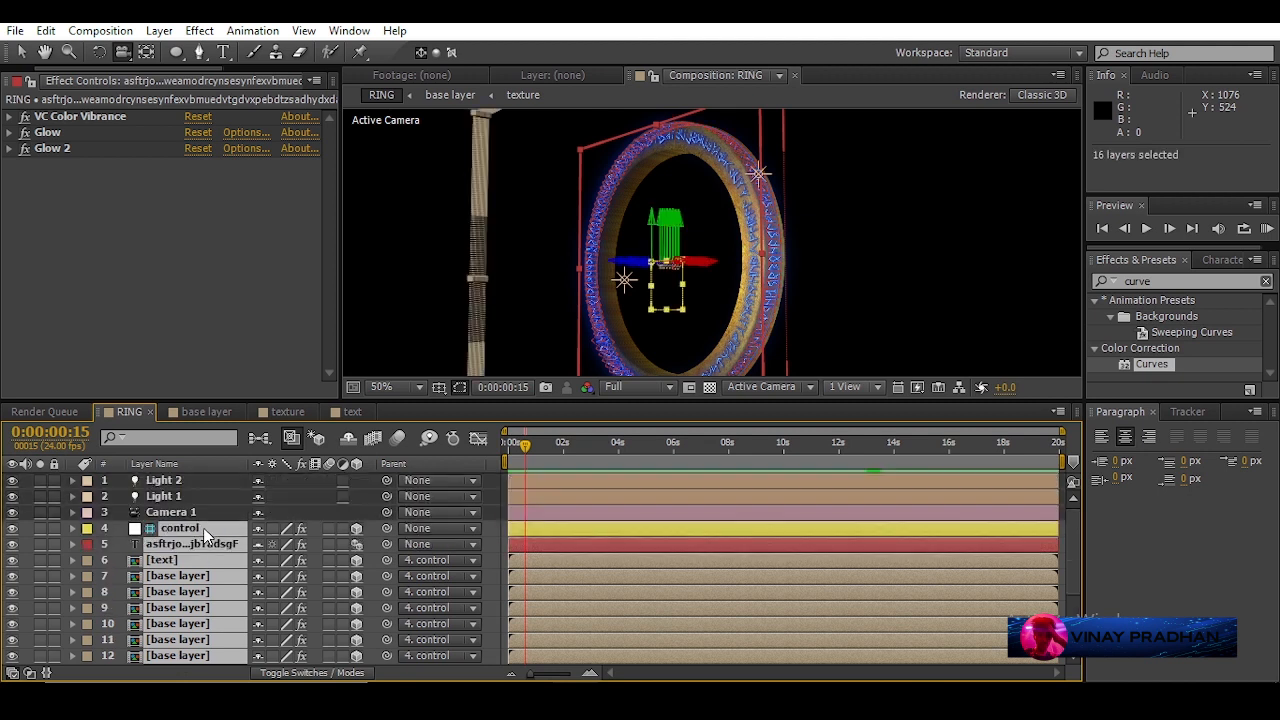
right_click(203, 530)
left_click(261, 564)
type("rin")
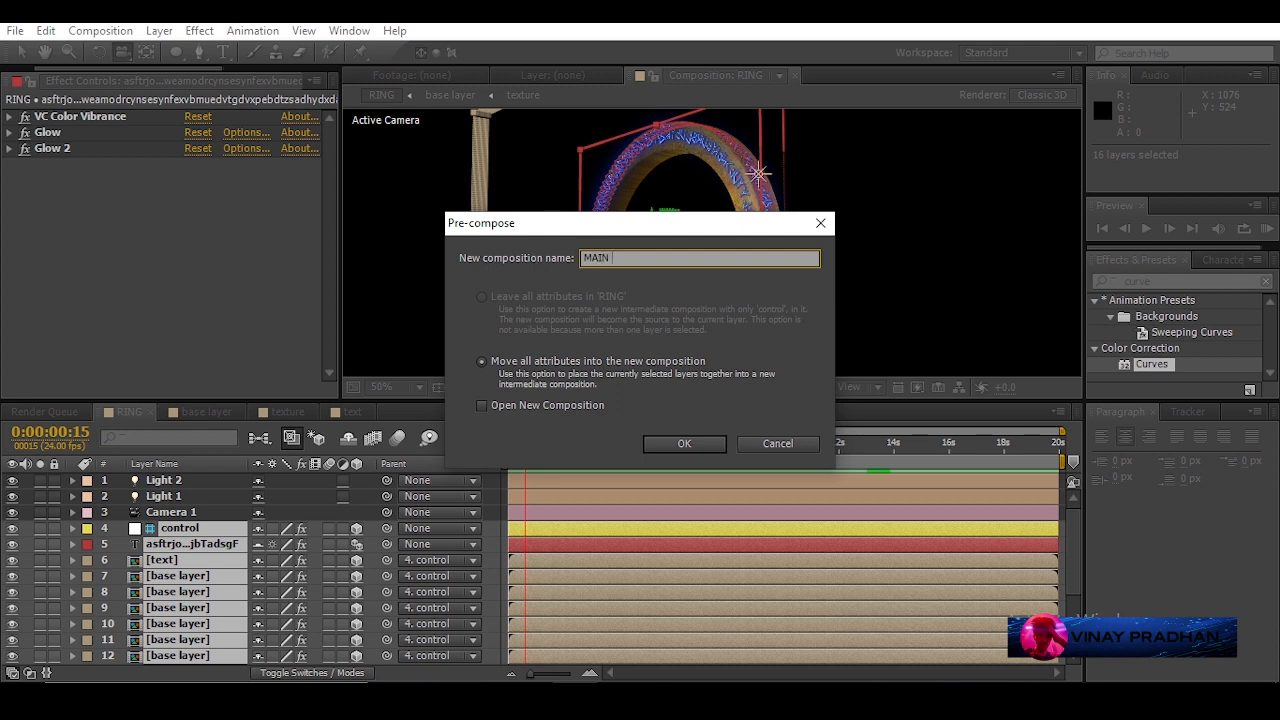
key("Return")
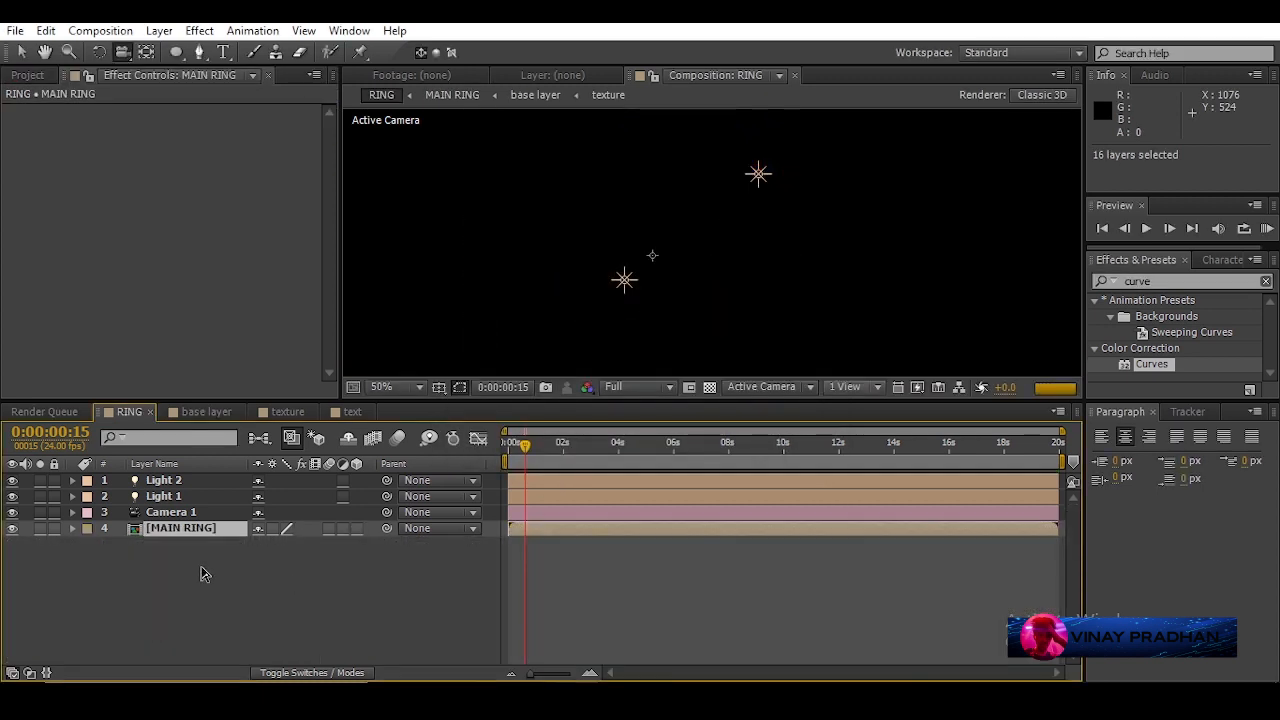
- Enable Collapse Transformations on the MAIN RING layer and select Camera 1
left_click(204, 528)
left_click(207, 513)
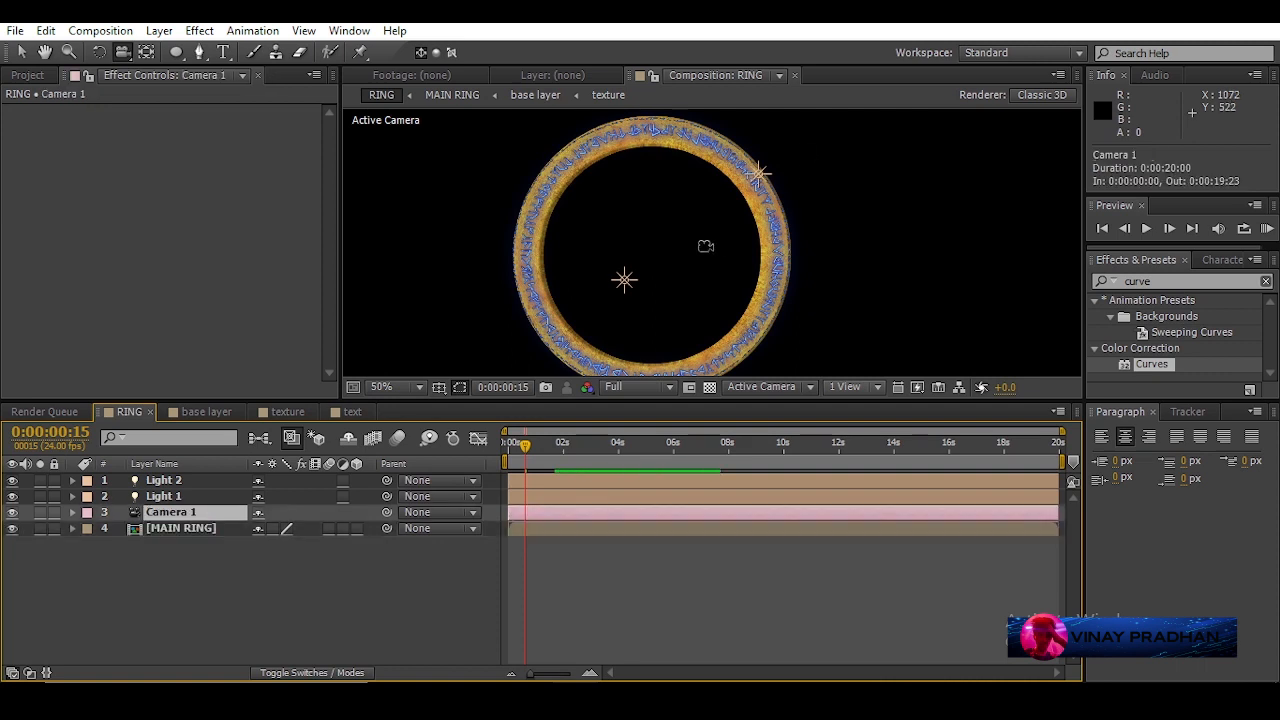
left_click(272, 528)
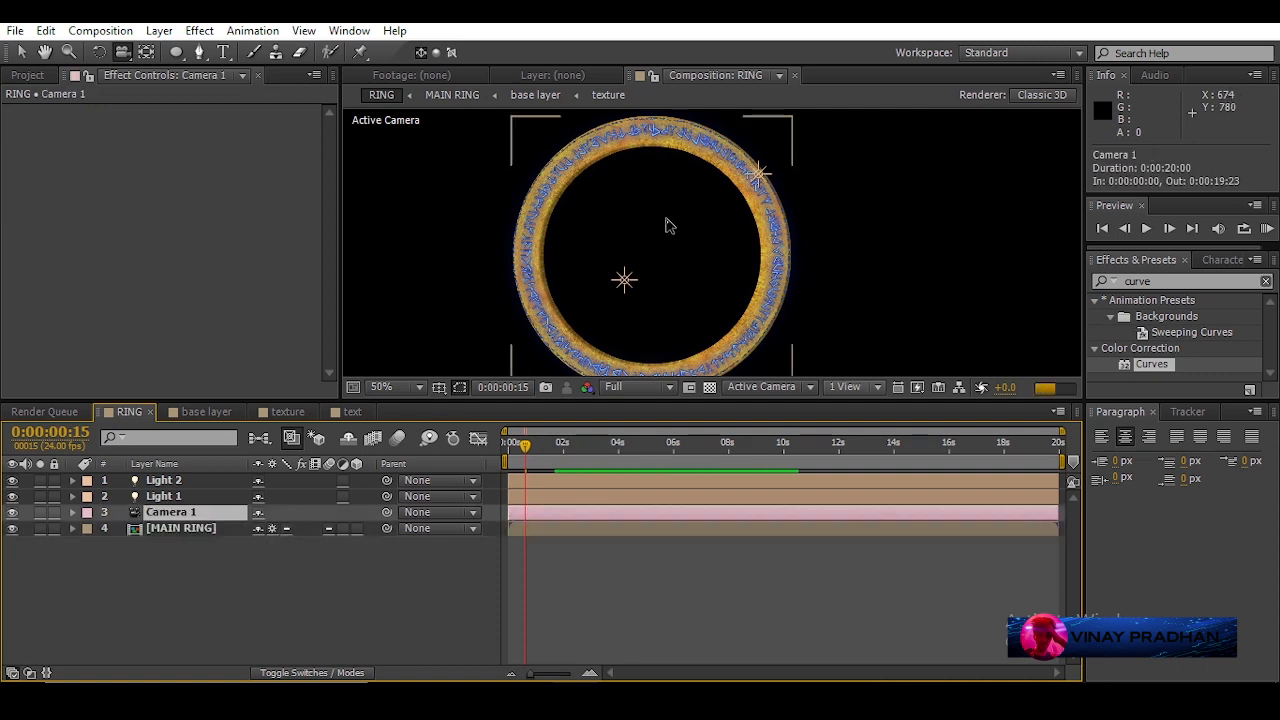
- Make MAIN RING a 3D layer and select it with its transform properties collapsed
left_click(355, 529)
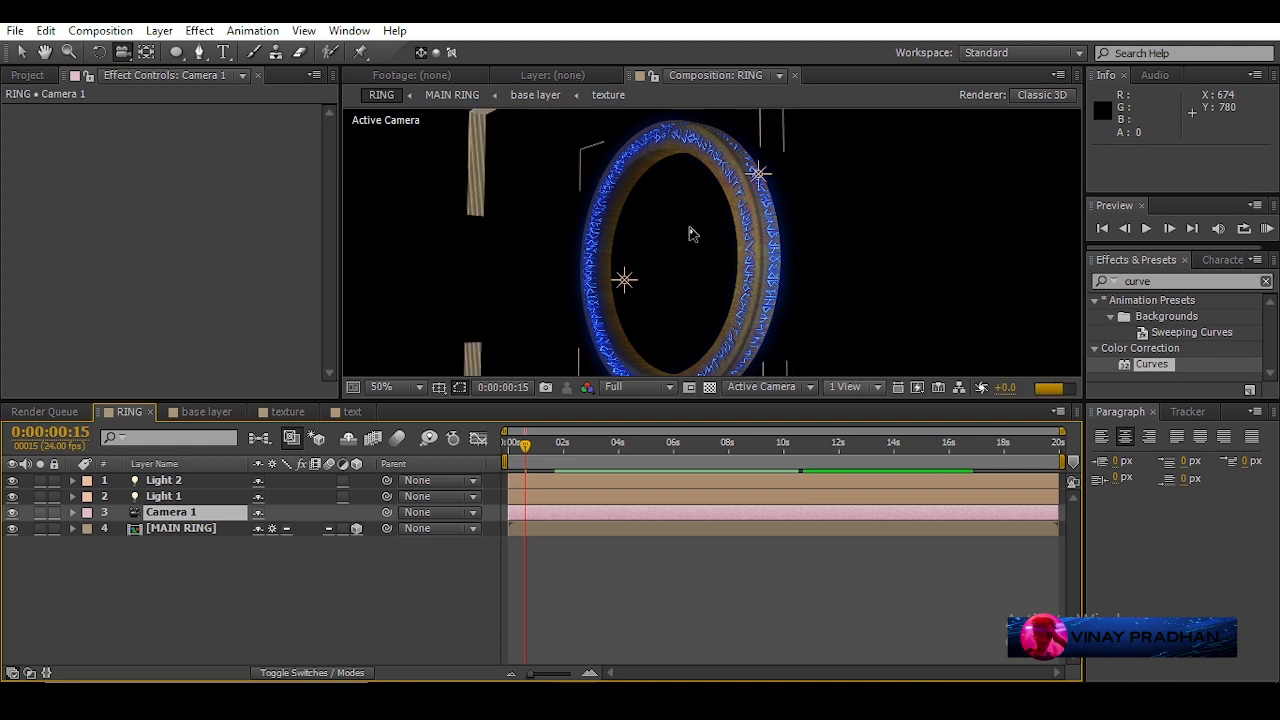
left_click(72, 528)
scroll(90, 545, "down", 1)
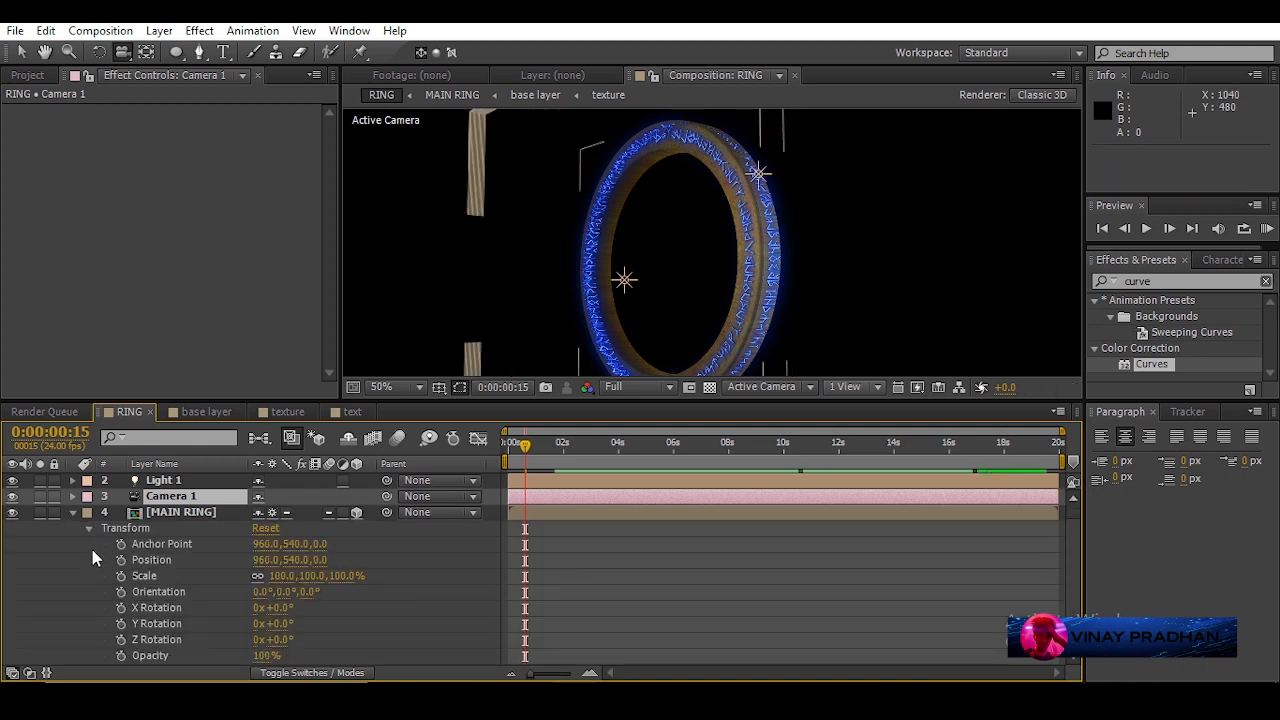
left_click(88, 528)
left_click(163, 527)
- Inspect the ring from different angles, with the transparency grid on and off
left_click_drag(752, 243, 644, 301)
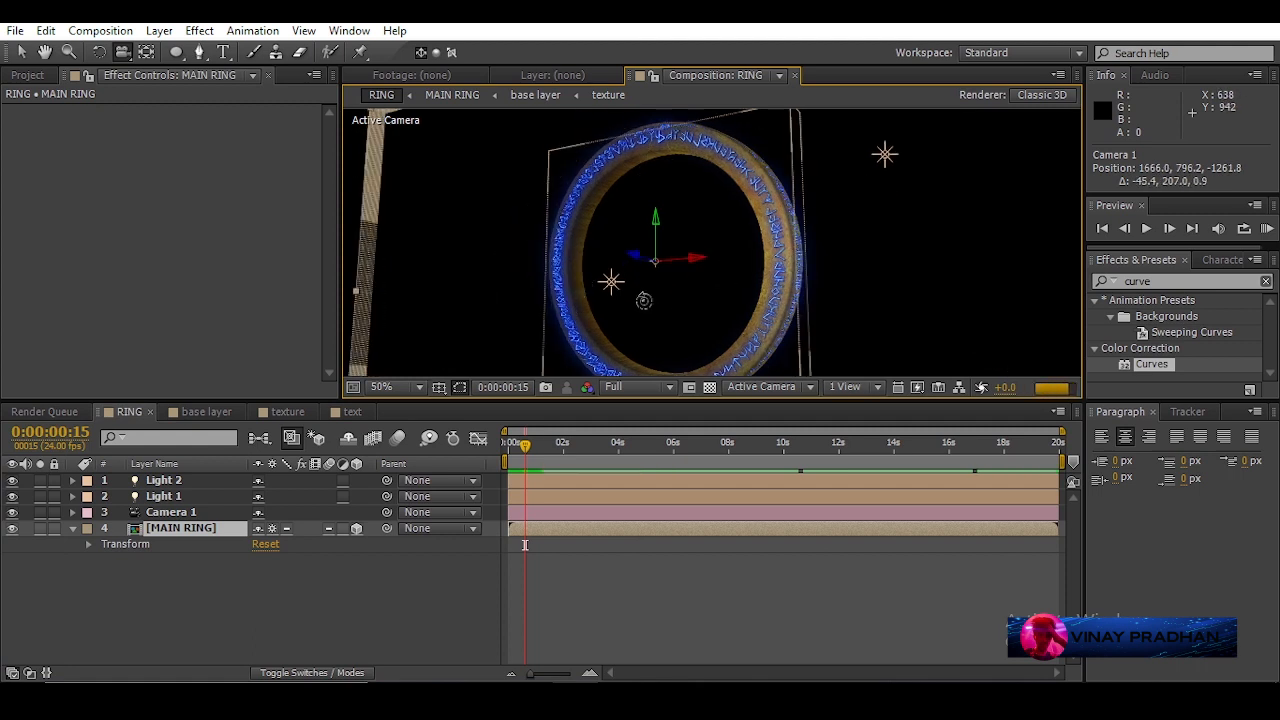
left_click(709, 387)
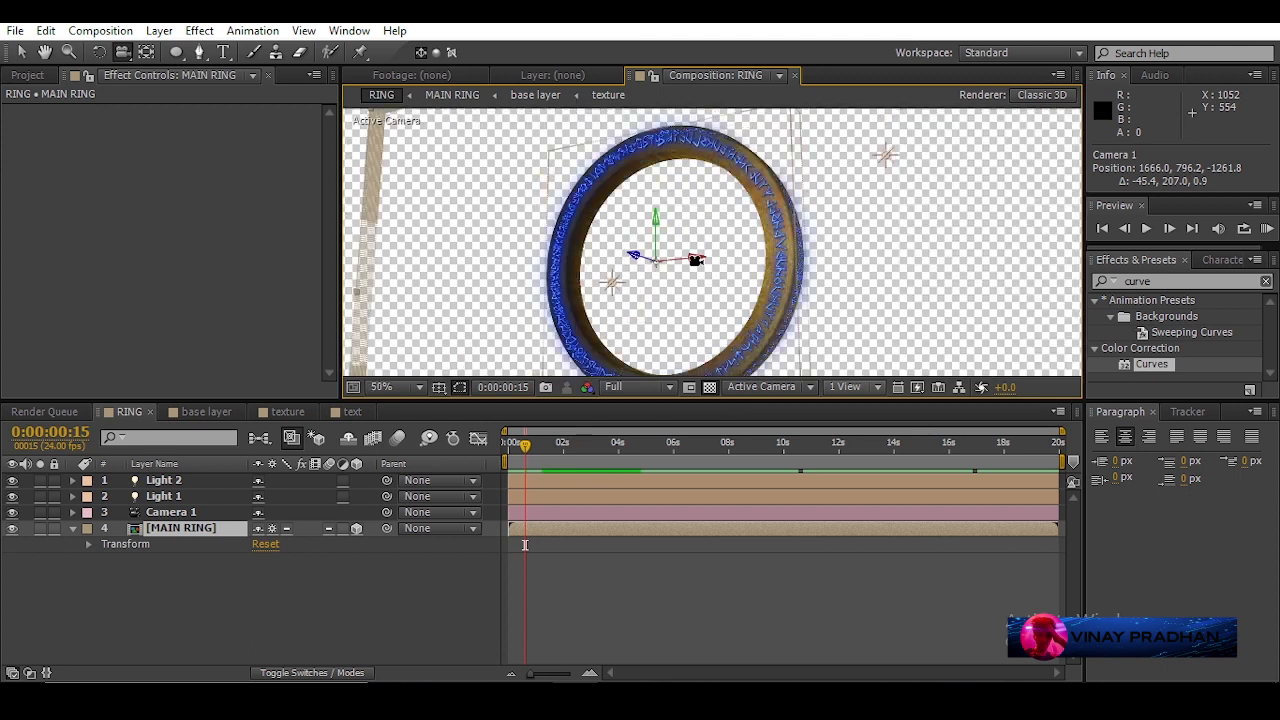
left_click_drag(712, 302, 693, 300)
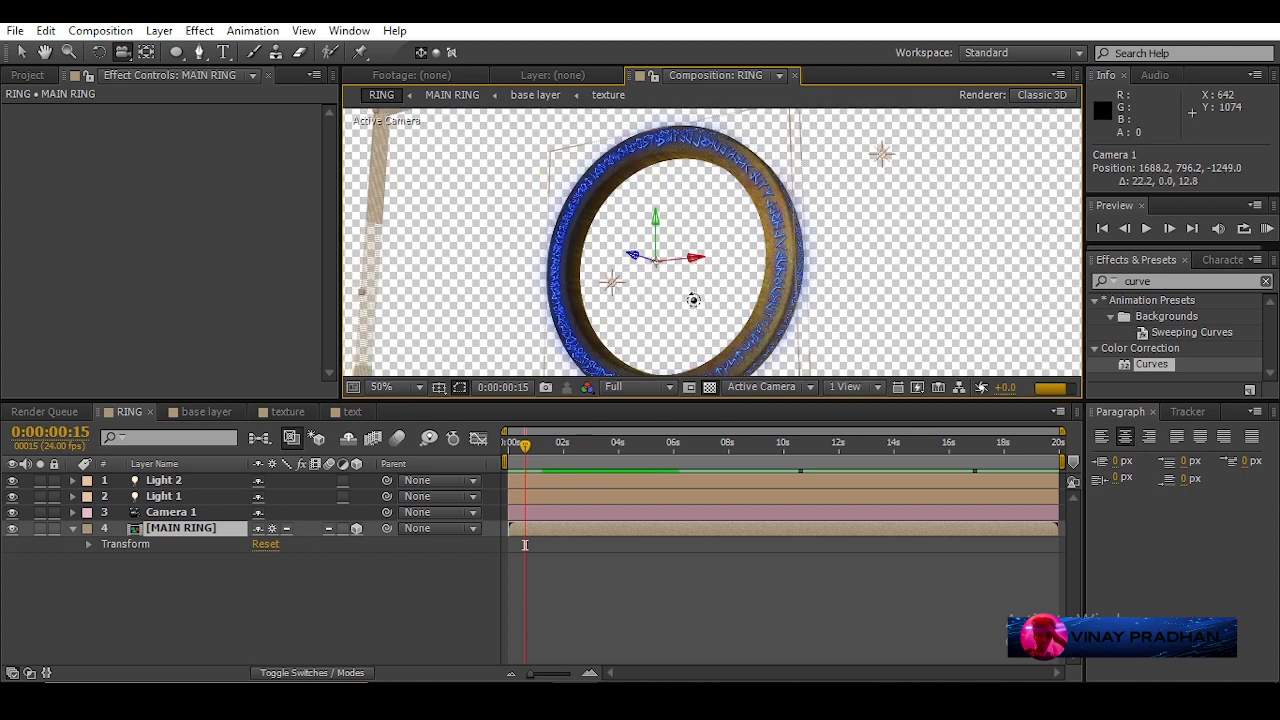
scroll(698, 285, "down", 2)
scroll(698, 303, "up", 2)
left_click(669, 387)
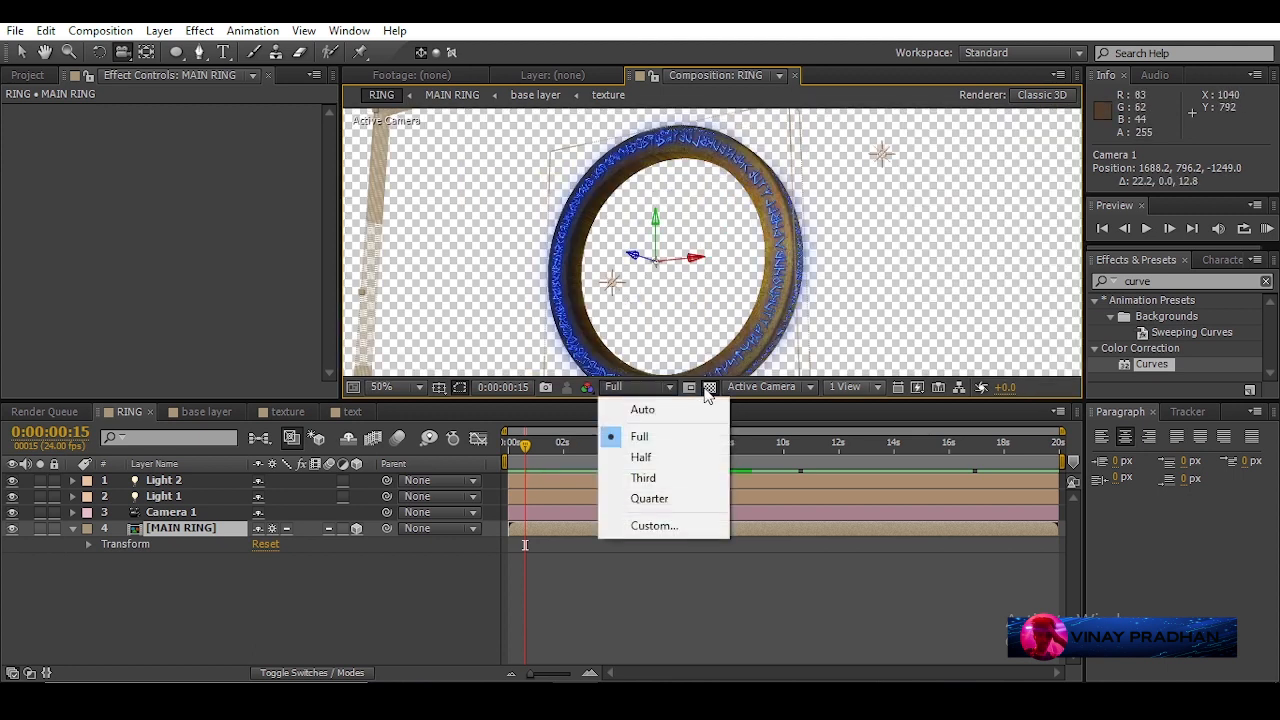
left_click(708, 389)
key("comma")
- Create a black solid with a Ramp effect and place it beneath the MAIN RING layer as the background
right_click(200, 556)
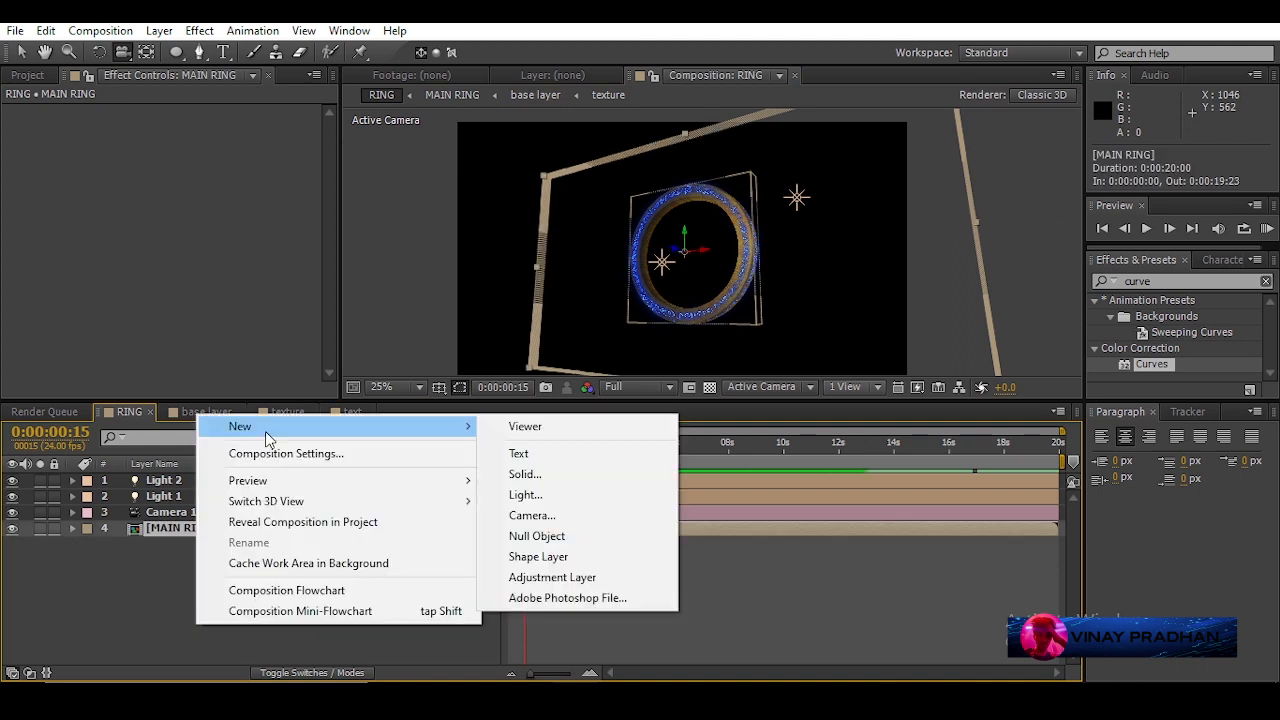
right_click(157, 573)
mouse_move(200, 376)
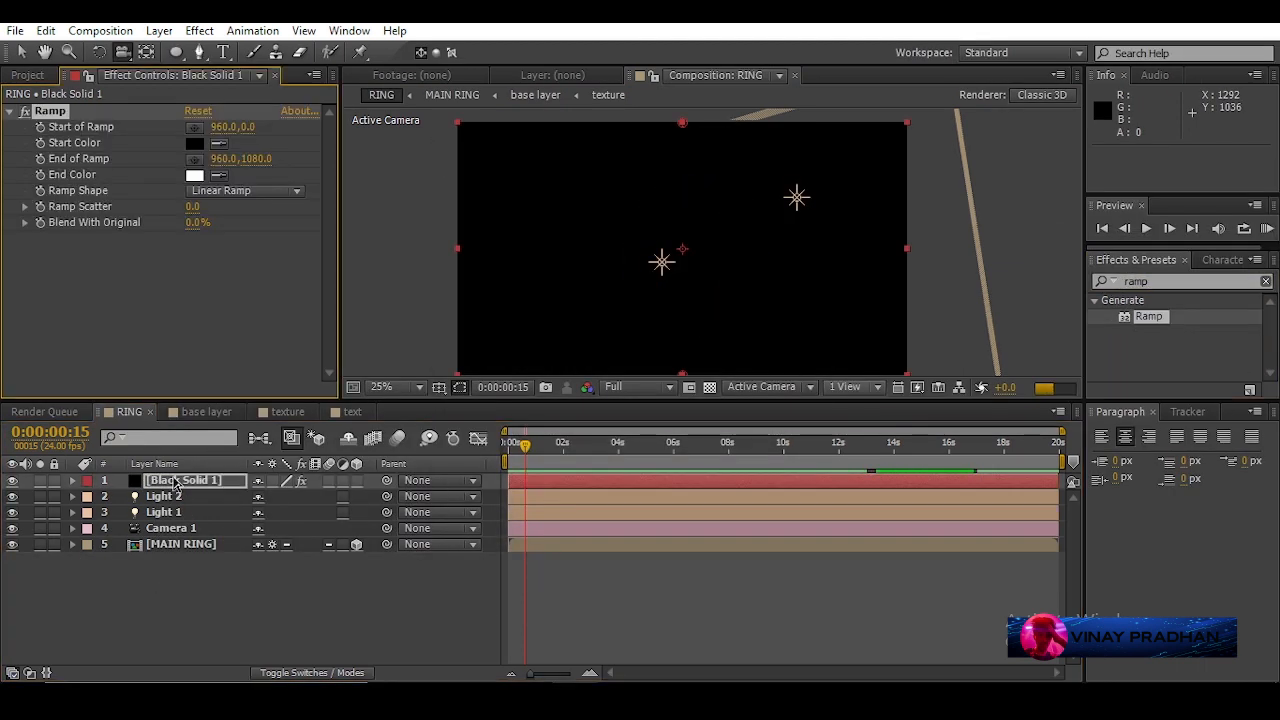
left_click_drag(175, 483, 178, 590)
- Set the background solid's Ramp to a dark grey-to-black gradient with a scatter of 5.6 and hide Camera 1
left_click(194, 174)
left_click(40, 450)
key("Return")
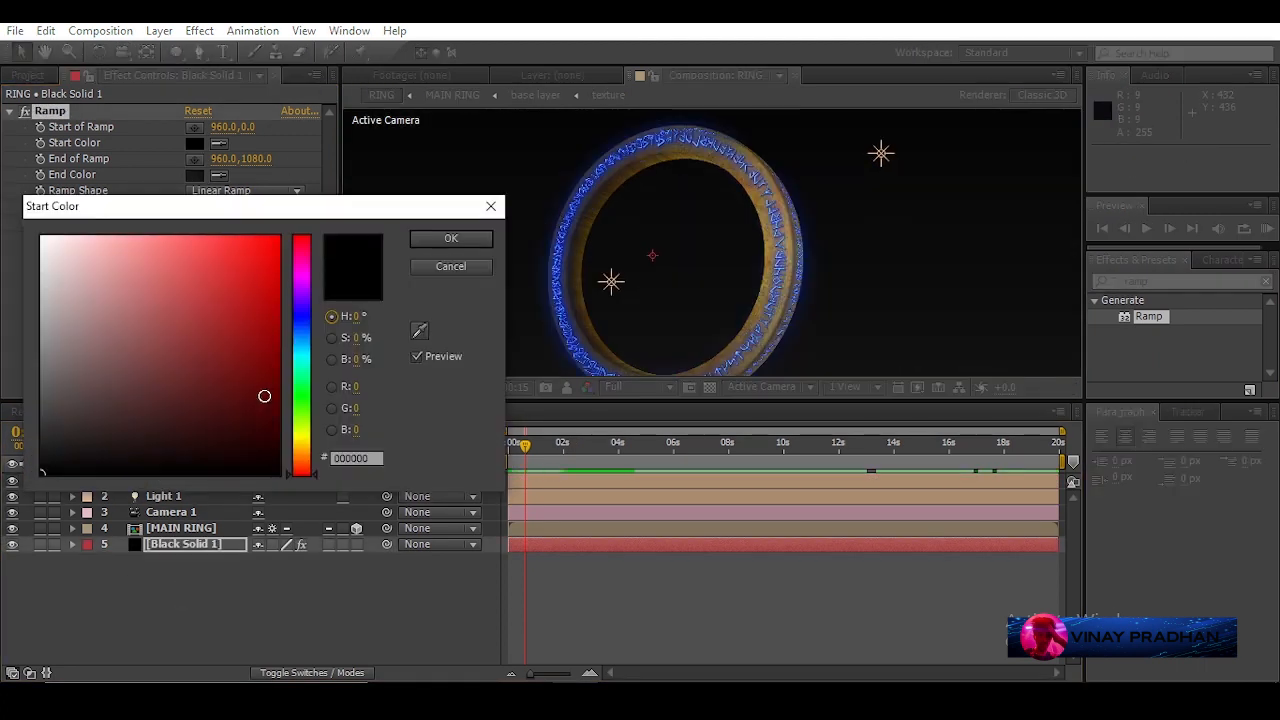
left_click(450, 238)
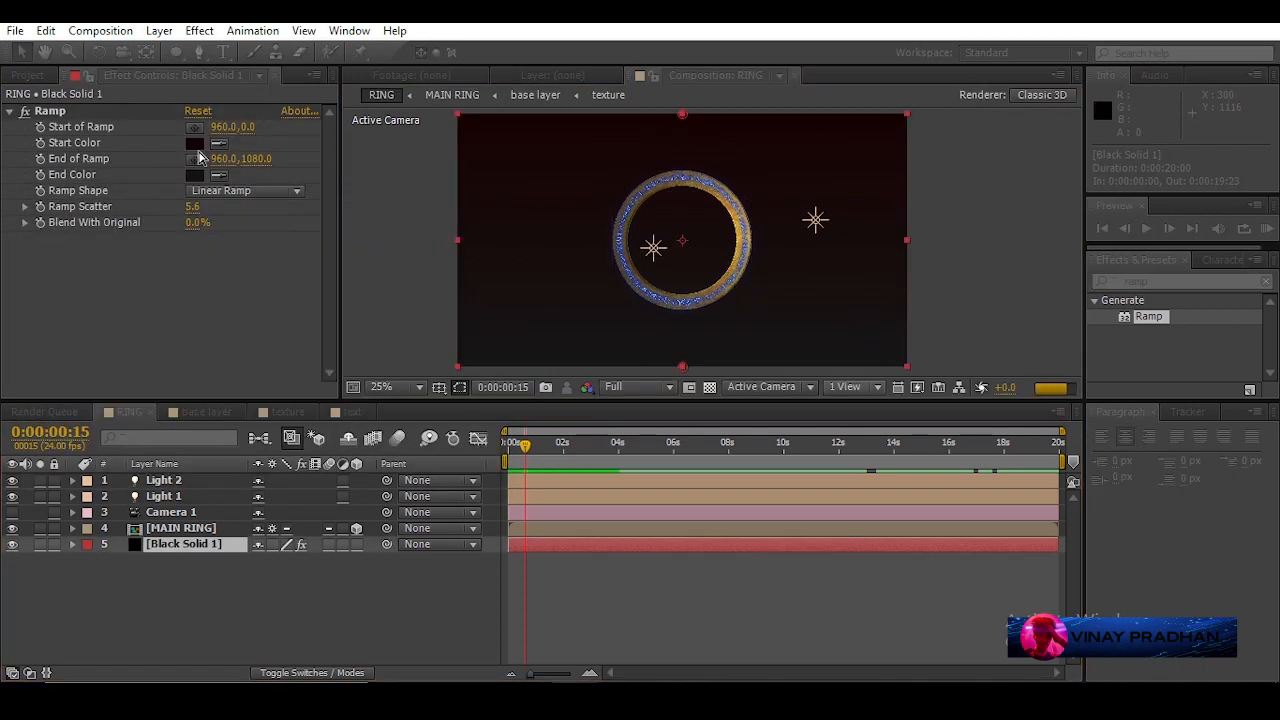
left_click(194, 143)
left_click(451, 241)
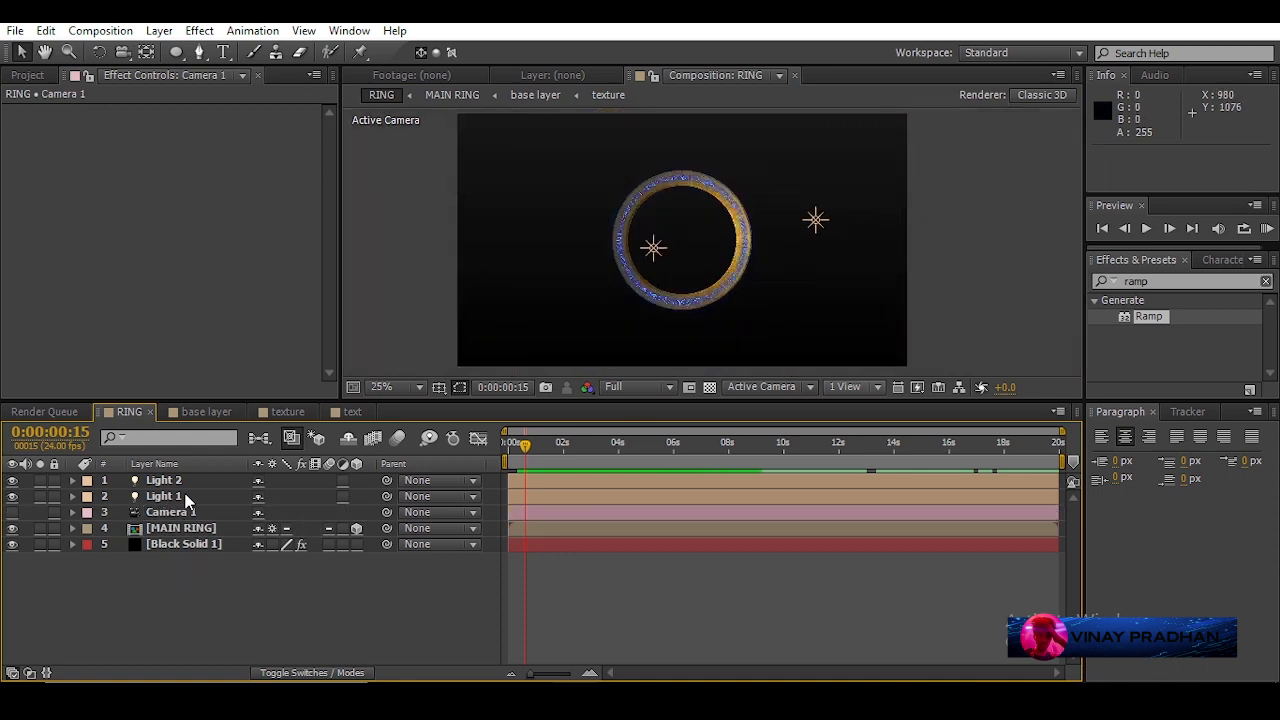
left_click(179, 528)
right_click(226, 626)
mouse_move(323, 434)
left_click(577, 471)
left_click(829, 152)
- Parent MAIN RING to a new 3D null object placed directly above it and show the null's rotation properties
right_click(228, 612)
mouse_move(440, 414)
left_click(556, 525)
left_click_drag(194, 512, 195, 536)
left_click_drag(387, 544, 227, 530)
left_click(190, 528)
key("r")
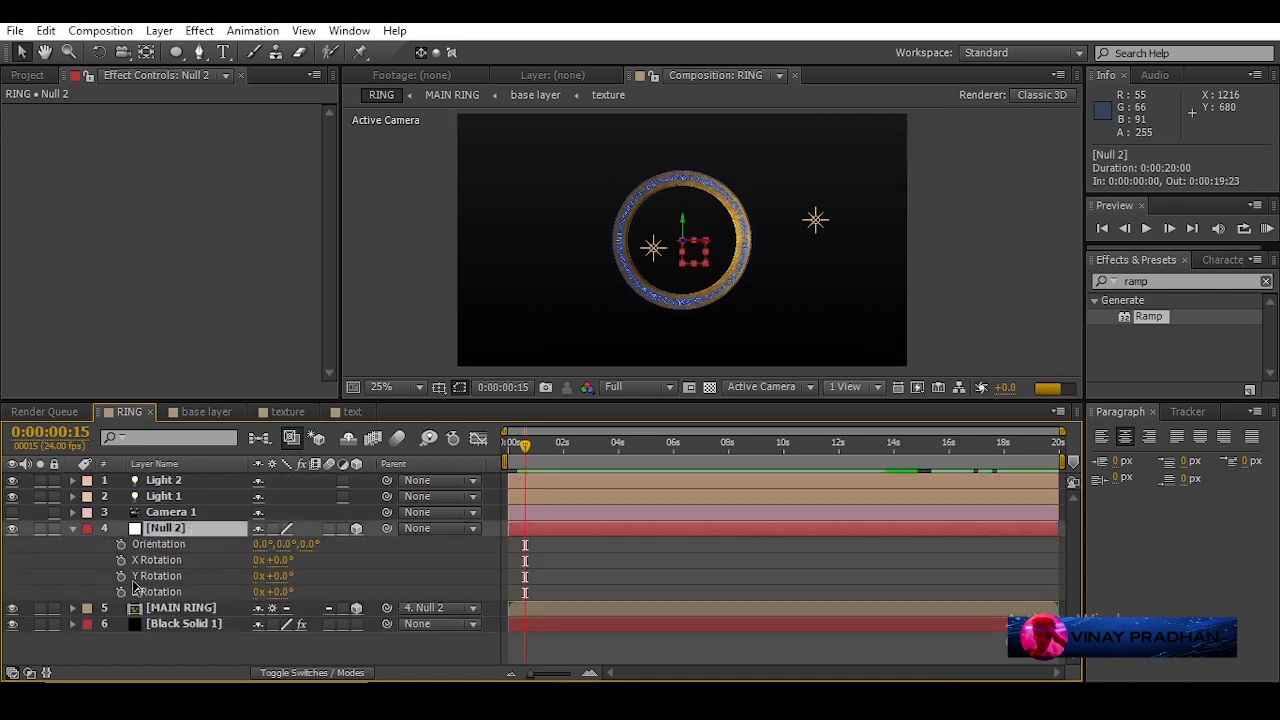
- Test the null object's rotation at 24° in X and 30° in Y, resetting each to 0°
key("period")
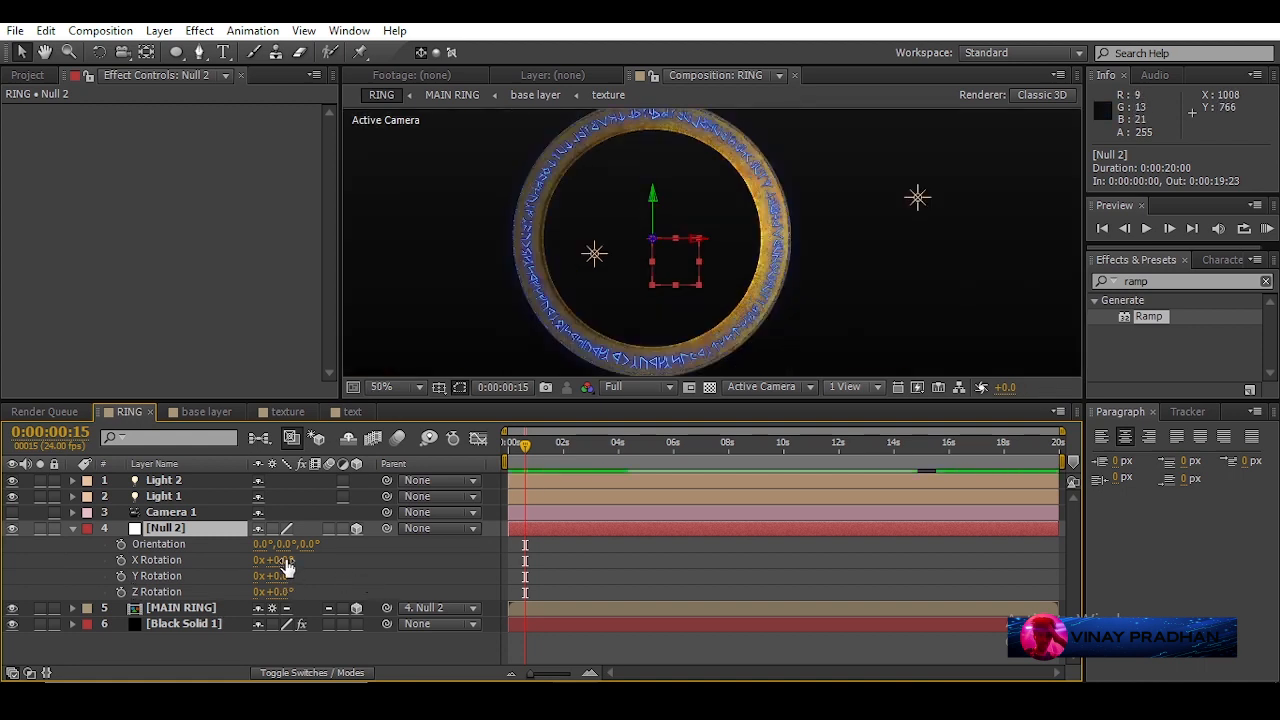
left_click_drag(287, 565, 313, 568)
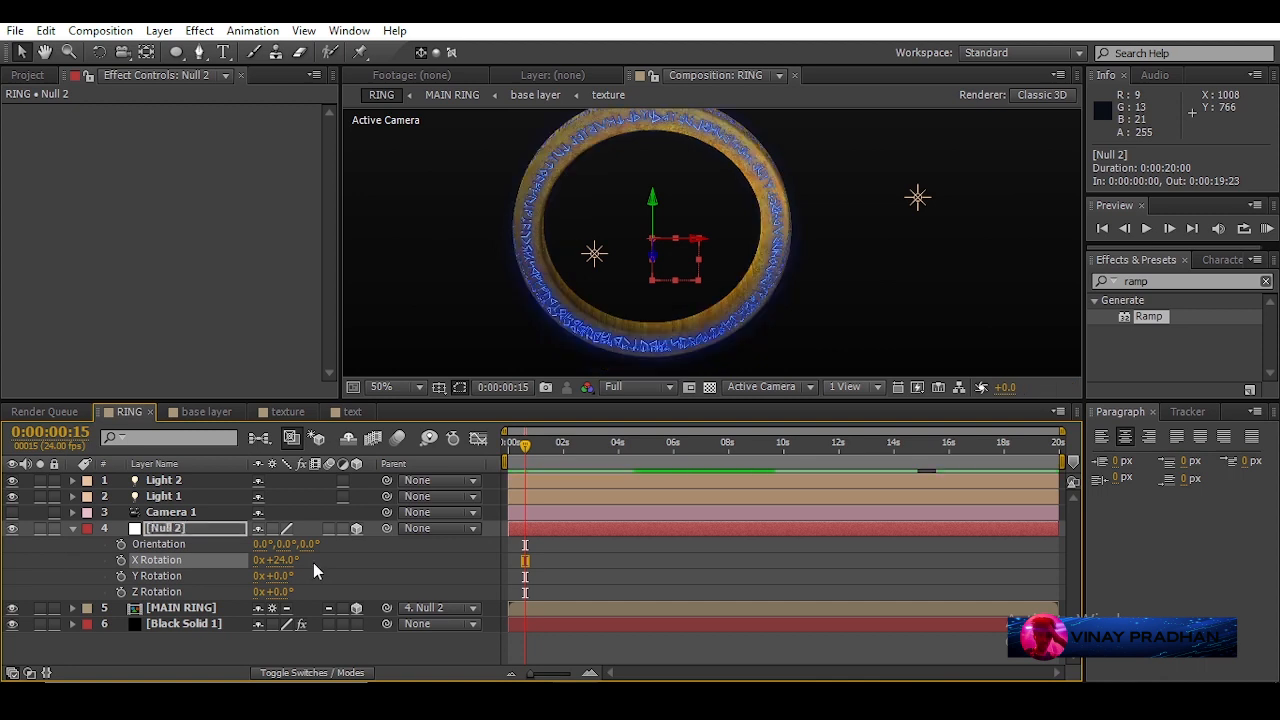
left_click(281, 560)
type("0")
left_click_drag(287, 577, 312, 590)
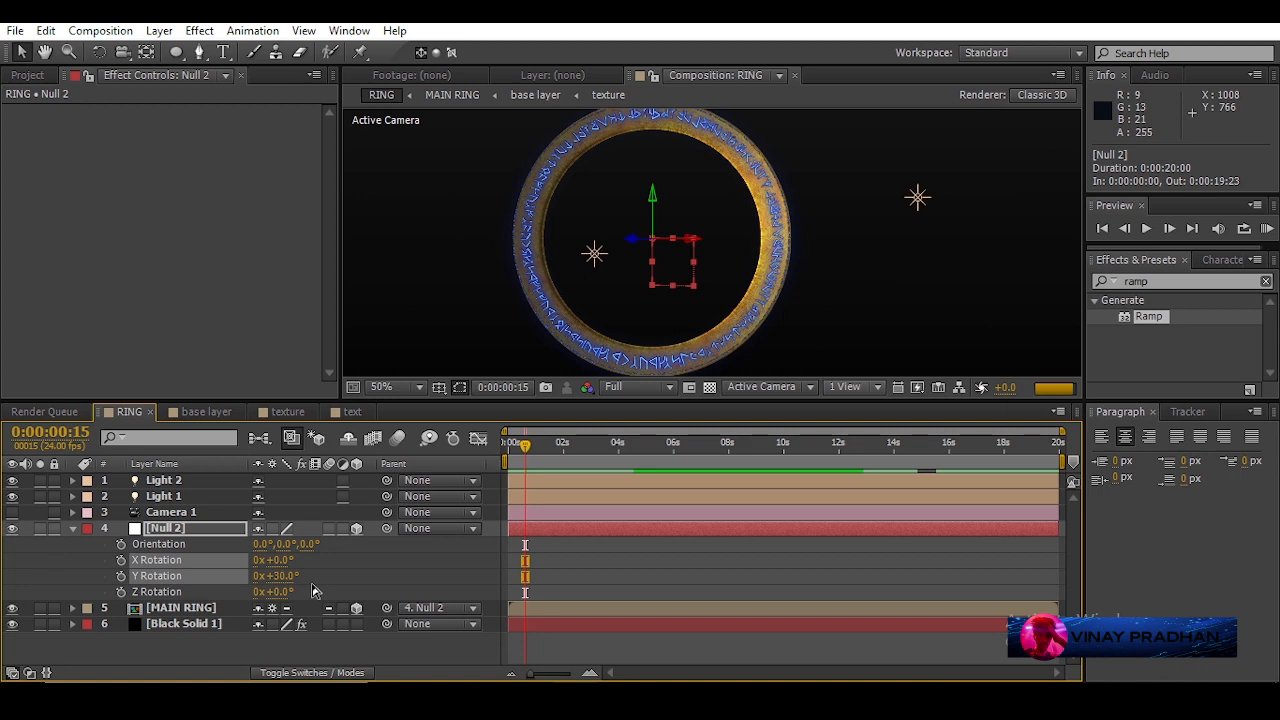
left_click(282, 577)
type("0")
- Add the expression time*40 to the null object's Y Rotation so the ring spins continuously
left_click(210, 593)
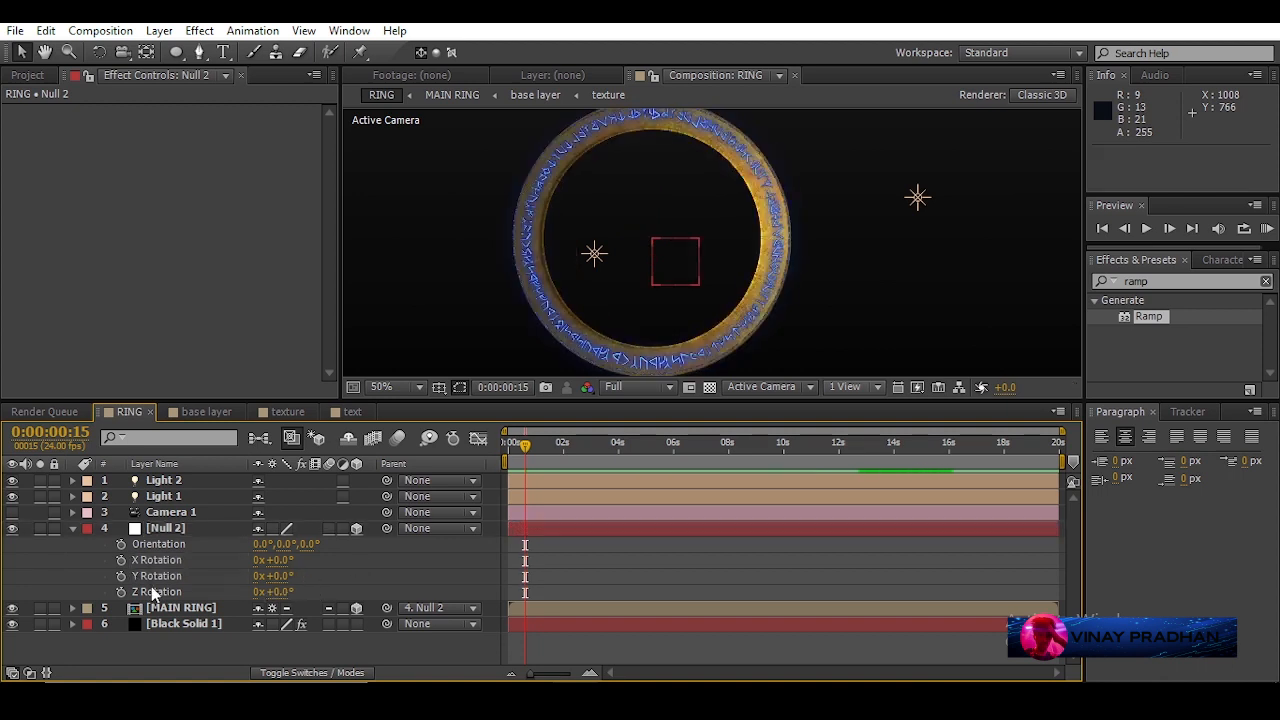
left_click(121, 576, "alt")
type("time*40")
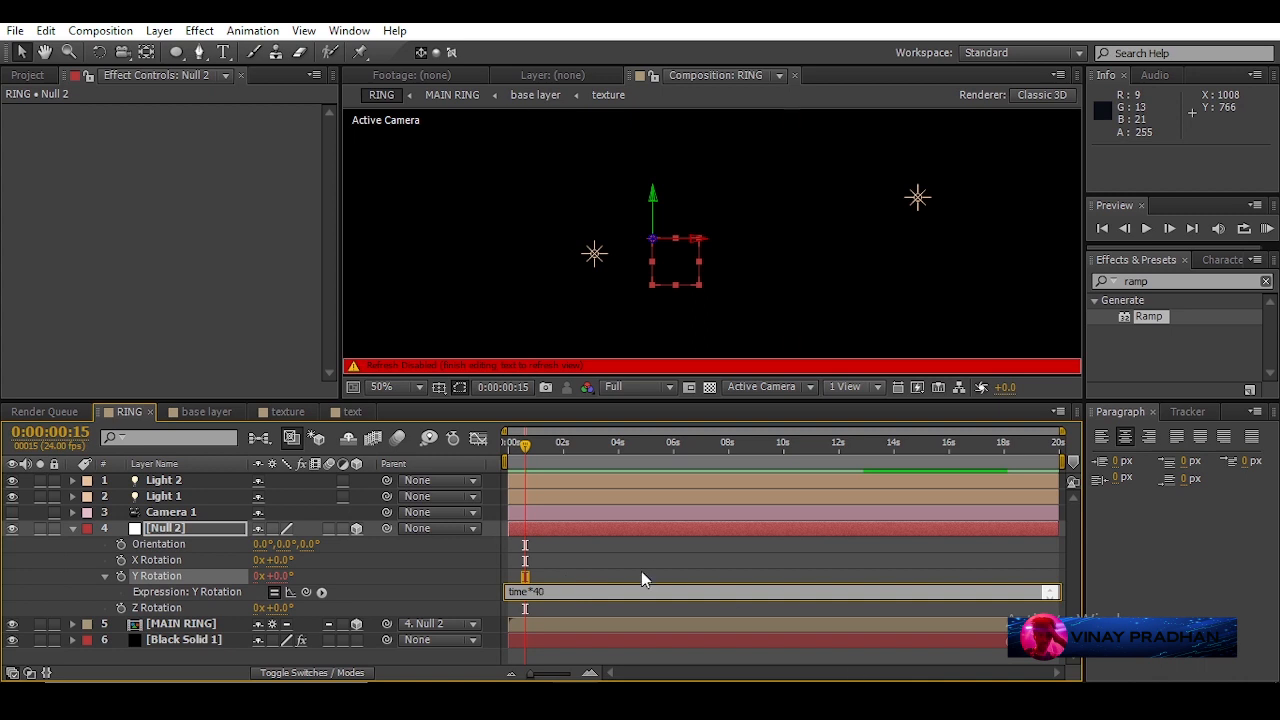
left_click(596, 480)
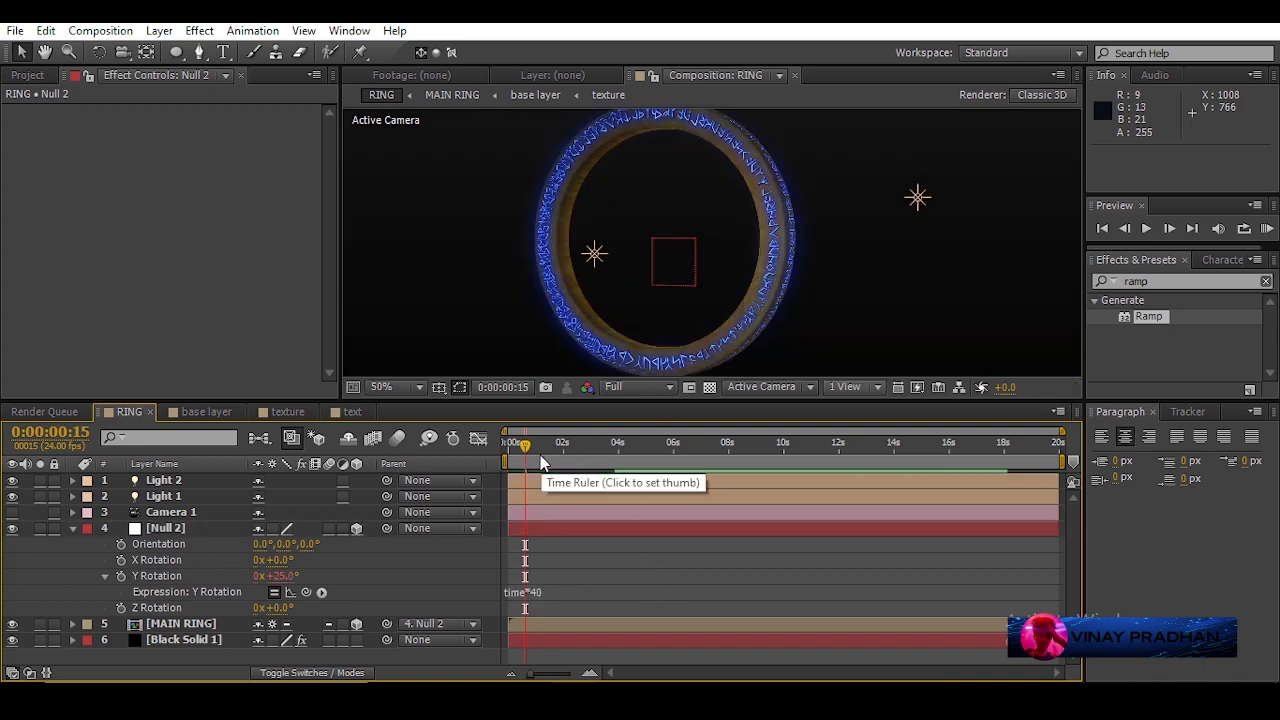
- Review the texture, text, base layer and RING compositions and open MAIN RING to examine the ring
left_click(298, 413)
left_click(352, 411)
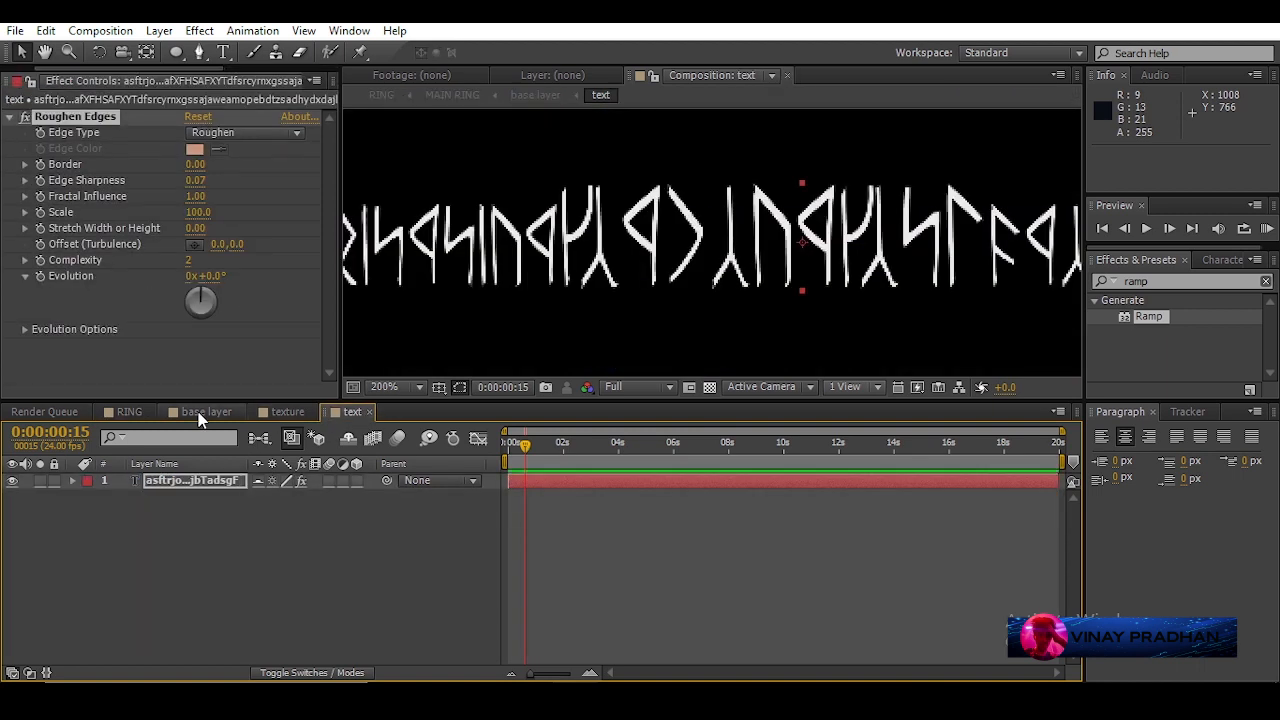
left_click(206, 411)
left_click(132, 414)
double_click(181, 624)
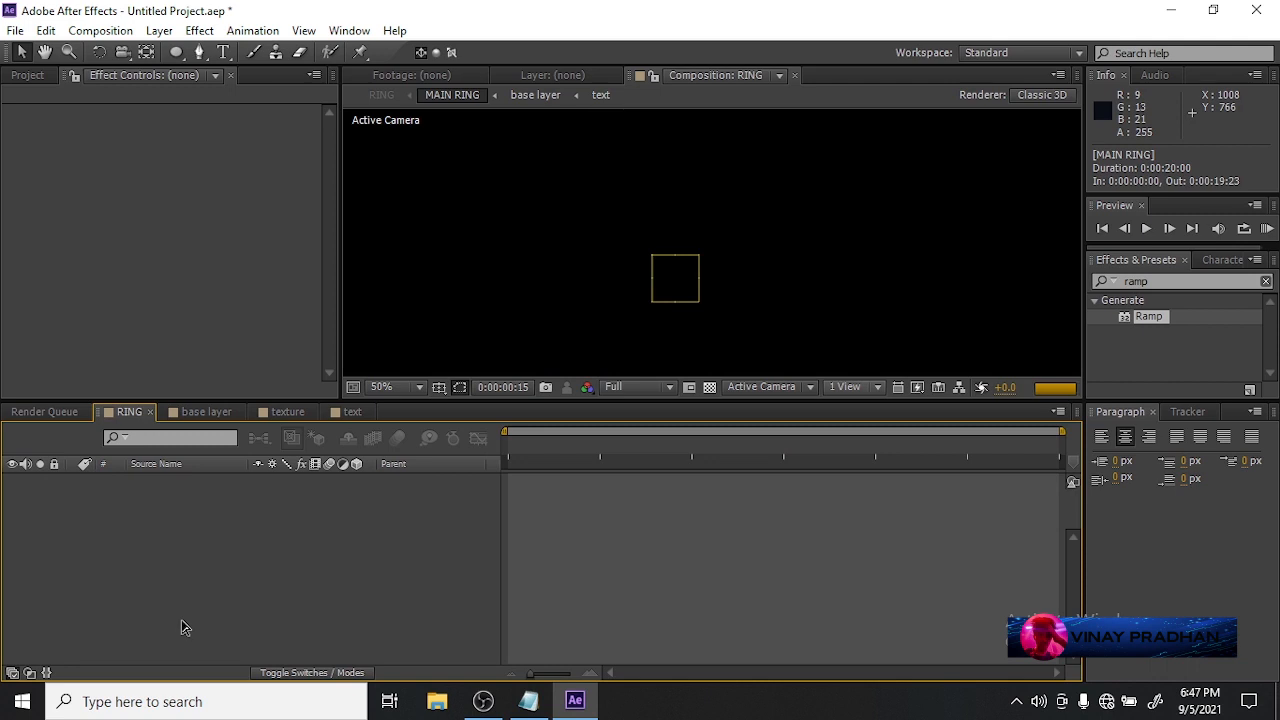
double_click(636, 240)
scroll(703, 240, "up", 2)
scroll(703, 240, "down", 3)
scroll(706, 250, "up", 2)
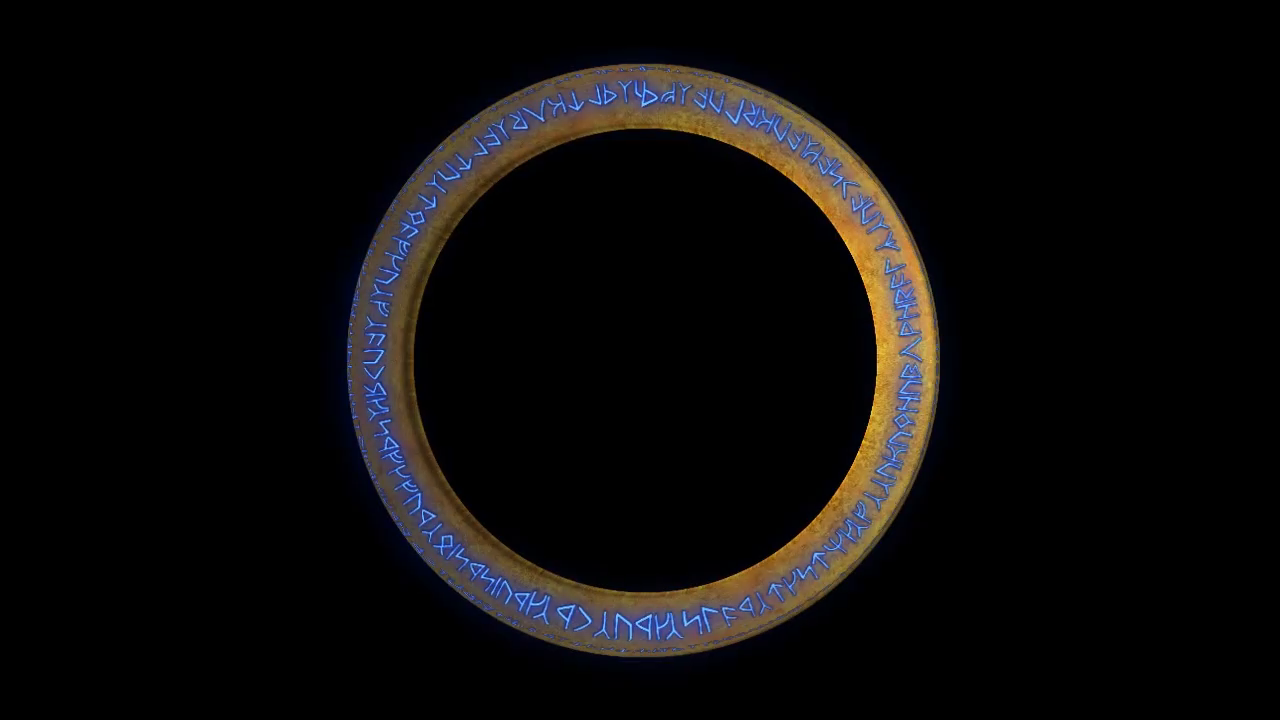